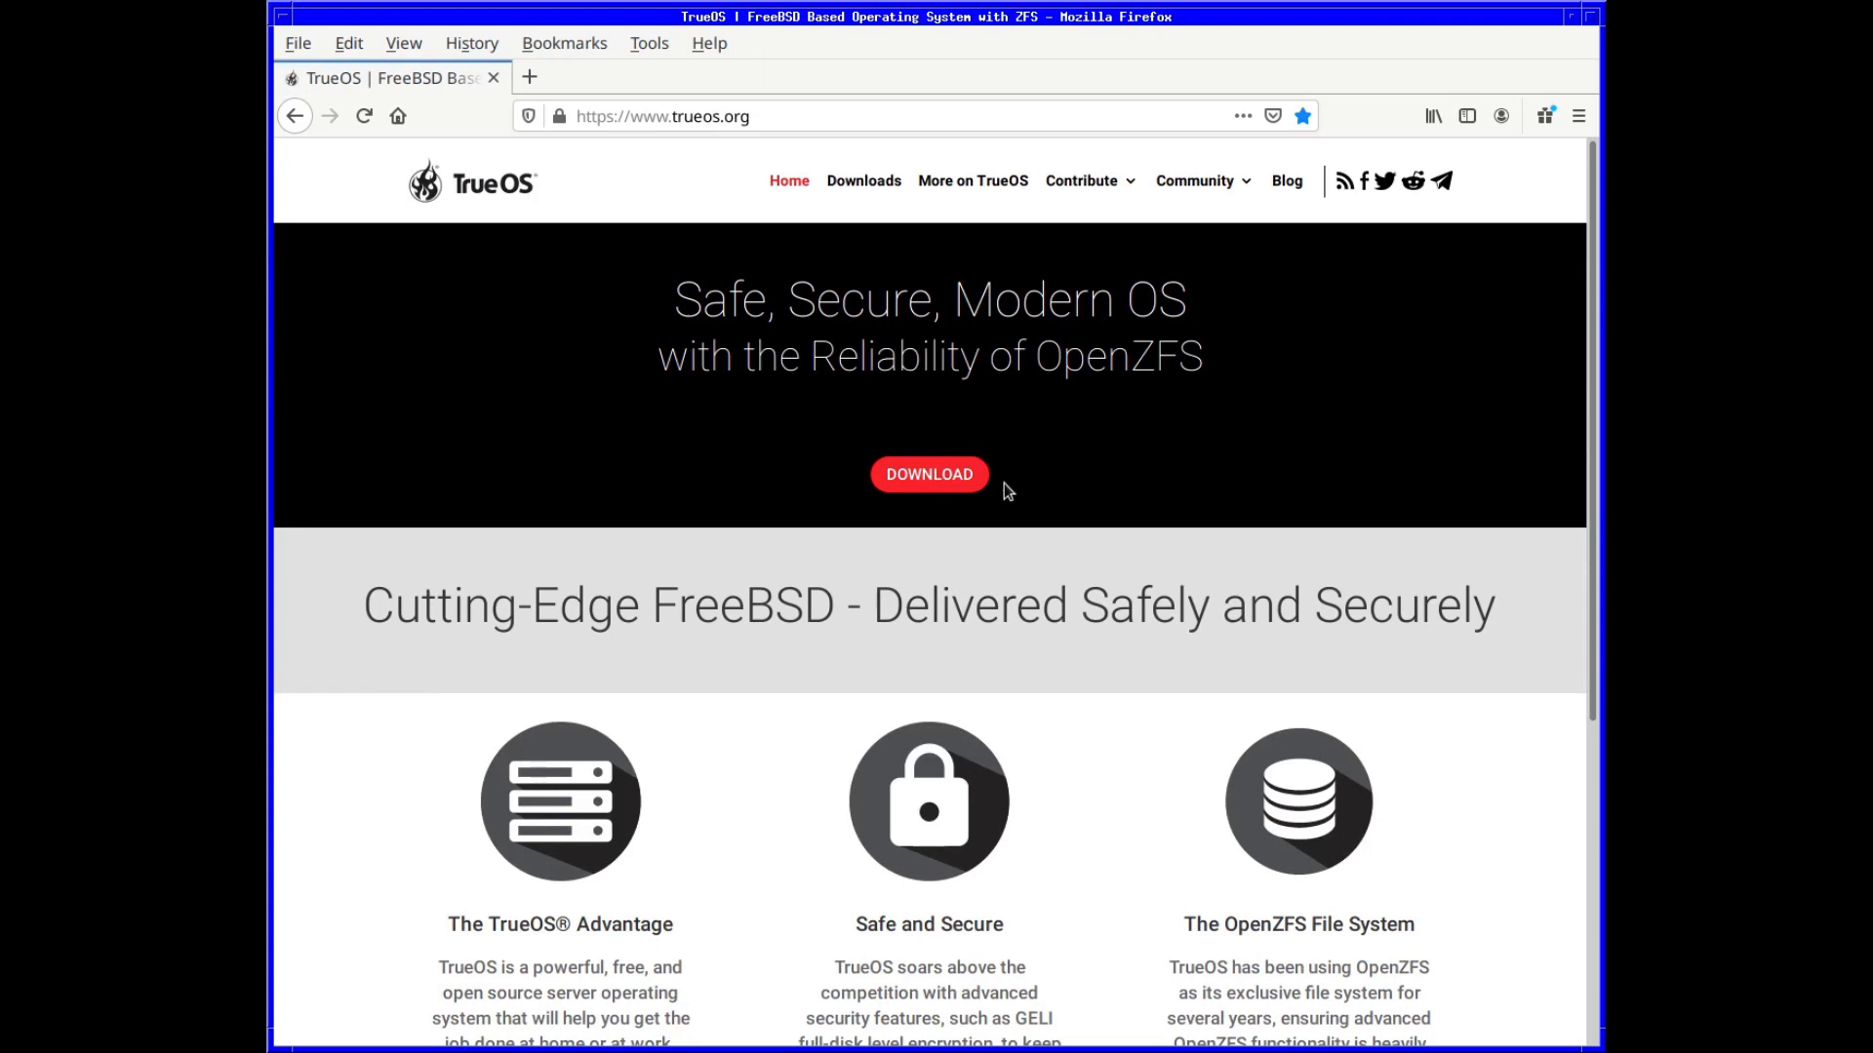
Go to the TrueOS Downloads page on trueos.org.
{"action": "left_click", "coordinate": [953, 485]}
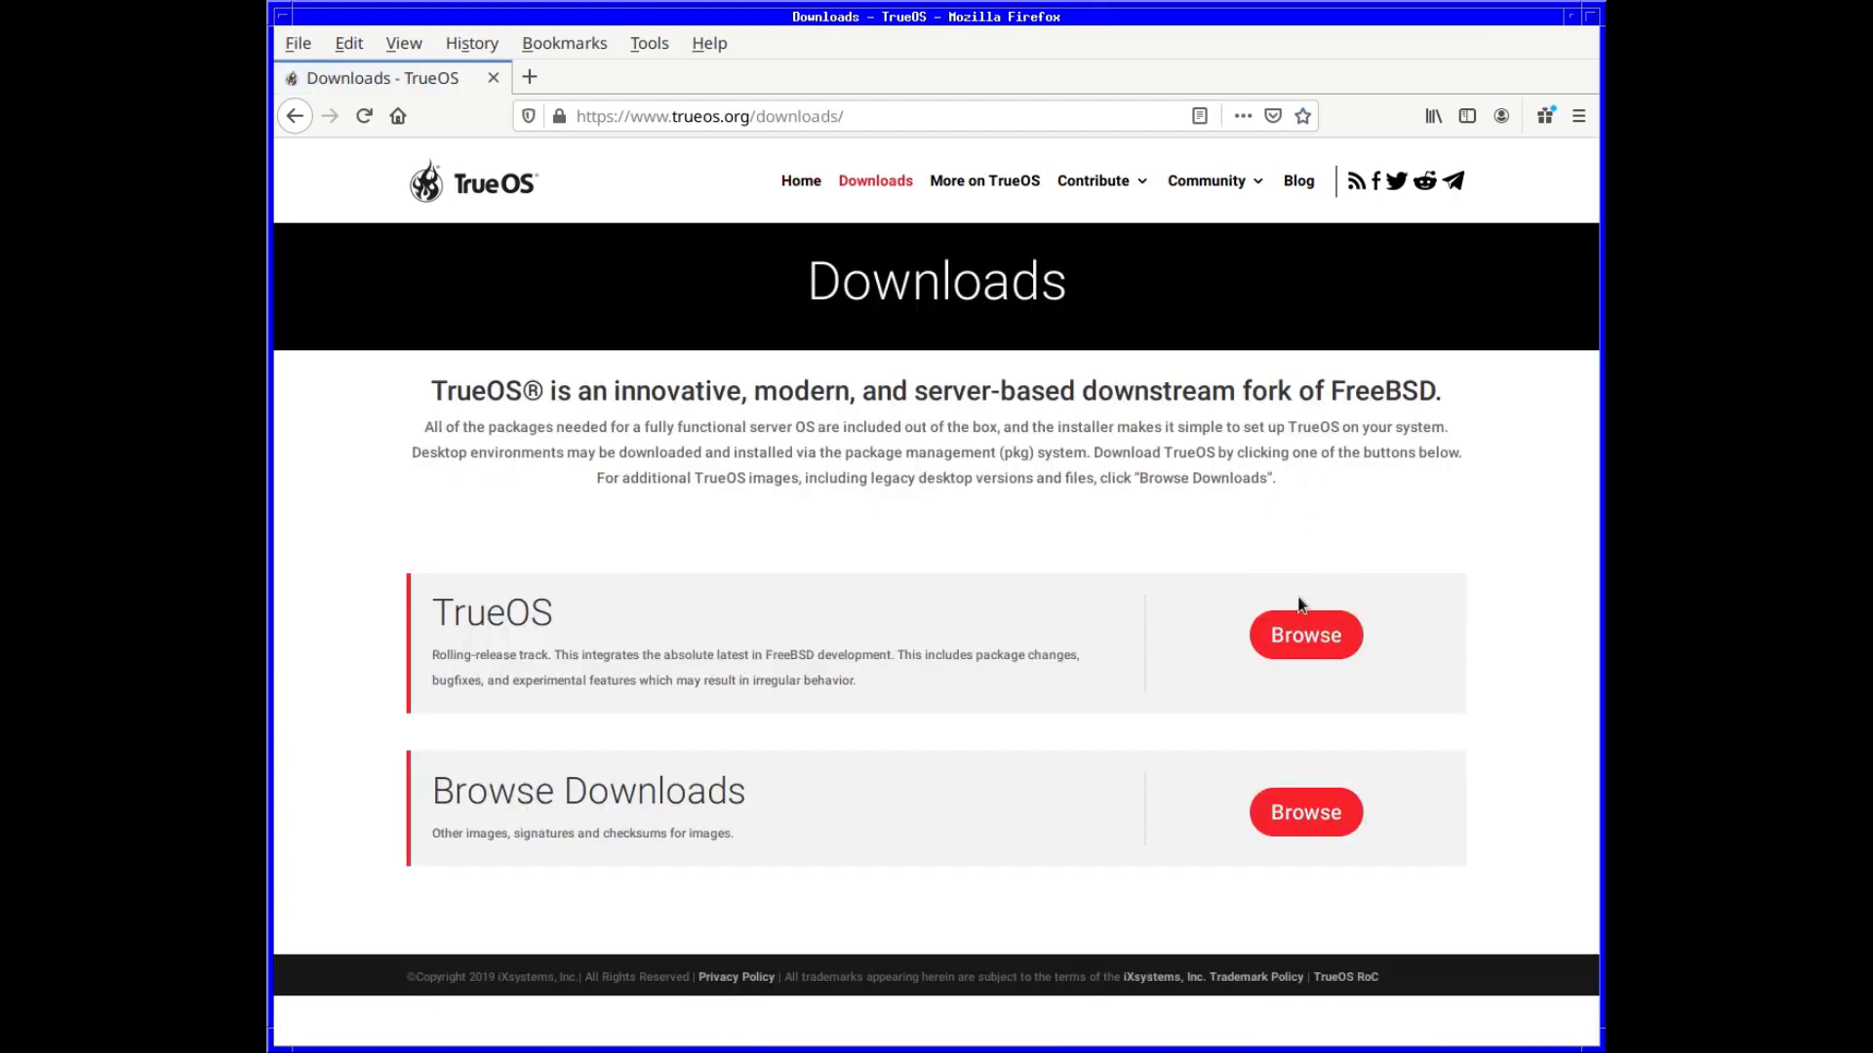
Browse the TrueOS ISO directory on pkg.trueos.org and look inside the stable folder.
{"action": "left_click", "coordinate": [1305, 636]}
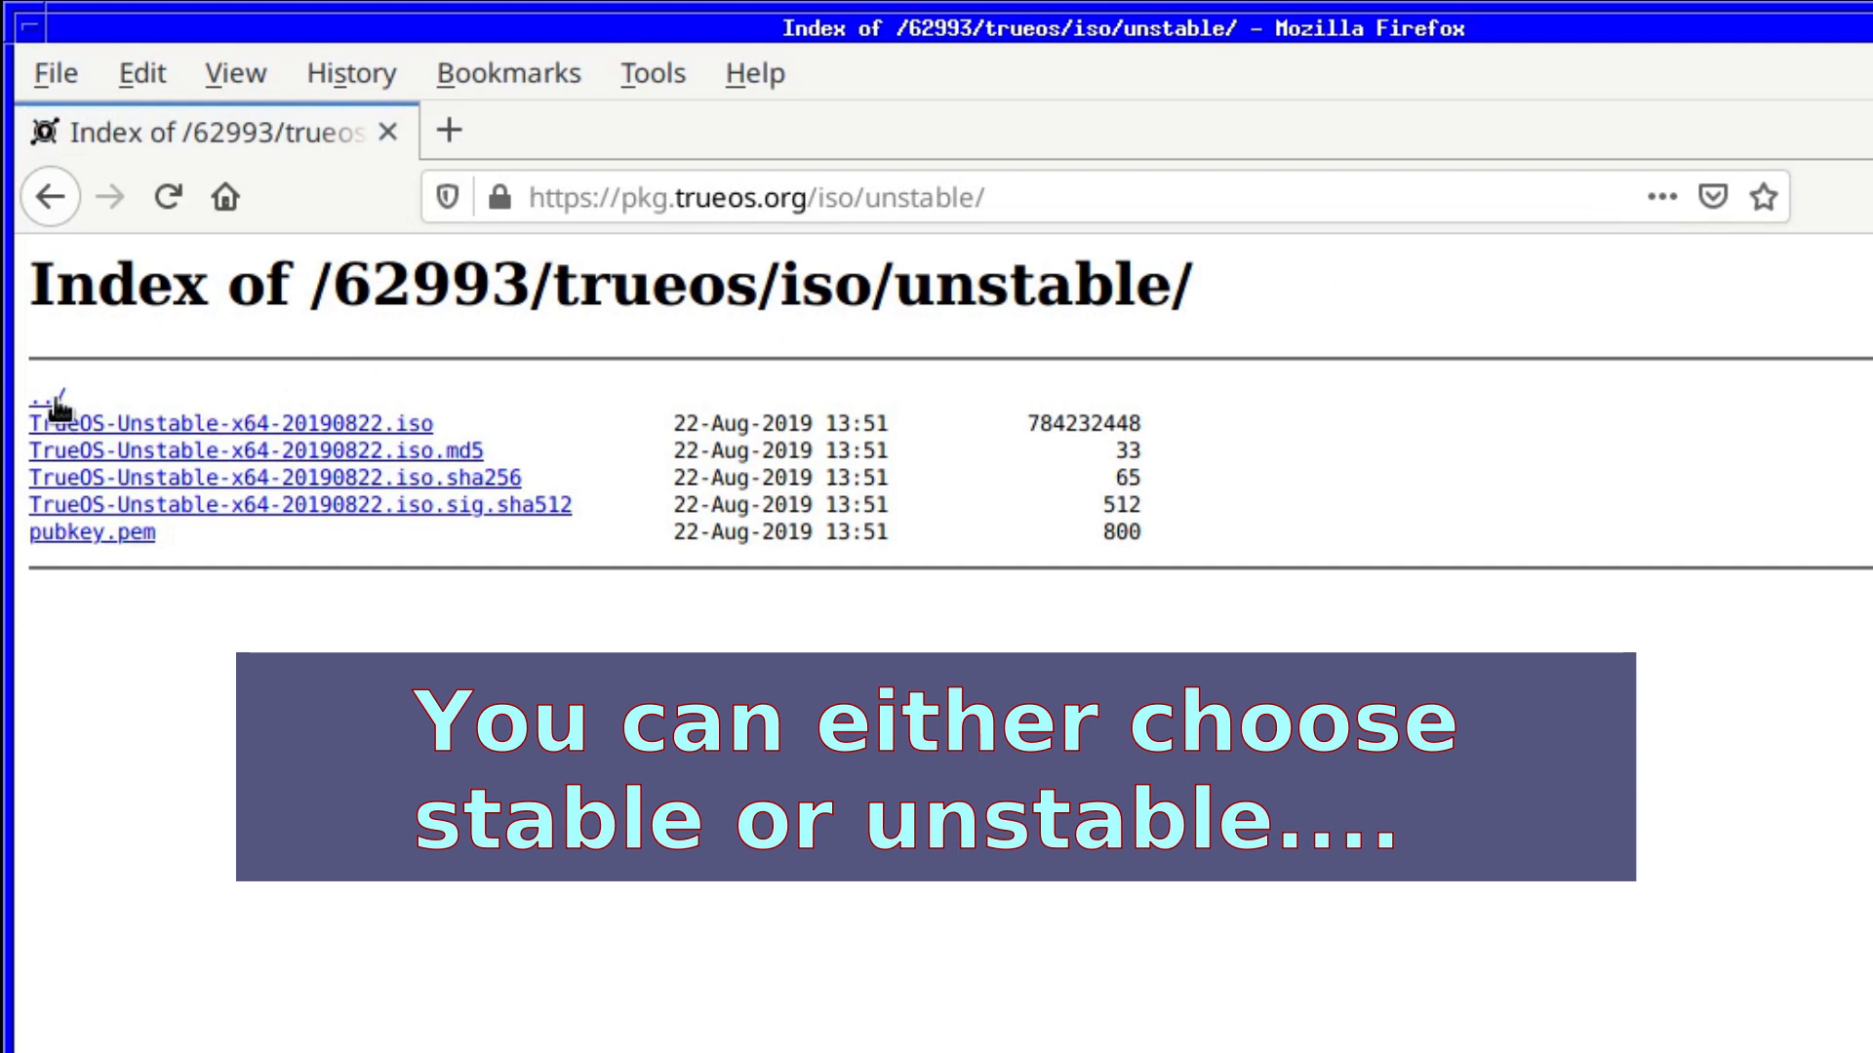
{"action": "left_click_drag", "start_coordinate": [671, 422], "coordinate": [761, 407]}
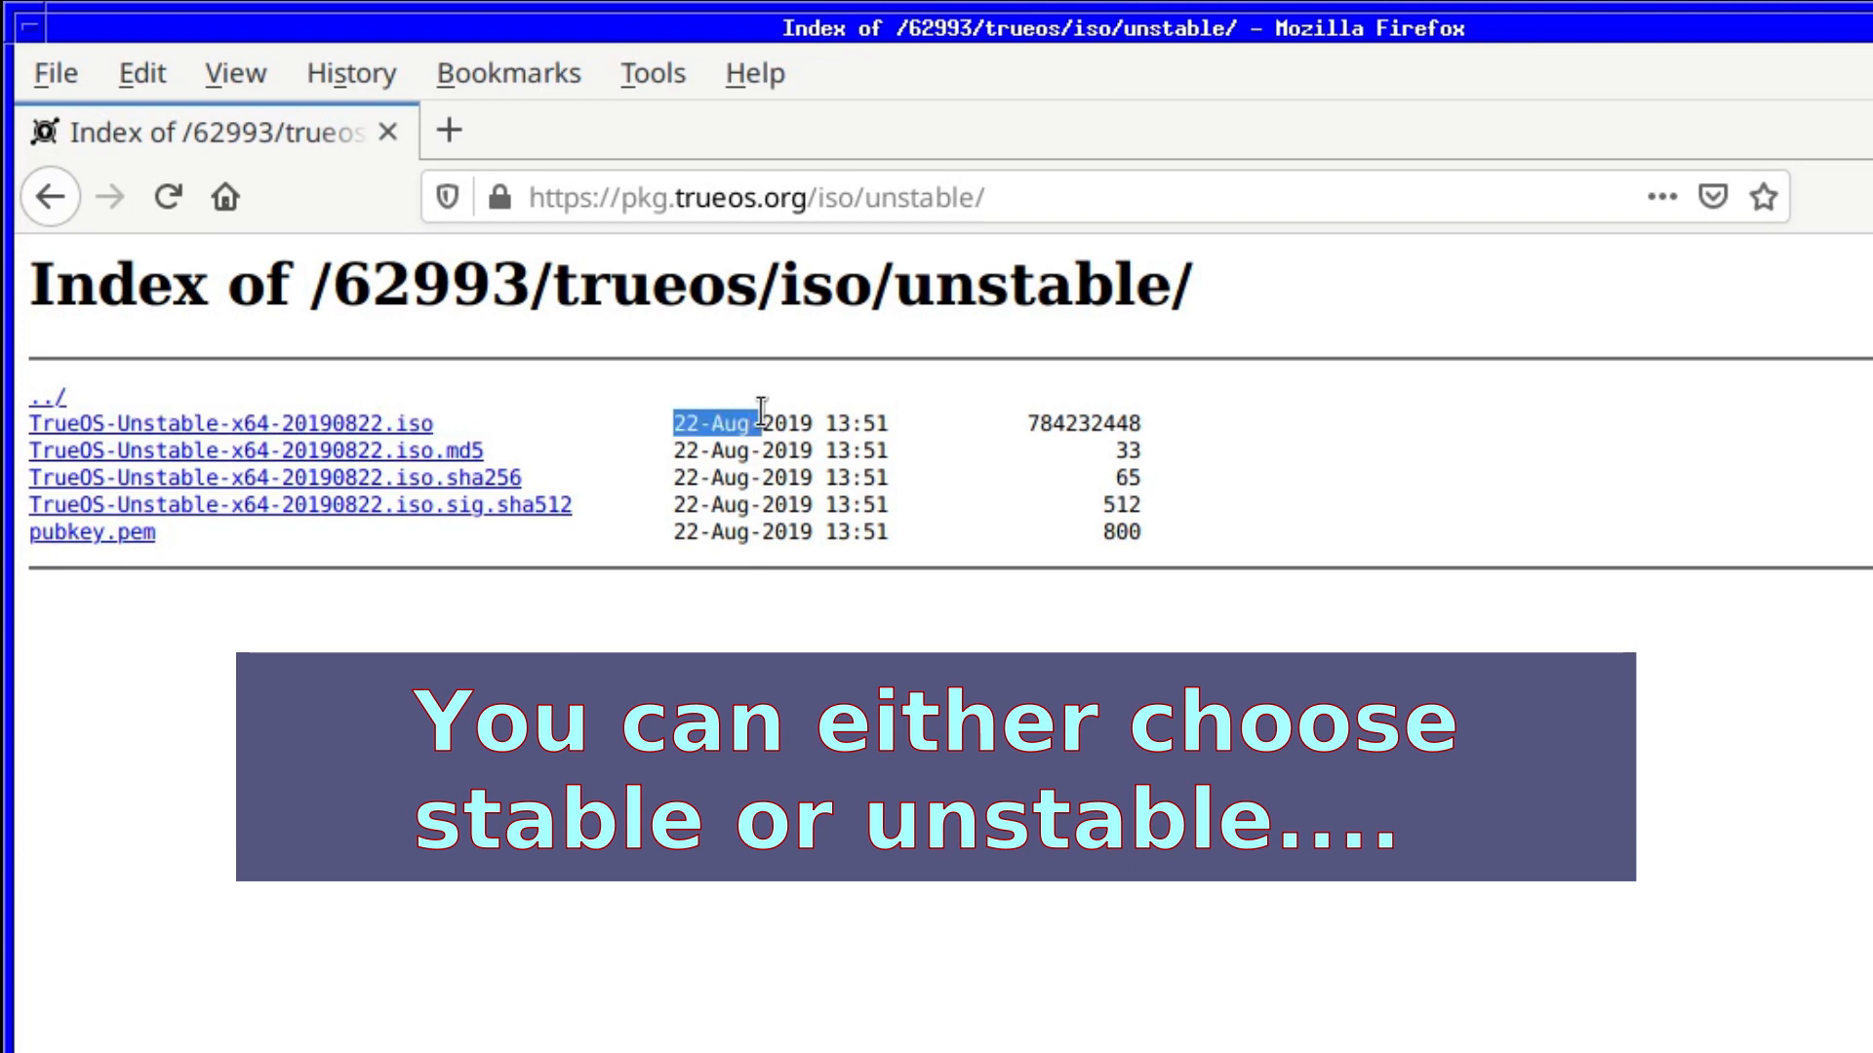
{"action": "left_click", "coordinate": [704, 418]}
{"action": "left_click", "coordinate": [51, 400]}
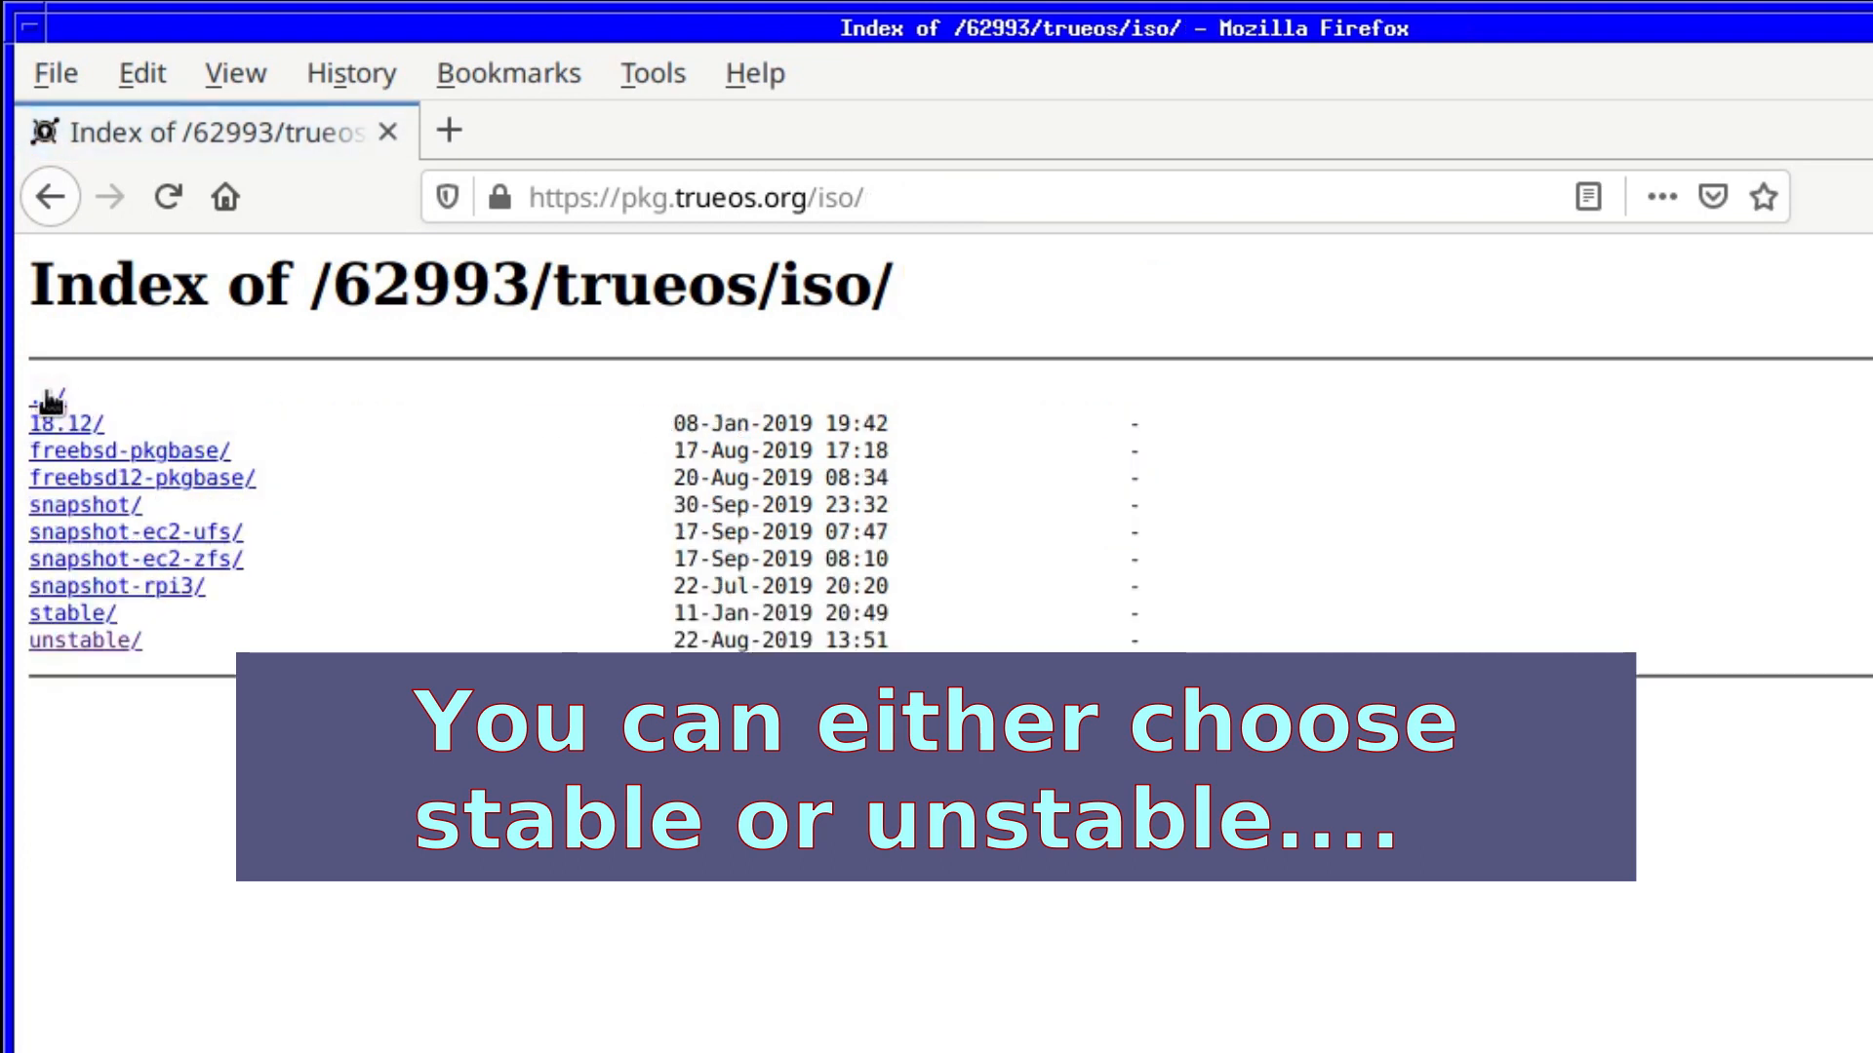
{"action": "left_click", "coordinate": [72, 613]}
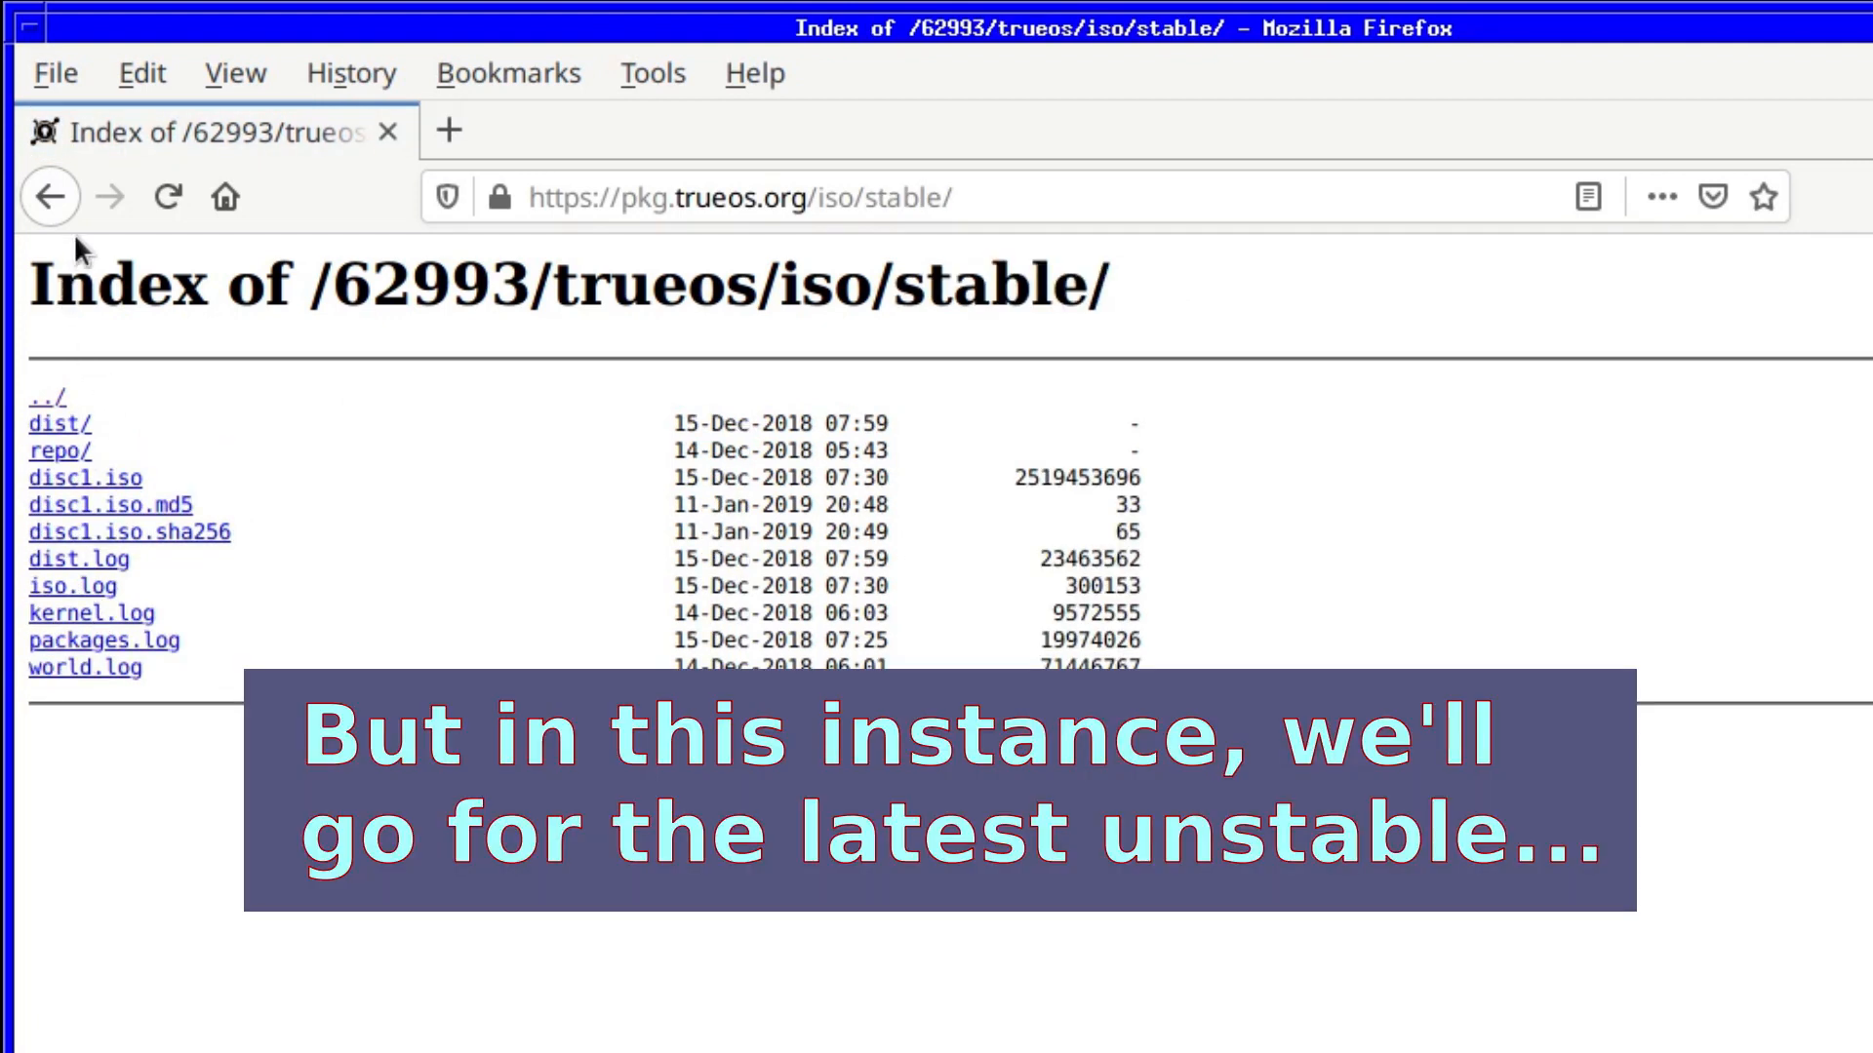
Open the unstable folder and start downloading TrueOS-Unstable-x64-20190822.iso.
{"action": "left_click", "coordinate": [51, 198]}
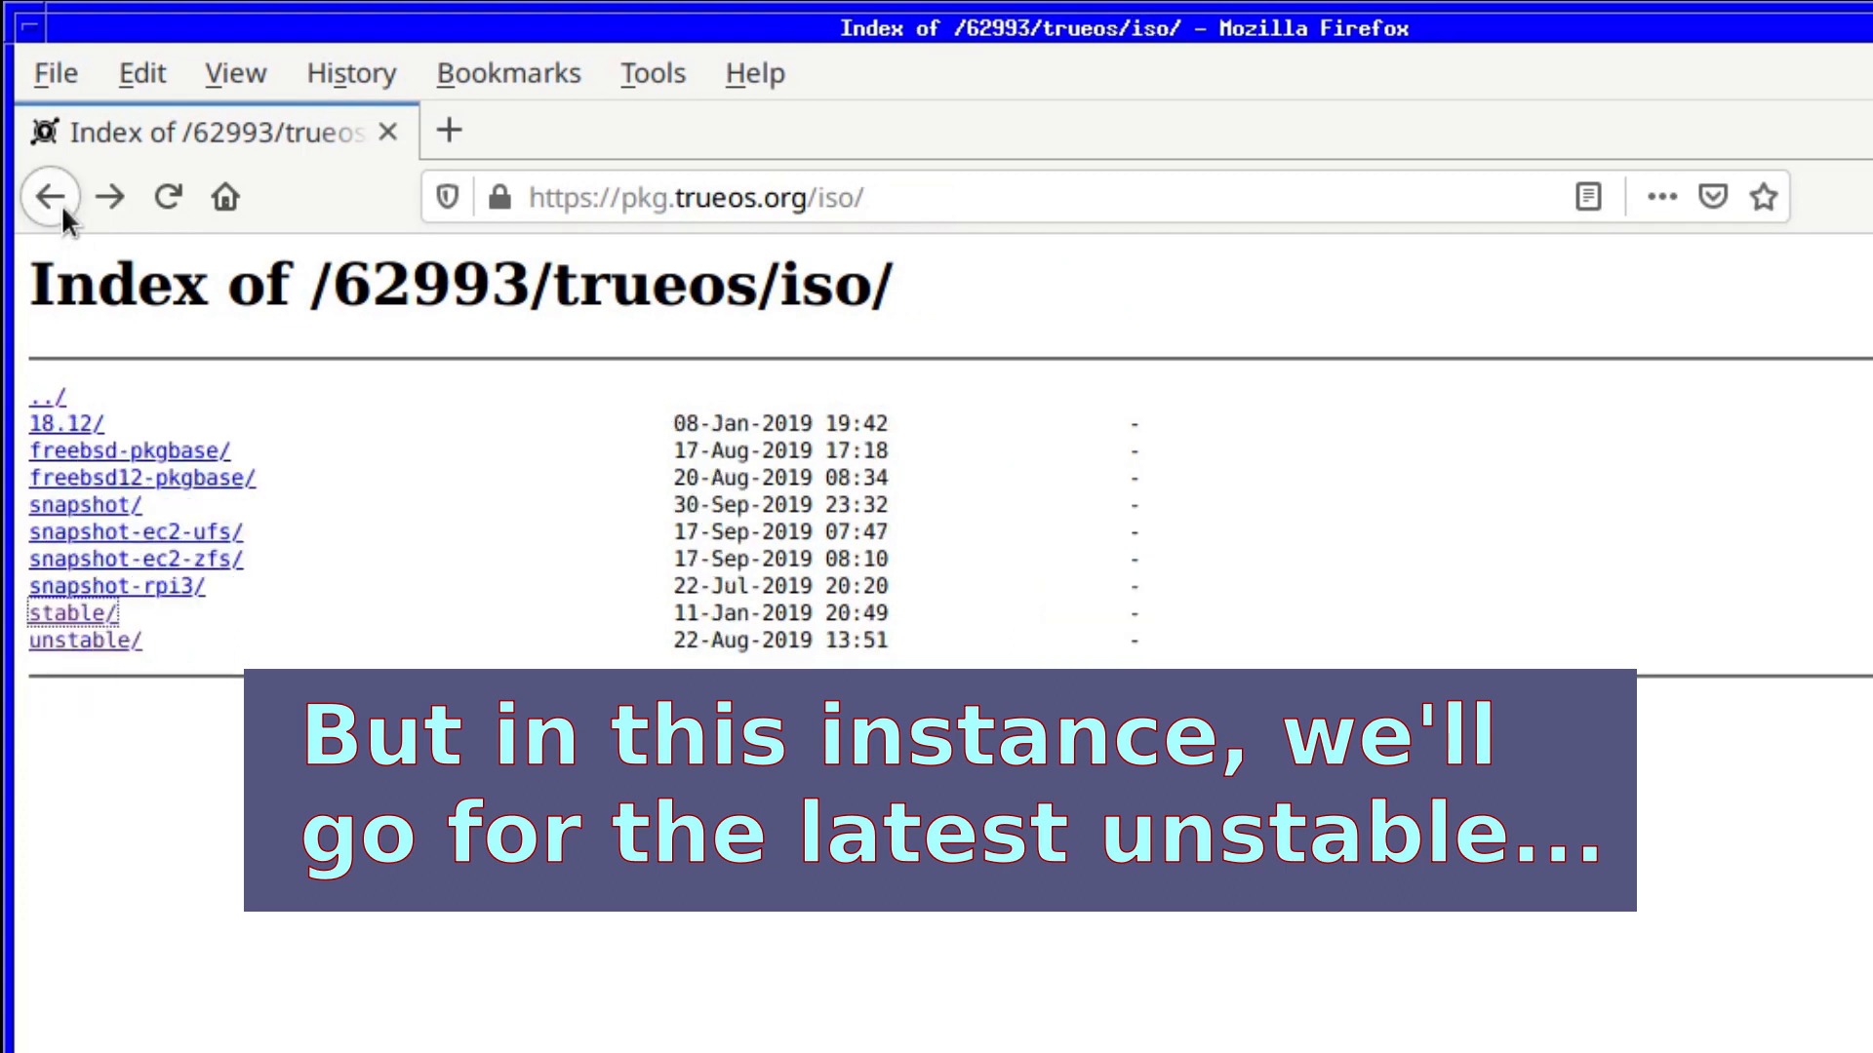
{"action": "left_click", "coordinate": [98, 640]}
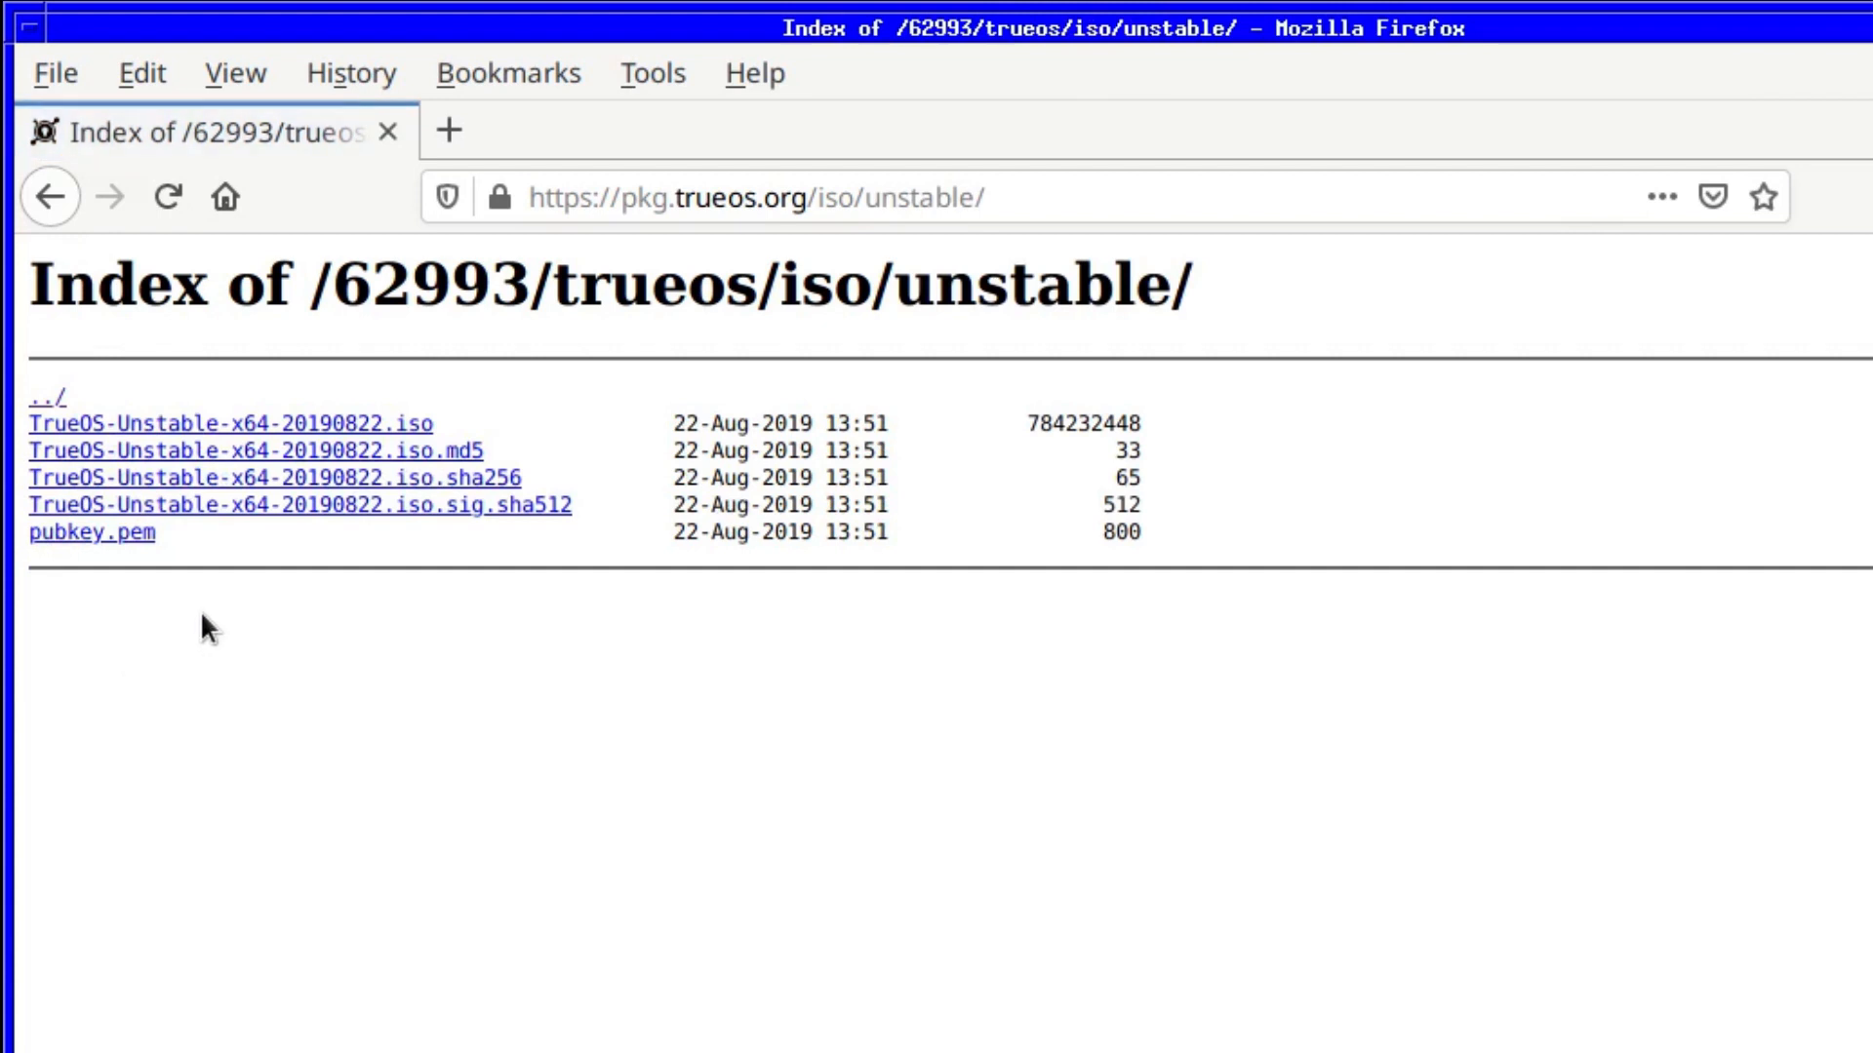
{"action": "left_click", "coordinate": [144, 426]}
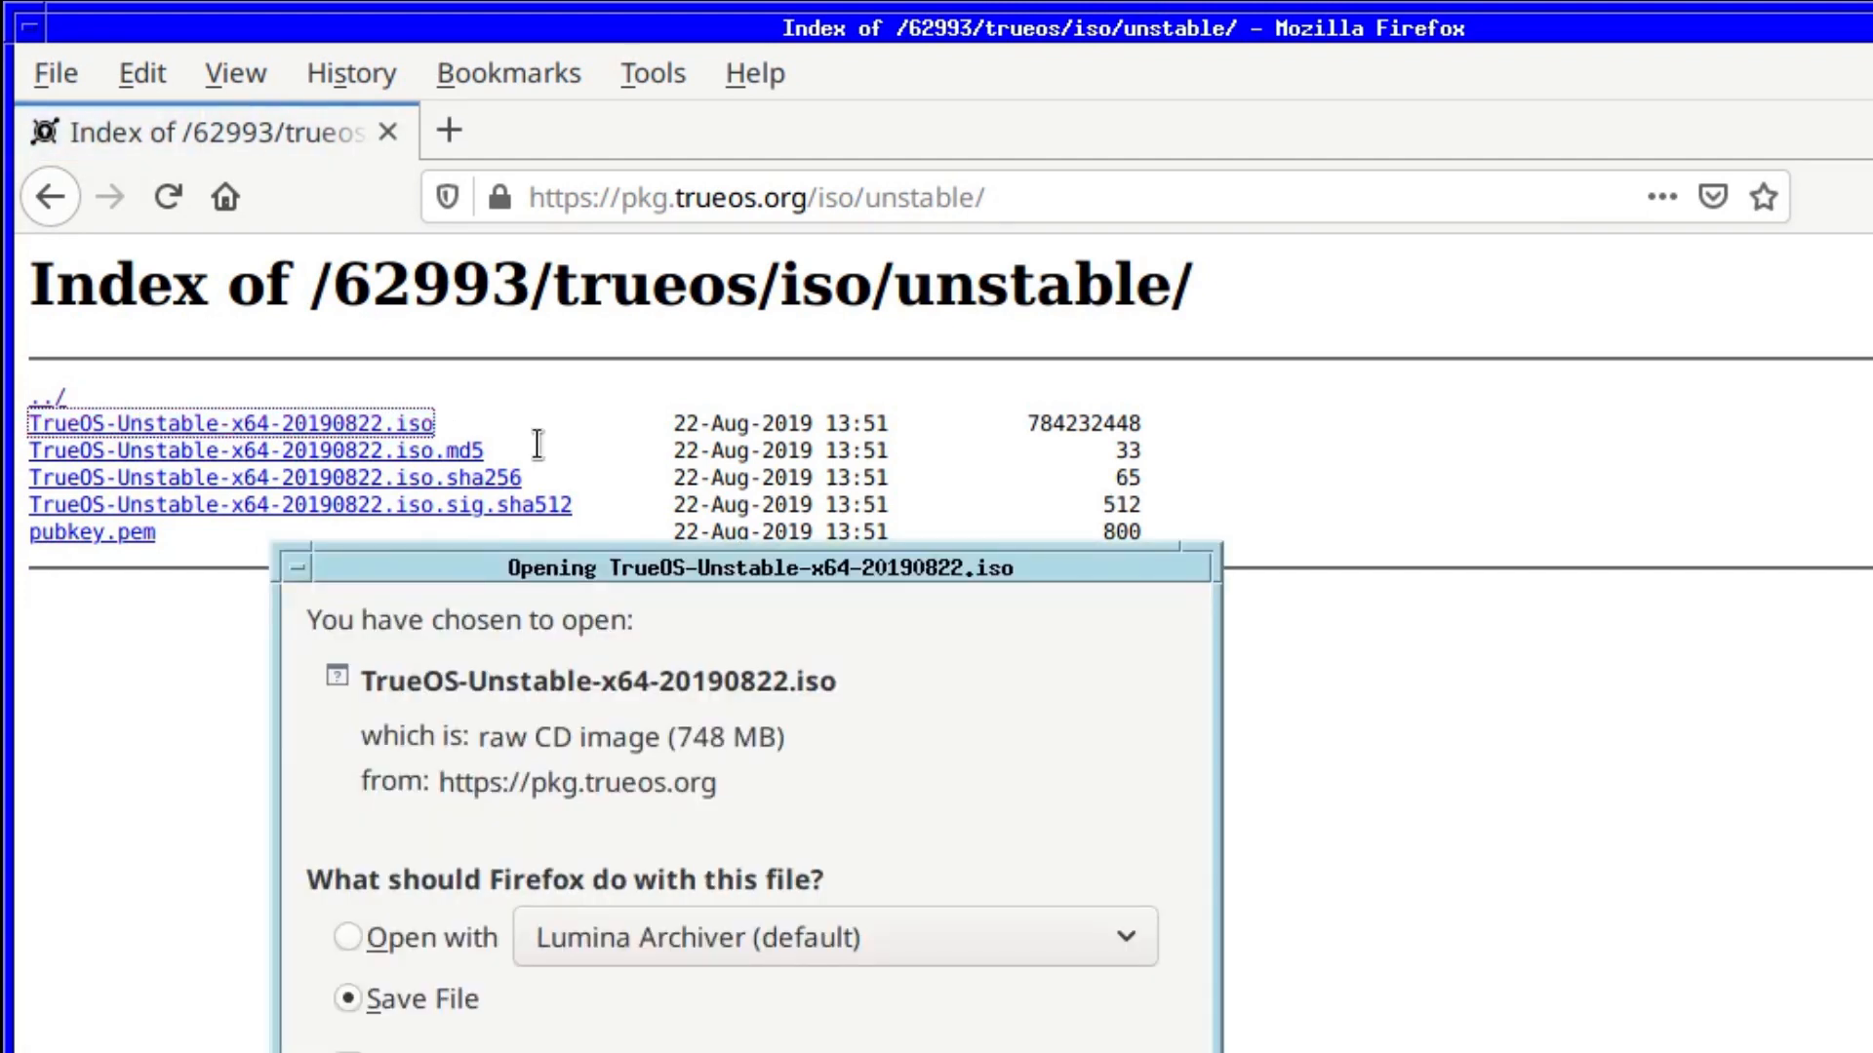
Save TrueOS-Unstable-x64-20190822.iso to disk and show its download progress.
{"action": "left_click", "coordinate": [644, 558]}
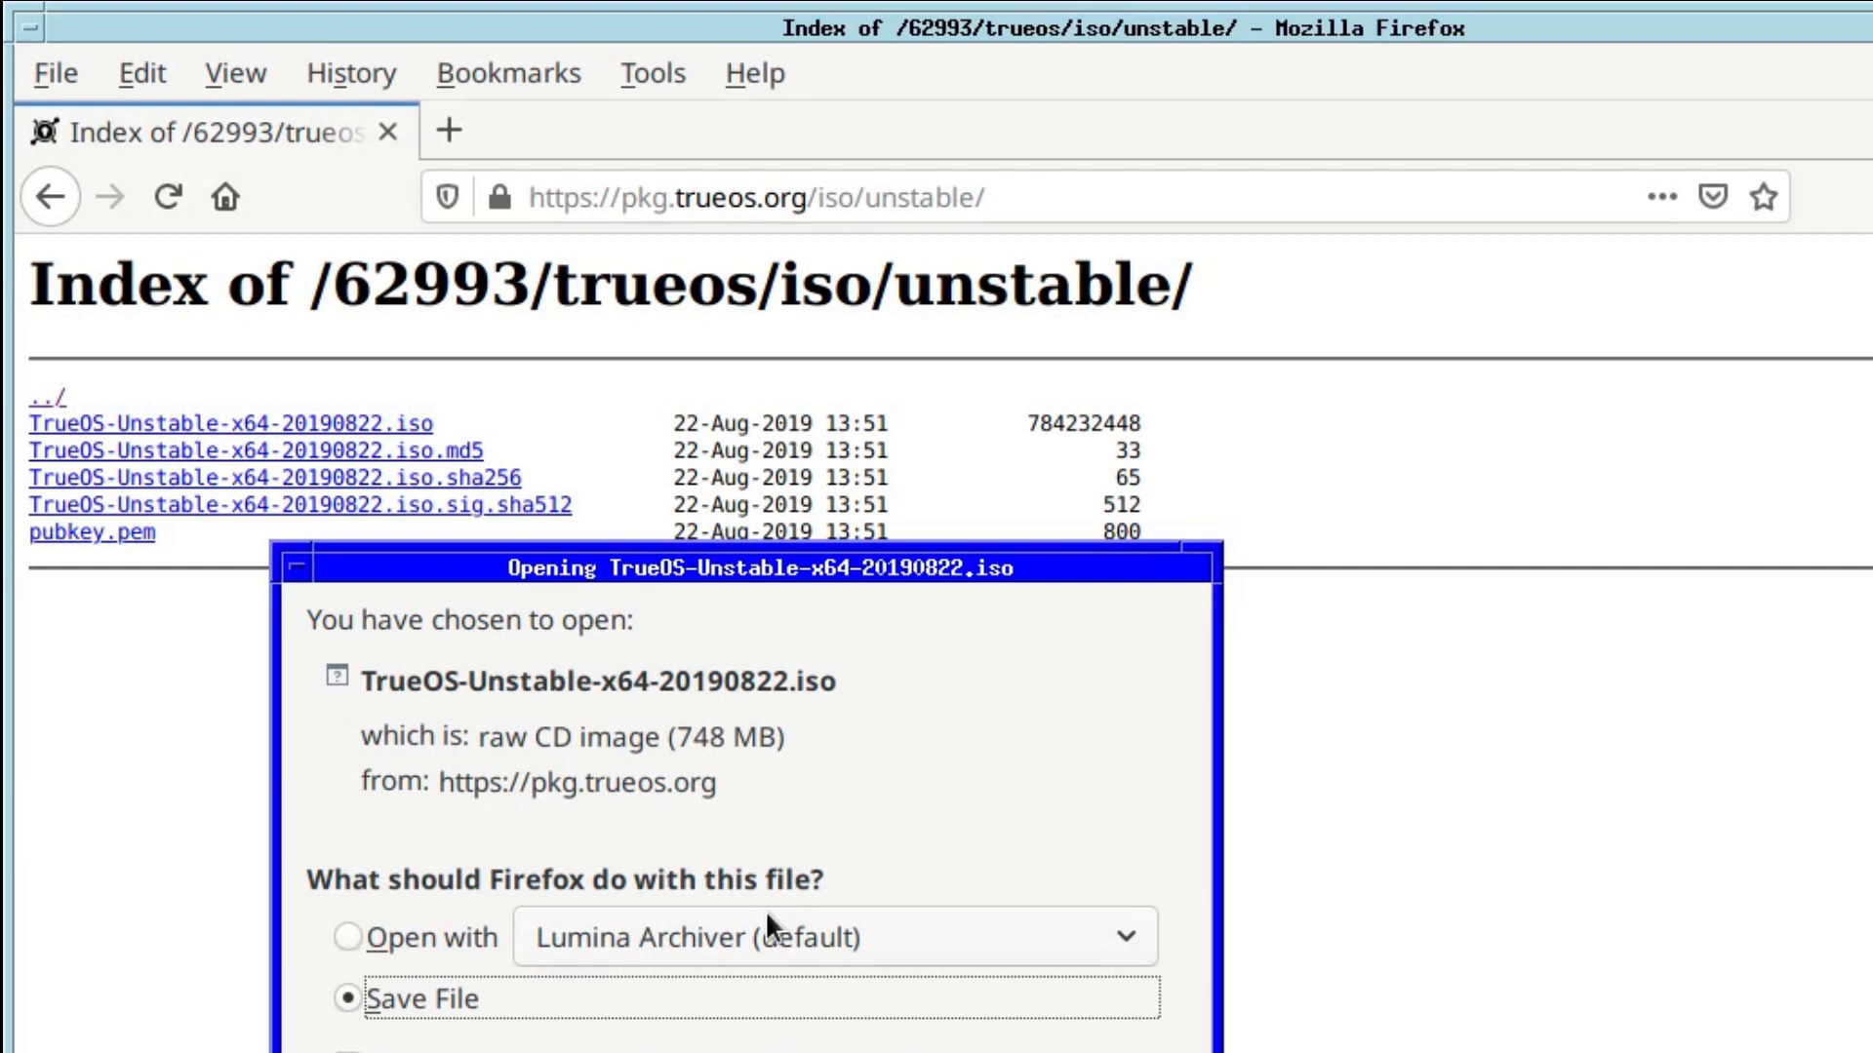
{"action": "left_click", "coordinate": [1061, 1047]}
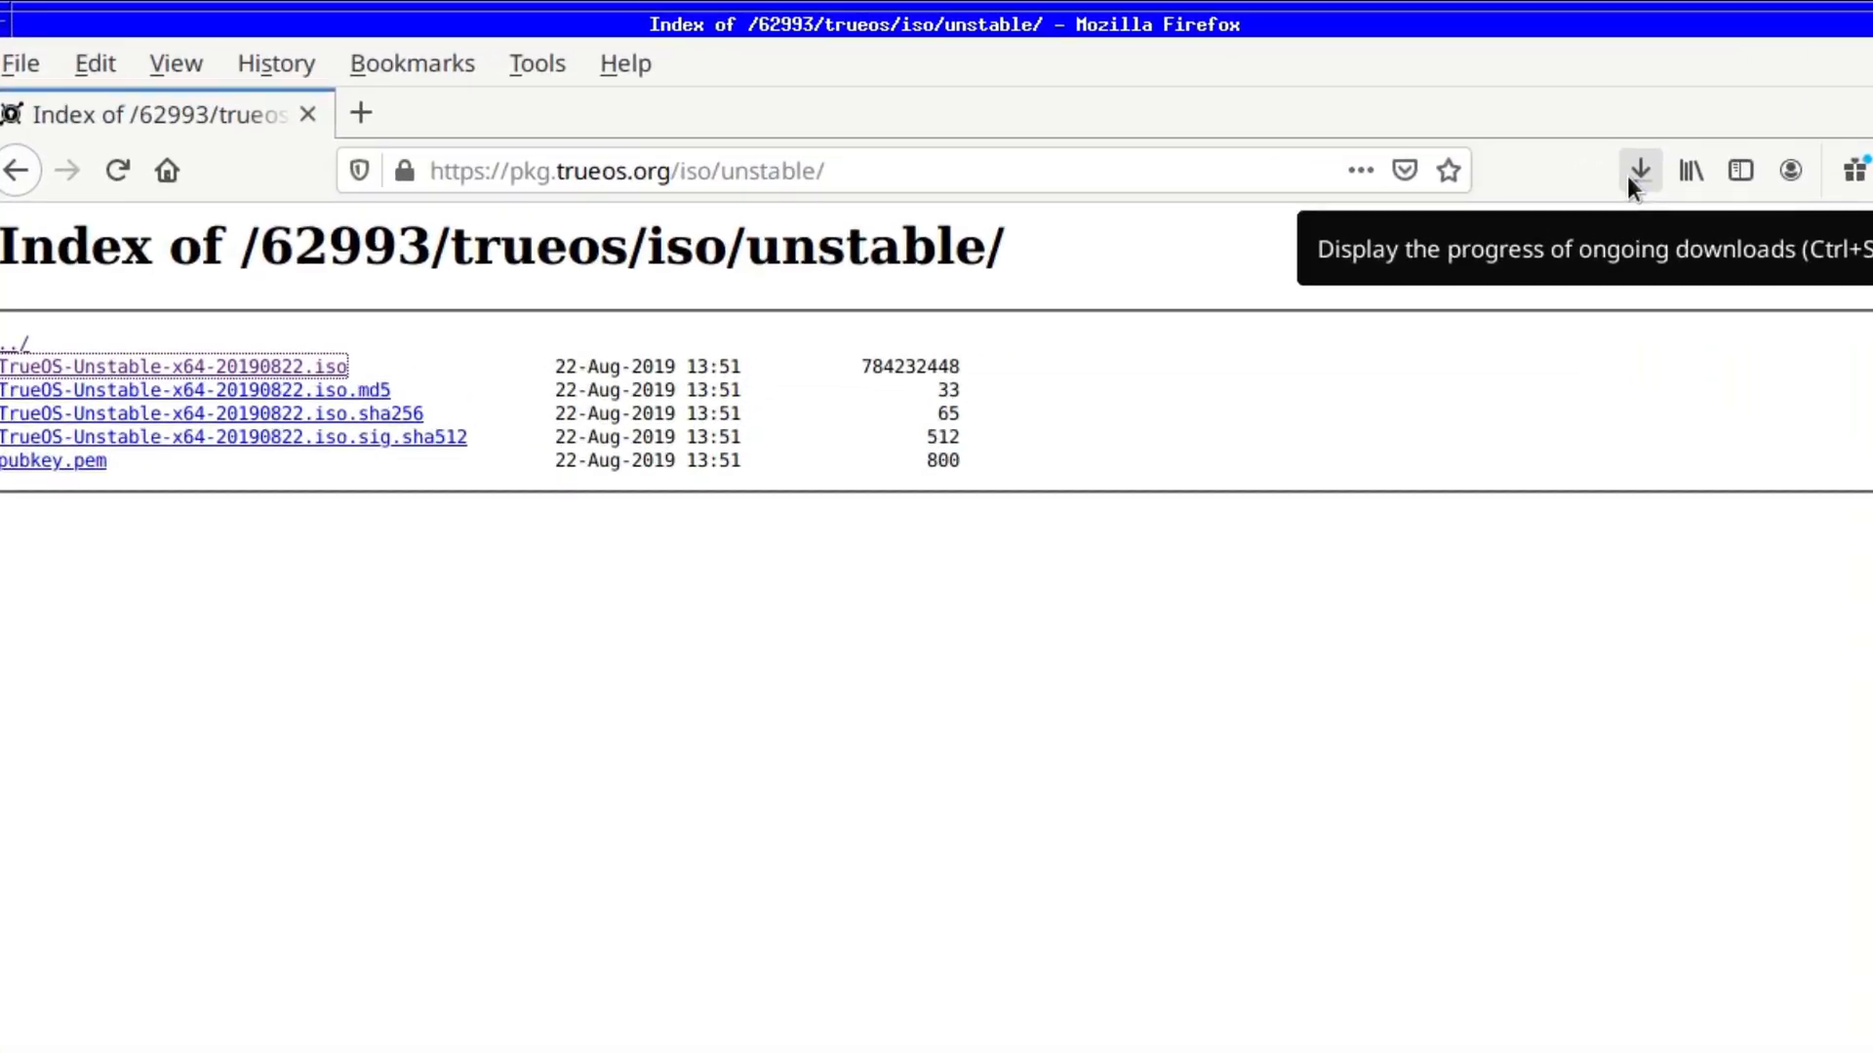
{"action": "left_click", "coordinate": [1872, 198]}
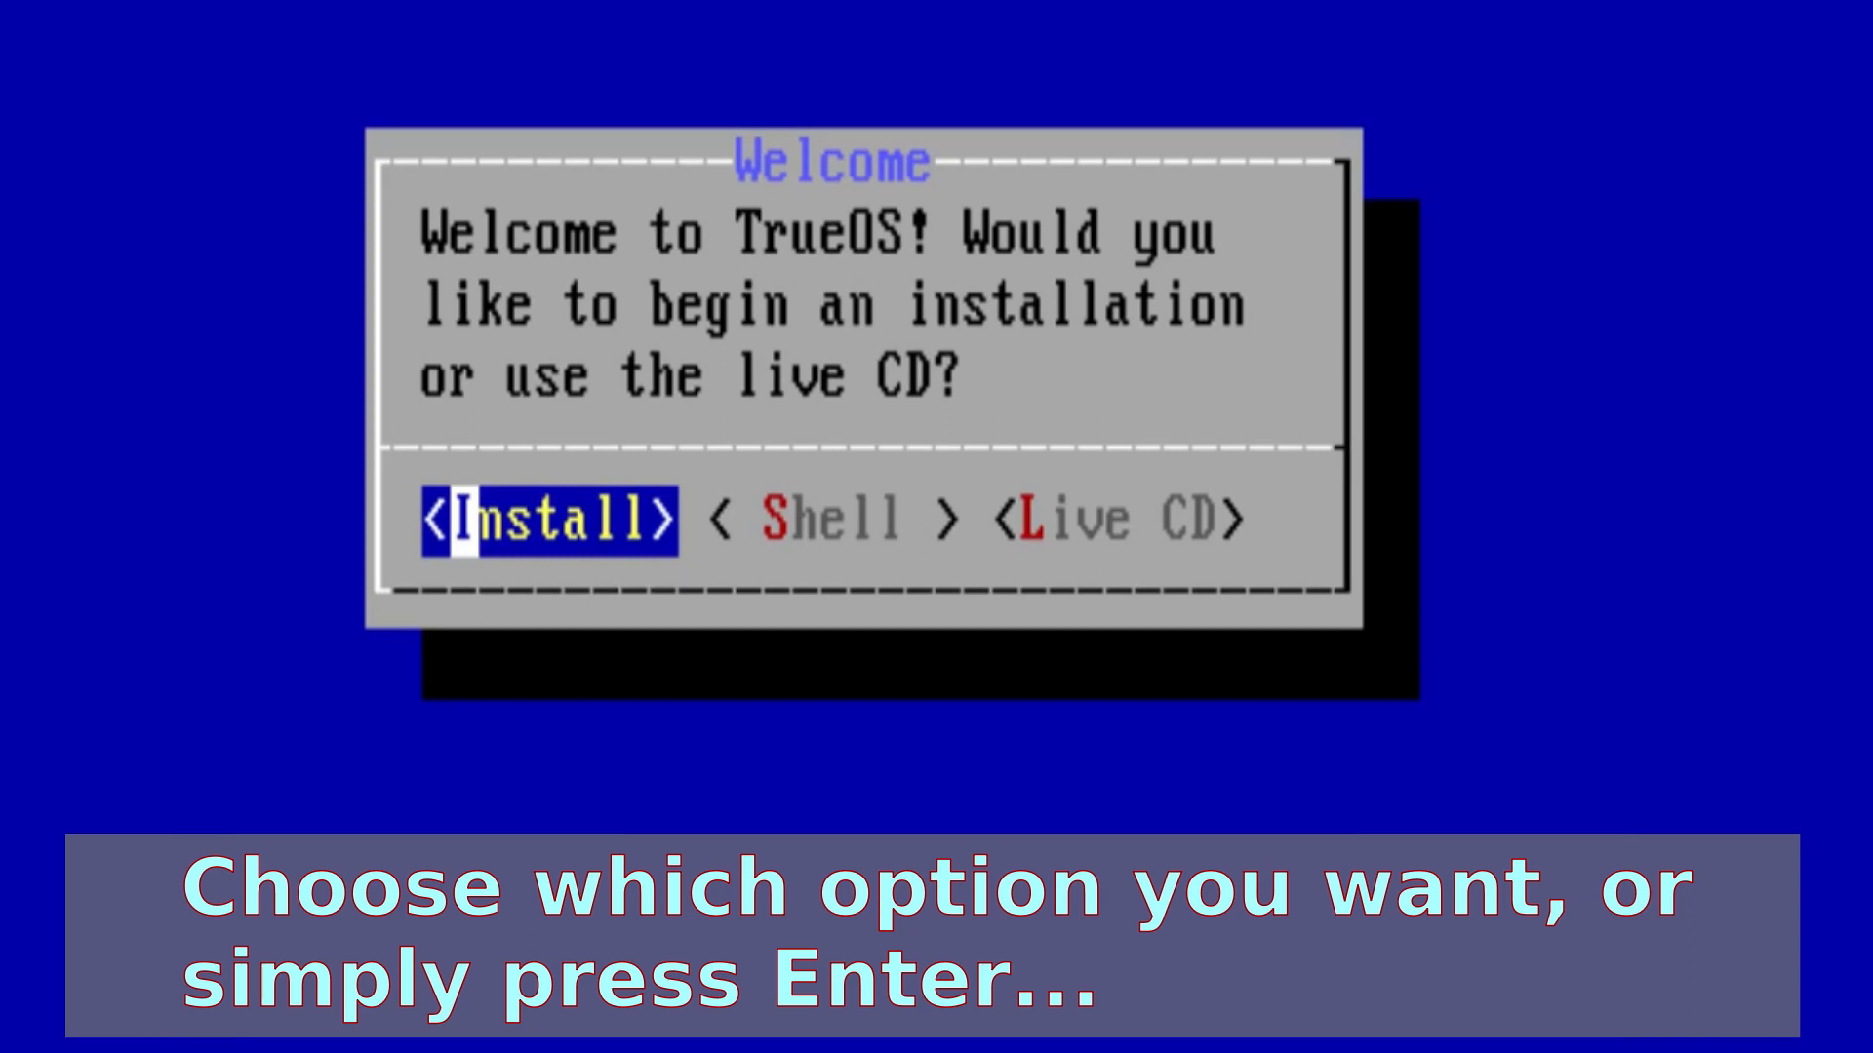
With the VM booted into the installer, cycle the welcome choices back to Install.
{"action": "key", "text": "Right"}
{"action": "key", "text": "Right"}
{"action": "key", "text": "Right"}
Start the install, review the nozfs, openzfs and minimal flavors, then accept generic.
{"action": "key", "text": "Return"}
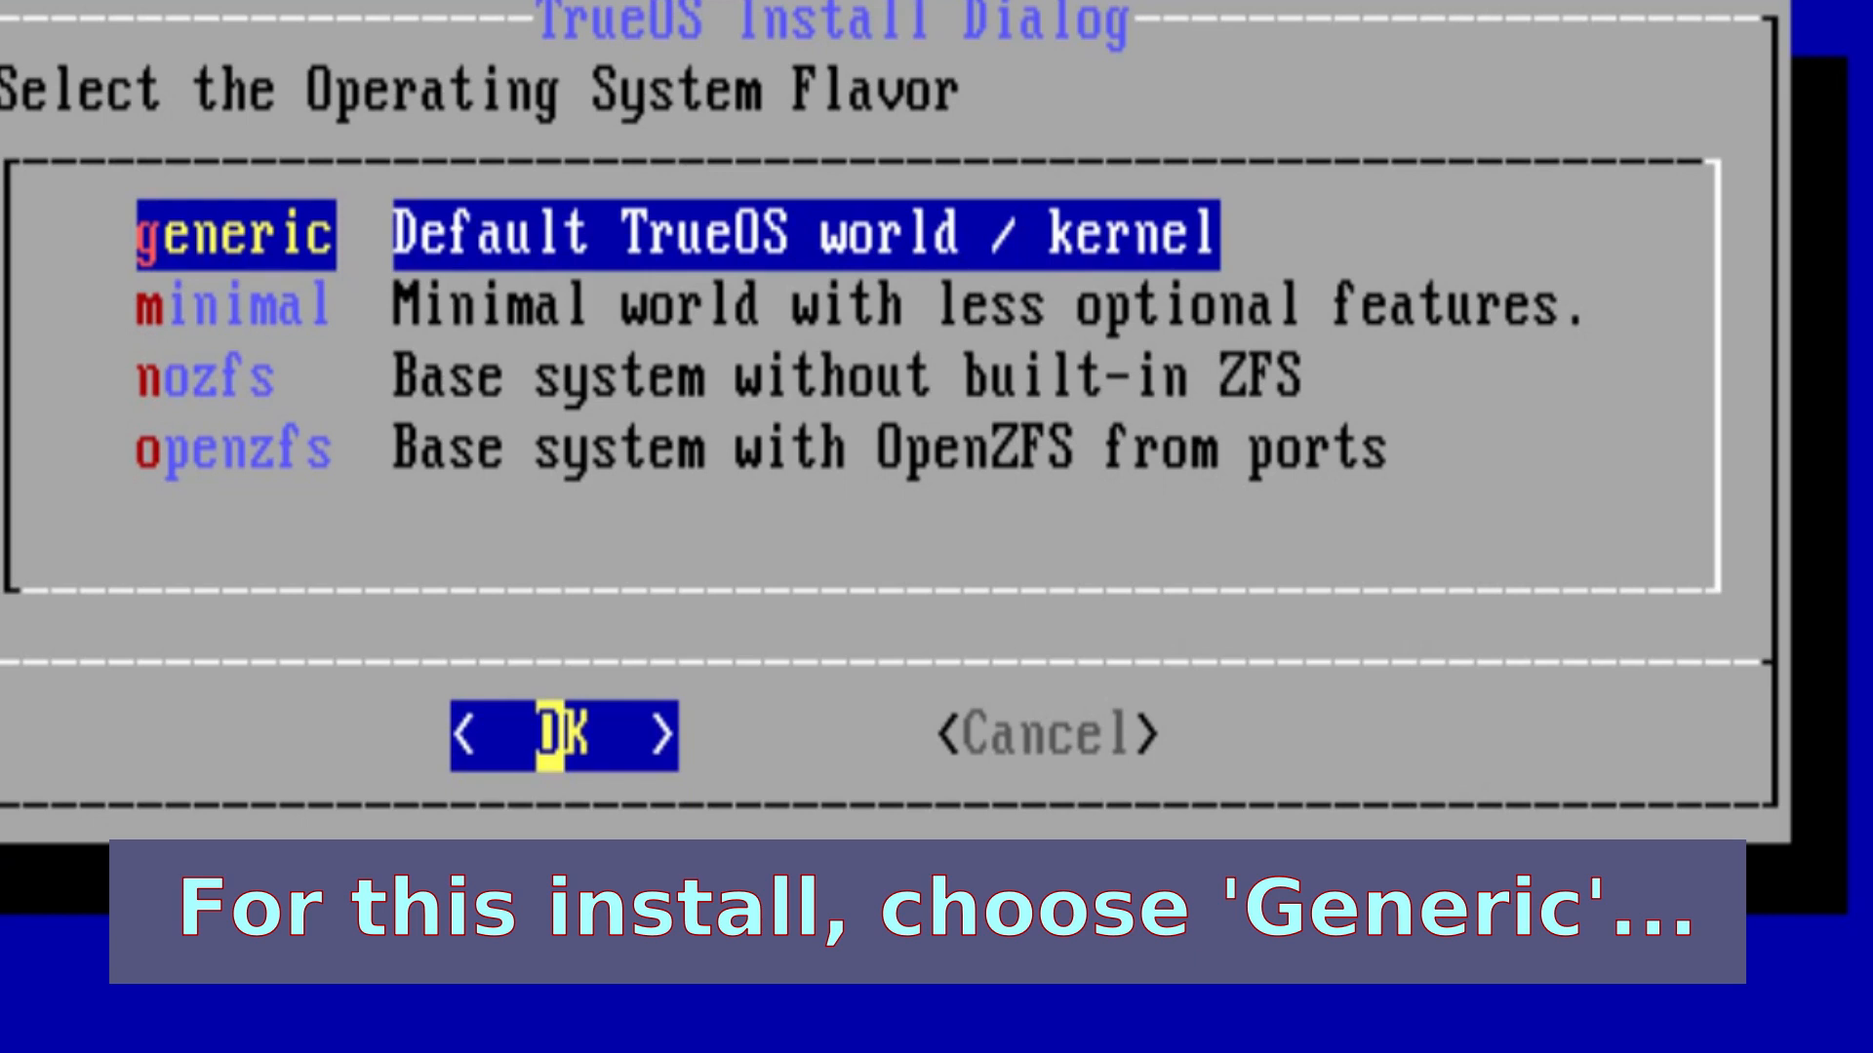
{"action": "key", "text": "Down"}
{"action": "key", "text": "Down"}
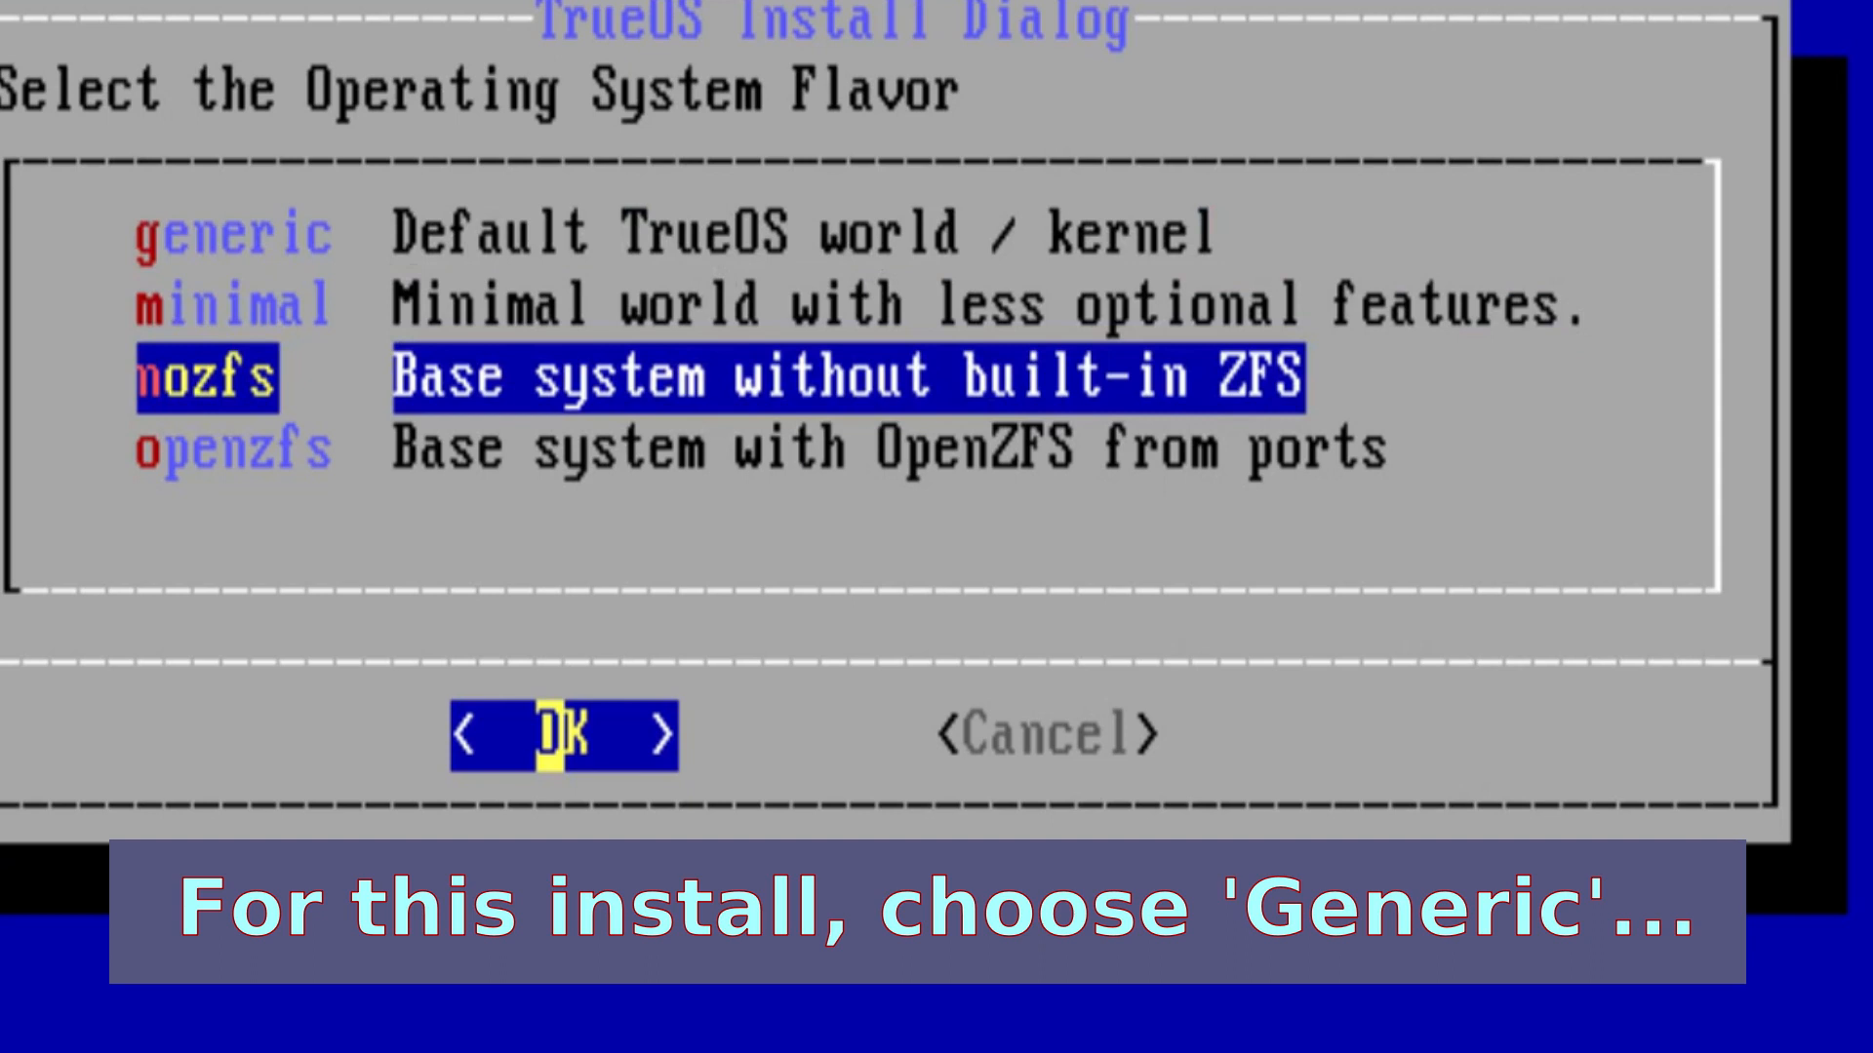
{"action": "key", "text": "Down"}
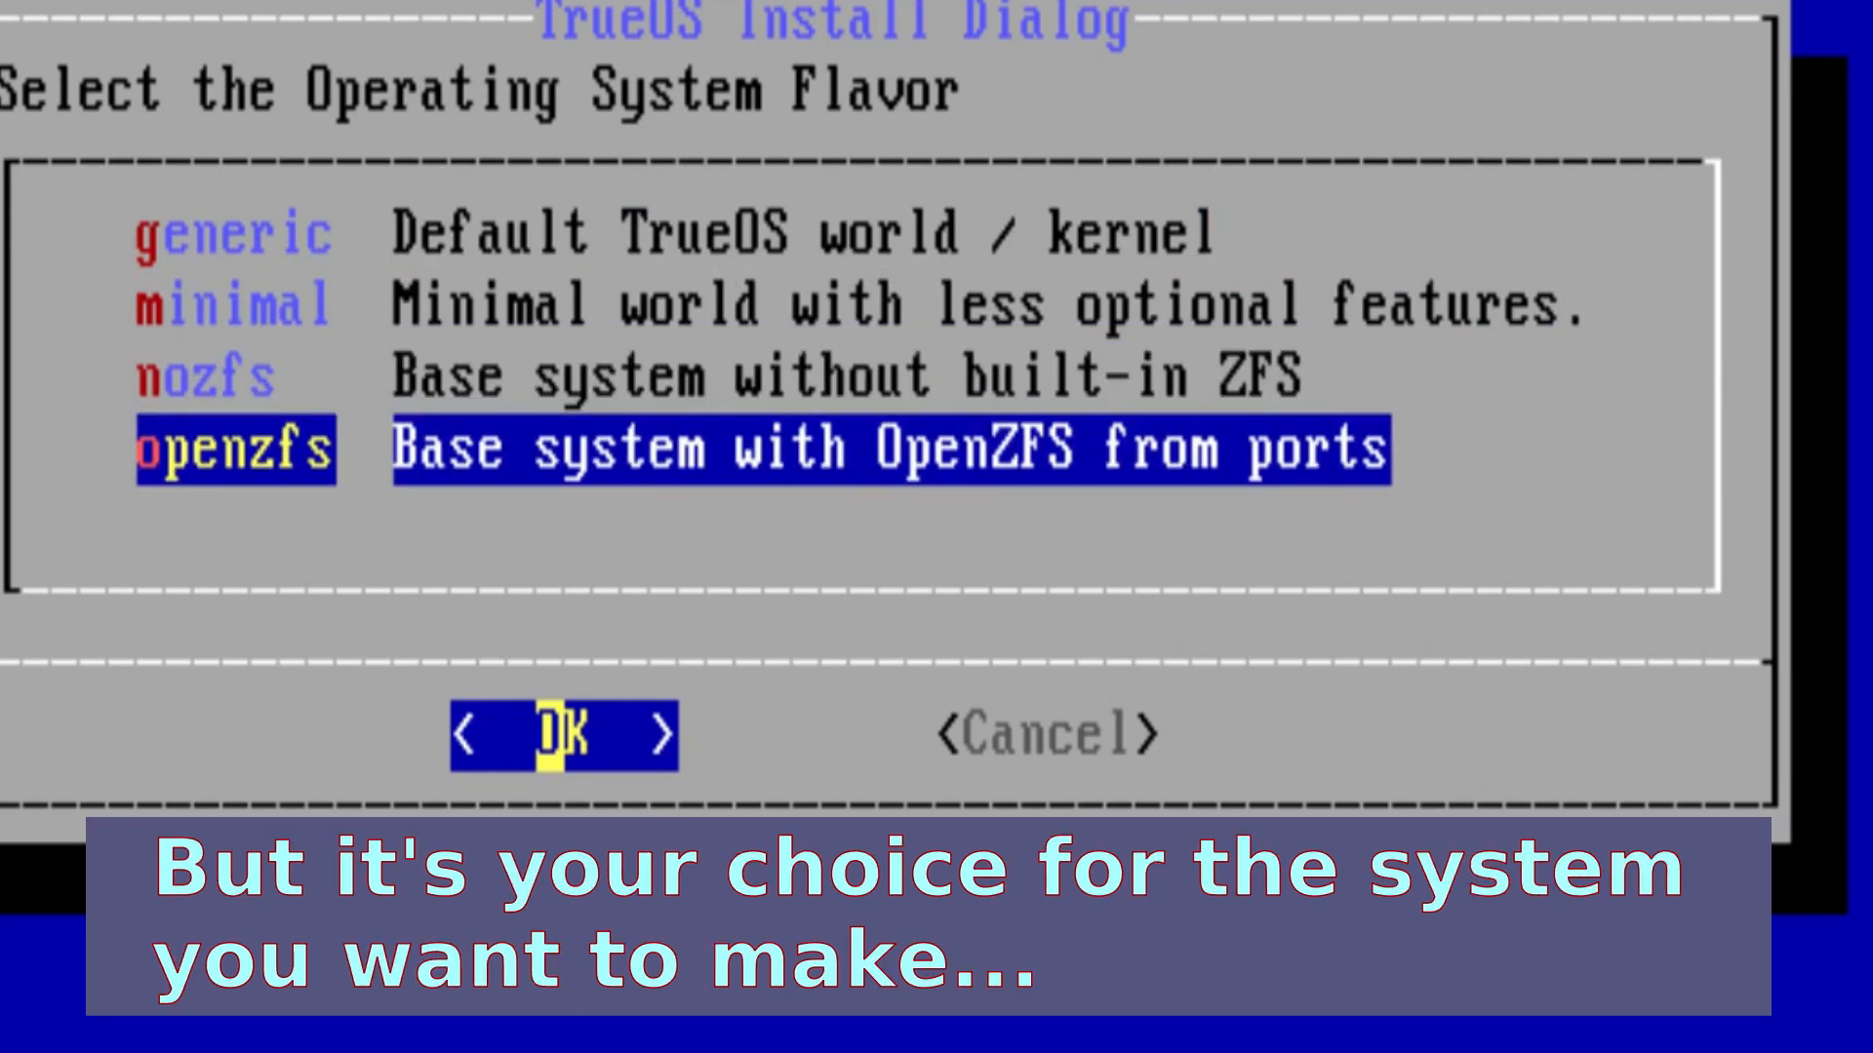
{"action": "key", "text": "Up"}
{"action": "key", "text": "Up"}
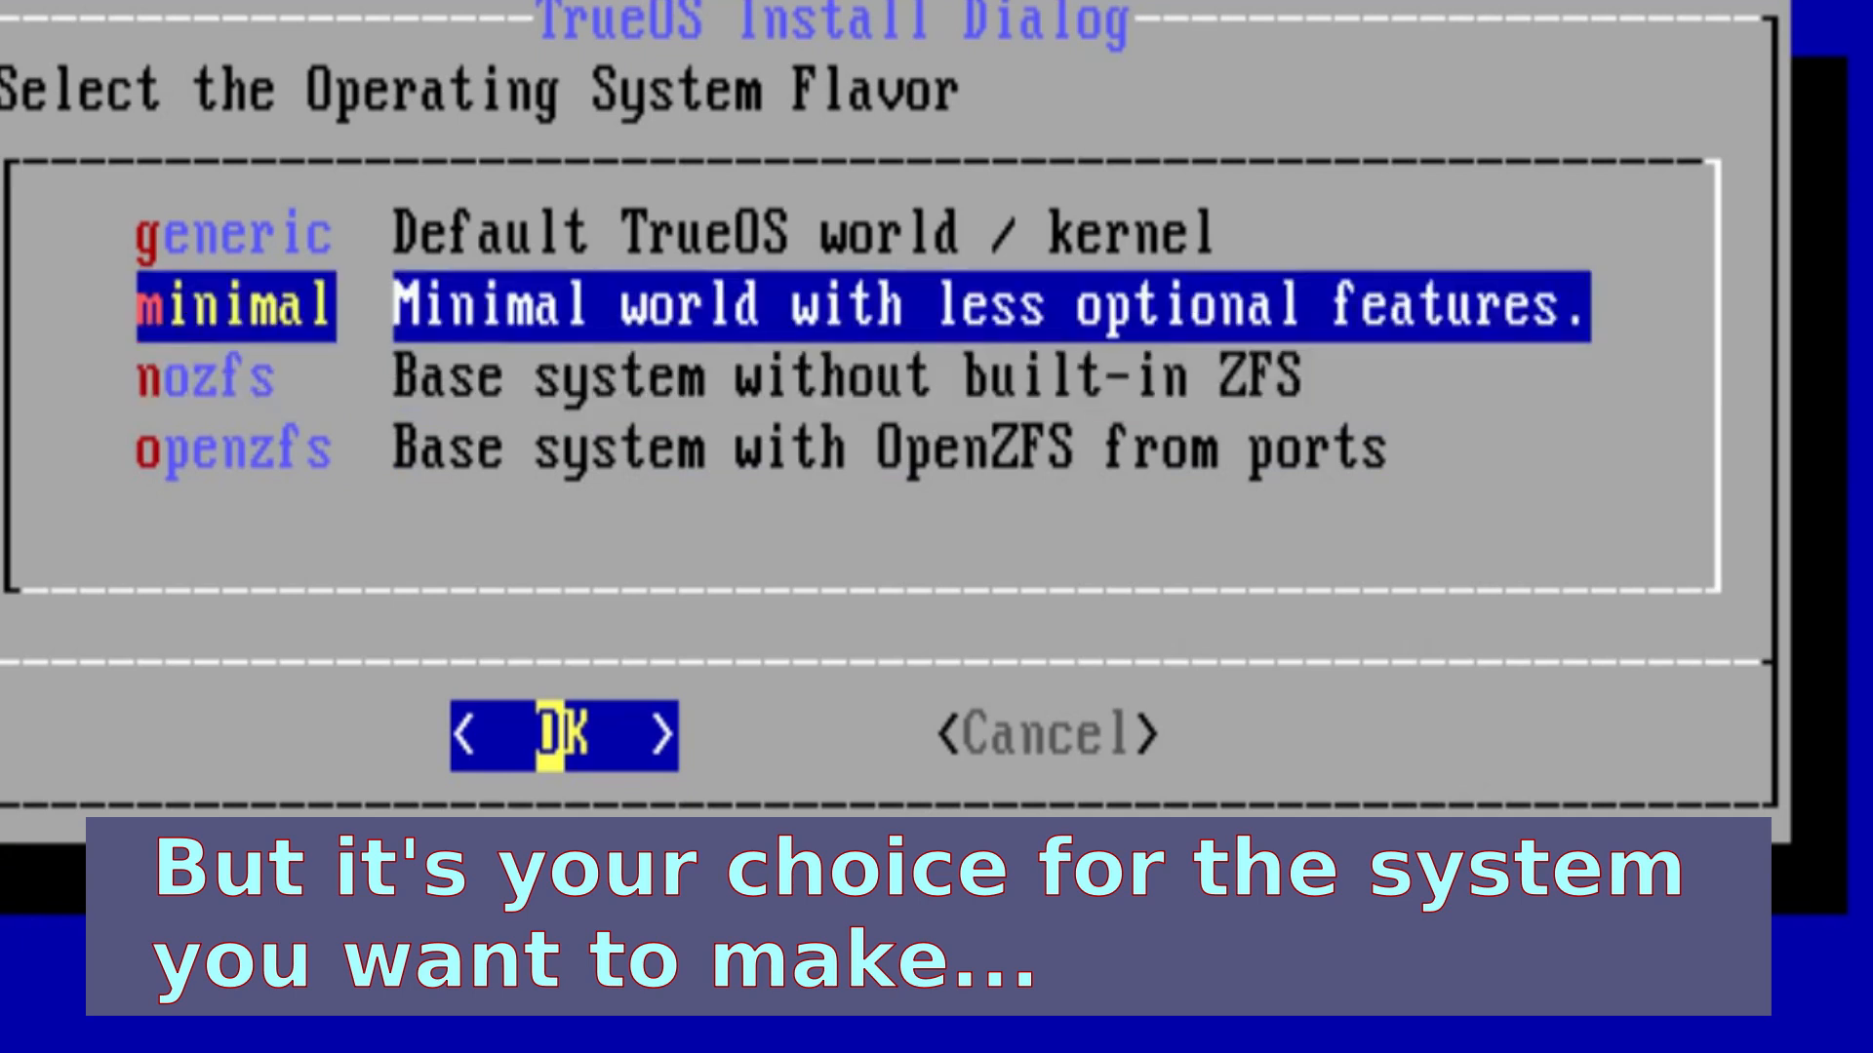
{"action": "key", "text": "Up"}
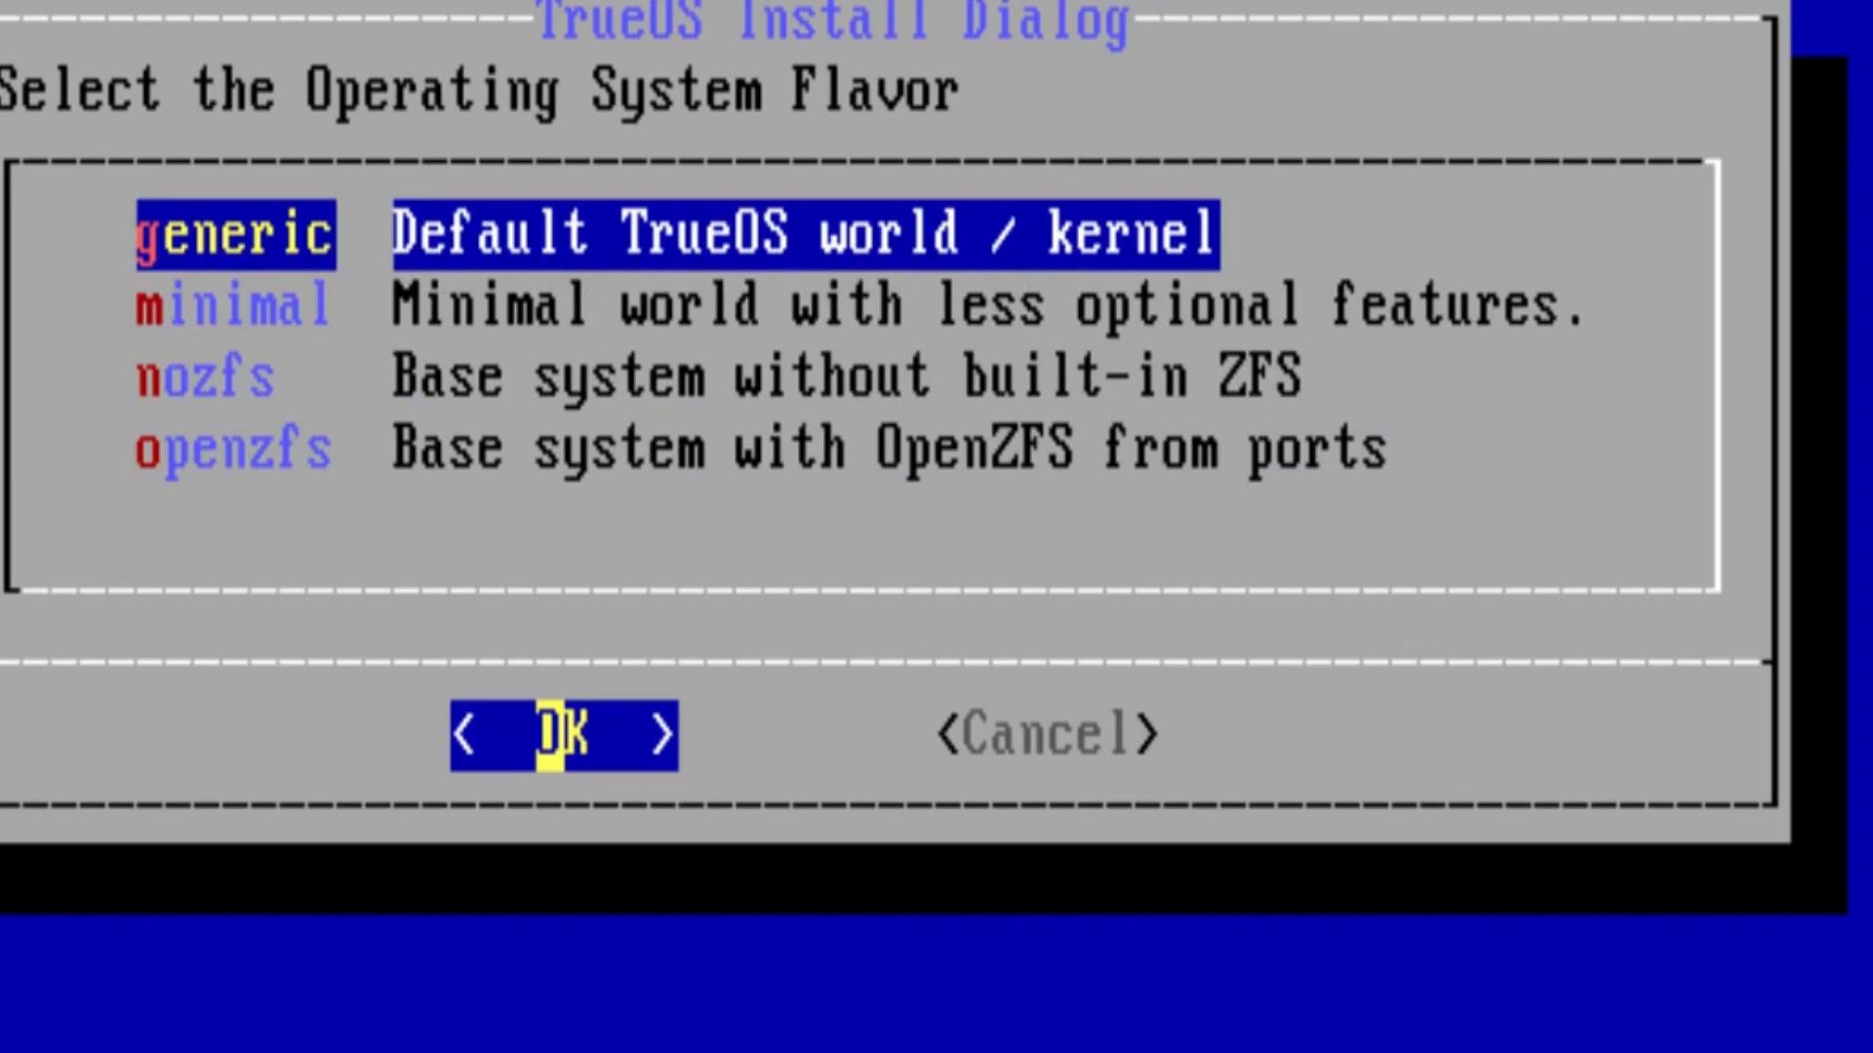
{"action": "key", "text": "Return"}
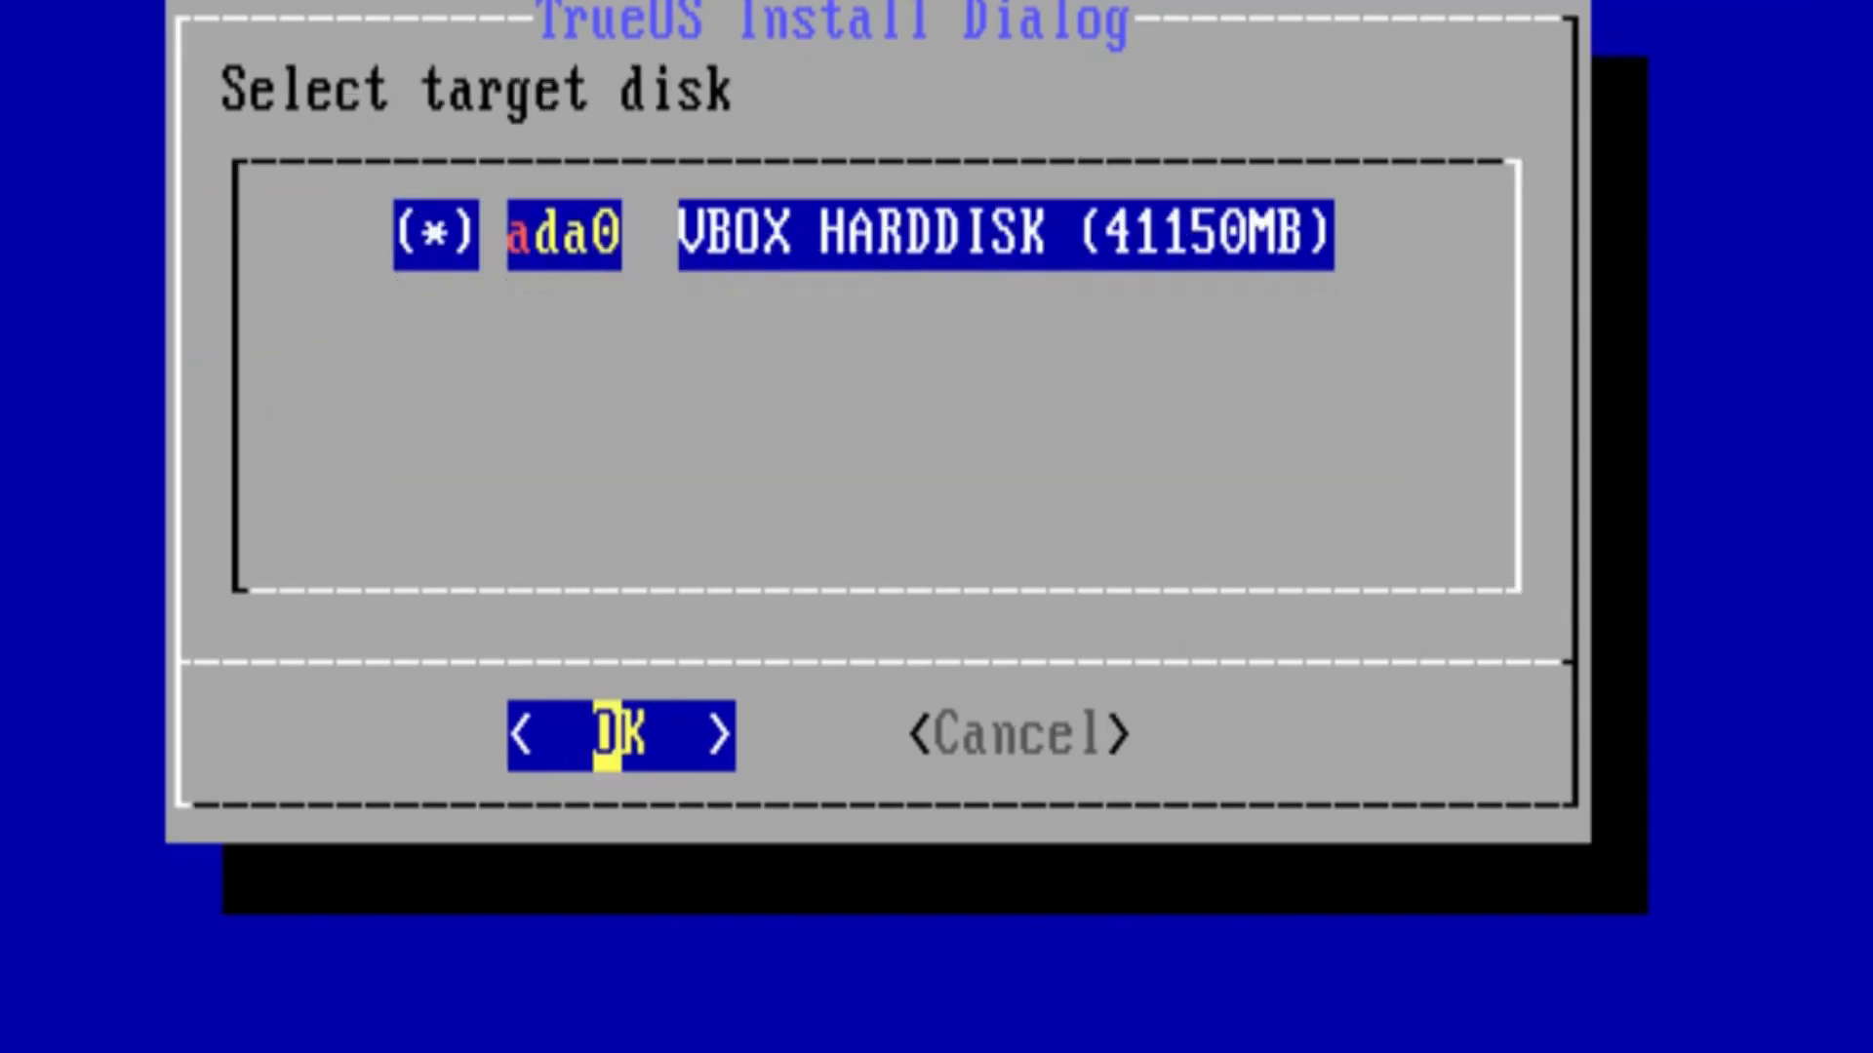
Install onto the entire ada0 VBOX hard disk and enter the root password twice.
{"action": "key", "text": "Return"}
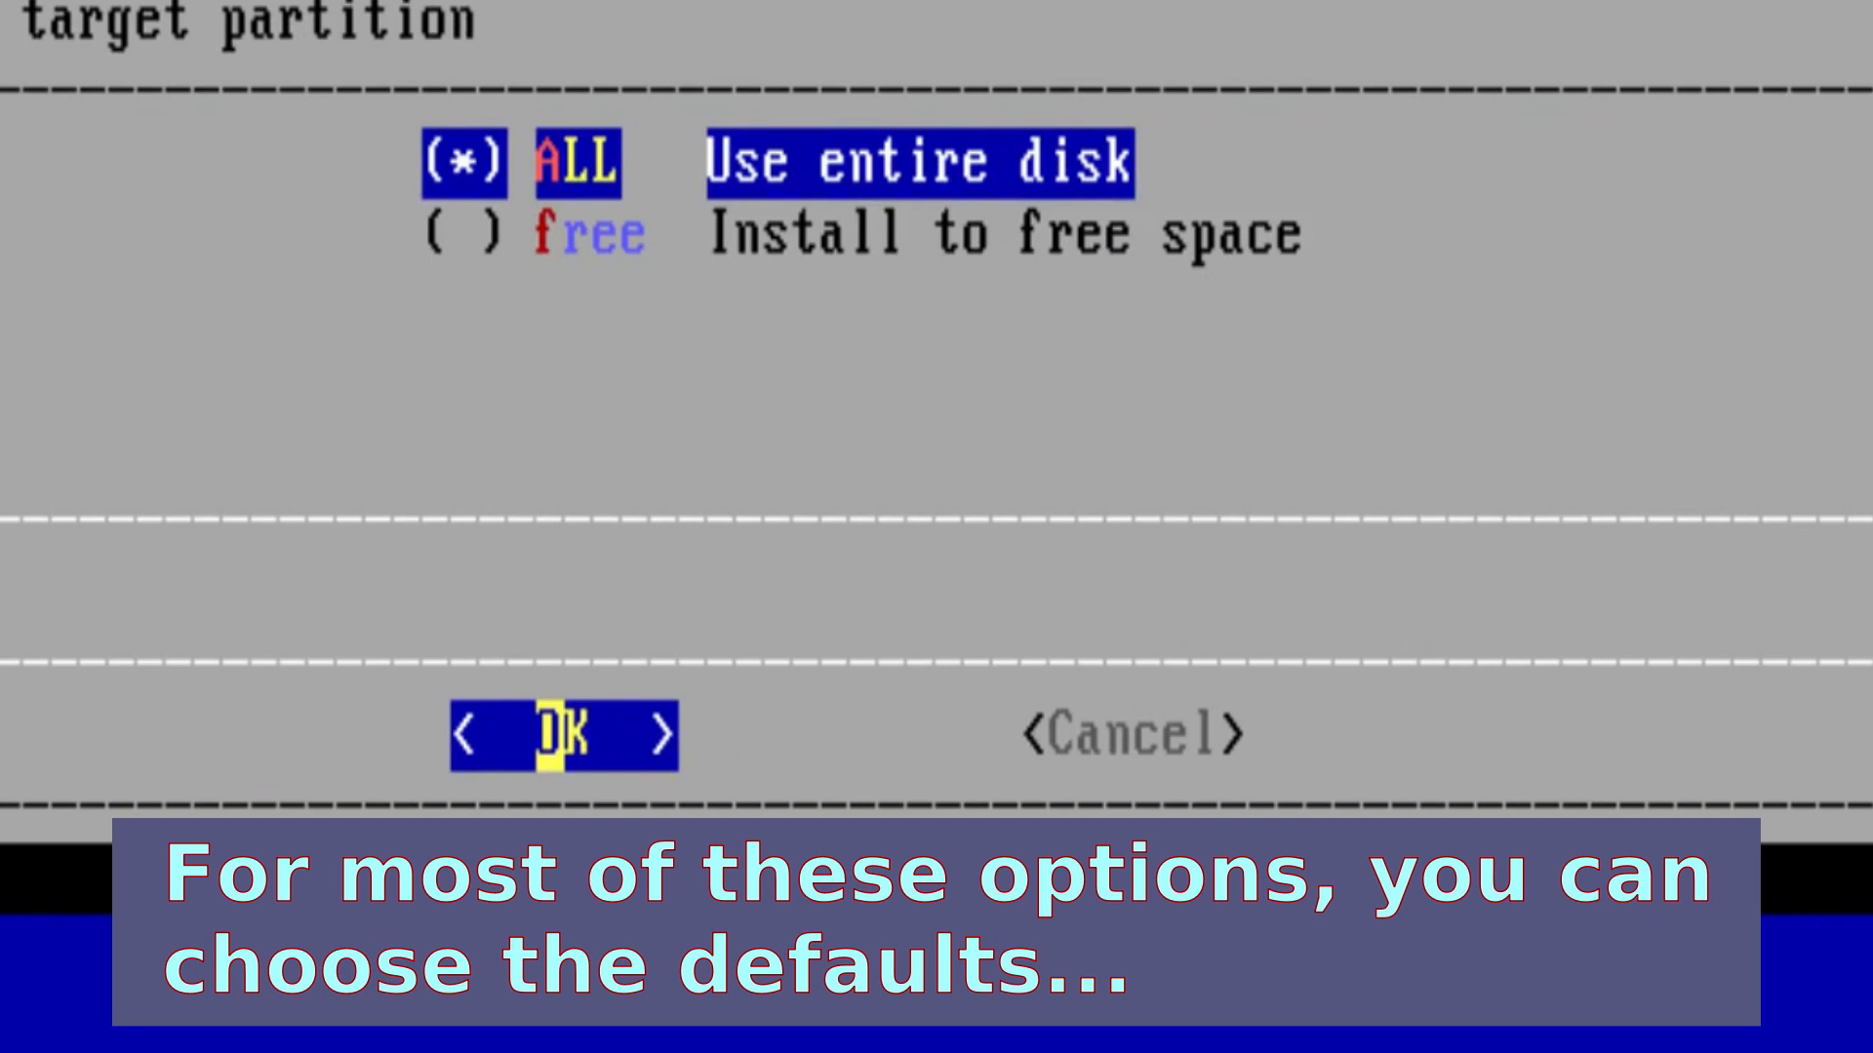
{"action": "key", "text": "Return"}
{"action": "key", "text": "Return"}
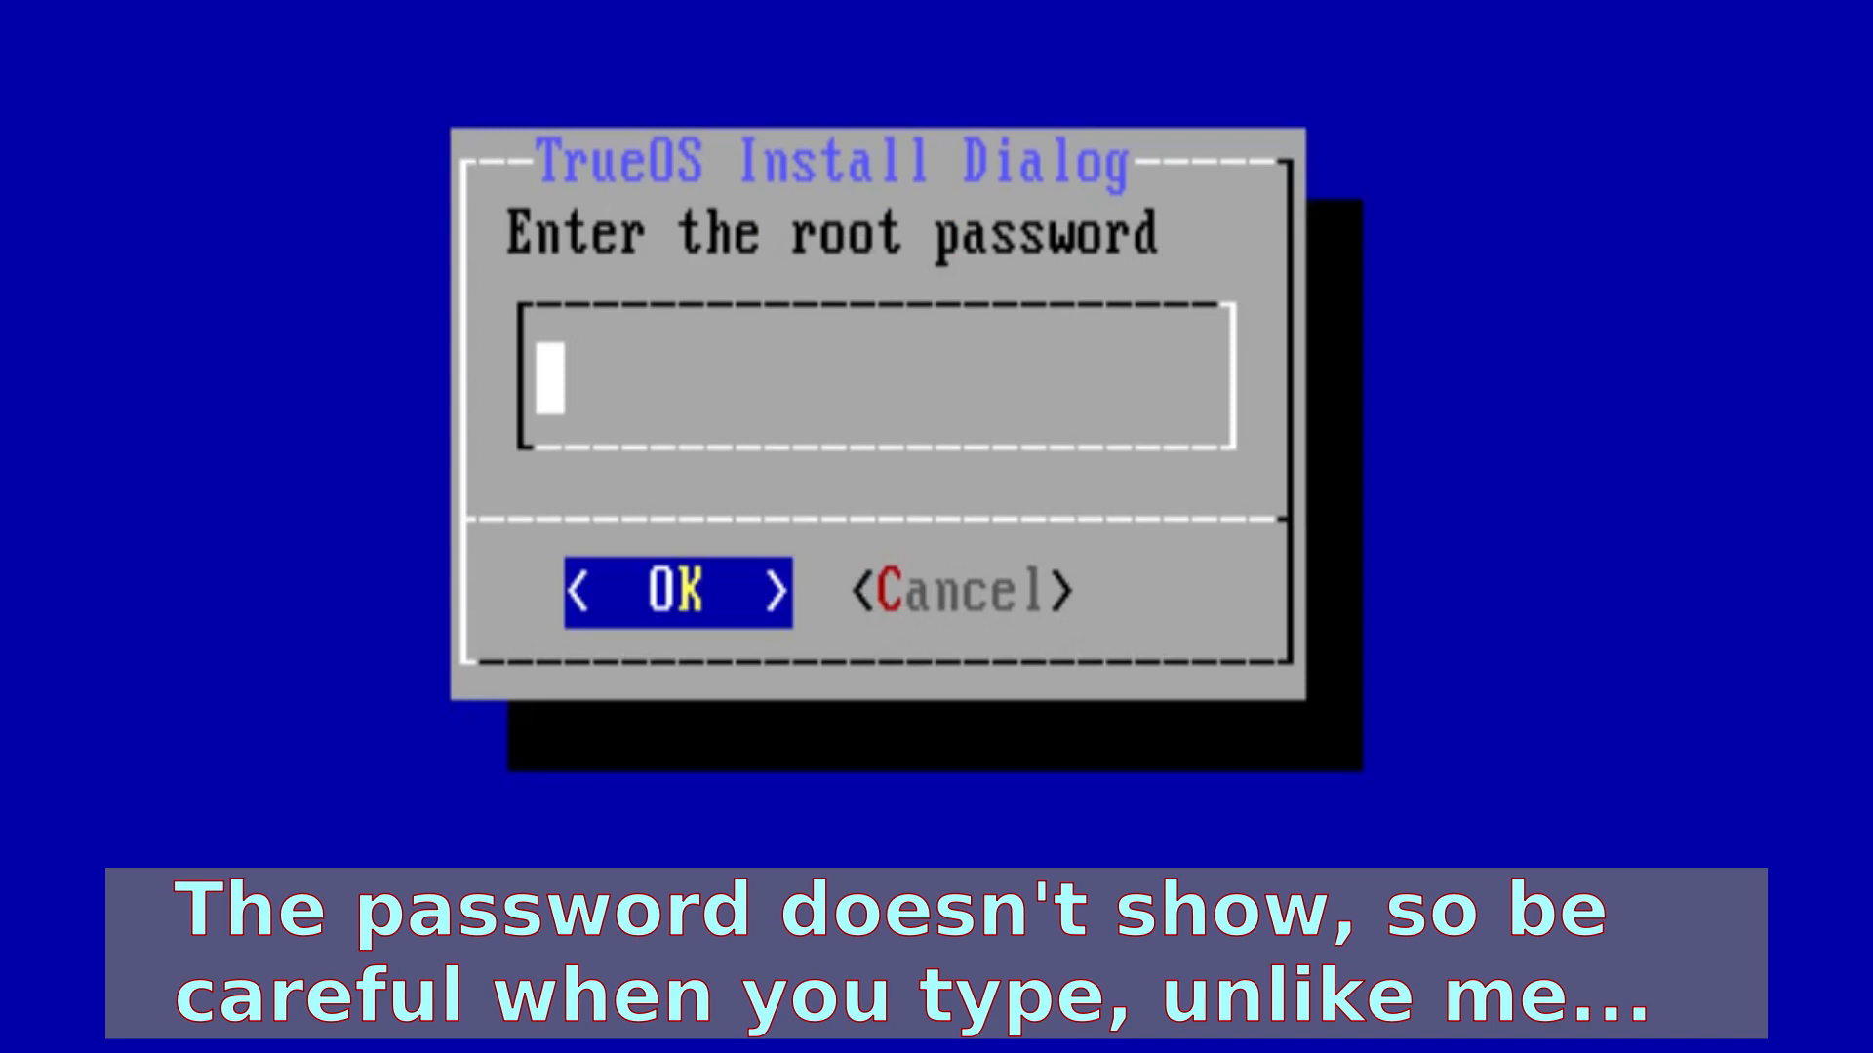
{"action": "key", "text": "Return"}
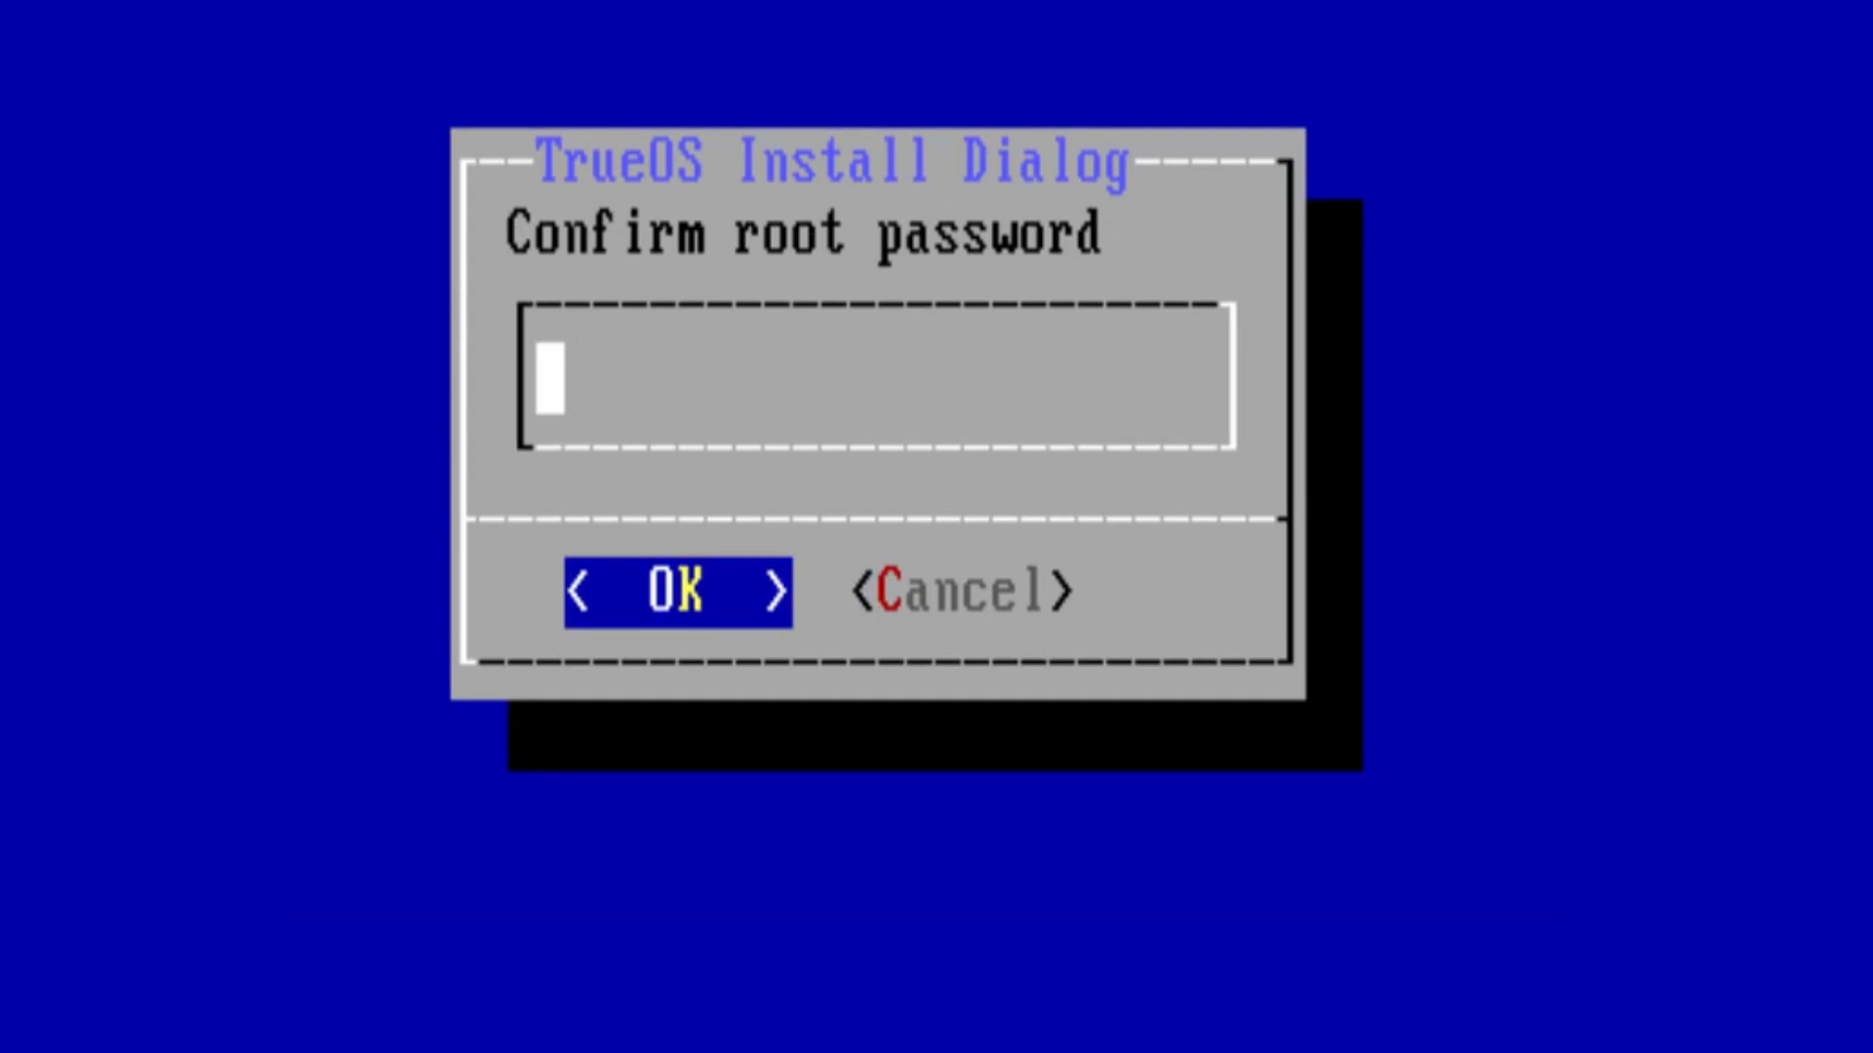
{"action": "key", "text": "Return"}
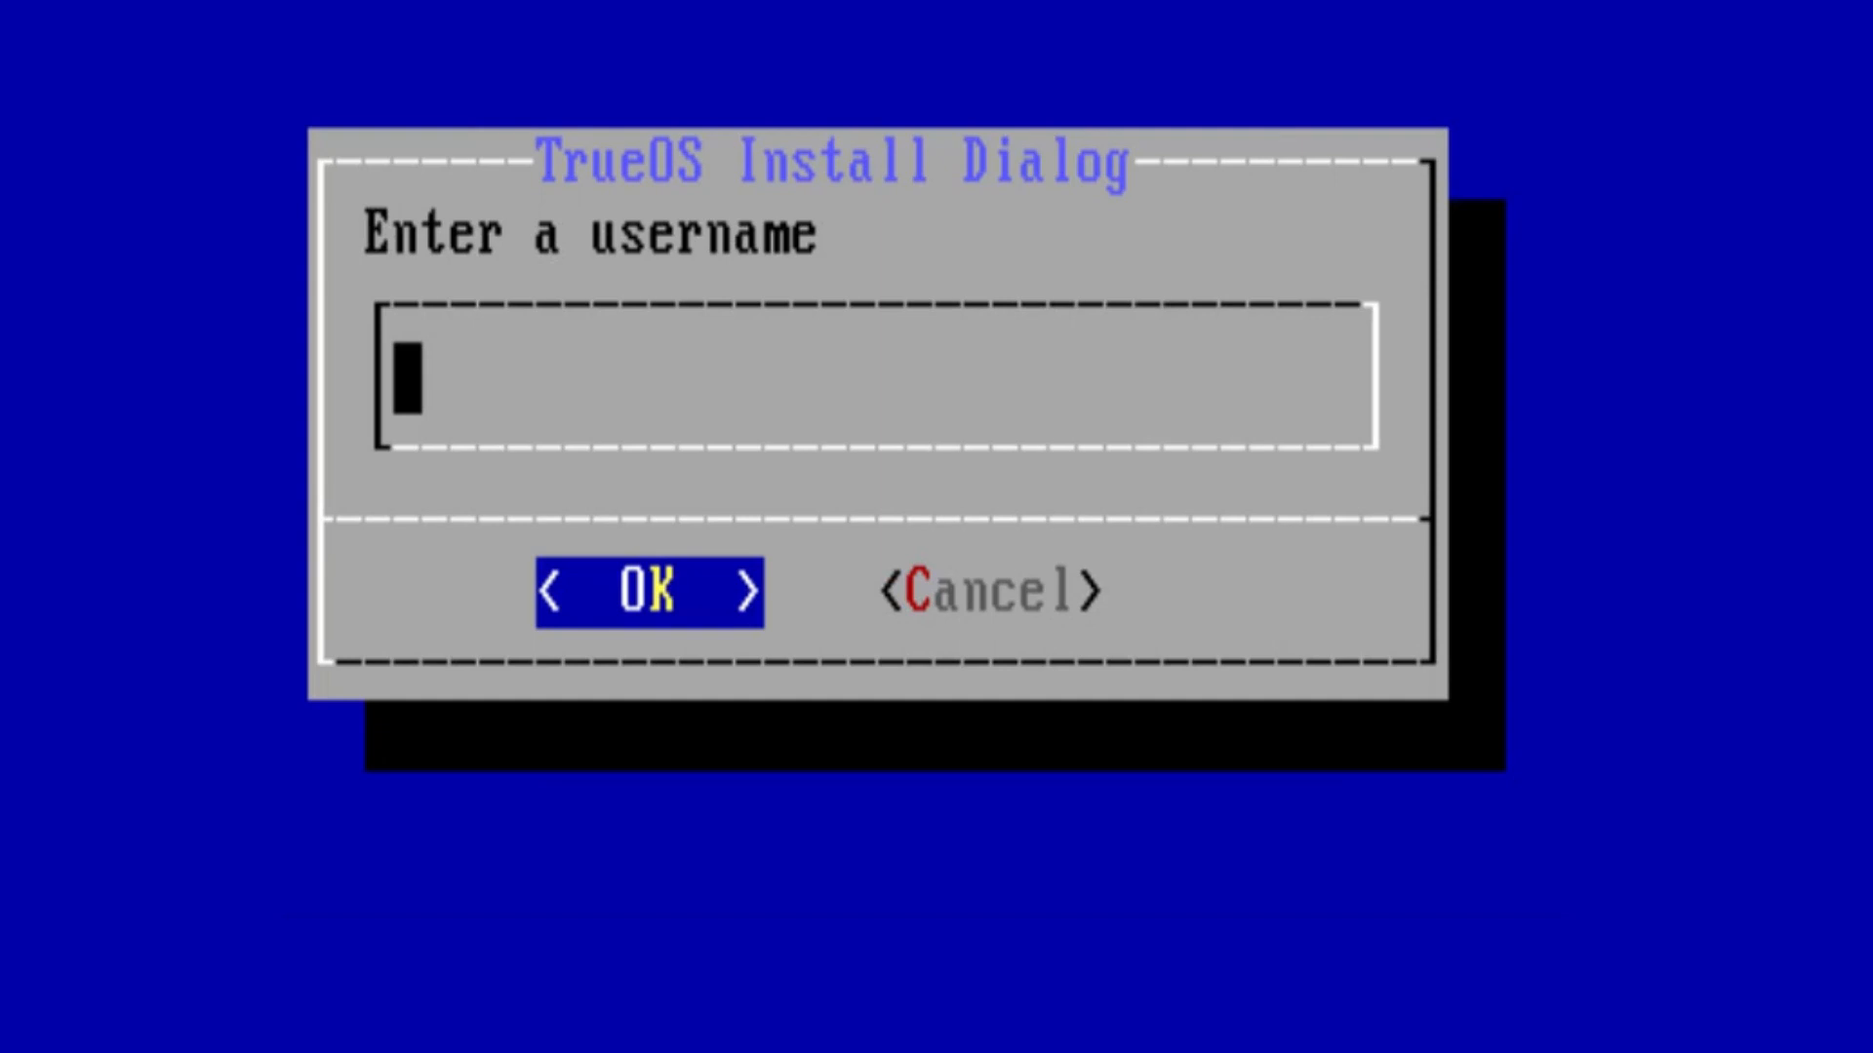
Create the new user with its username, real name, password and the /bin/sh shell.
{"action": "type", "text": "robonuggi"}
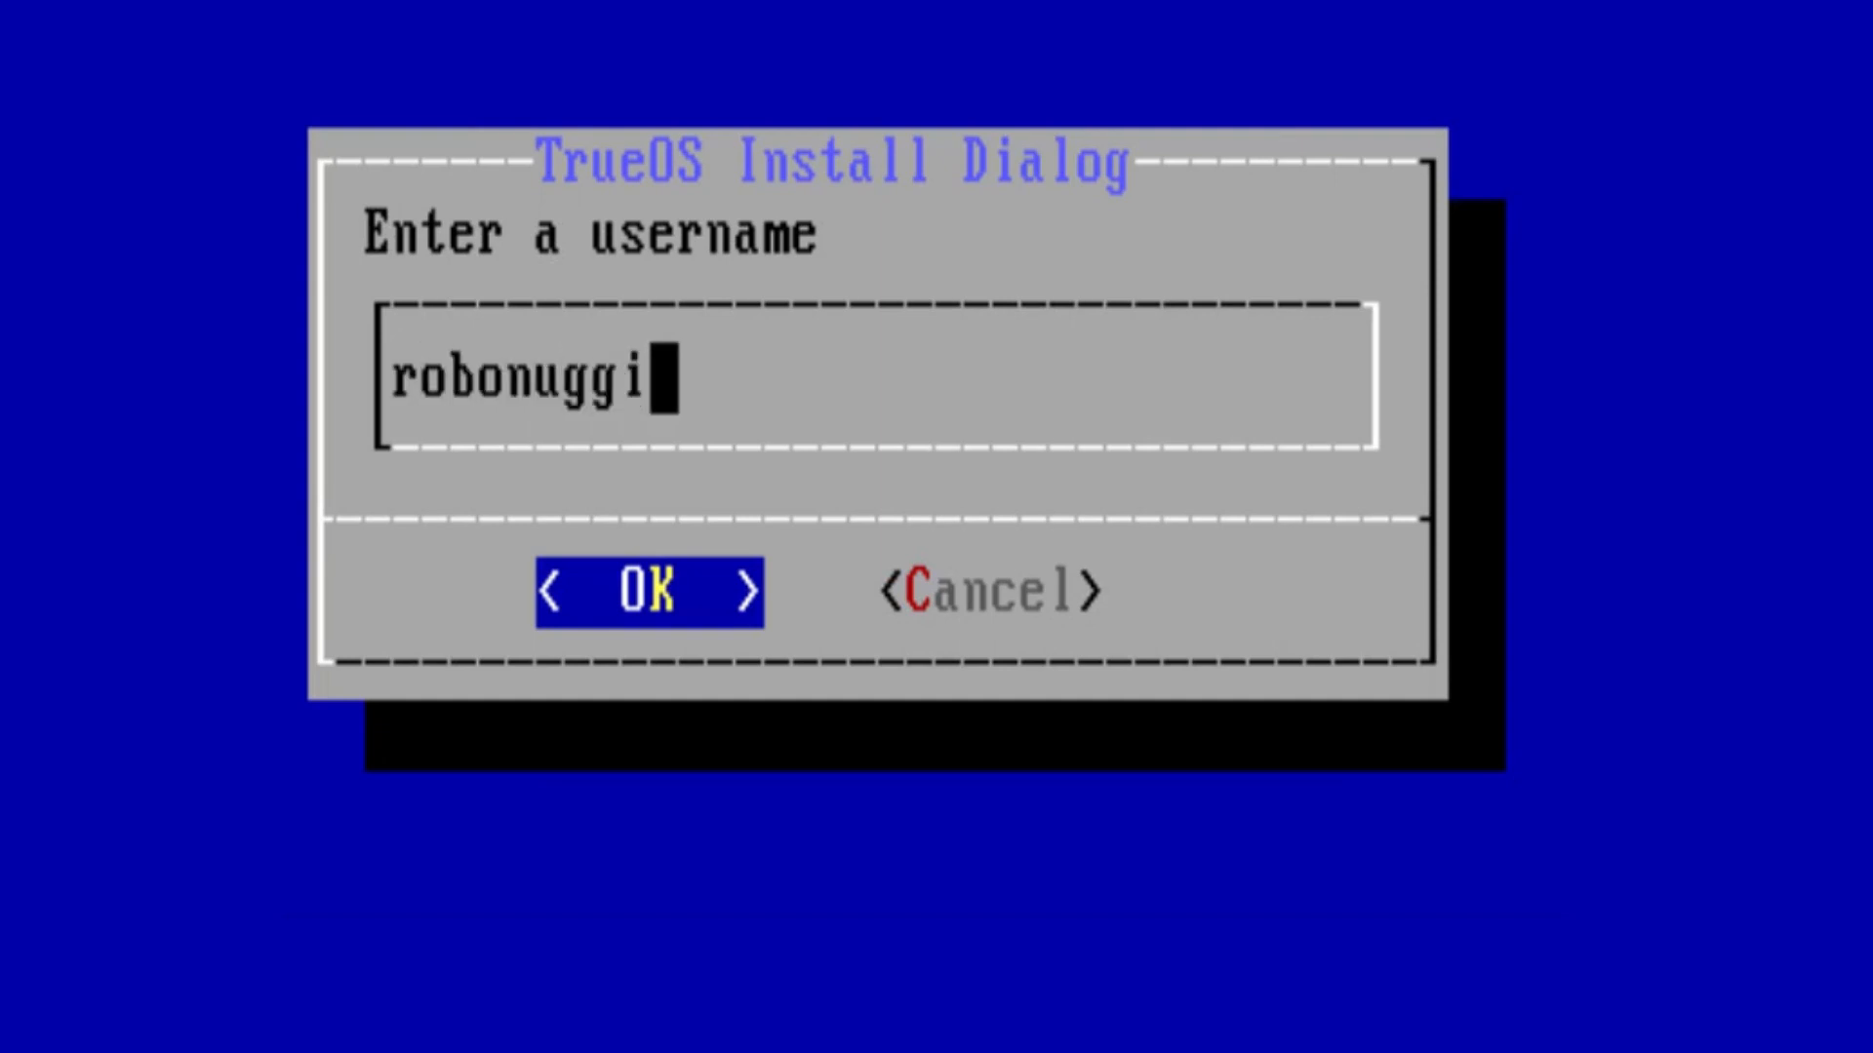
{"action": "type", "text": "e"}
{"action": "key", "text": "Return"}
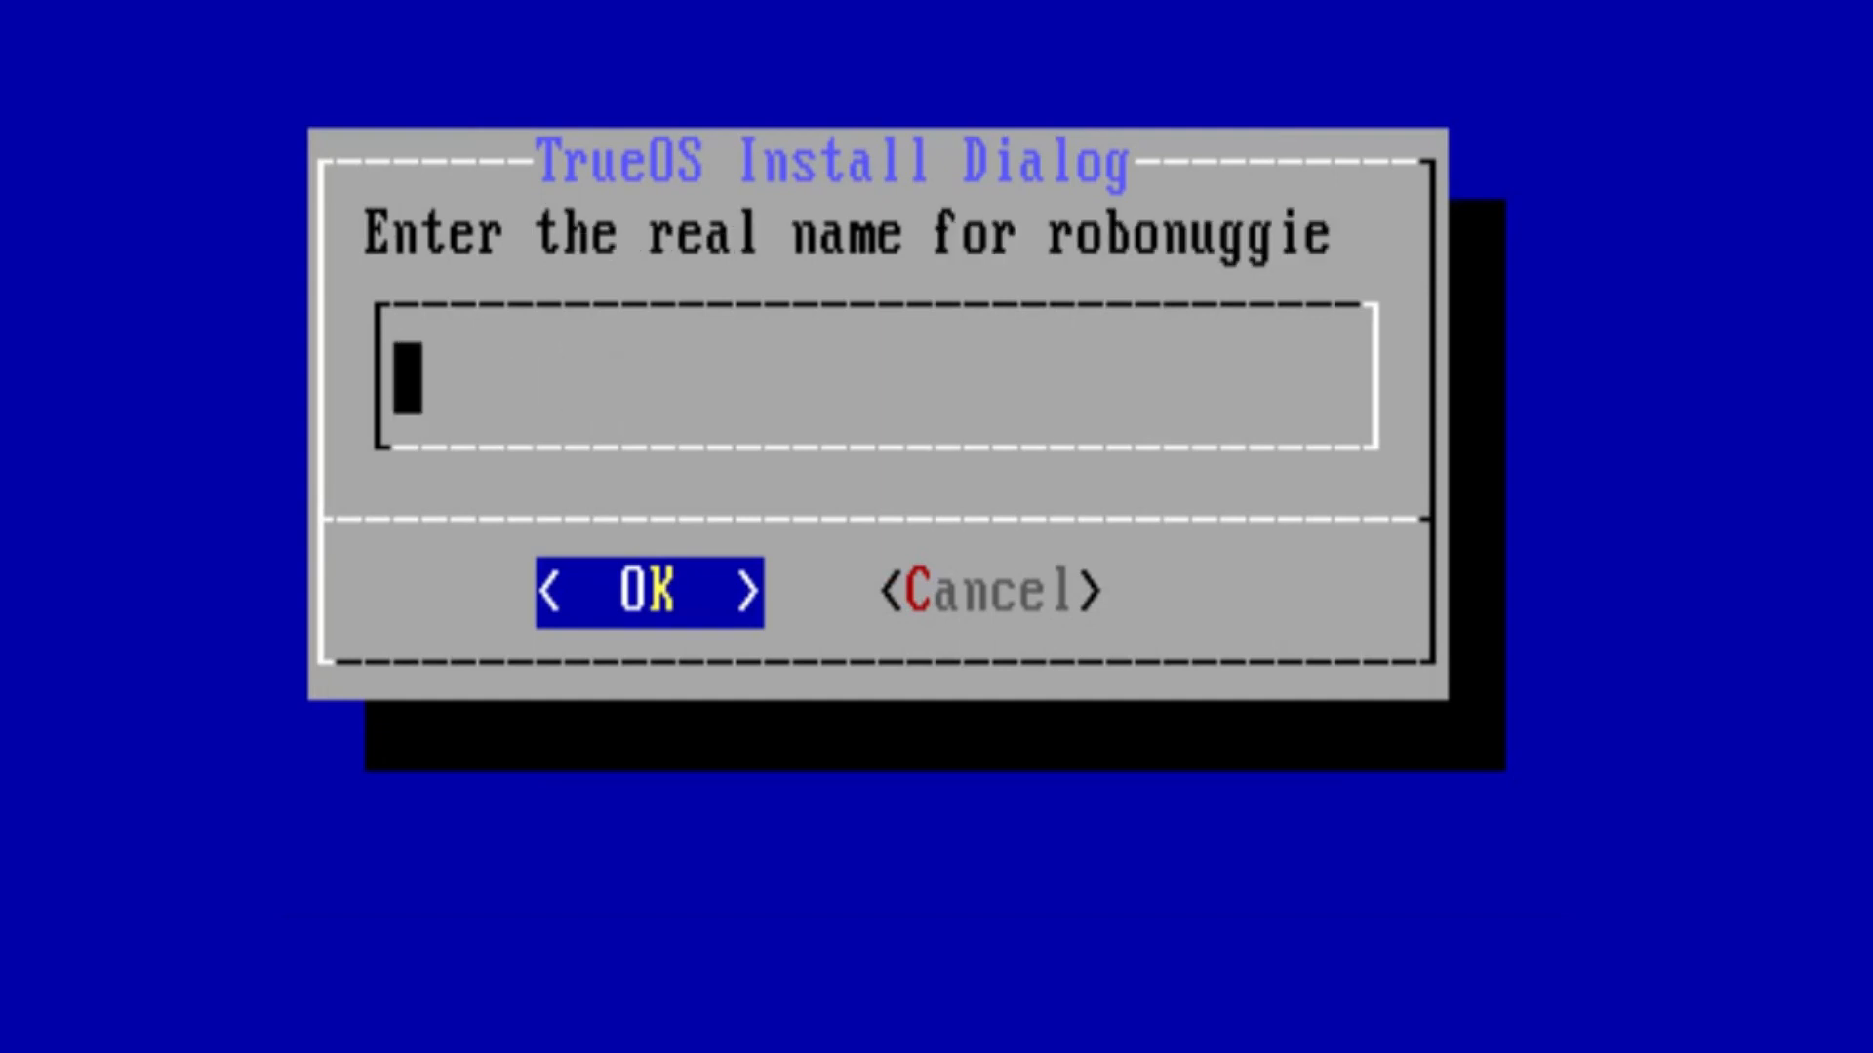
{"action": "type", "text": "Robo"}
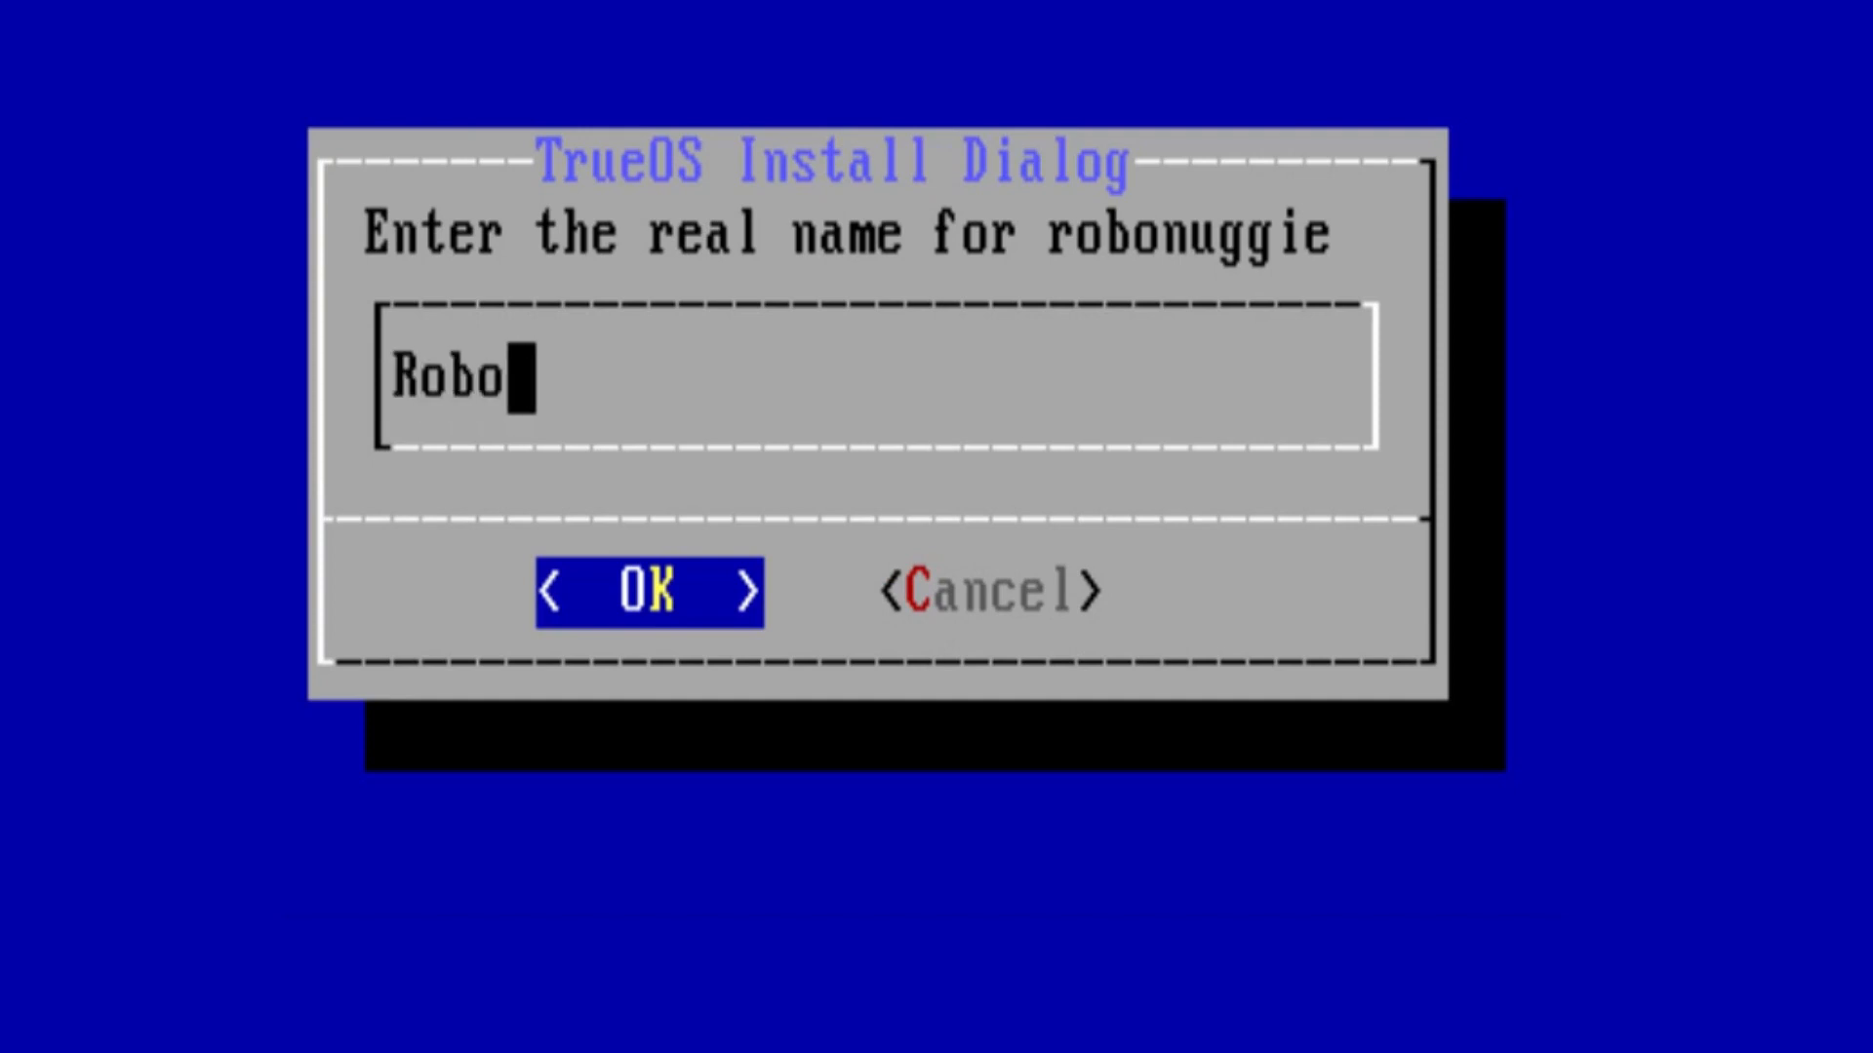
{"action": "type", "text": "Nuggie"}
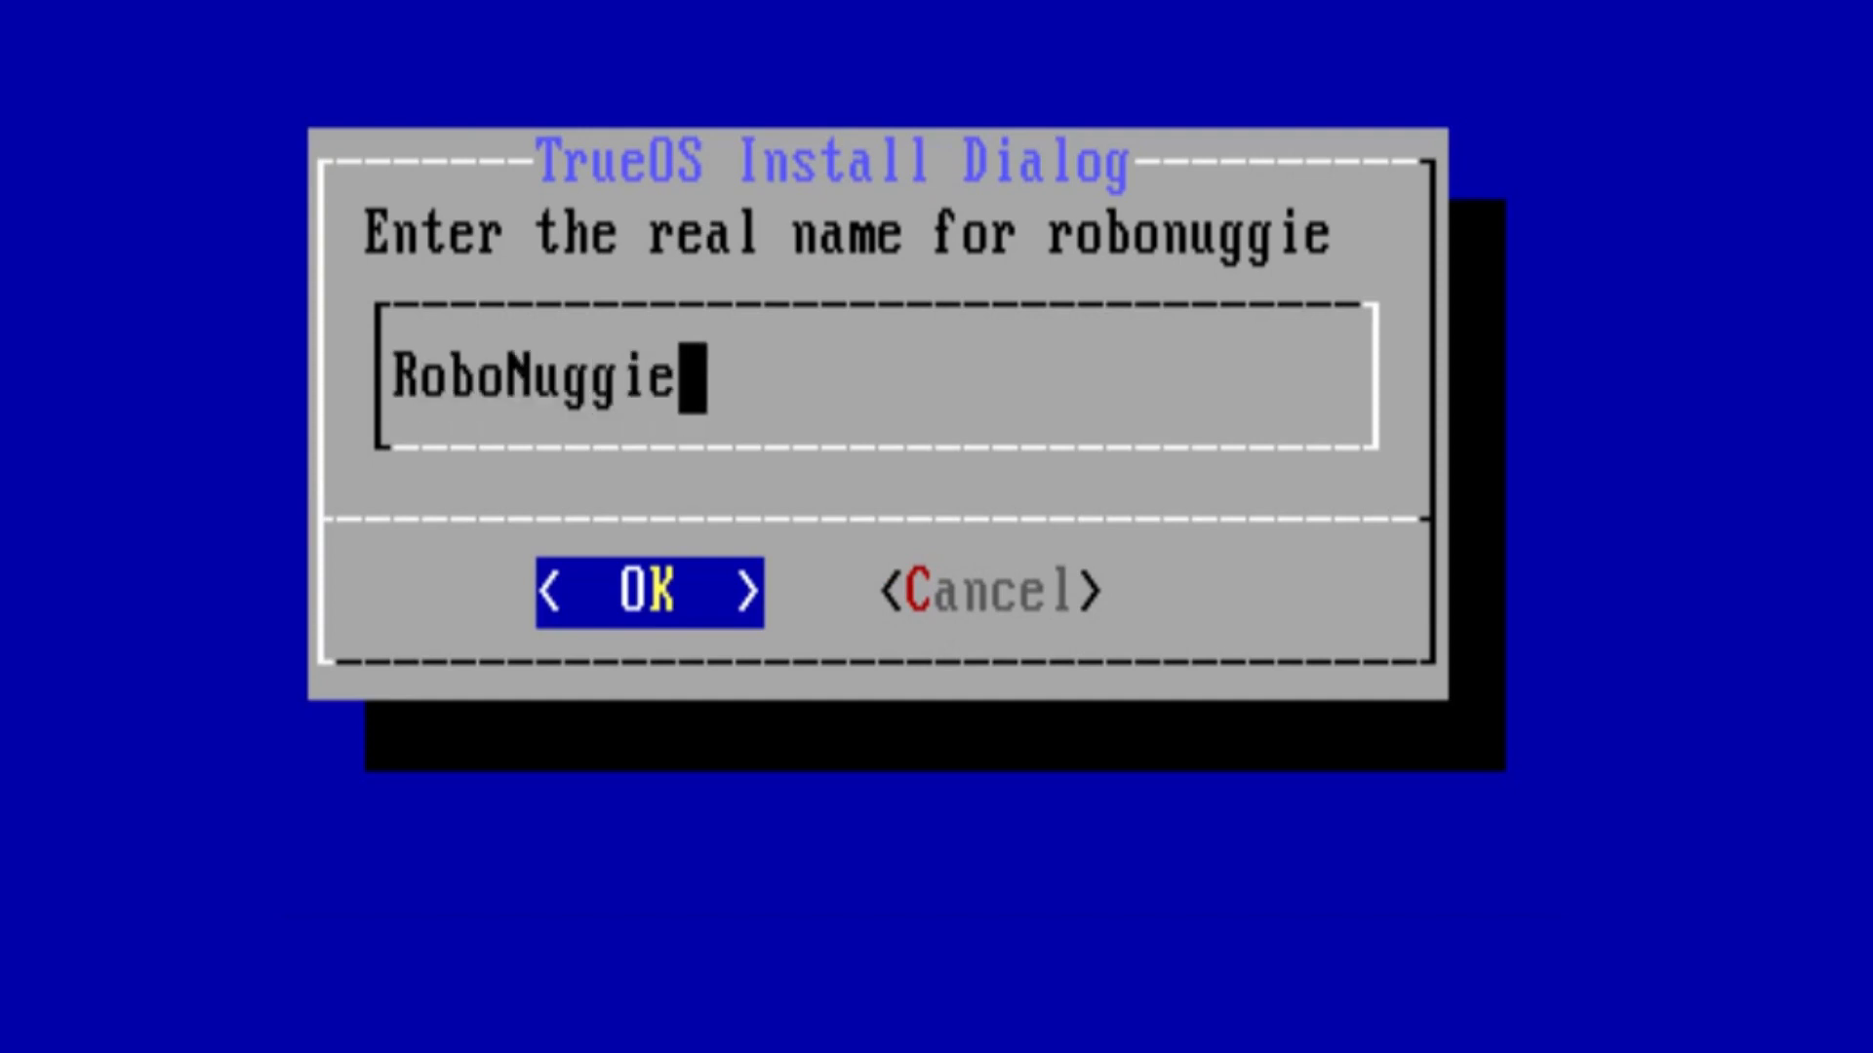
{"action": "key", "text": "Return"}
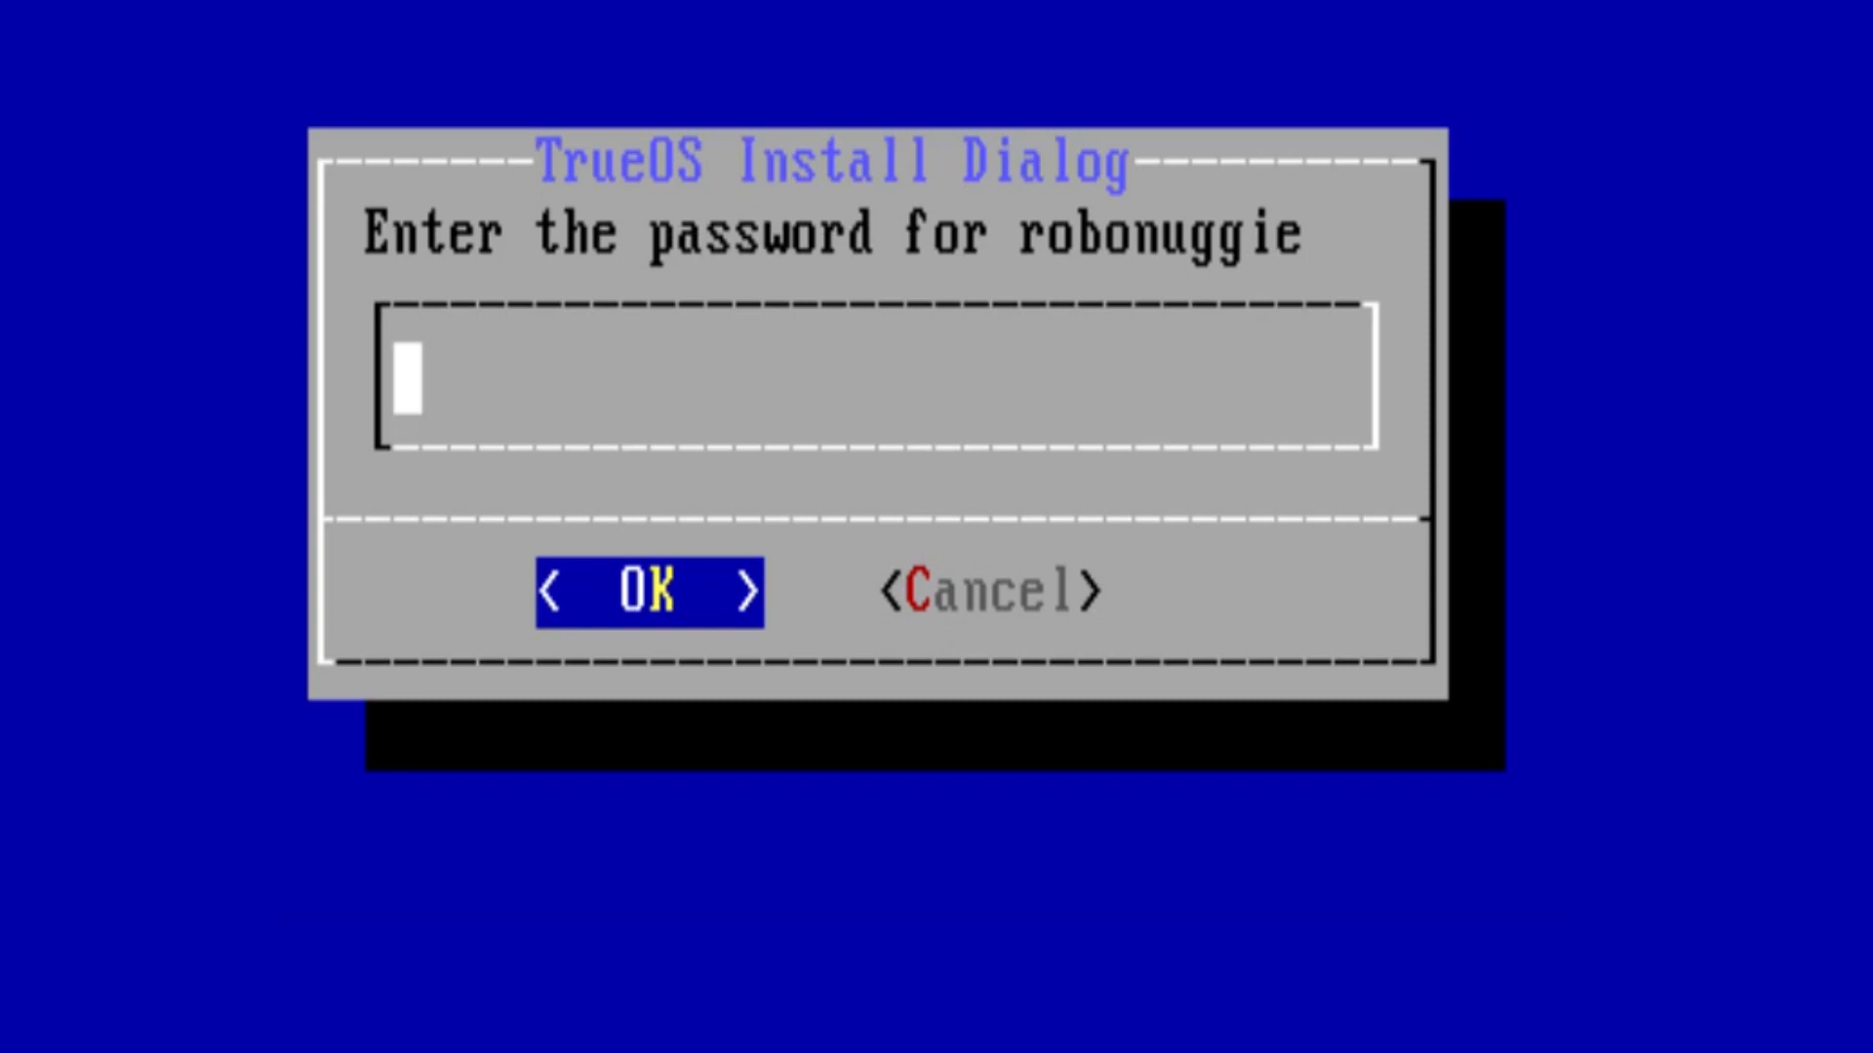
{"action": "key", "text": "Return"}
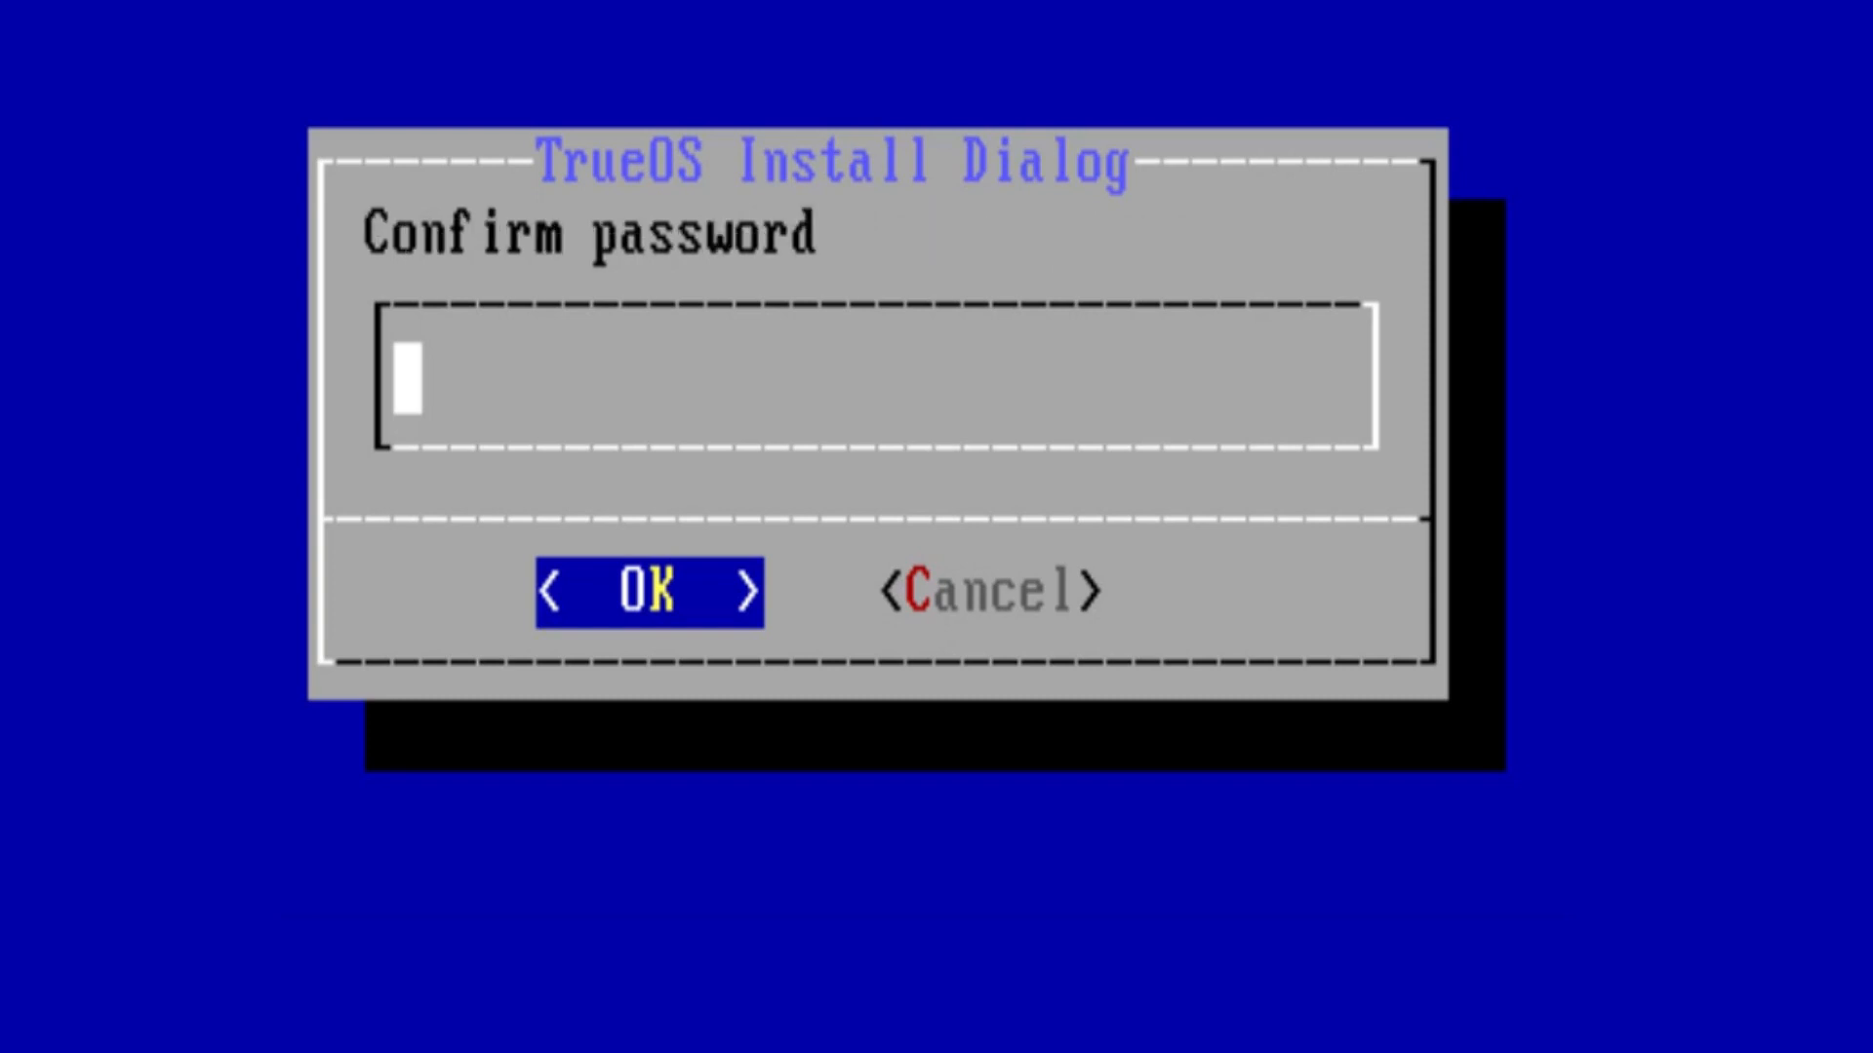
{"action": "key", "text": "Return"}
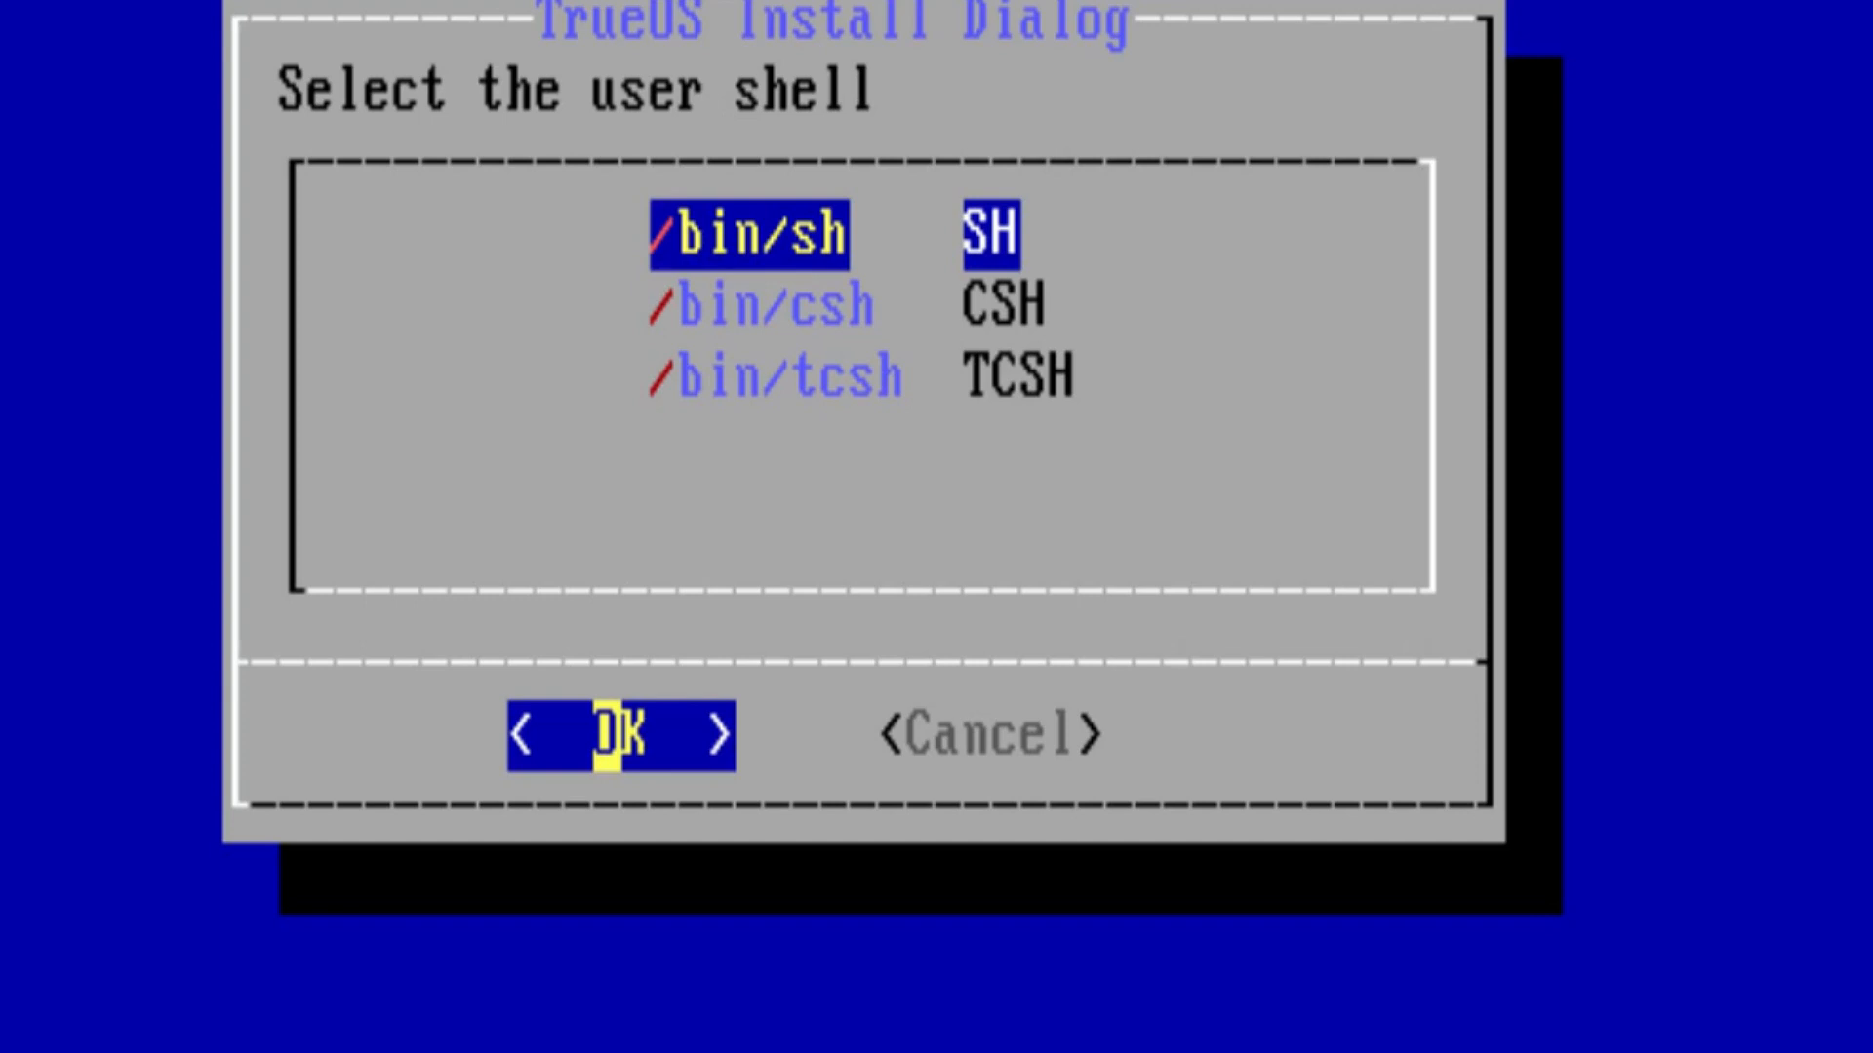
{"action": "key", "text": "Return"}
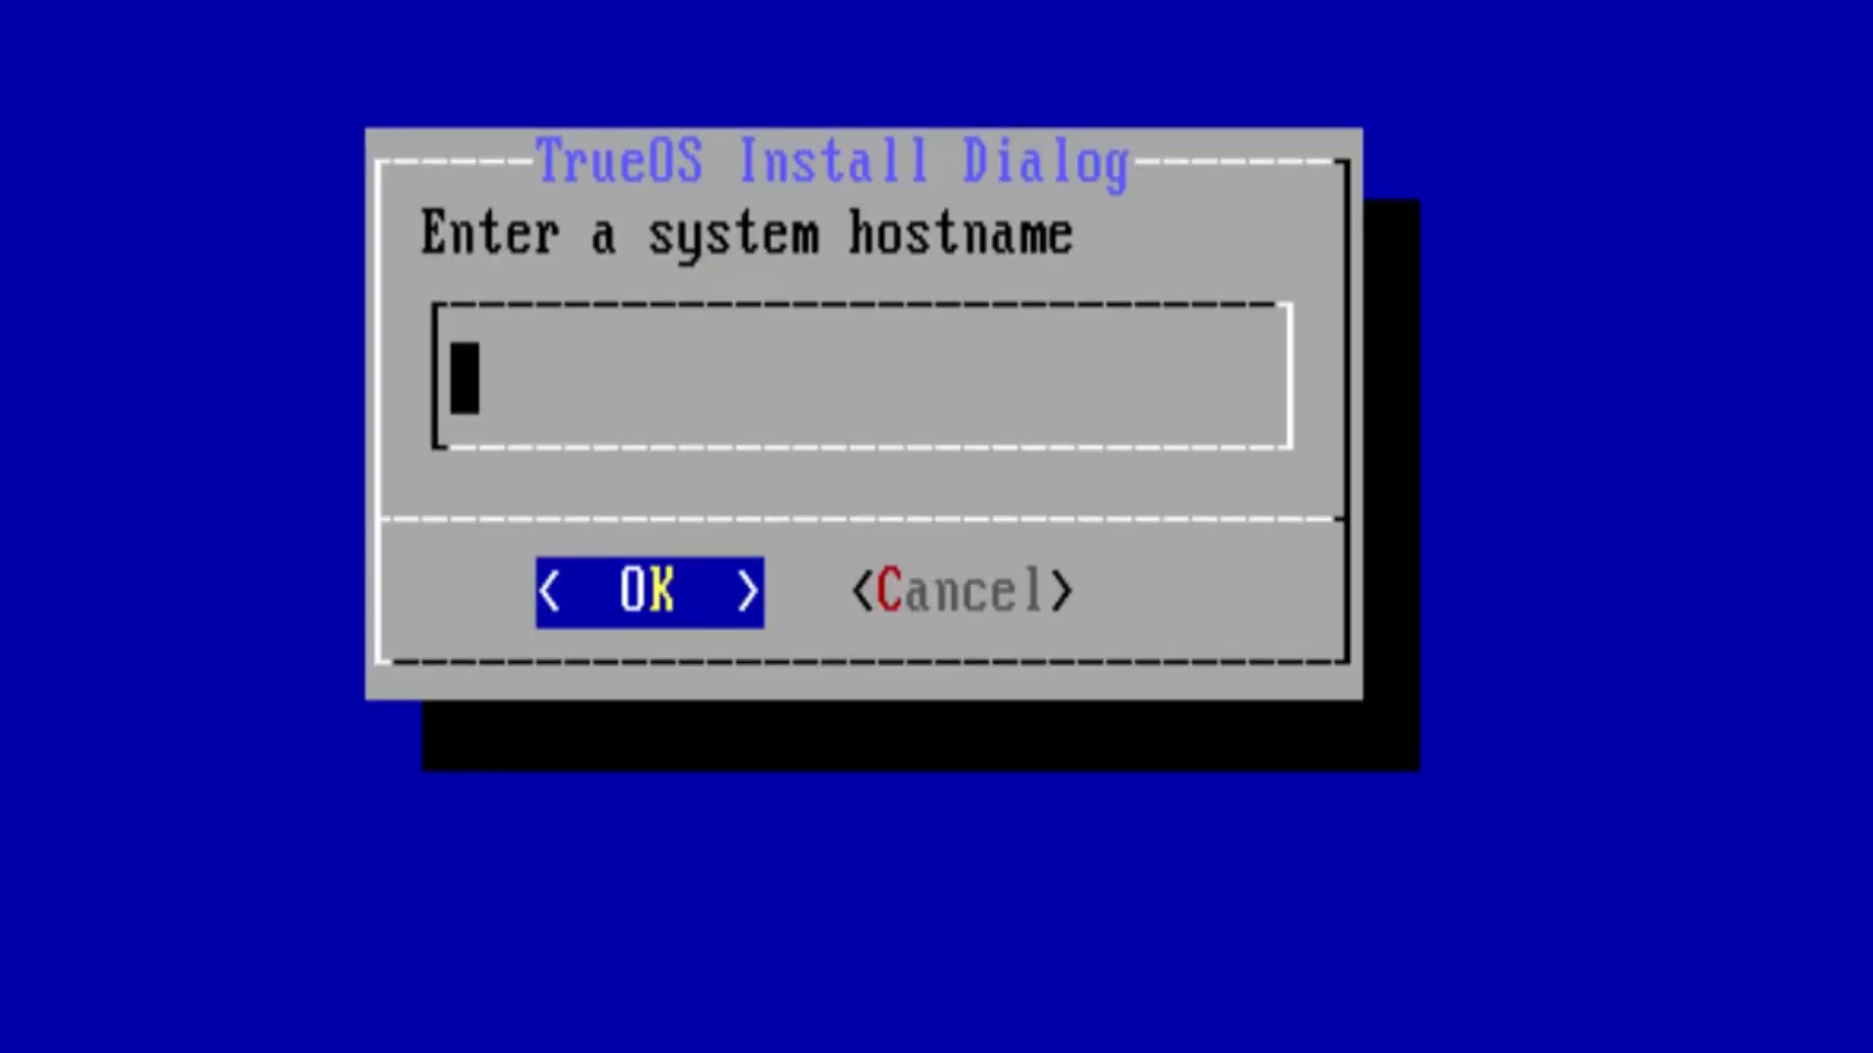
Set the hostname to realtrident and accept automatic DHCP networking.
{"action": "type", "text": "real"}
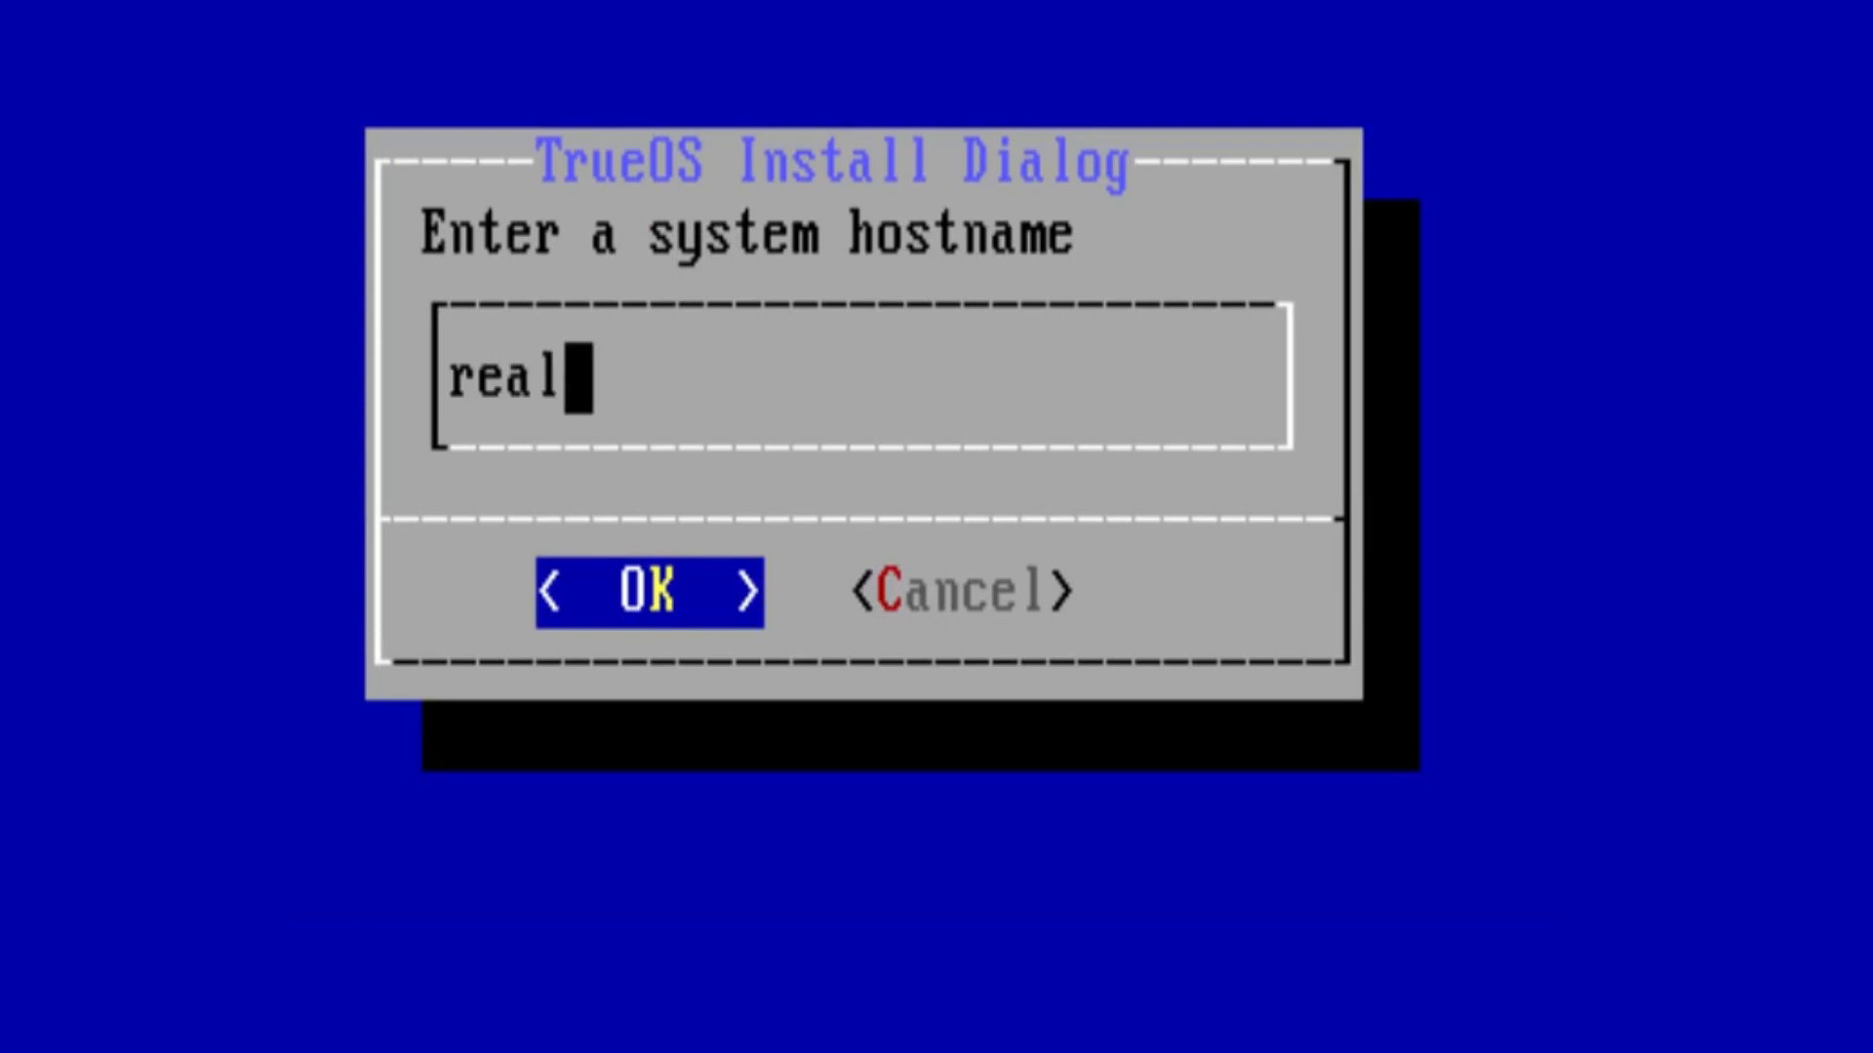
{"action": "type", "text": "triud"}
{"action": "key", "text": "BackSpace"}
{"action": "key", "text": "BackSpace"}
{"action": "key", "text": "BackSpace"}
{"action": "key", "text": "BackSpace"}
{"action": "key", "text": "BackSpace"}
{"action": "key", "text": "BackSpace"}
{"action": "key", "text": "BackSpace"}
{"action": "key", "text": "BackSpace"}
{"action": "key", "text": "BackSpace"}
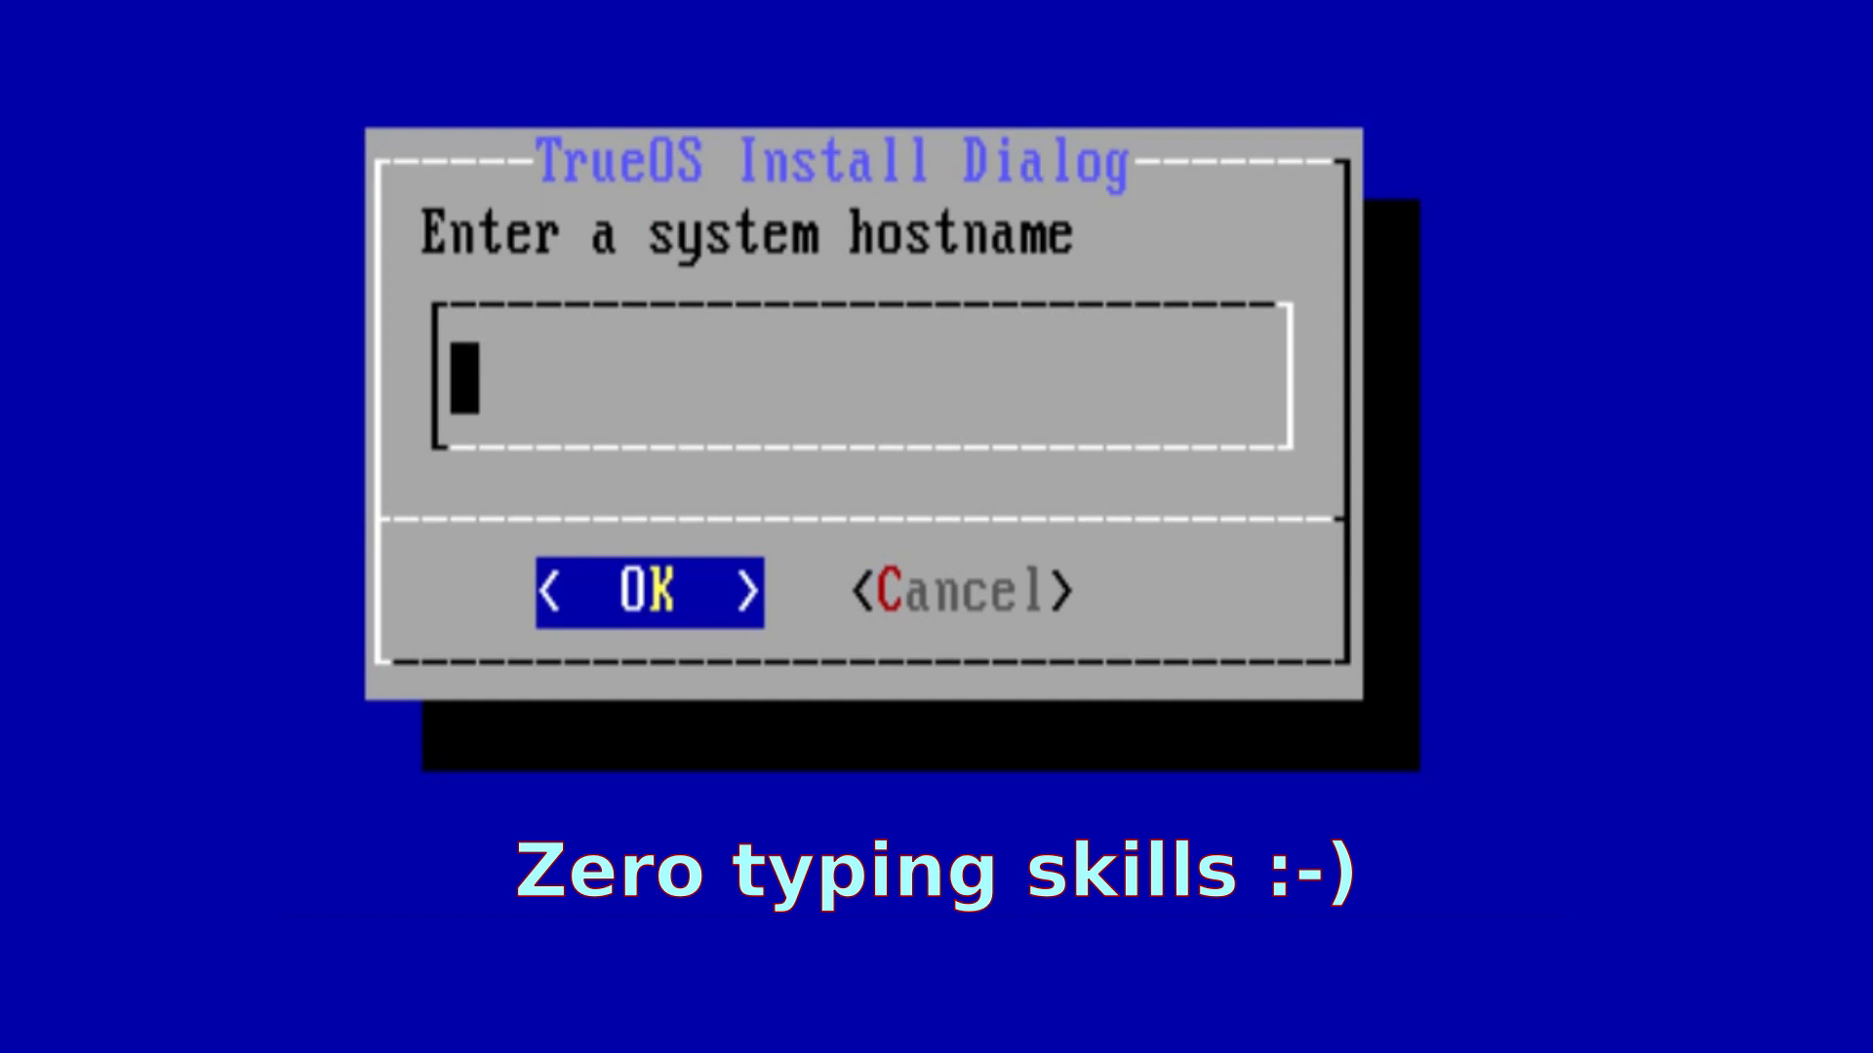
{"action": "type", "text": "realtrid"}
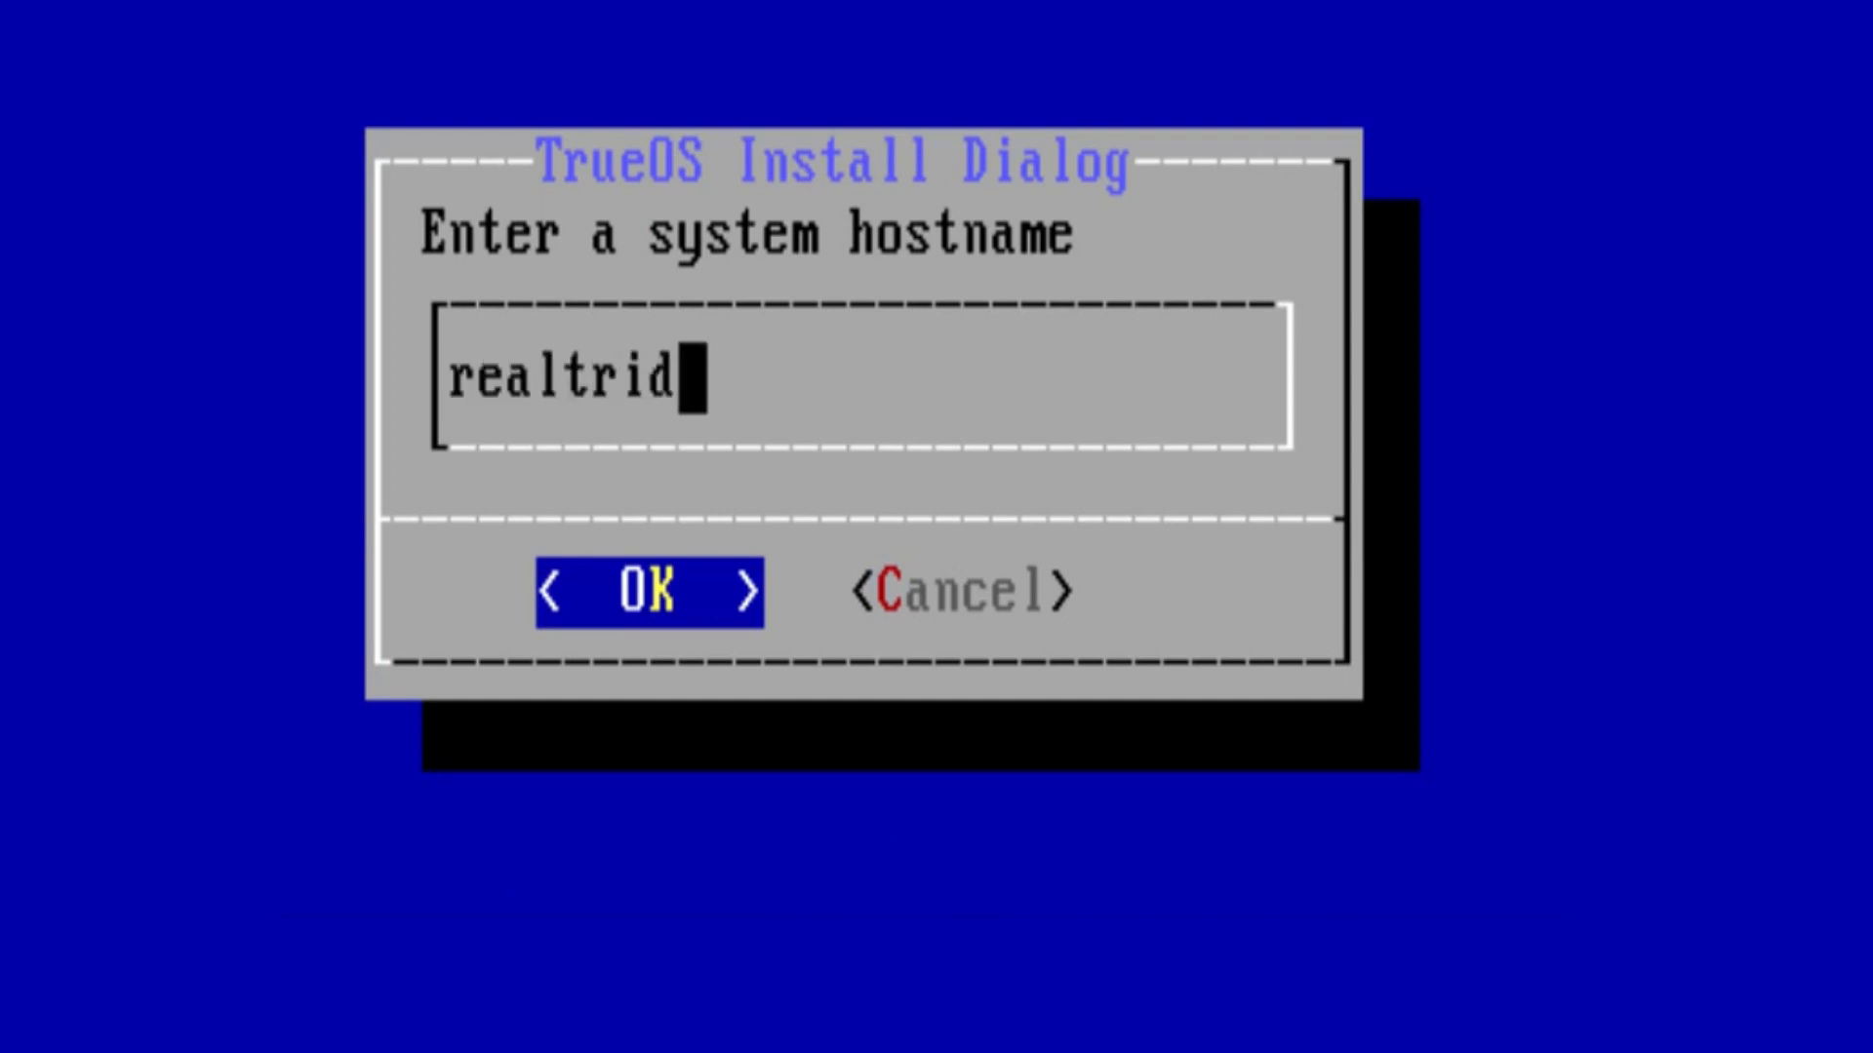
{"action": "type", "text": "ent"}
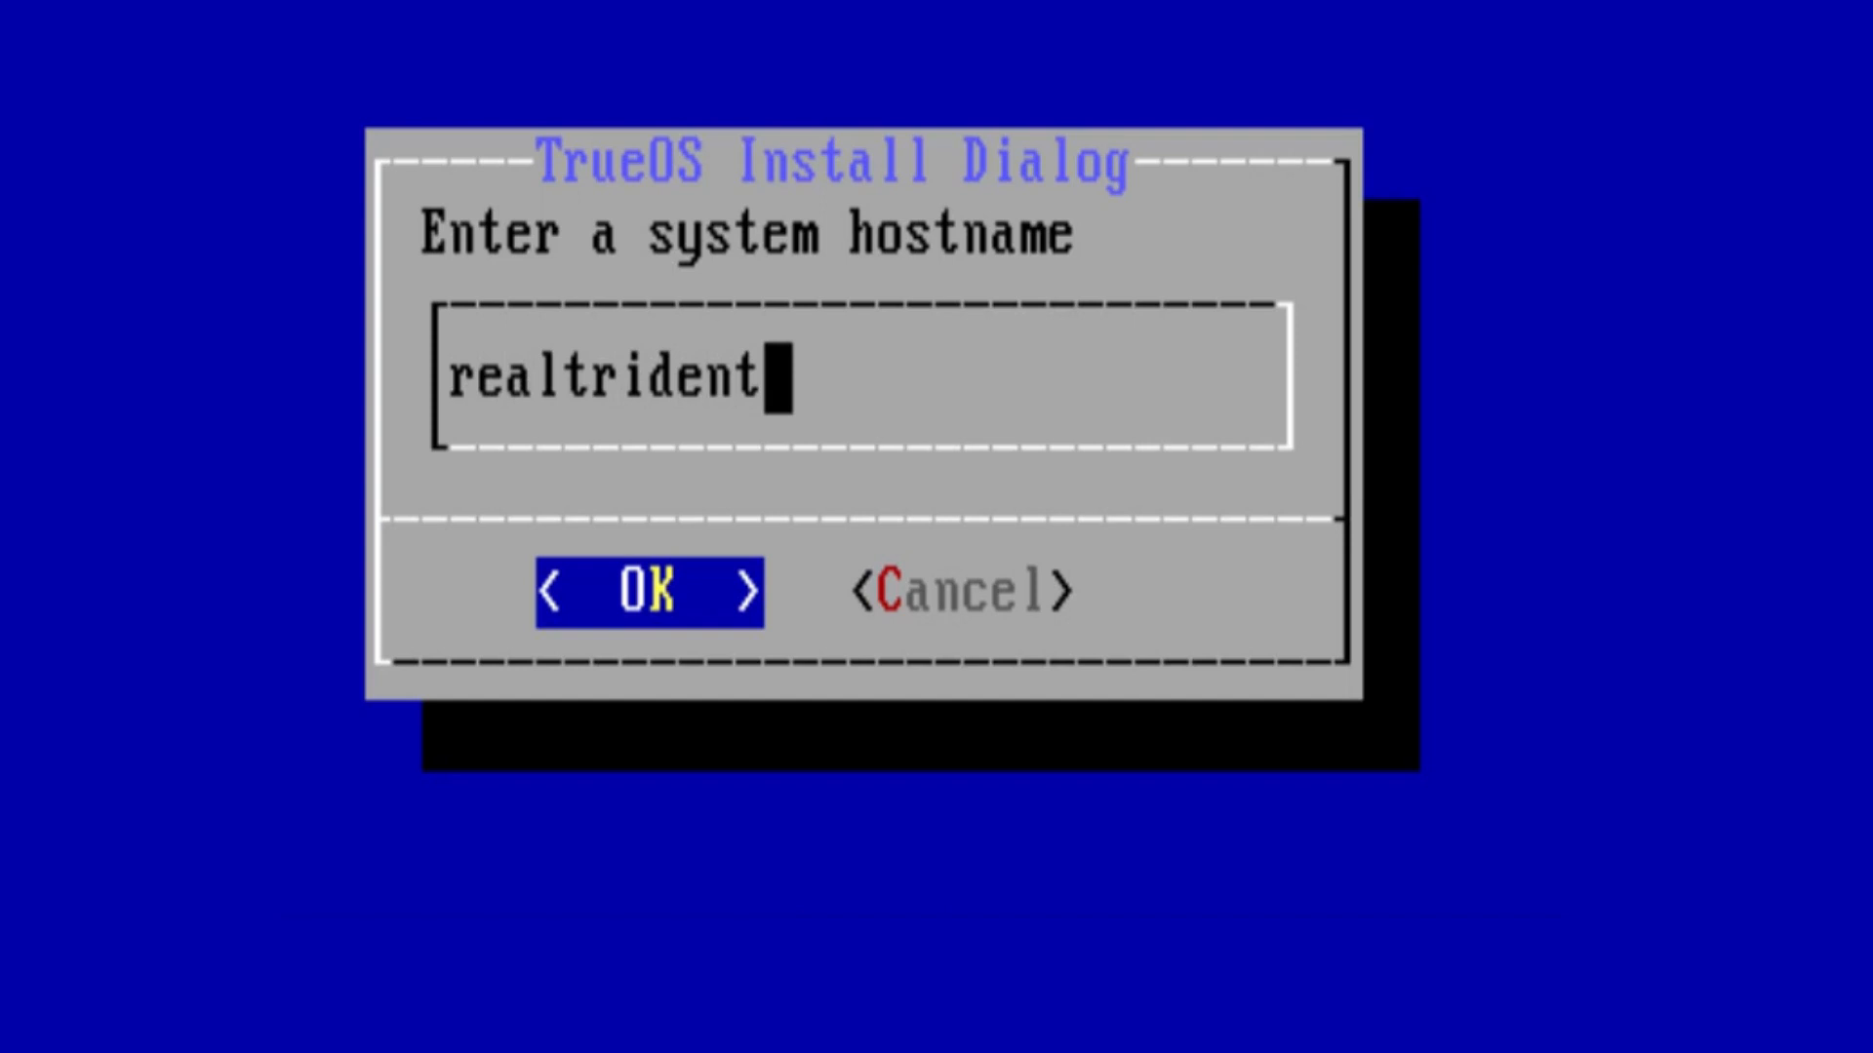
{"action": "key", "text": "Return"}
{"action": "key", "text": "Return"}
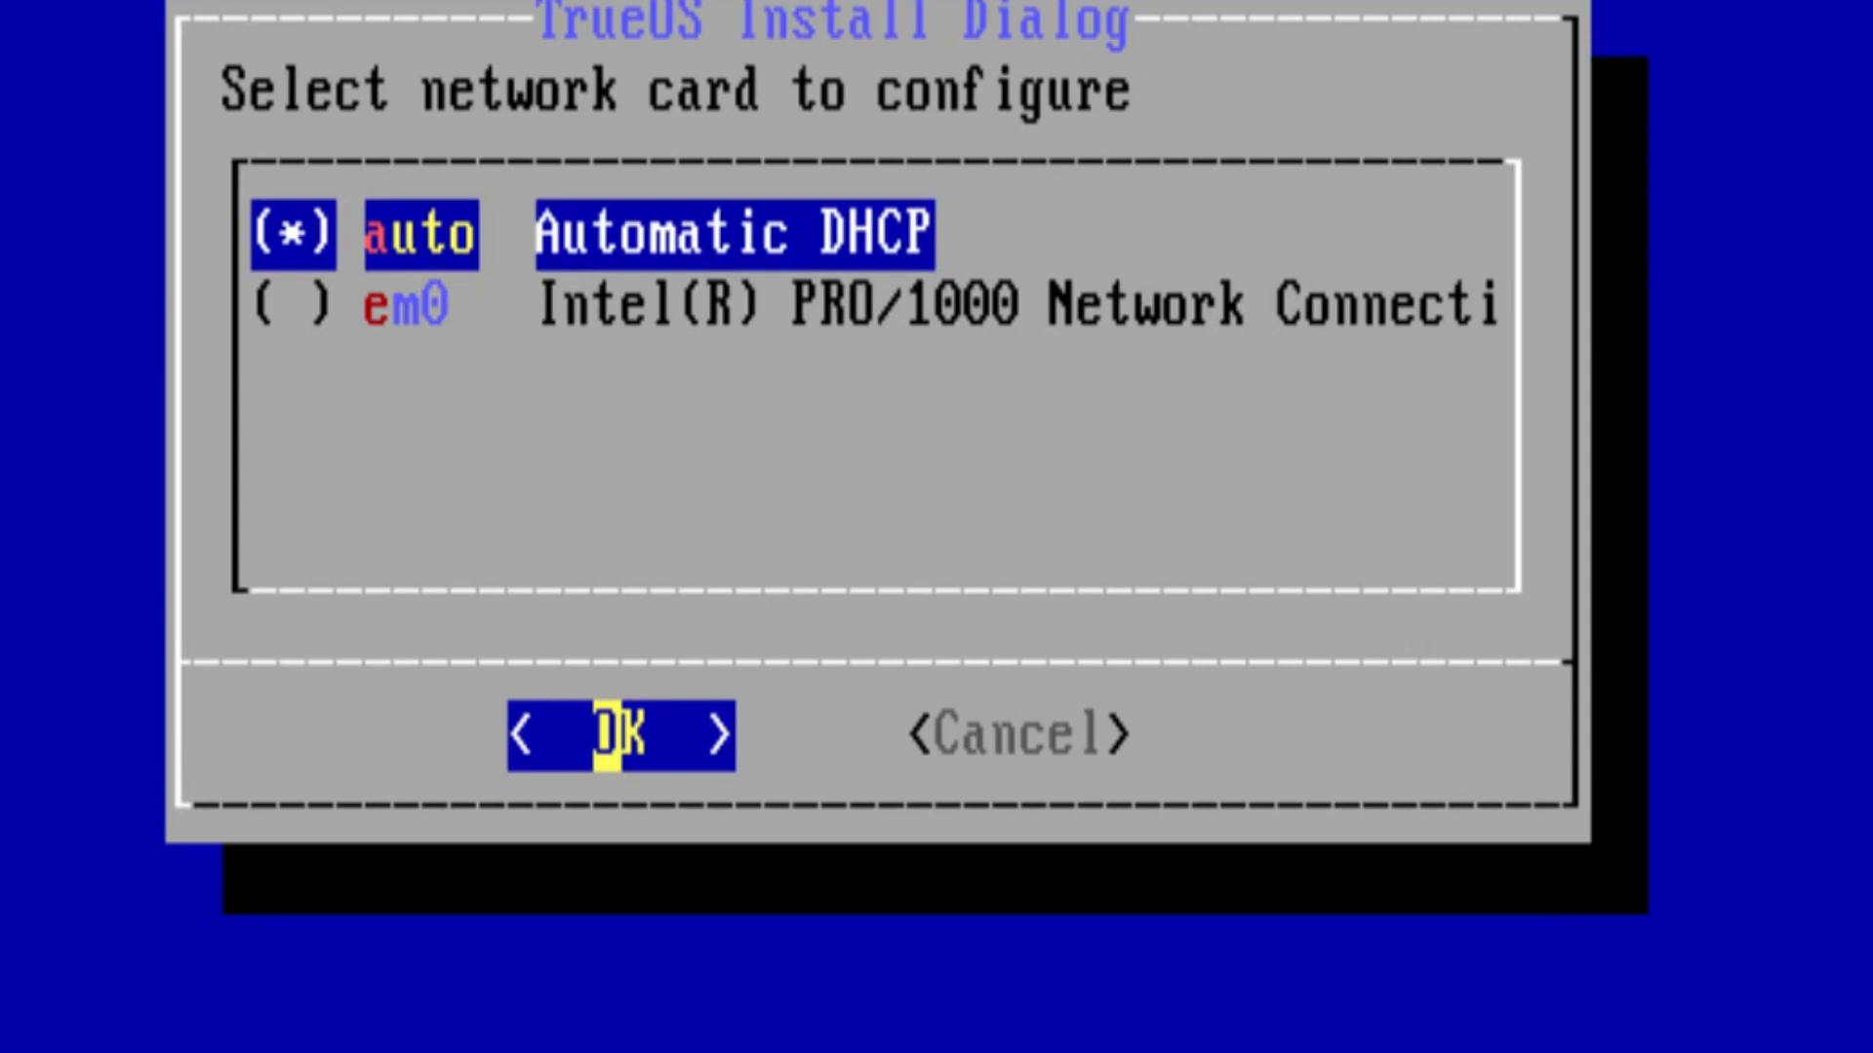
{"action": "key", "text": "Return"}
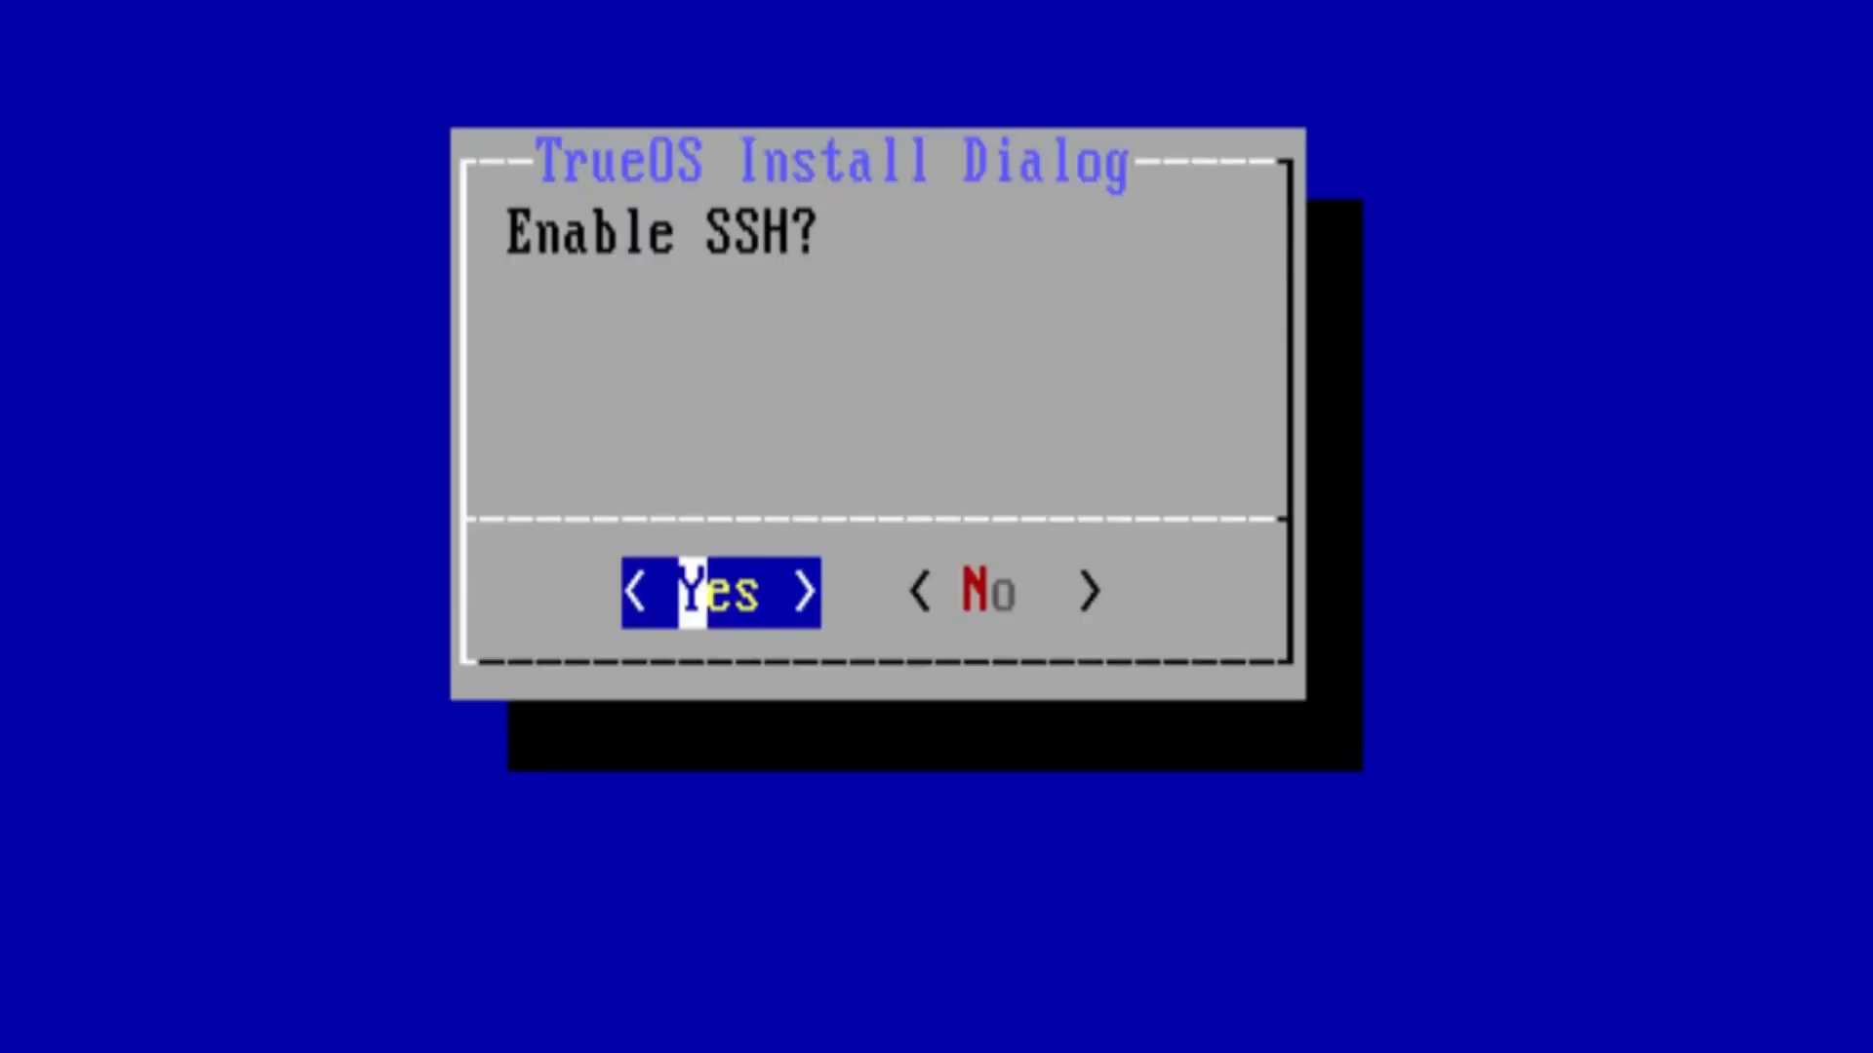
Enable SSH and choose install from the summary menu.
{"action": "key", "text": "Return"}
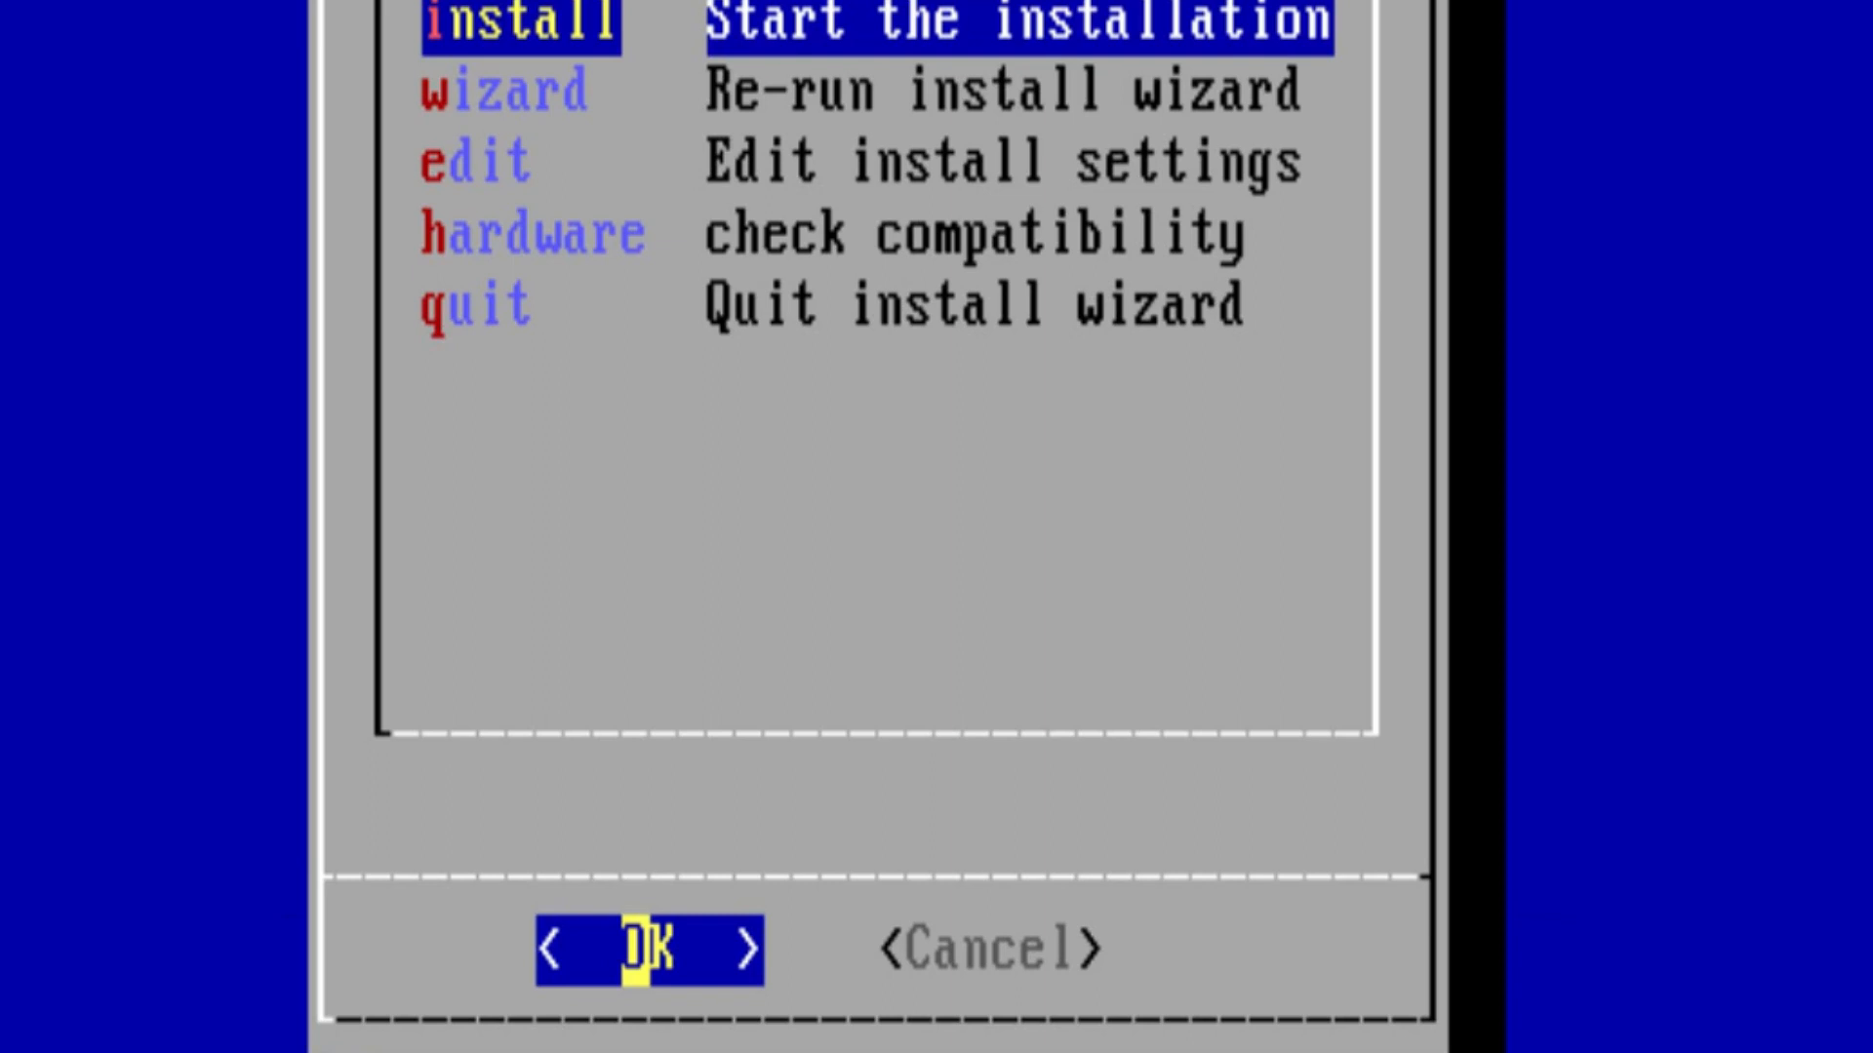
{"action": "key", "text": "Down"}
{"action": "key", "text": "Down"}
{"action": "key", "text": "Down"}
{"action": "key", "text": "Down"}
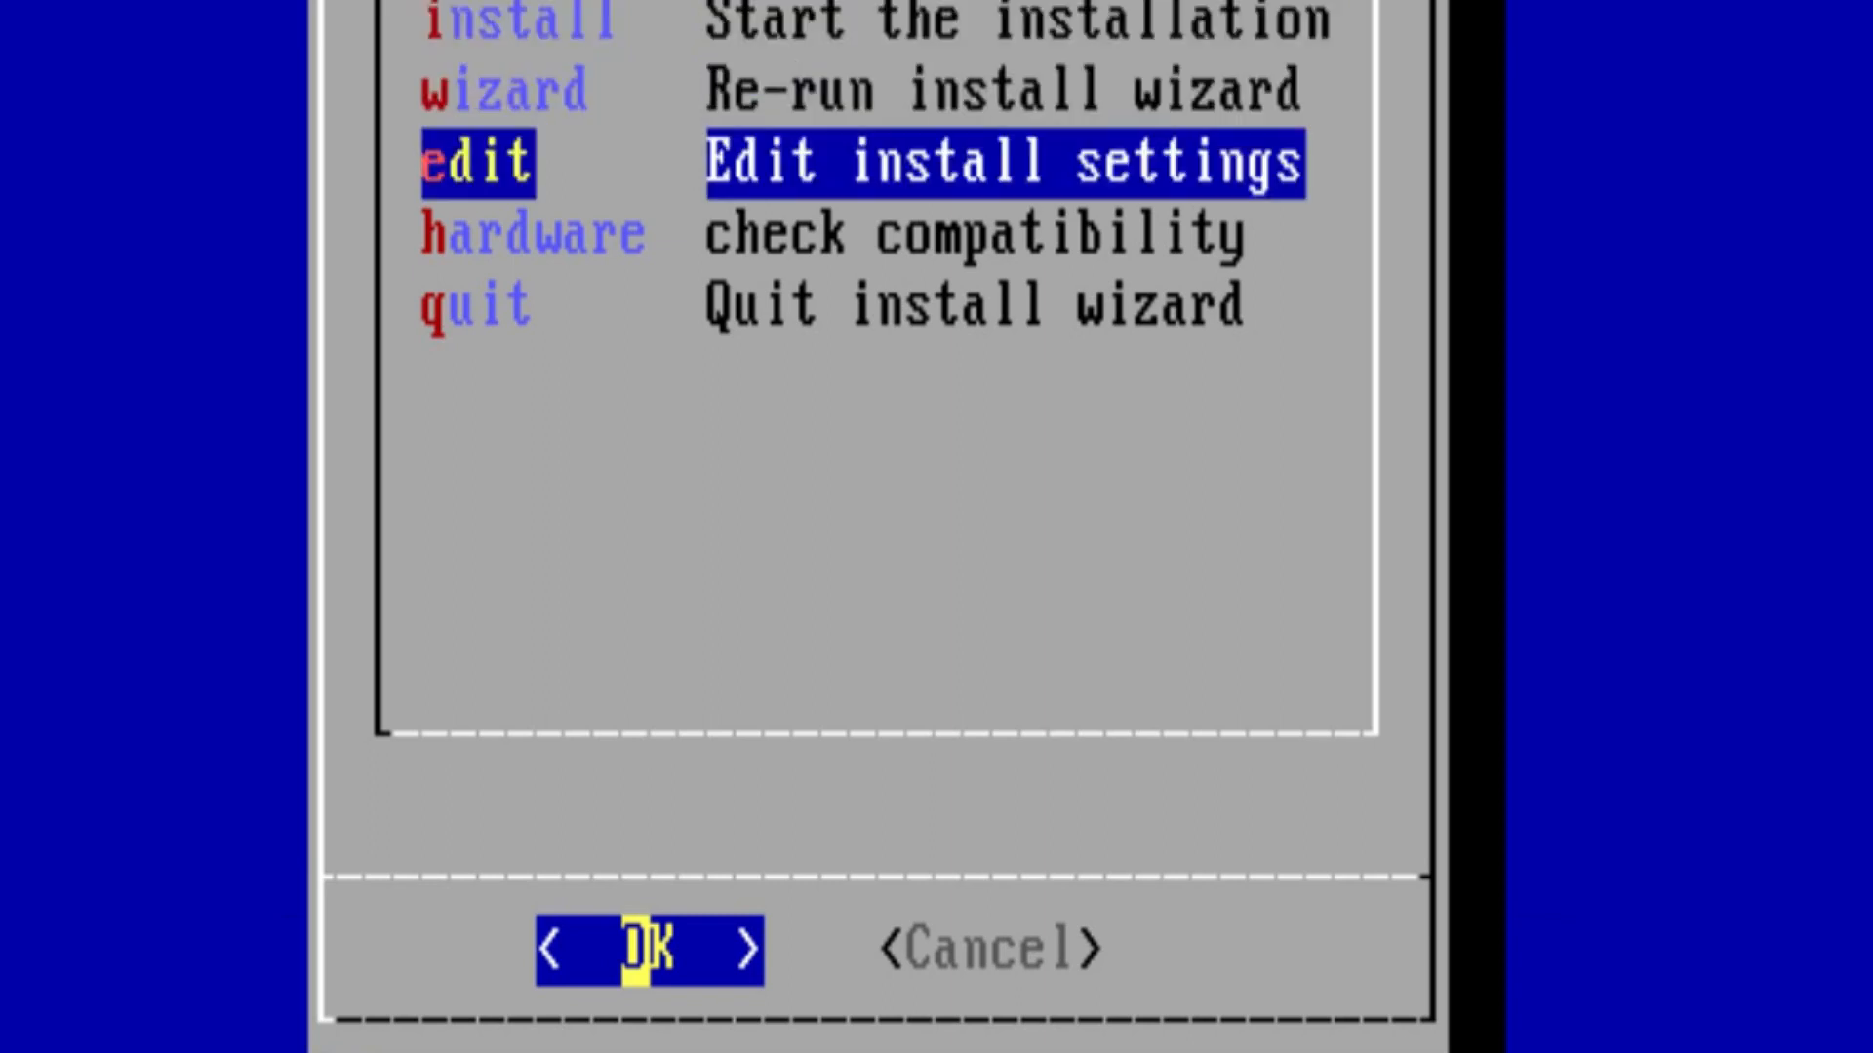
{"action": "key", "text": "Up"}
{"action": "key", "text": "Up"}
{"action": "key", "text": "Up"}
{"action": "key", "text": "Up"}
{"action": "key", "text": "Return"}
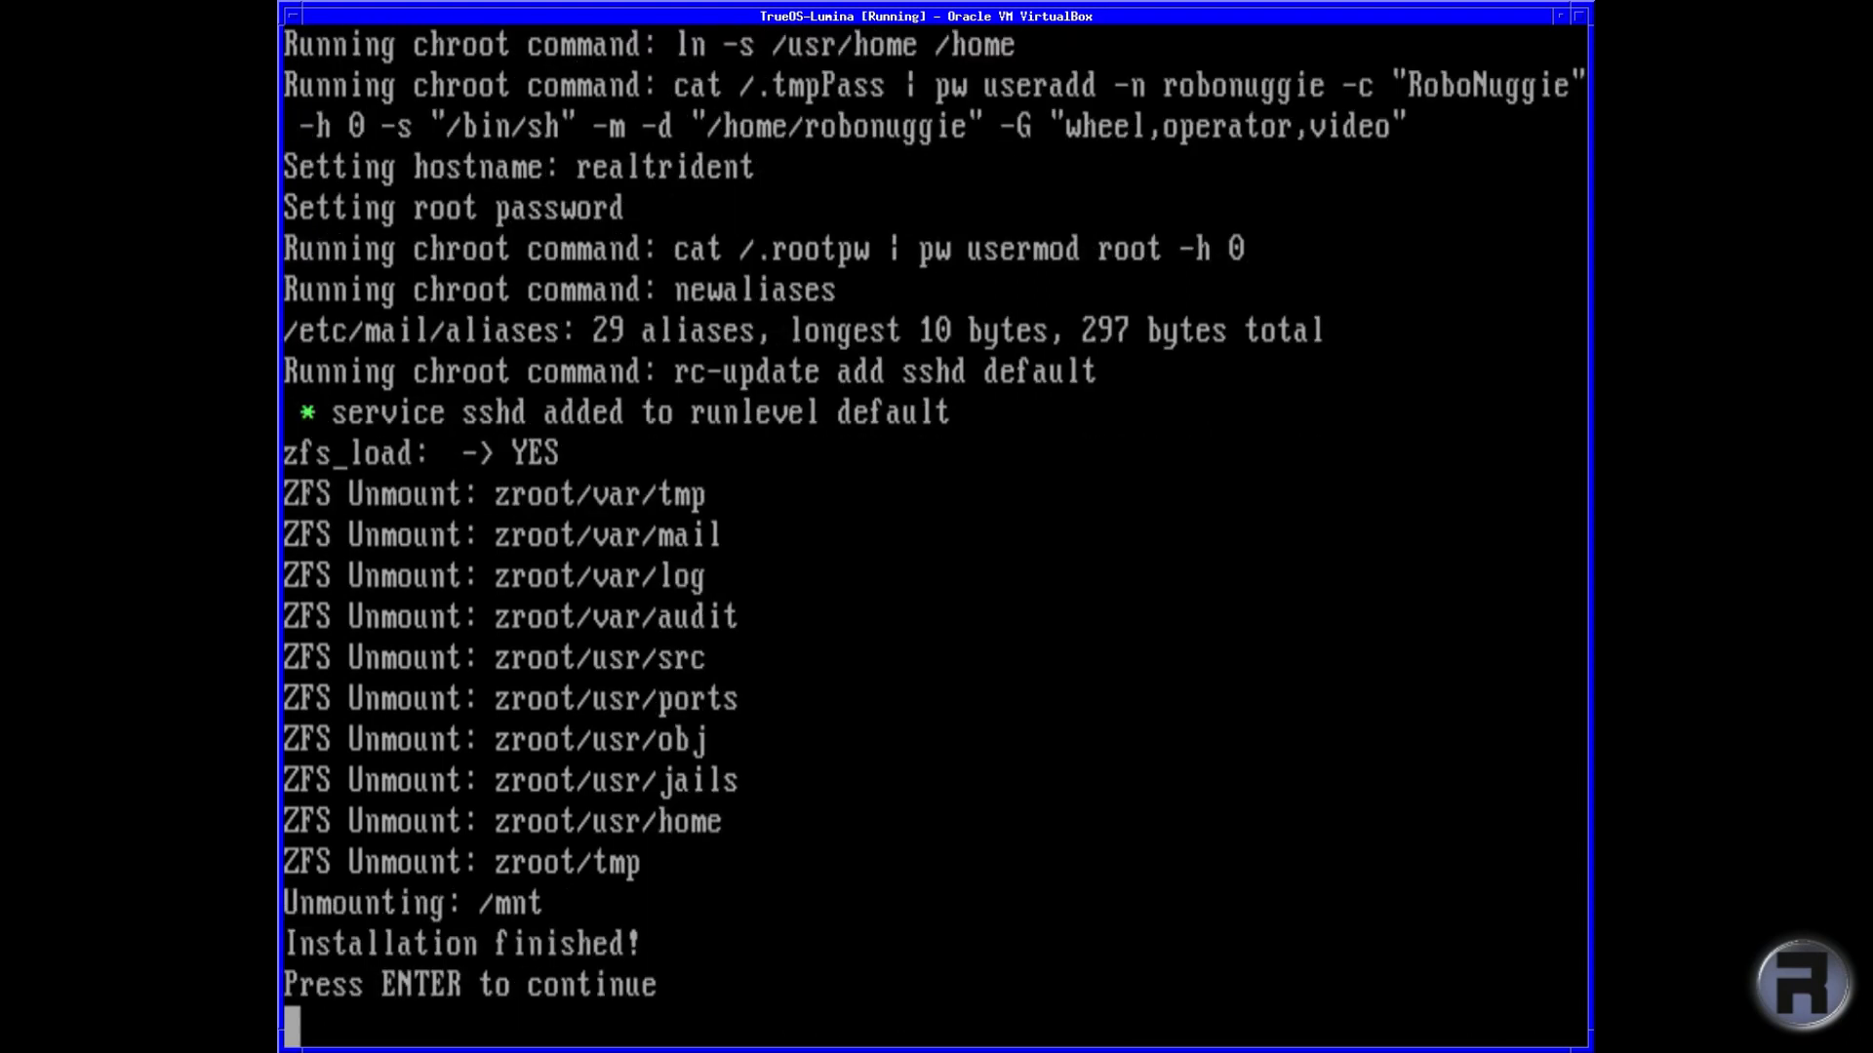
Dismiss the Installation finished message and move toward quitting the wizard.
{"action": "key", "text": "Return"}
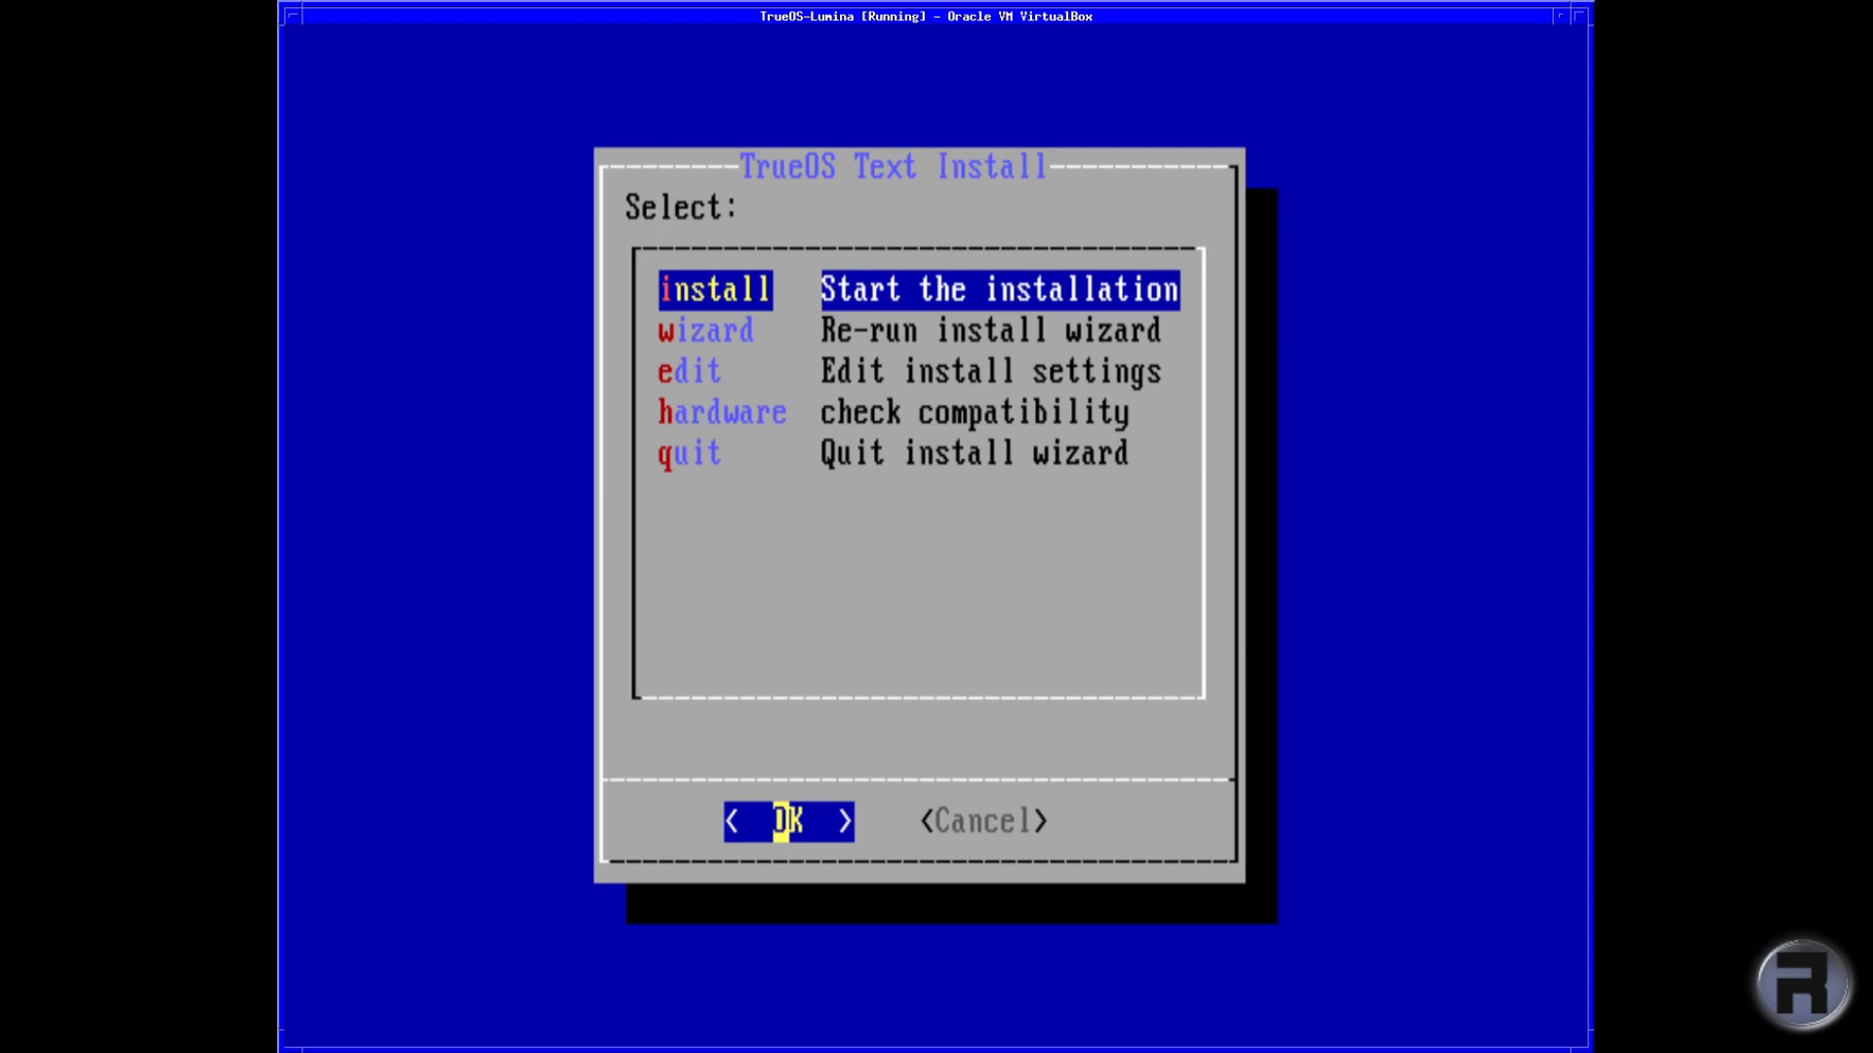
{"action": "key", "text": "Down"}
{"action": "key", "text": "Down"}
{"action": "key", "text": "Down"}
{"action": "key", "text": "Down"}
Quit the install wizard to reach the reboot prompt for the installed system.
{"action": "key", "text": "Return"}
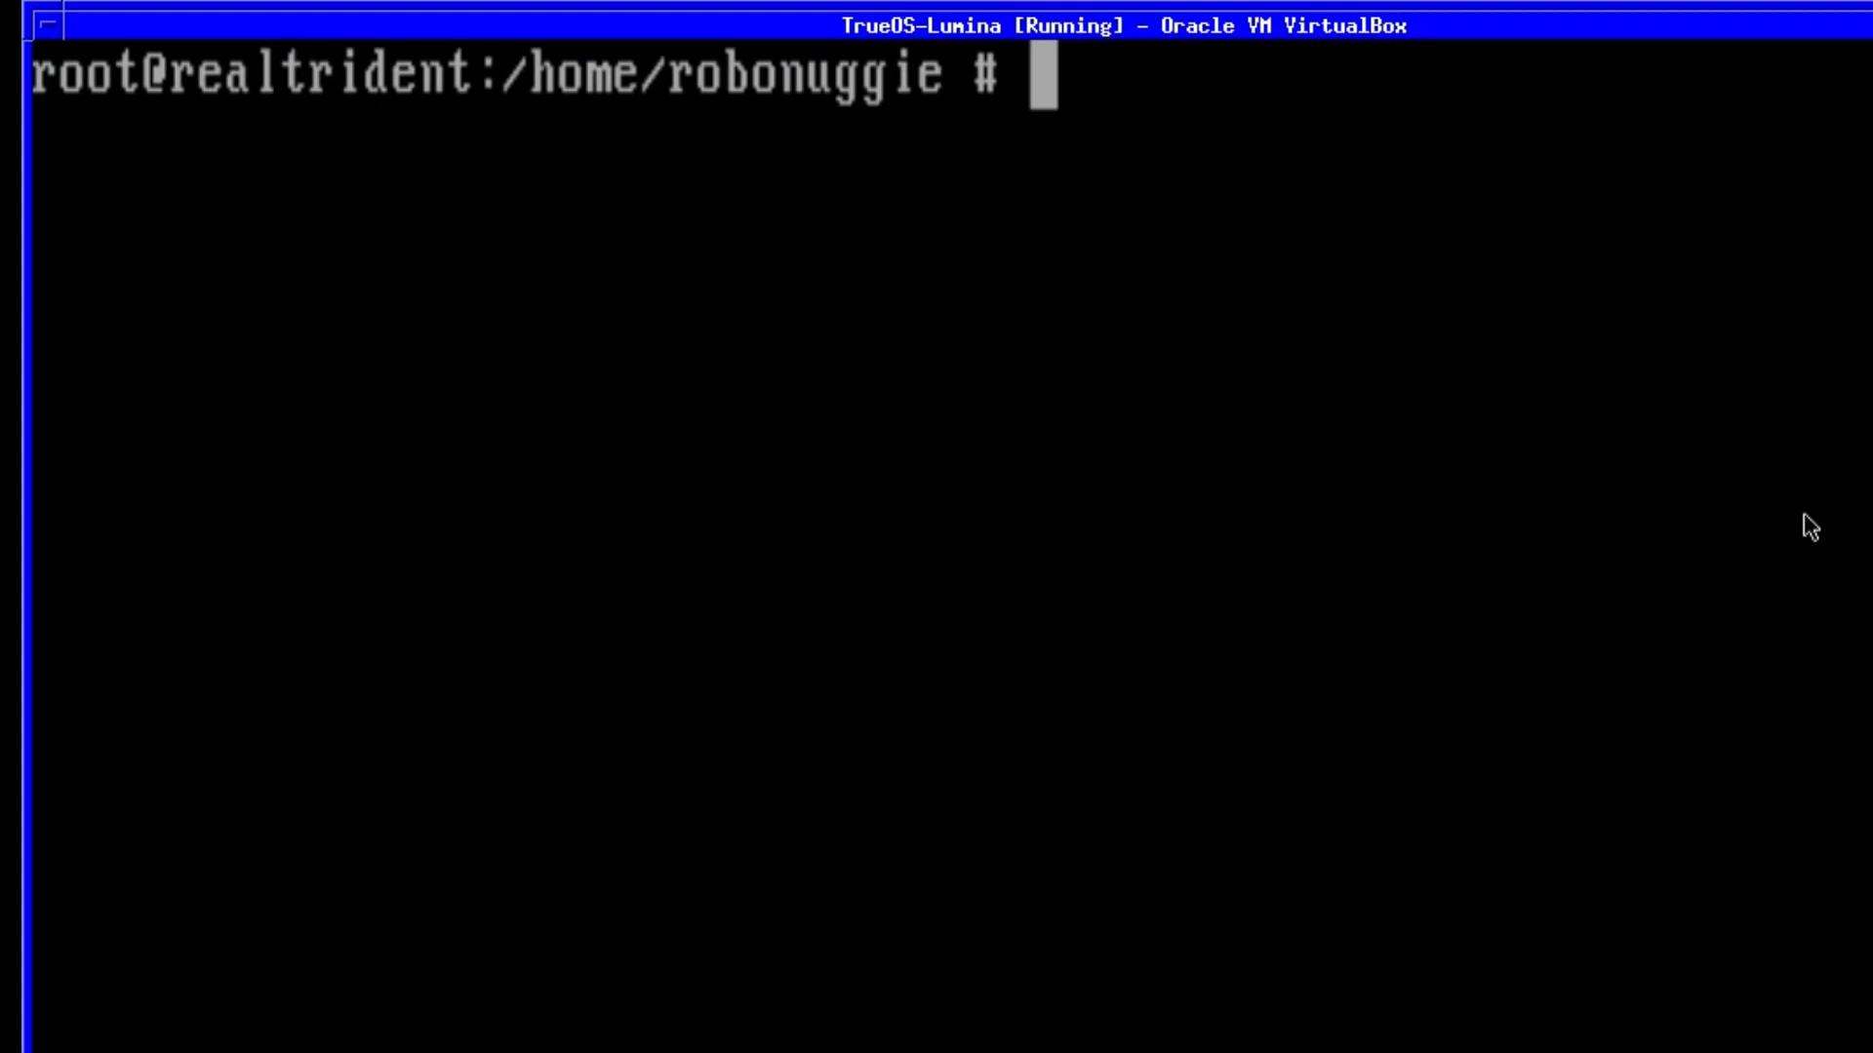
Open /etc/rc.conf in the ee editor with edit and go to its empty last line.
{"action": "type", "text": "edit /etc/rc.con"}
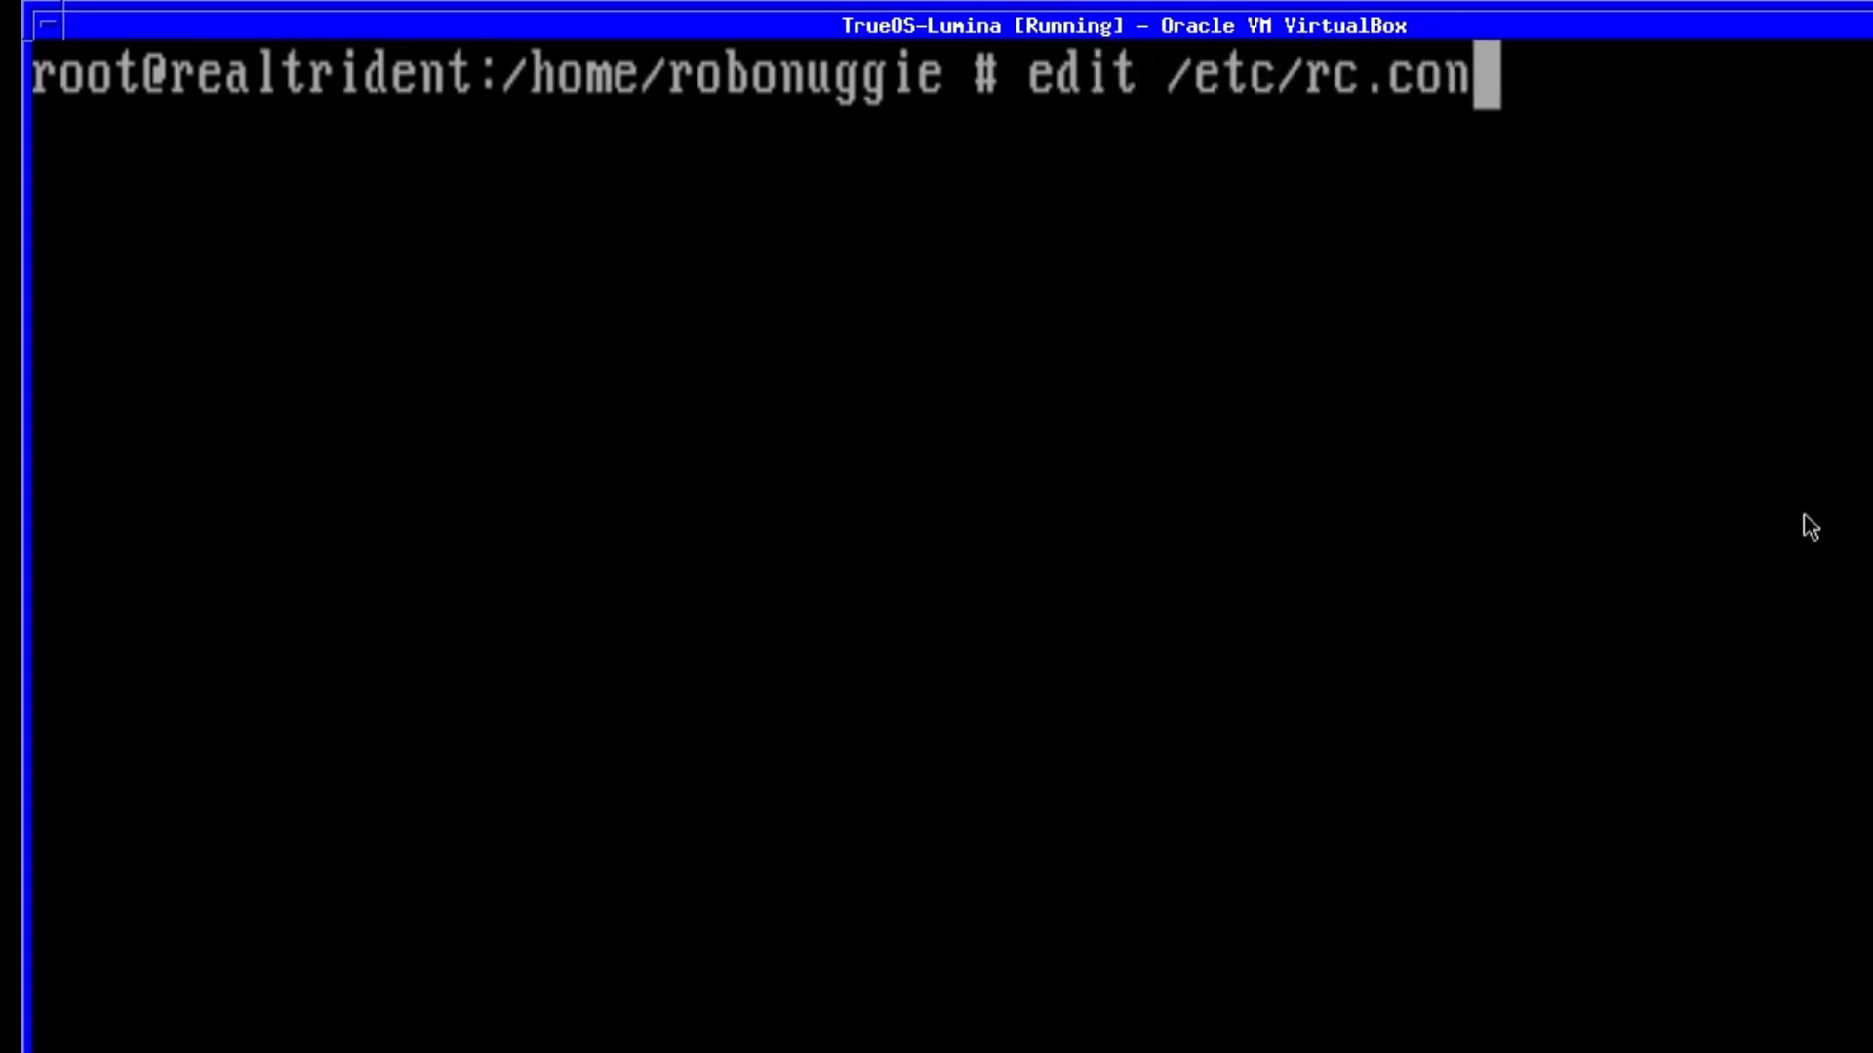
{"action": "type", "text": "f"}
{"action": "key", "text": "Return"}
{"action": "key", "text": "Down"}
{"action": "key", "text": "Down"}
{"action": "key", "text": "Down"}
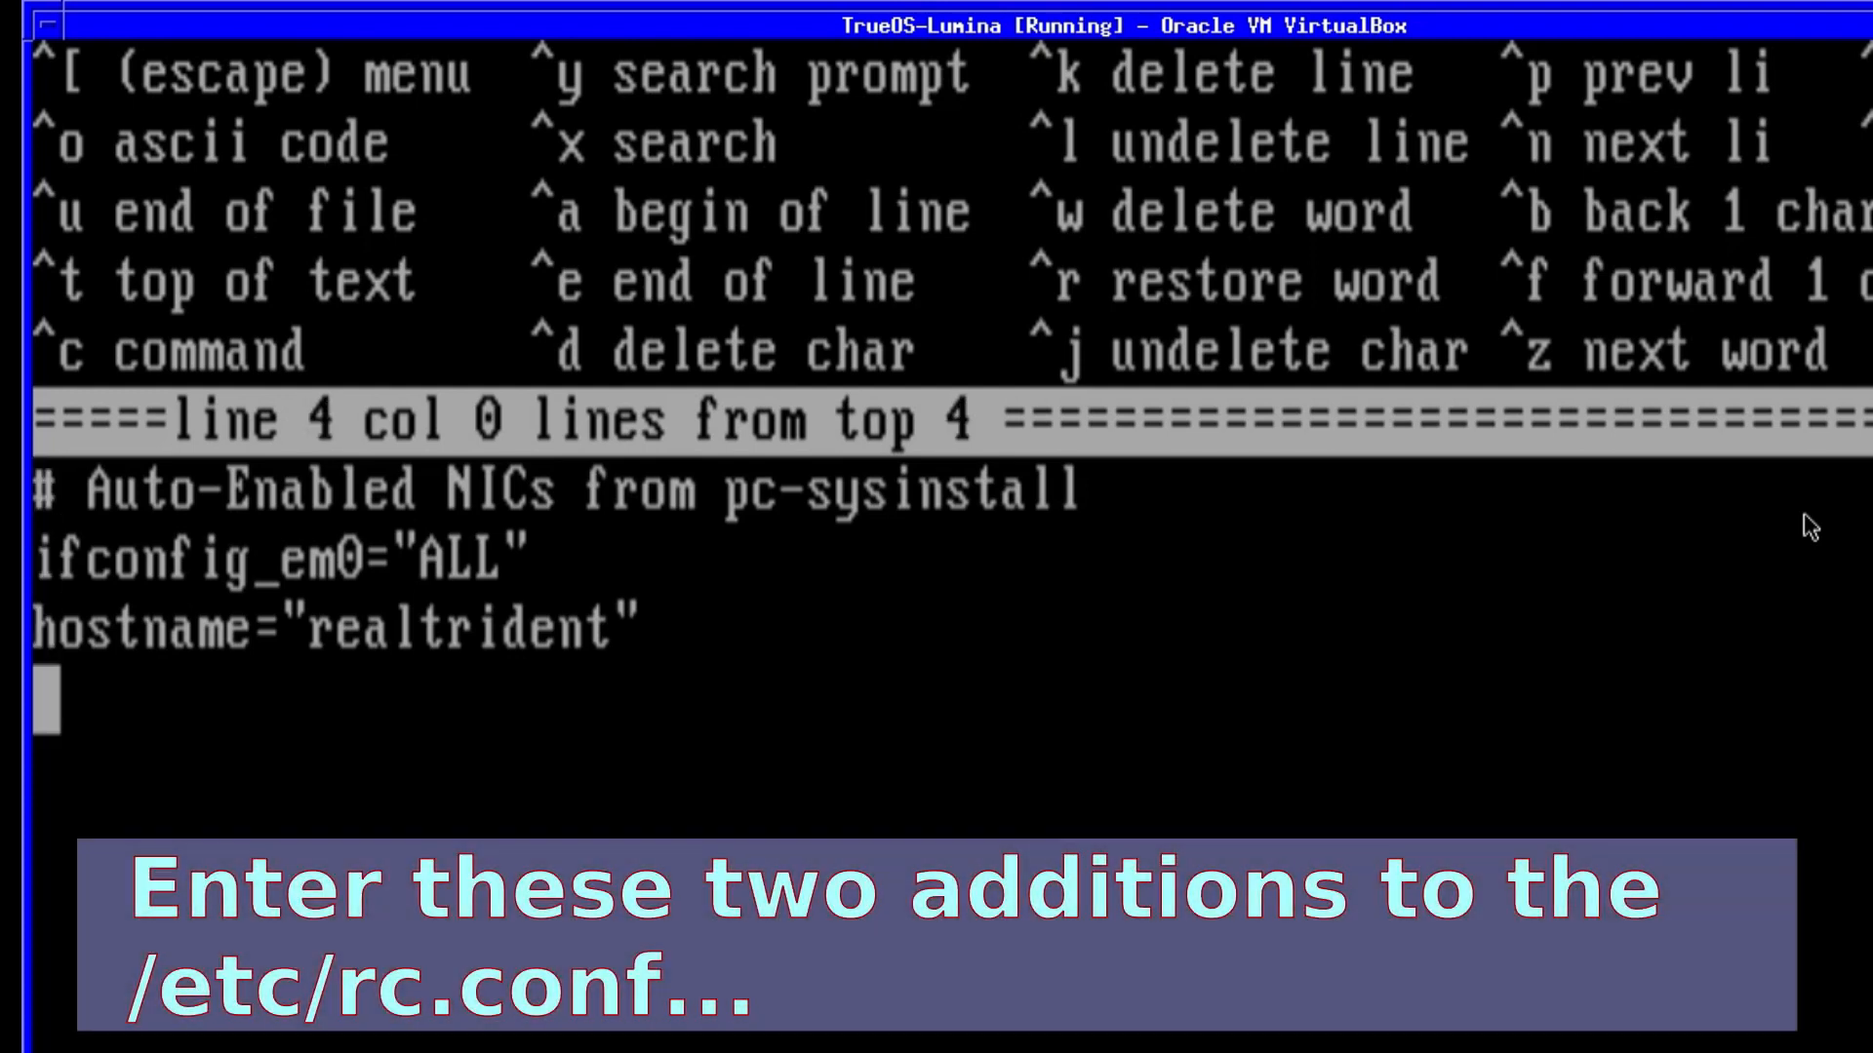
Append a # separator line, sddm_enable="YES" and dbus_enable="YES", then choose leave from the editor menu.
{"action": "type", "text": "#######################################"}
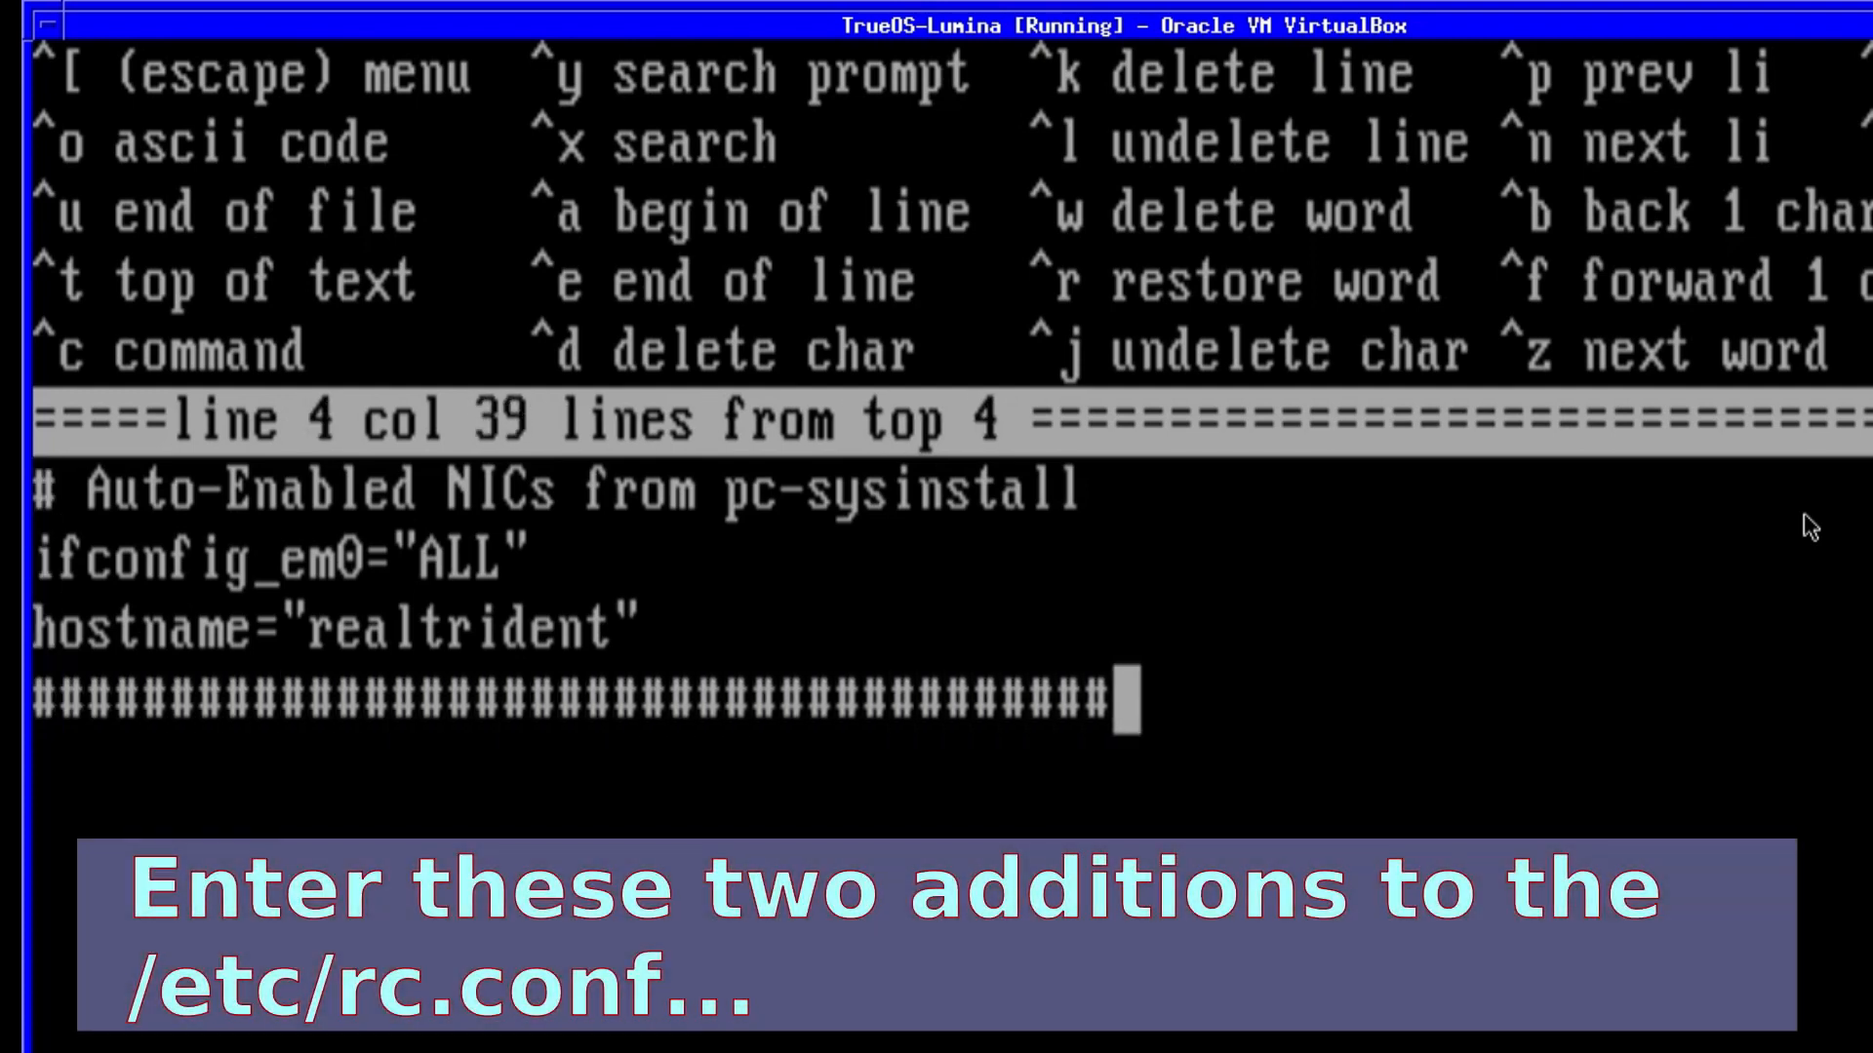
{"action": "key", "text": "Return"}
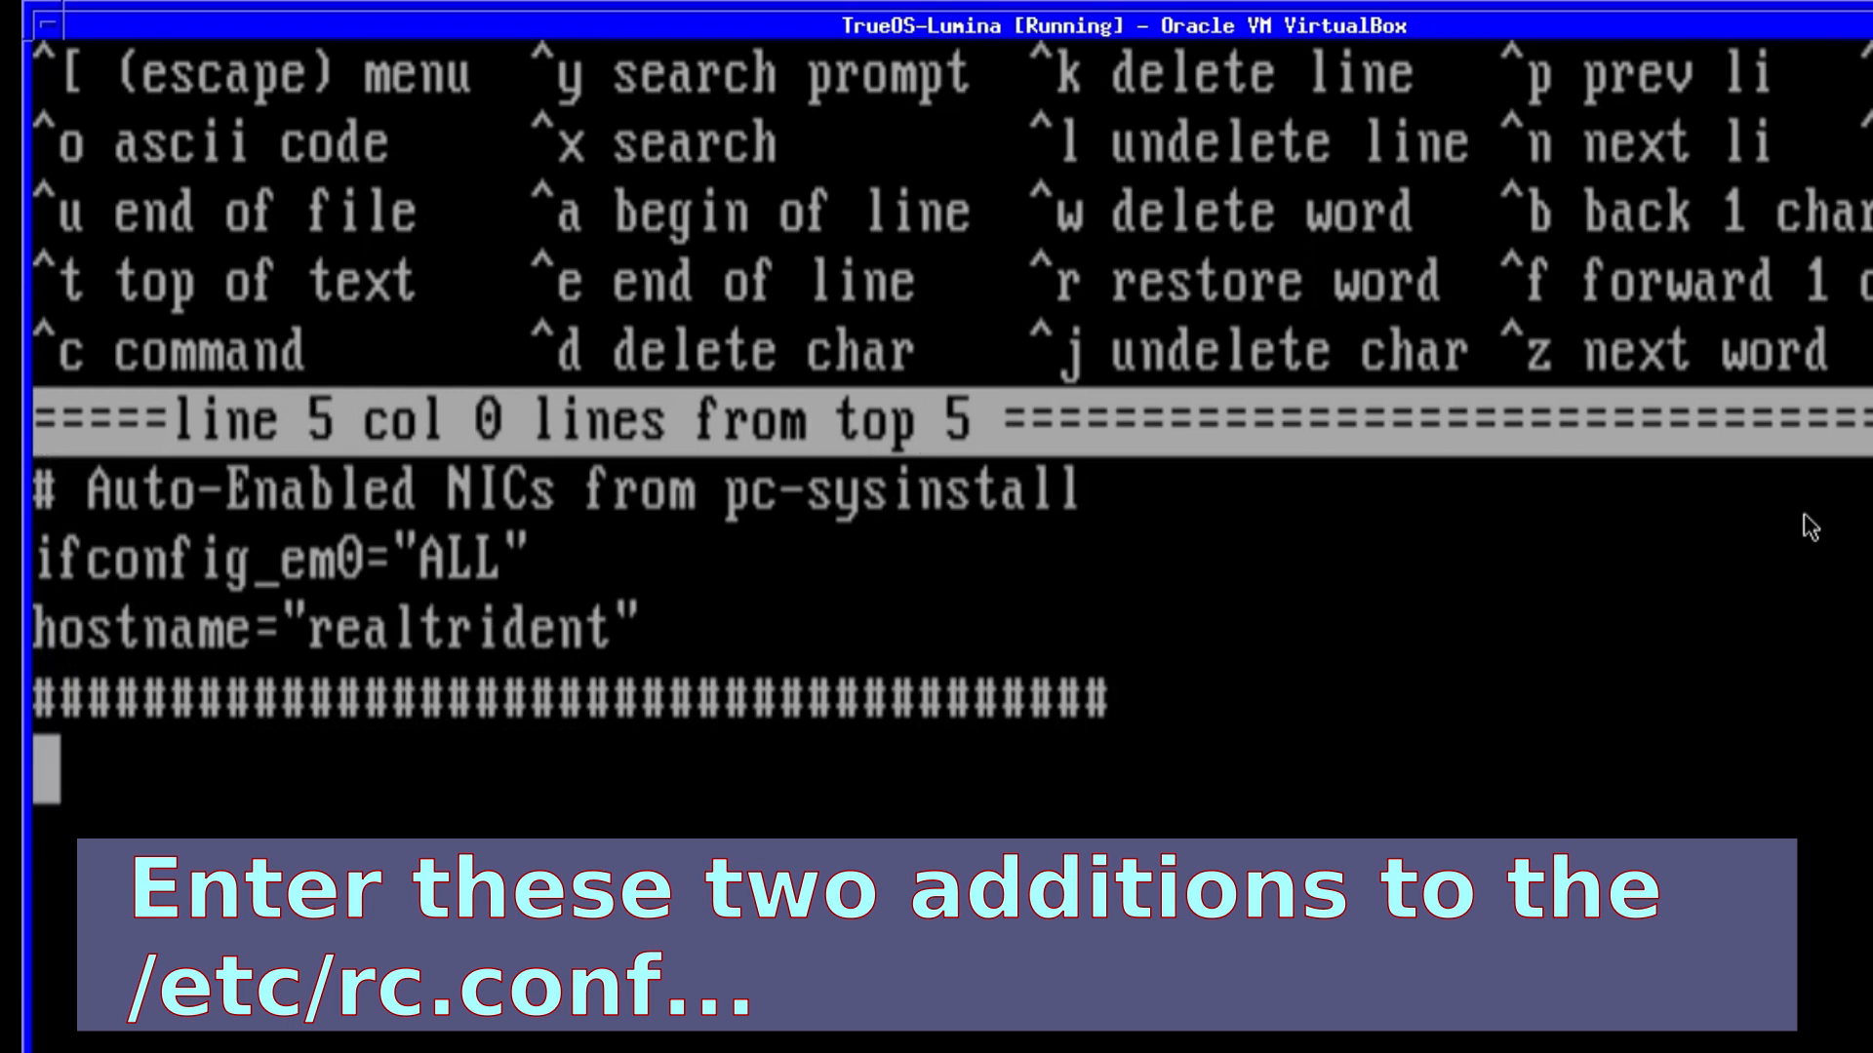
{"action": "type", "text": "sddm_e"}
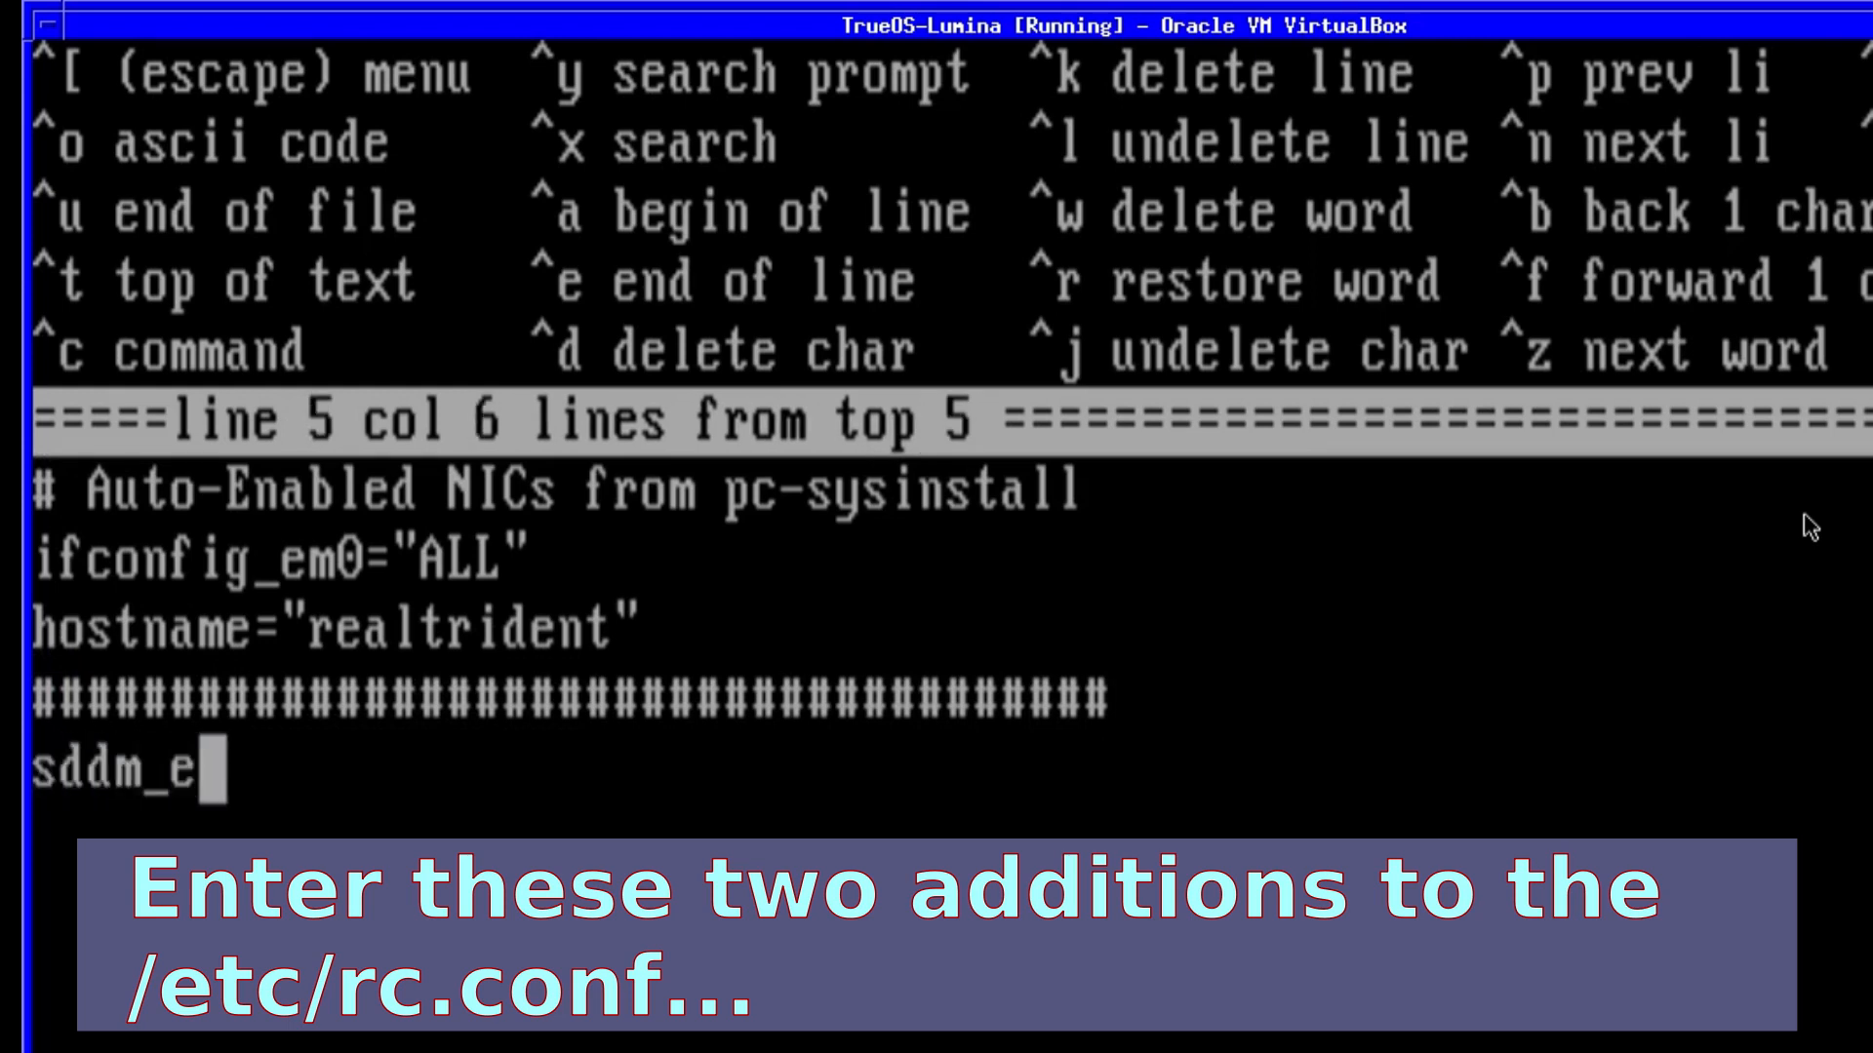
{"action": "type", "text": "nable=\""}
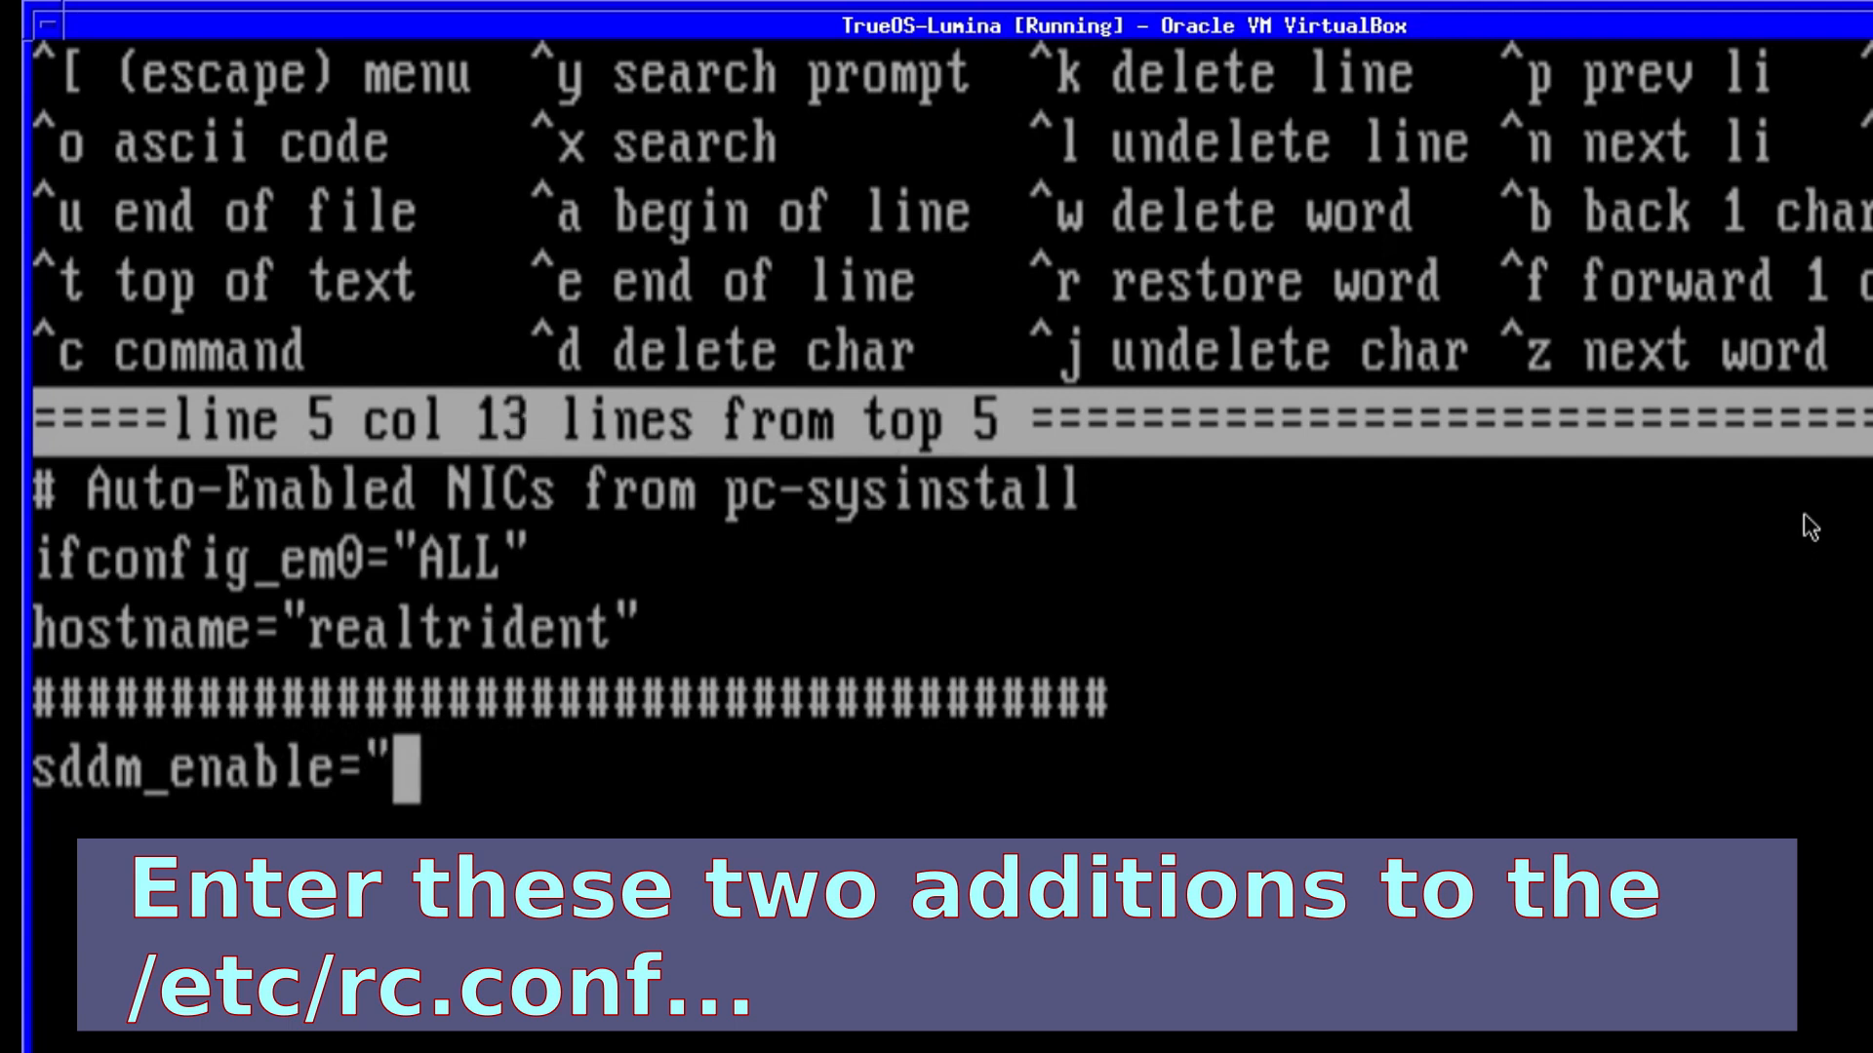
{"action": "type", "text": "YES\""}
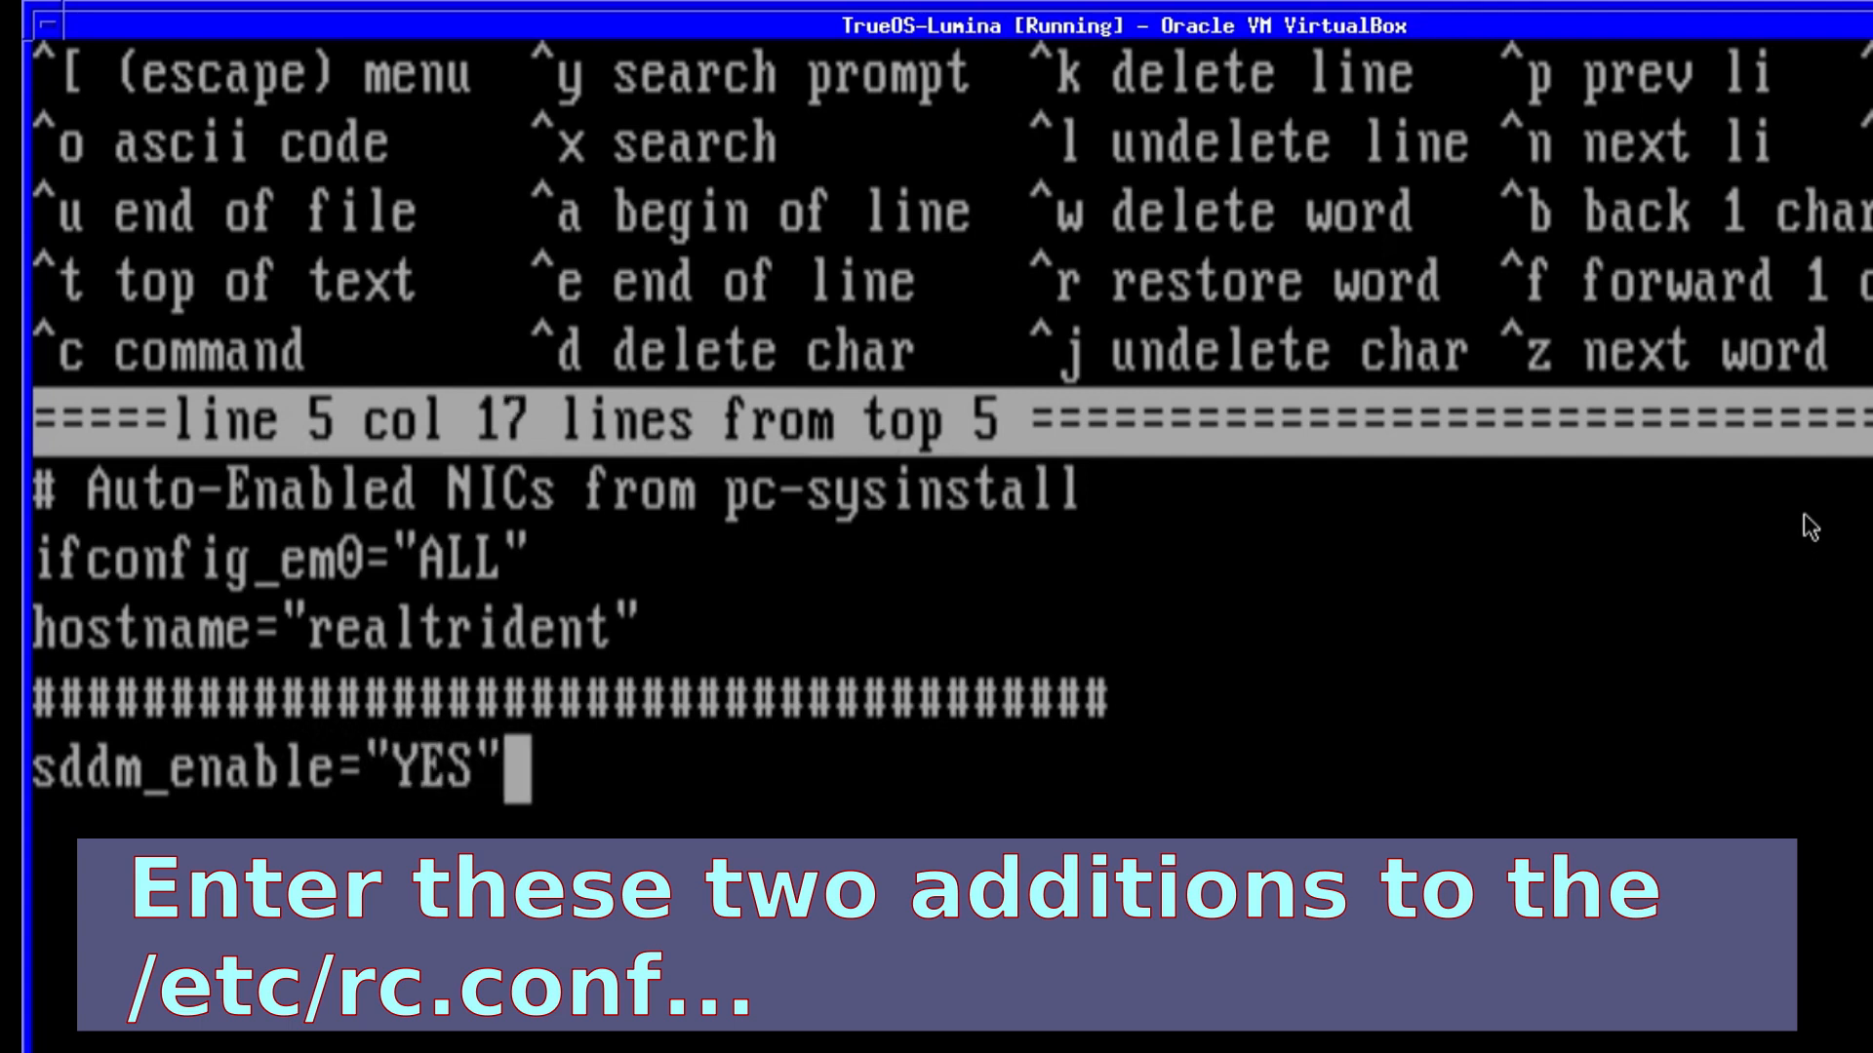
{"action": "key", "text": "Return"}
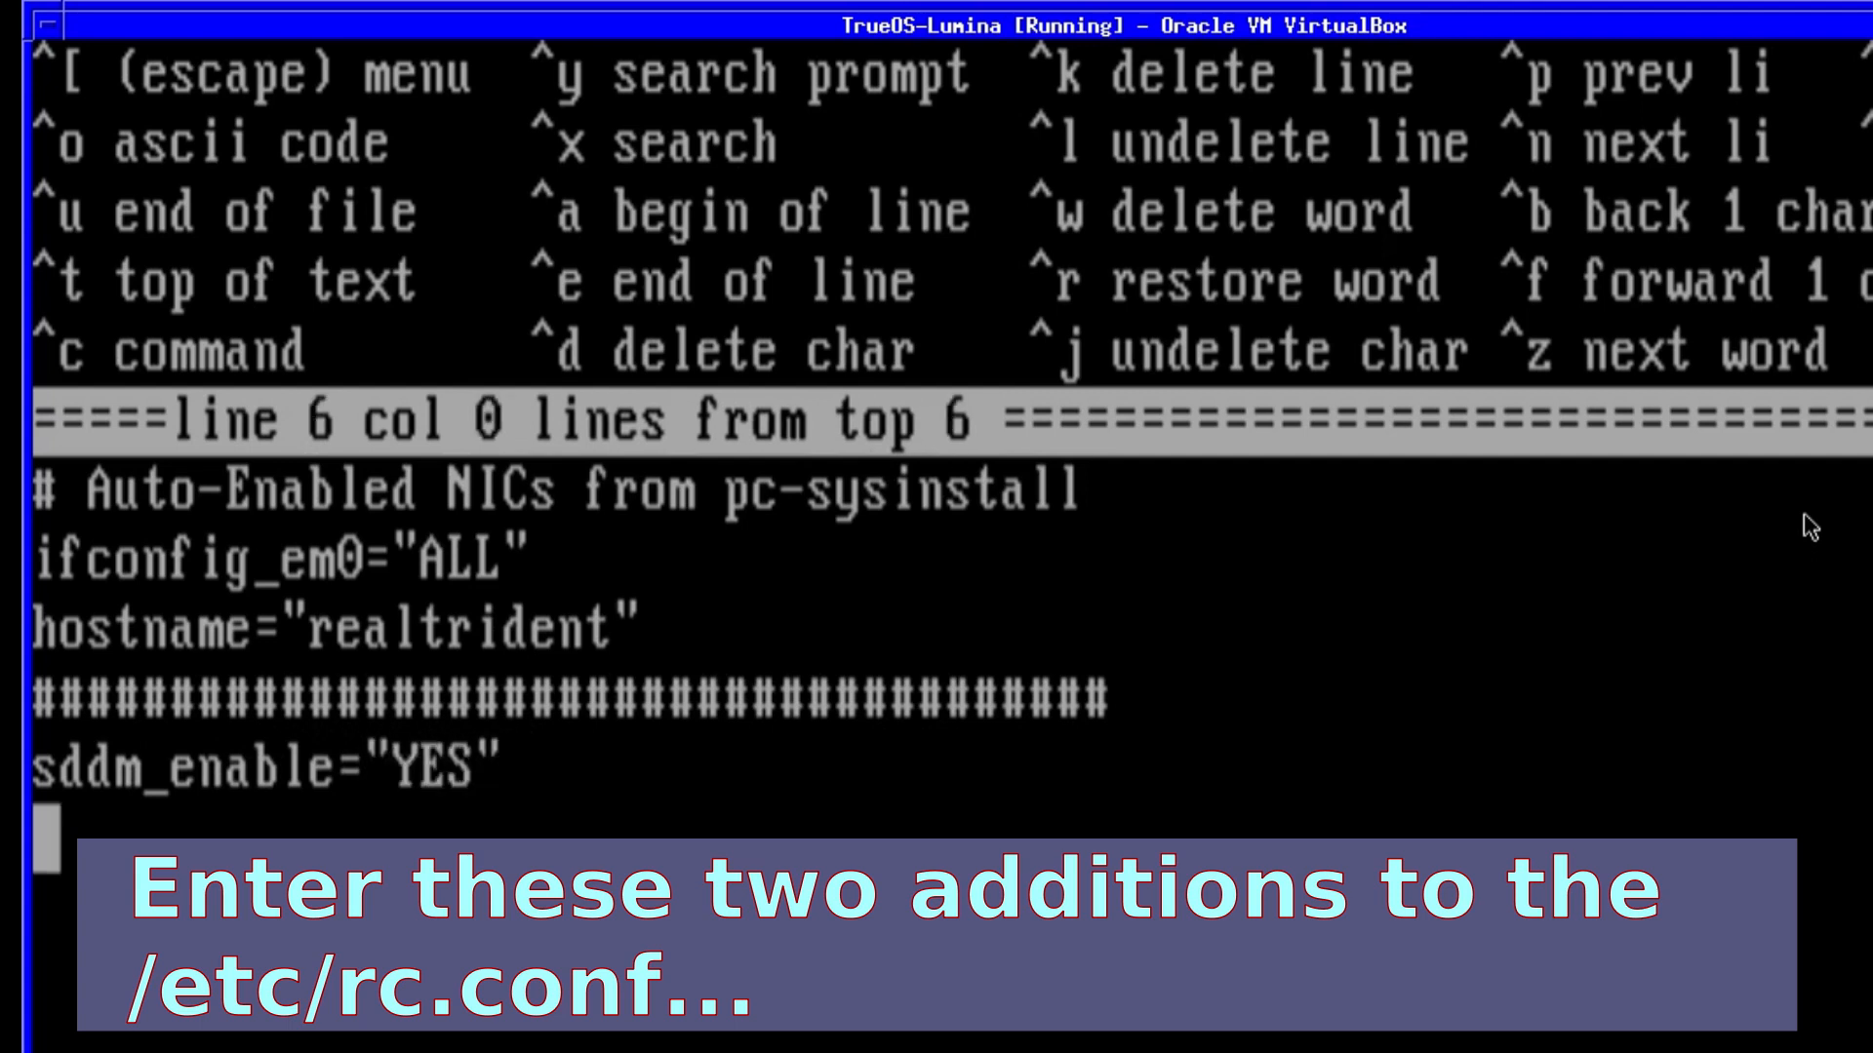
{"action": "type", "text": "dbus"}
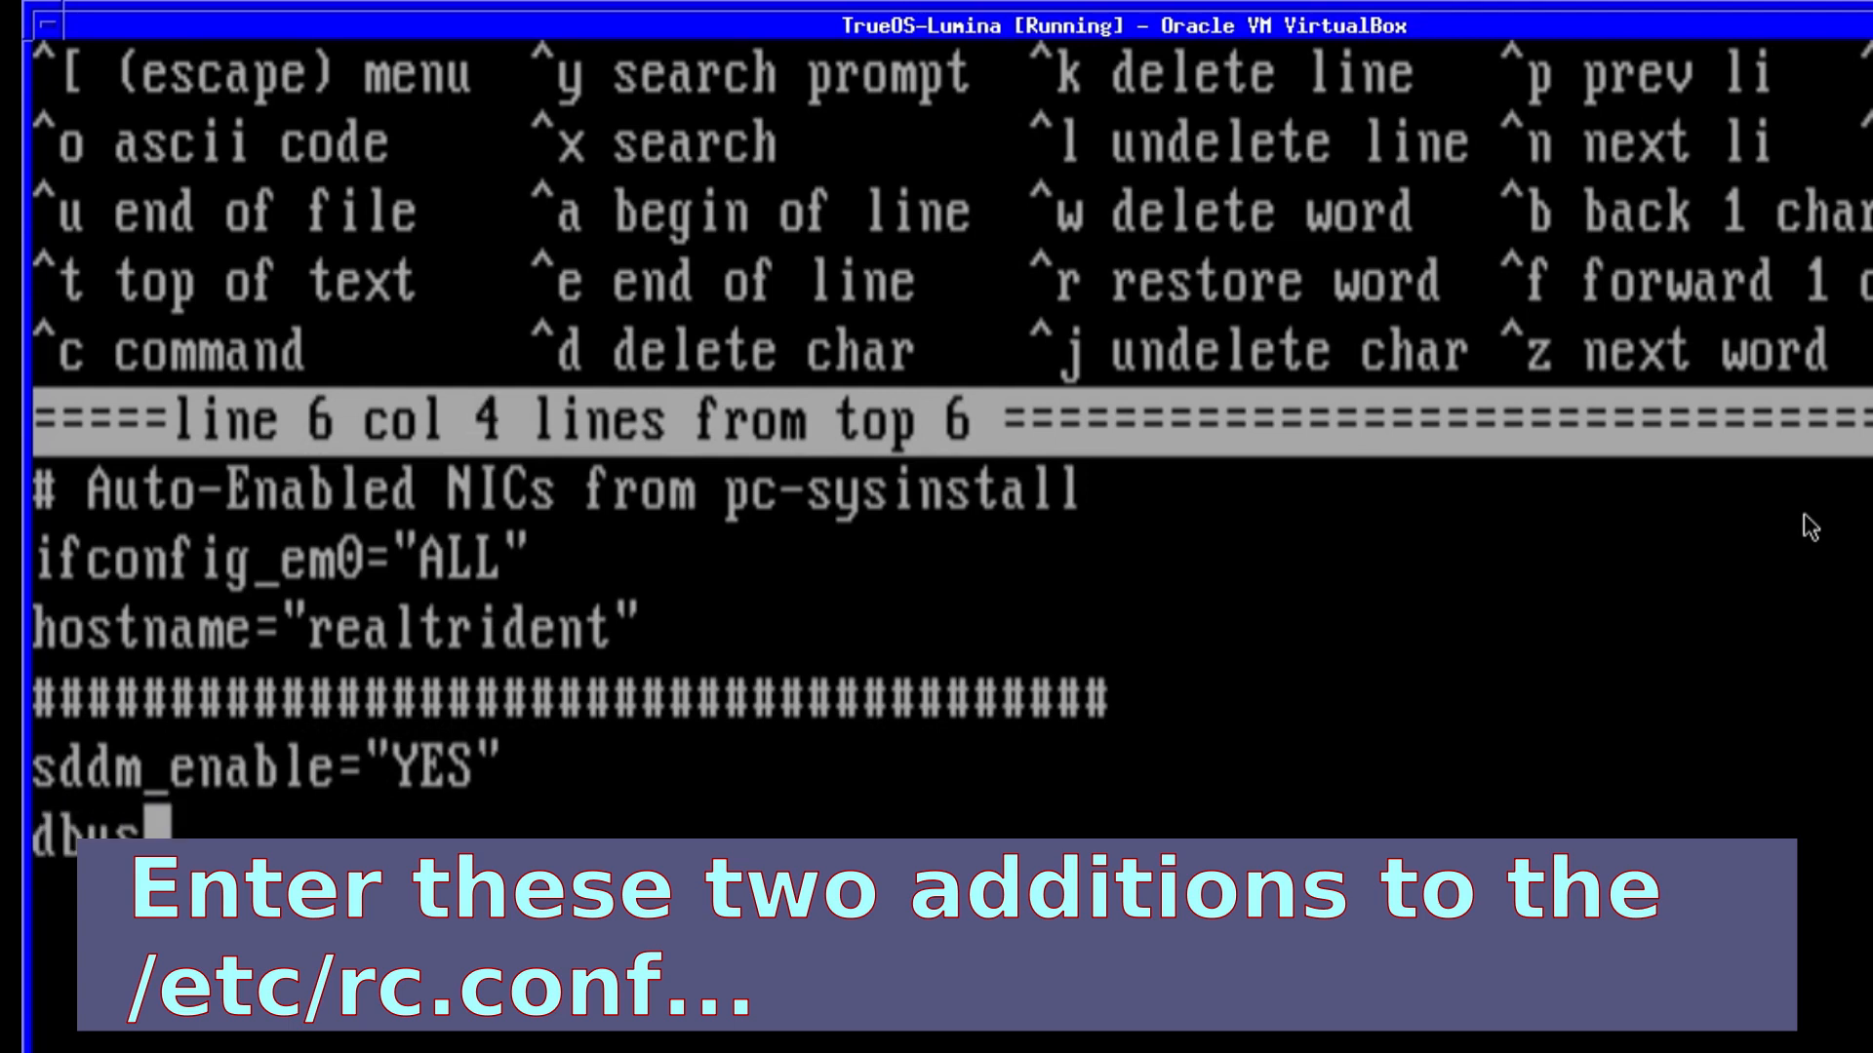
{"action": "type", "text": "_enabl"}
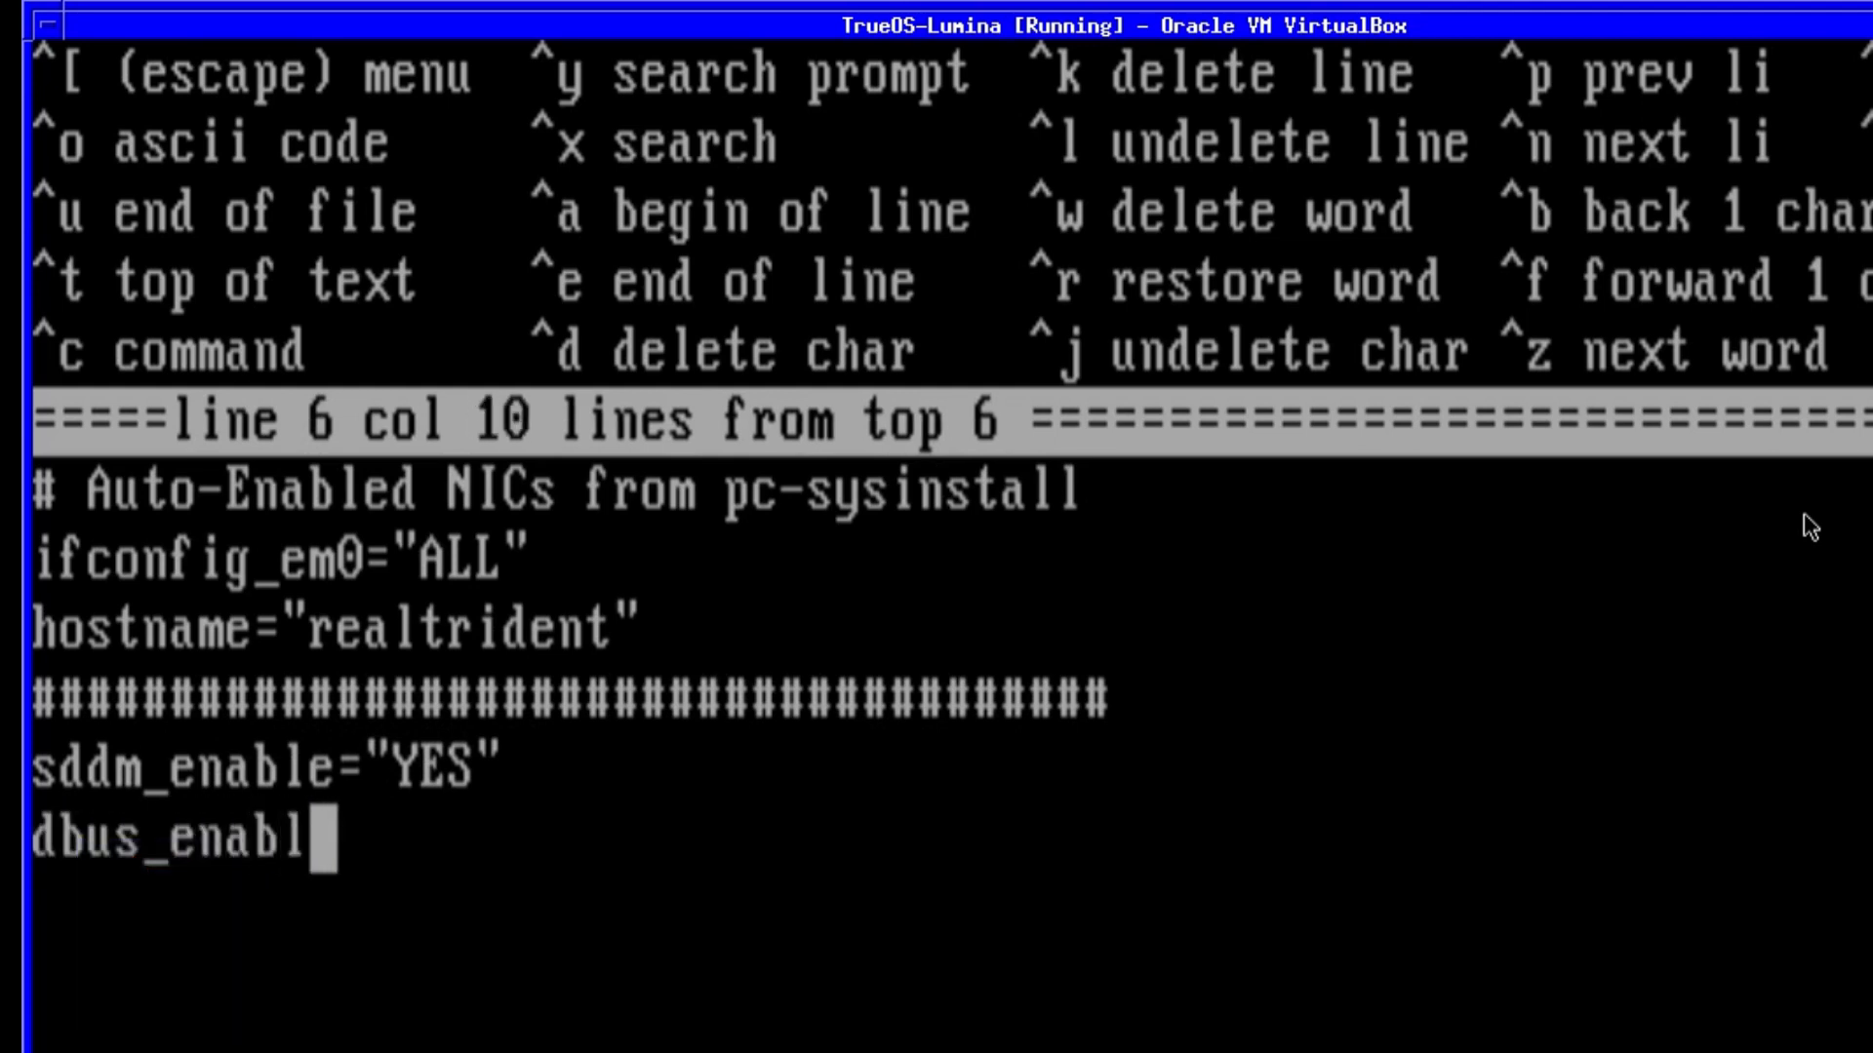
{"action": "type", "text": "e=\"YES\""}
{"action": "key", "text": "Return"}
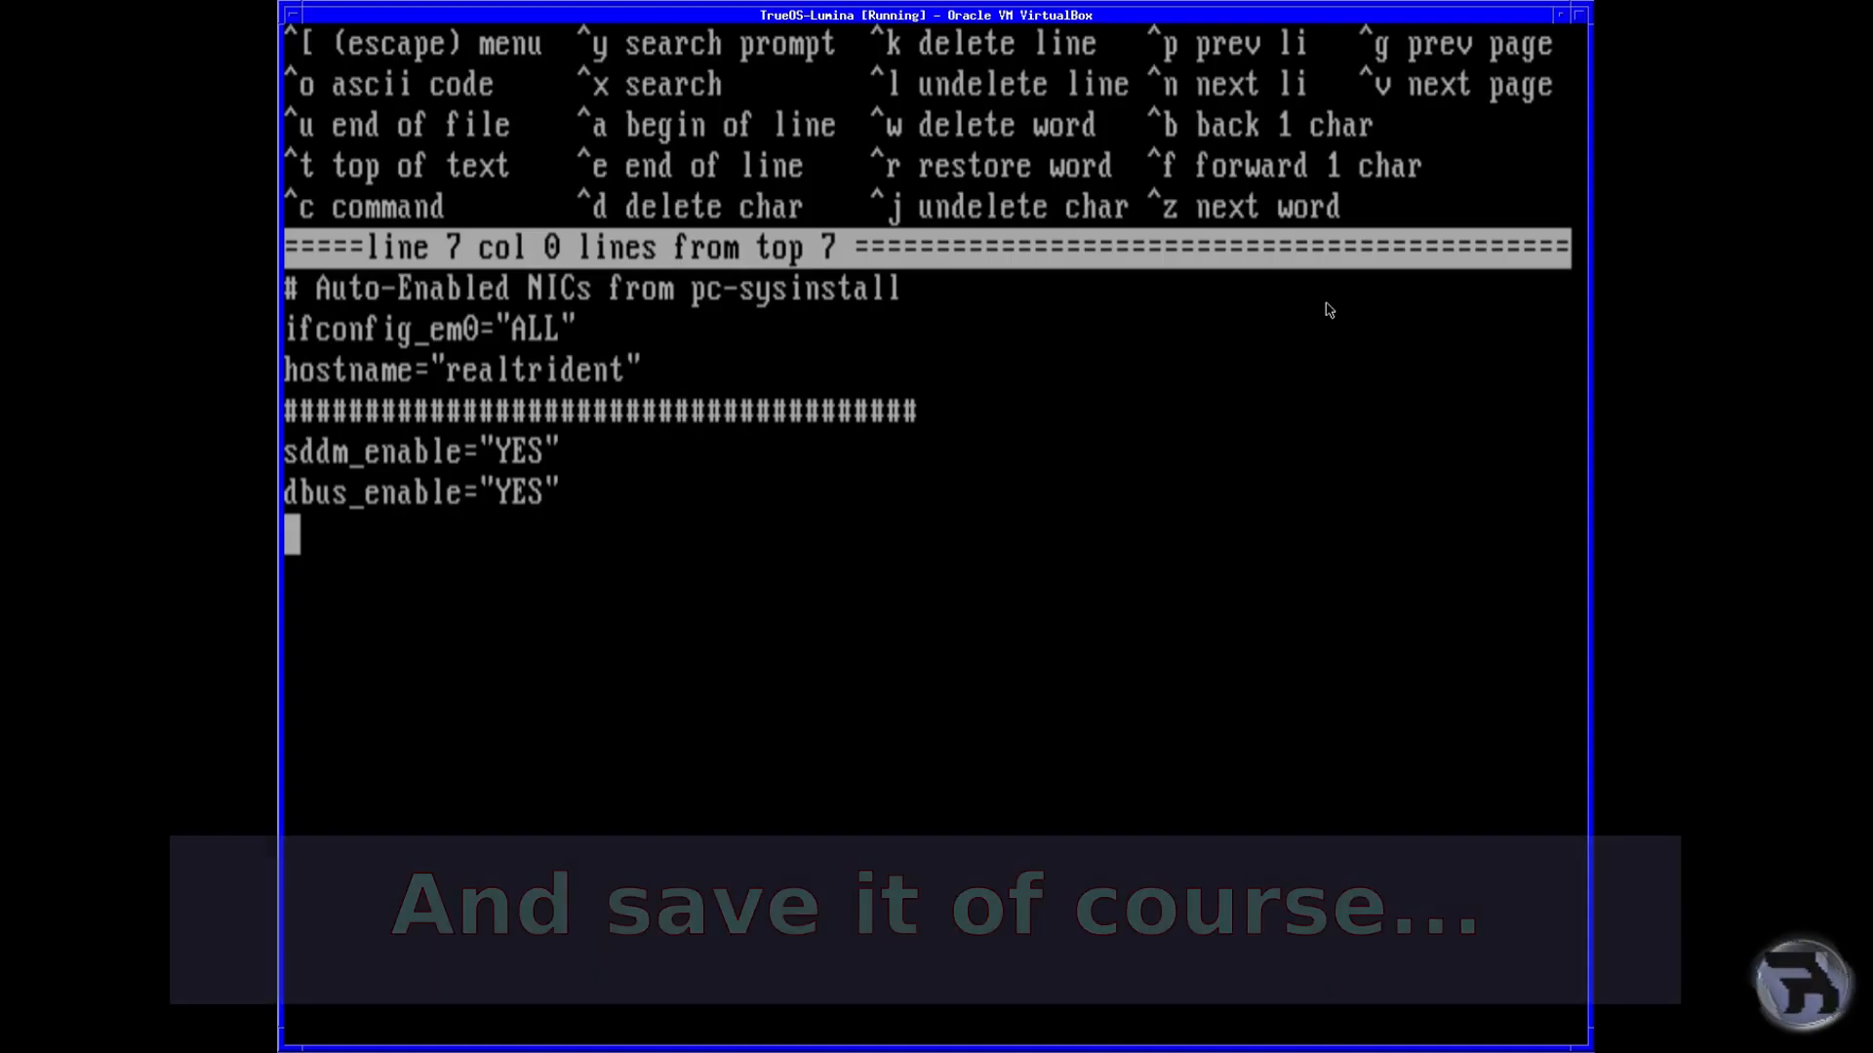
{"action": "key", "text": "Escape"}
{"action": "key", "text": "a"}
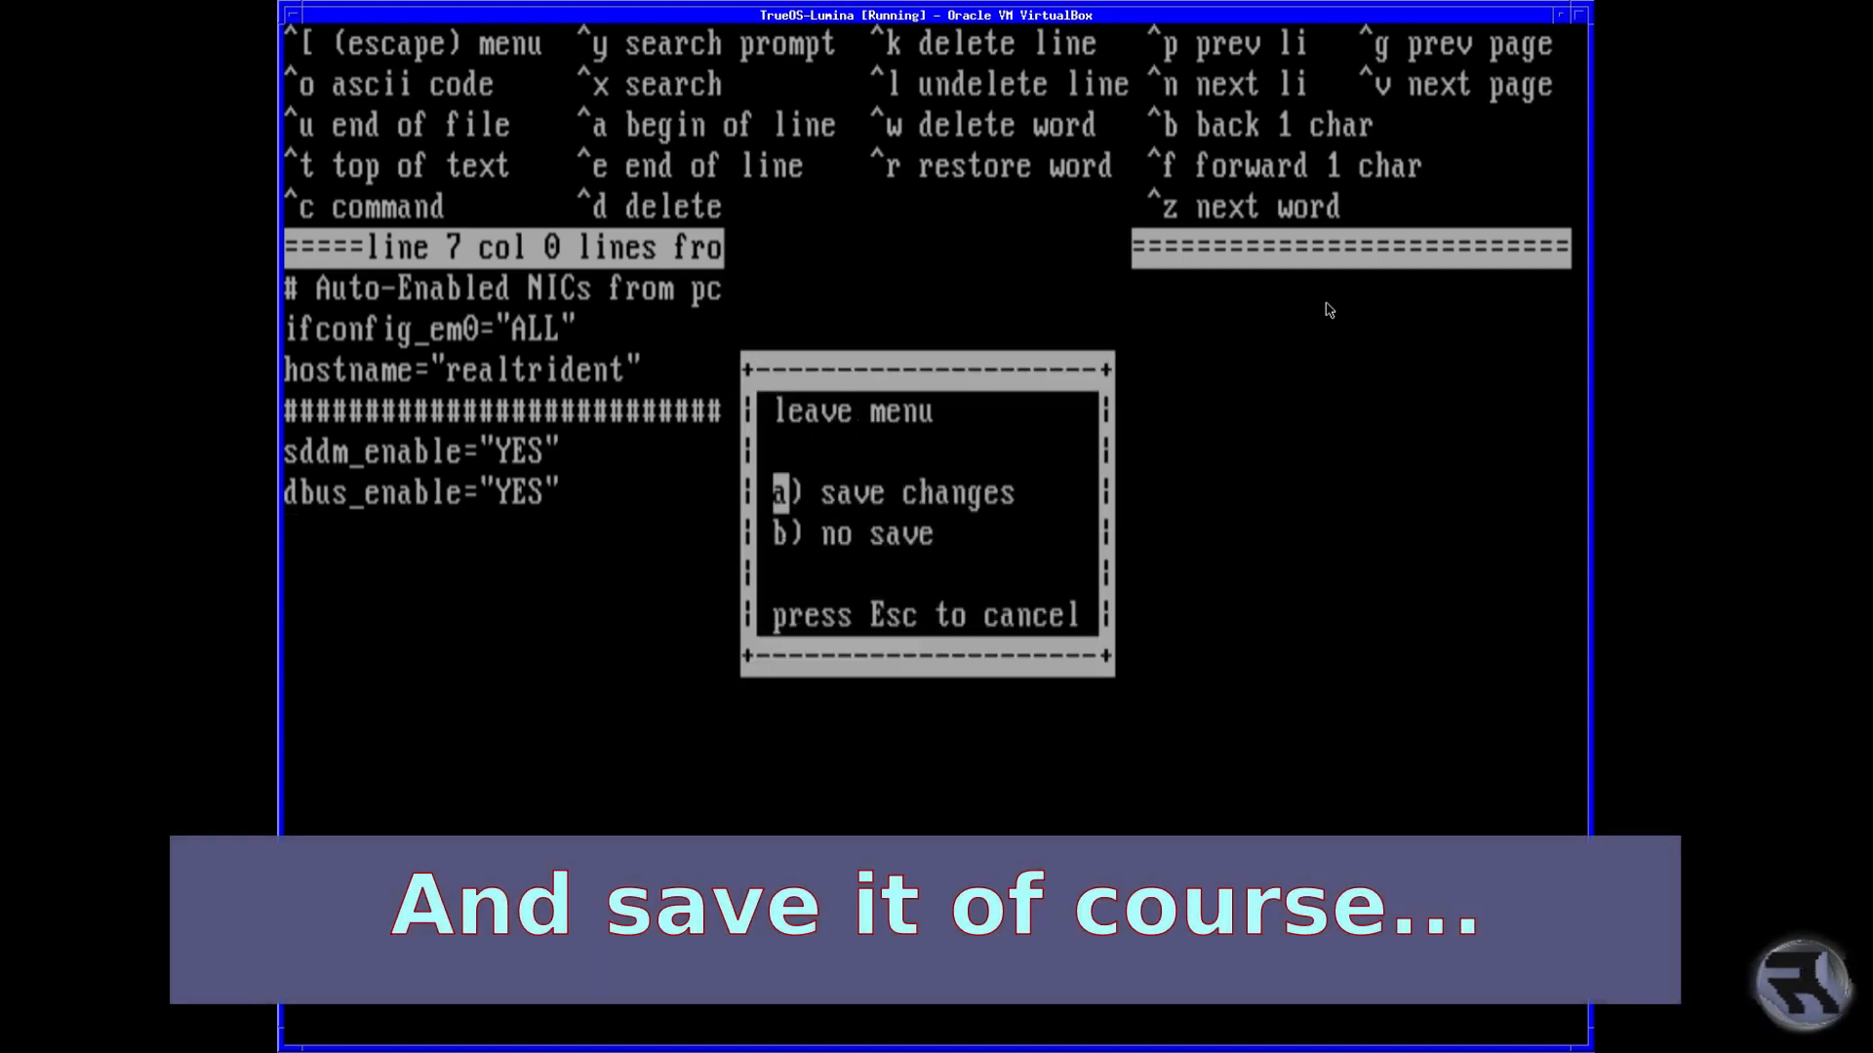
Exit the root shell, clear the screen, and open .xinitrc in ee with 'edit .xinitrc'.
{"action": "type", "text": "altrident:/home/robonuggie #"}
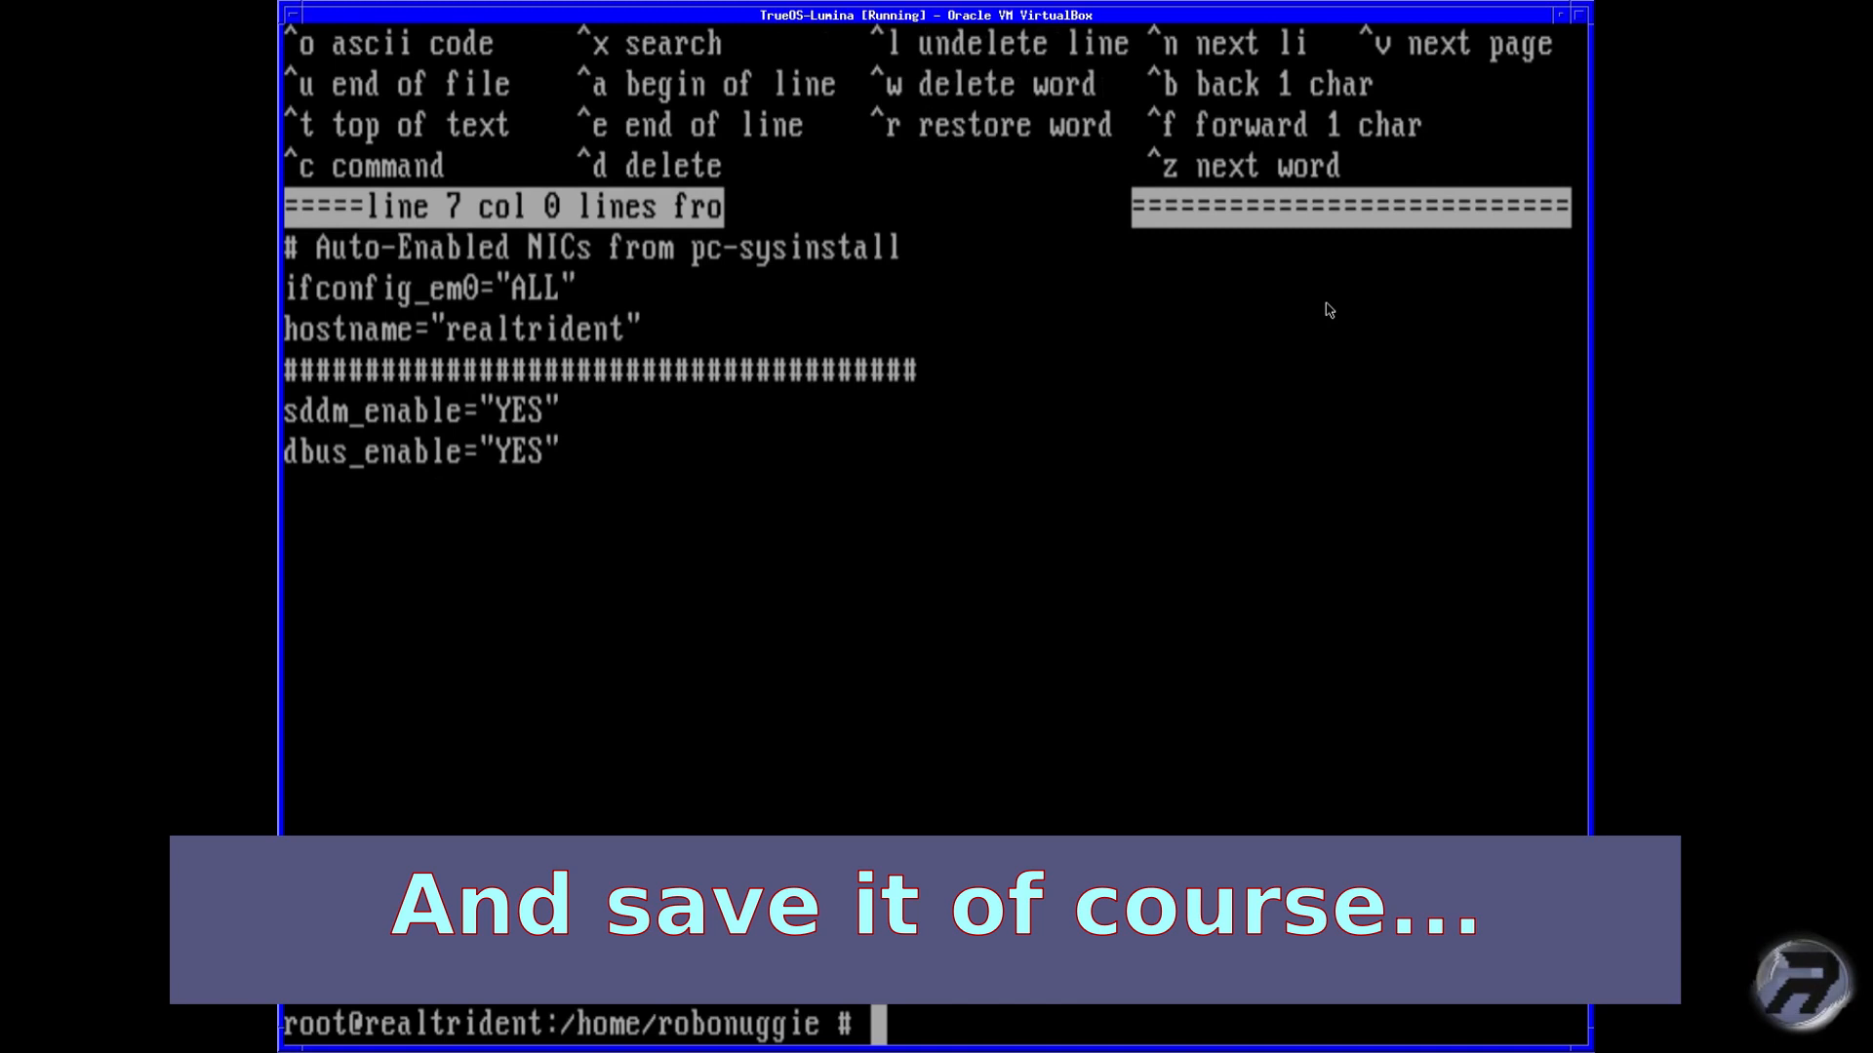
{"action": "type", "text": "exit"}
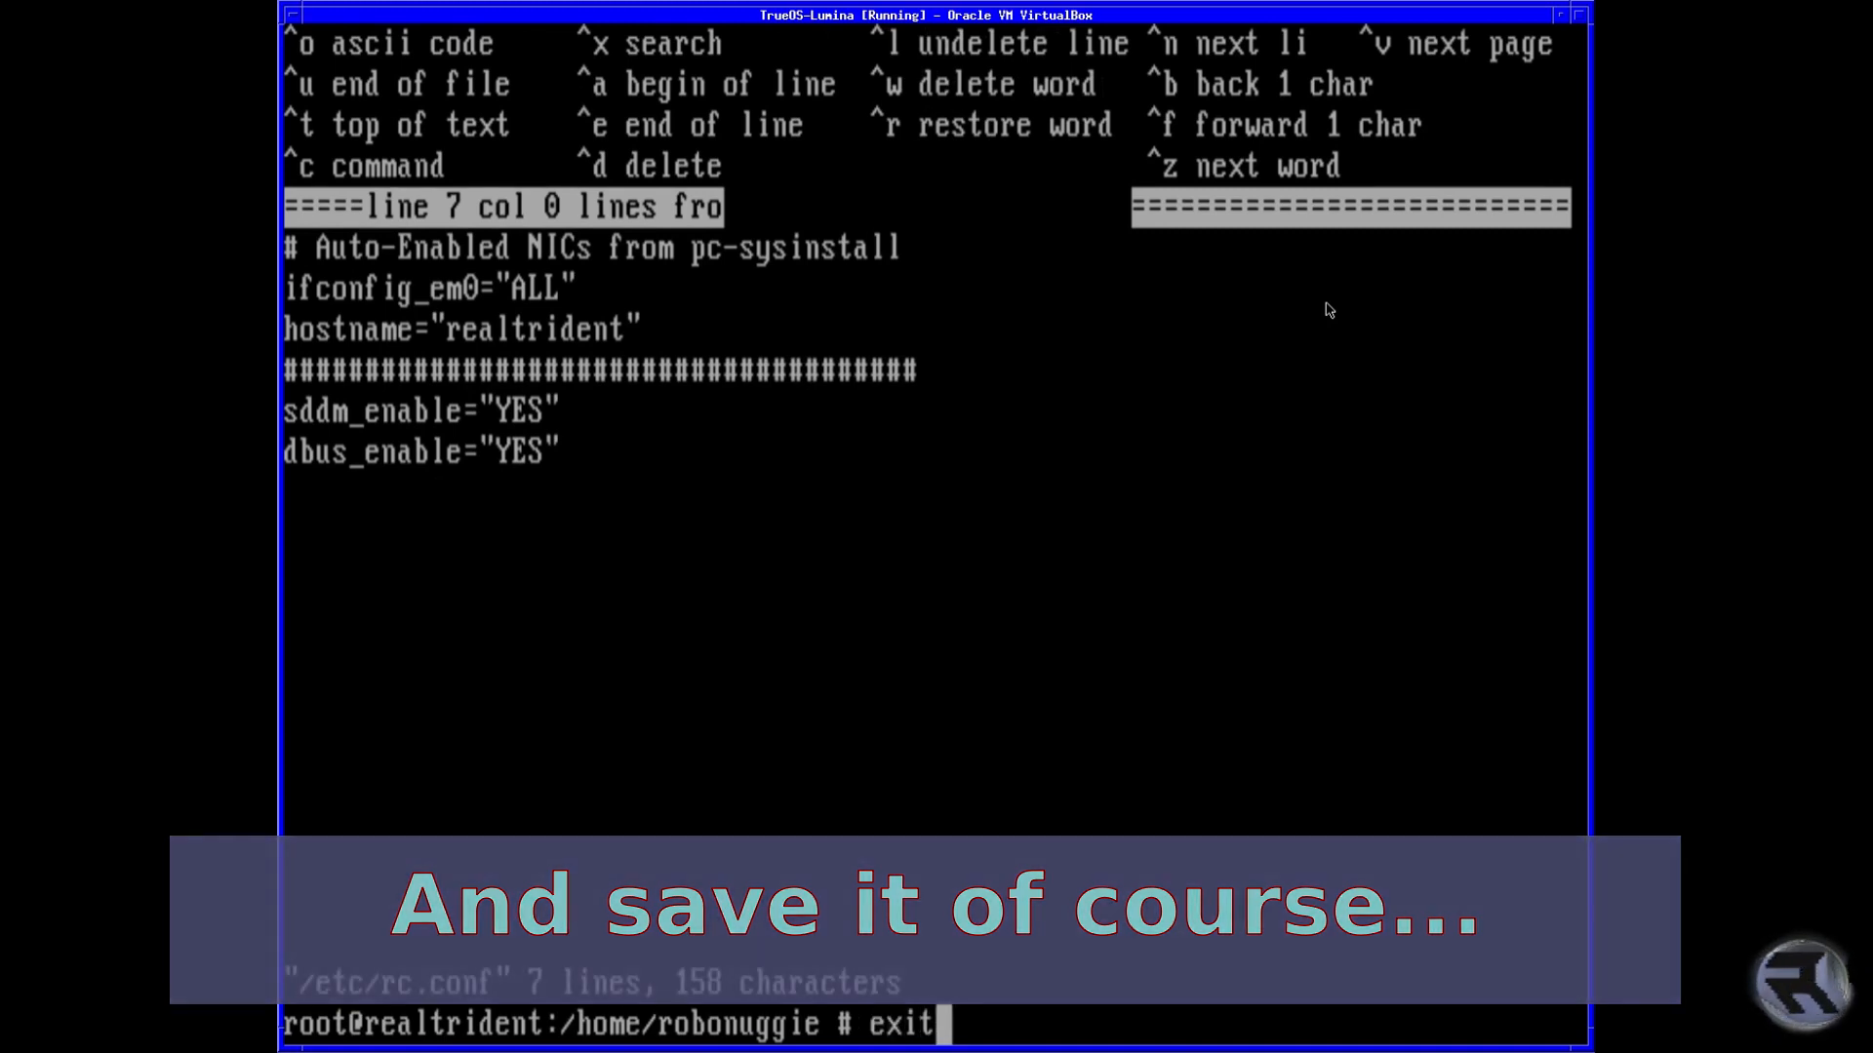
{"action": "key", "text": "Return"}
{"action": "type", "text": "clear"}
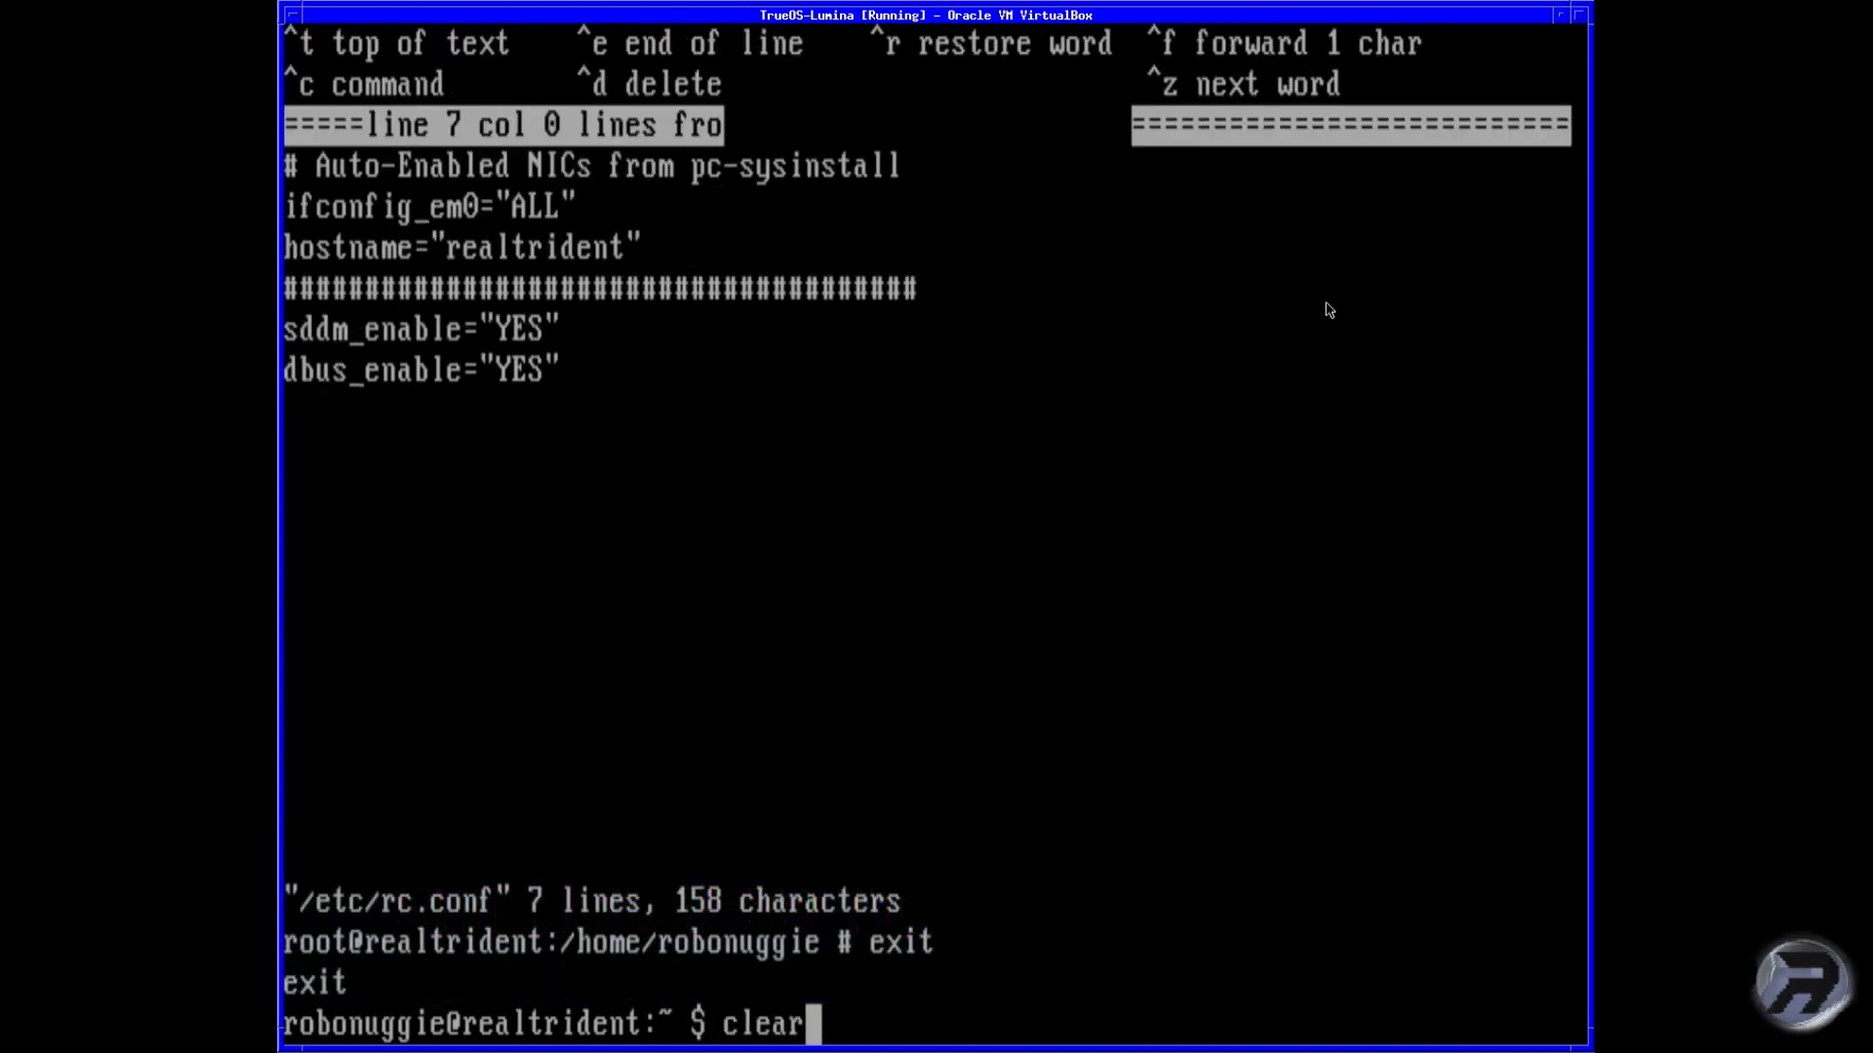
{"action": "key", "text": "Return"}
{"action": "type", "text": "edit "}
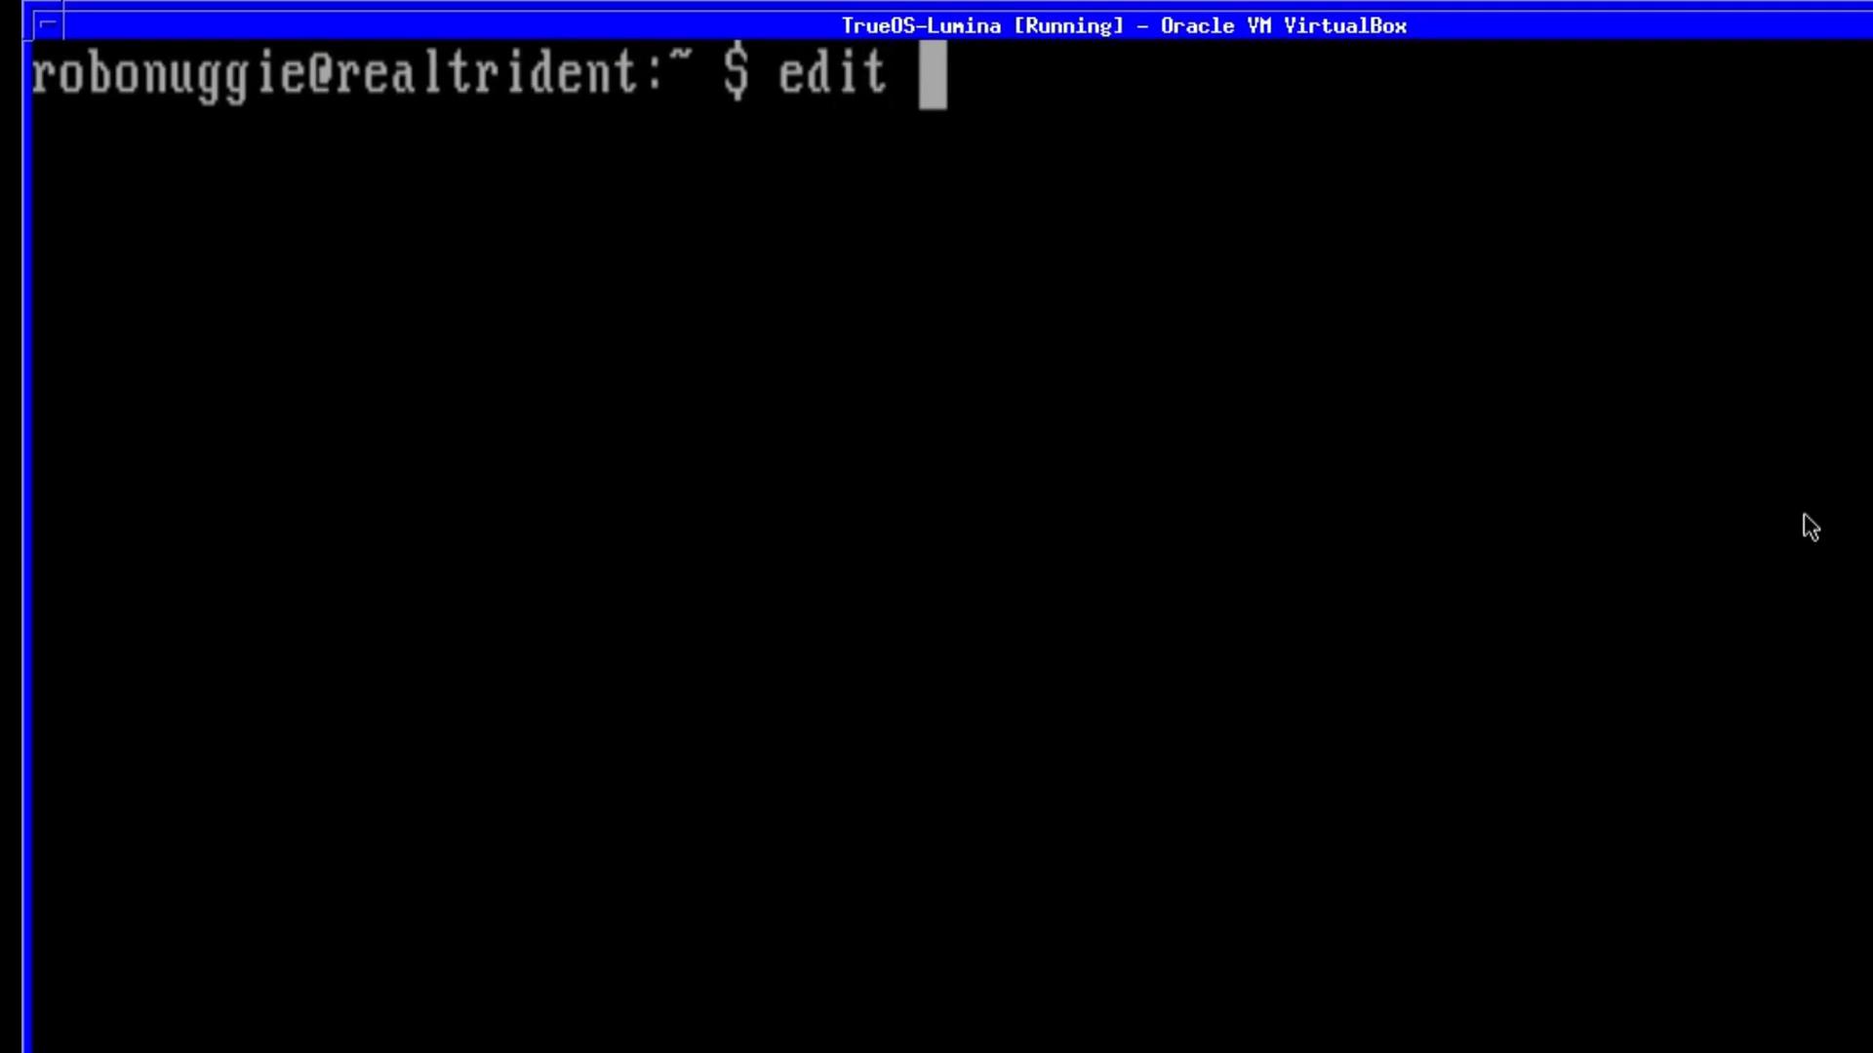
{"action": "type", "text": ".xinitrc"}
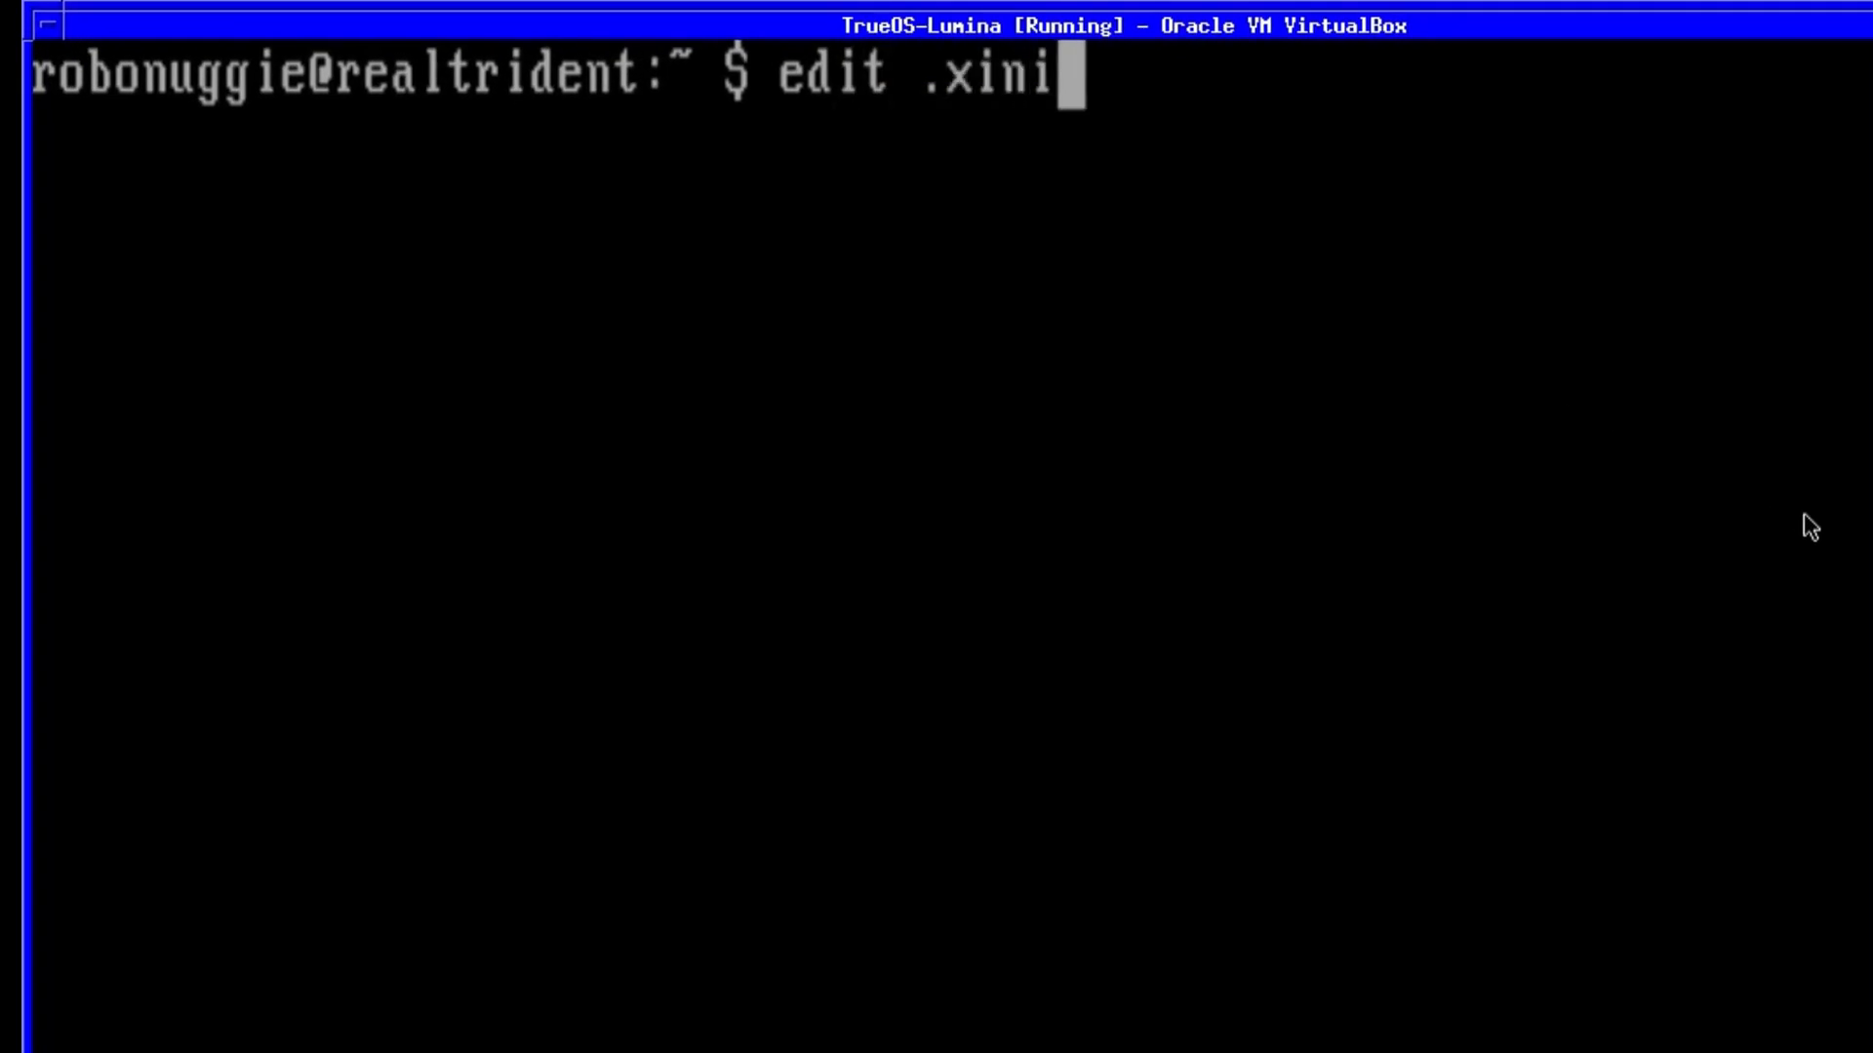
{"action": "key", "text": "Return"}
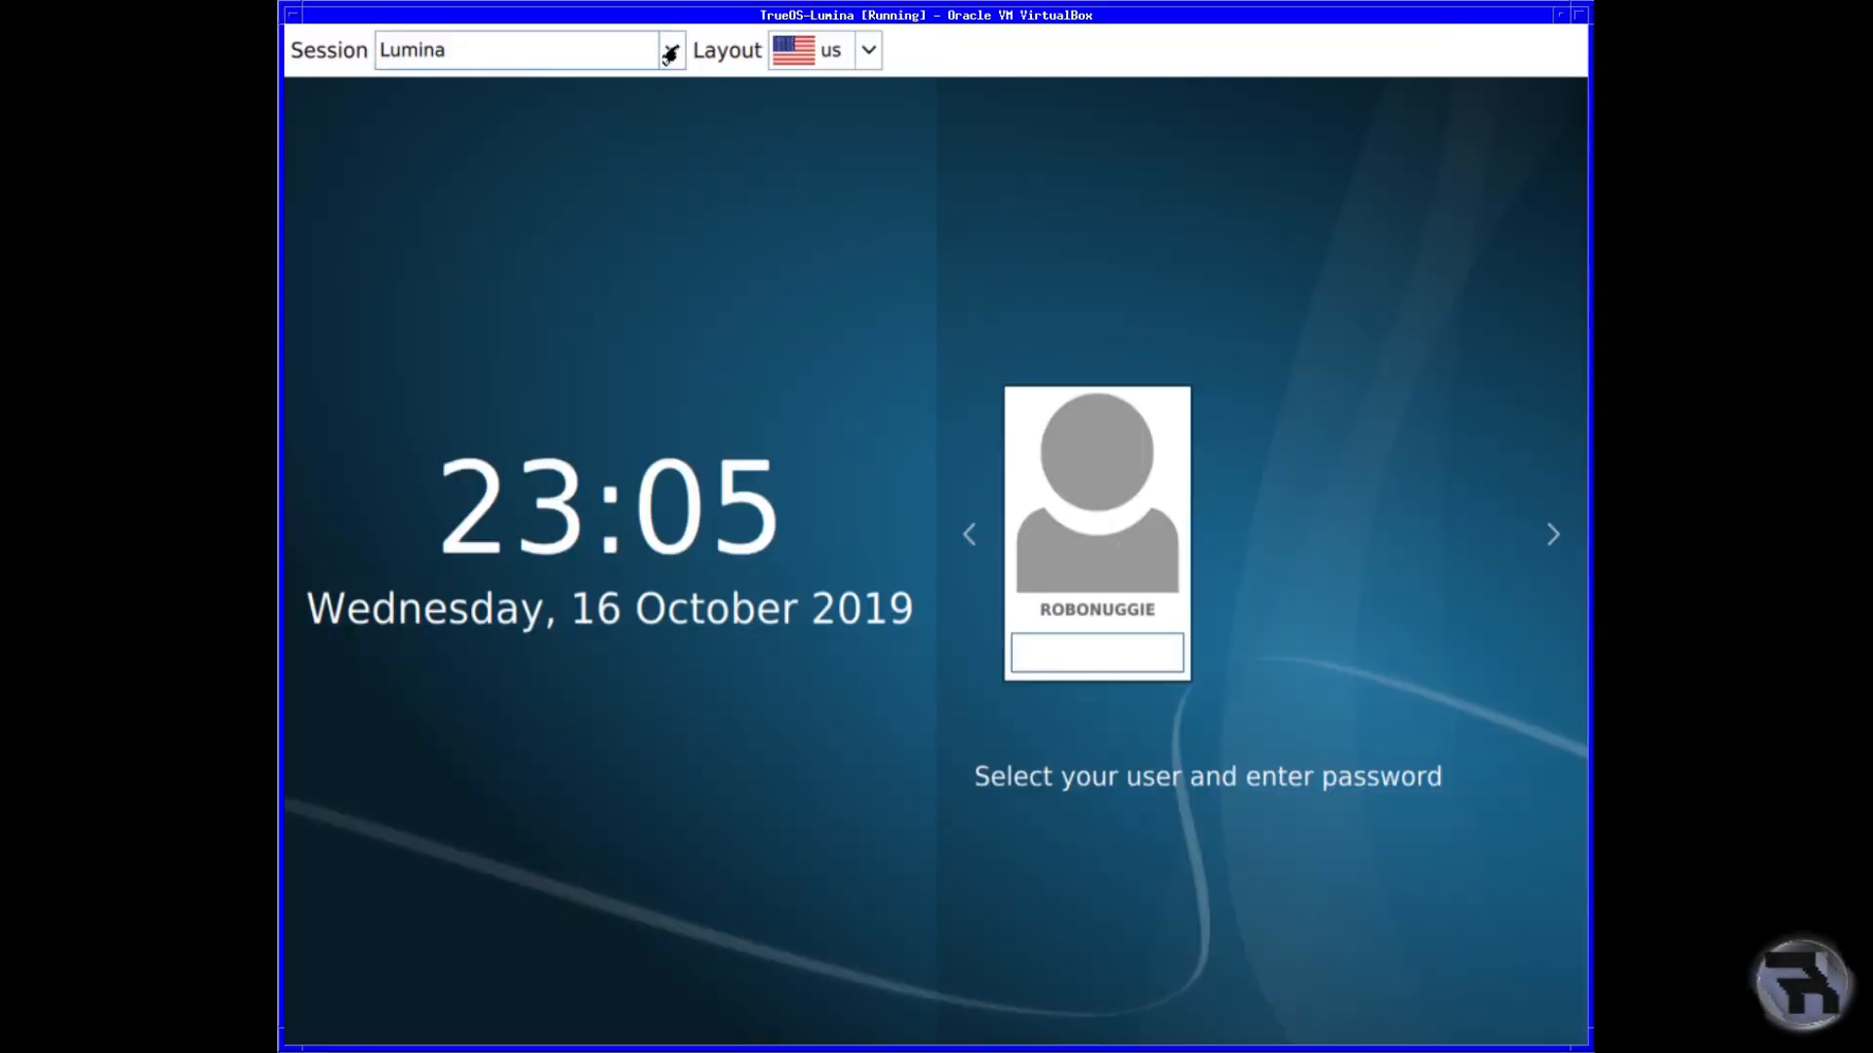
Keep Lumina as the SDDM session and log in with the user's password.
{"action": "left_click", "coordinate": [670, 54]}
{"action": "left_click", "coordinate": [670, 54]}
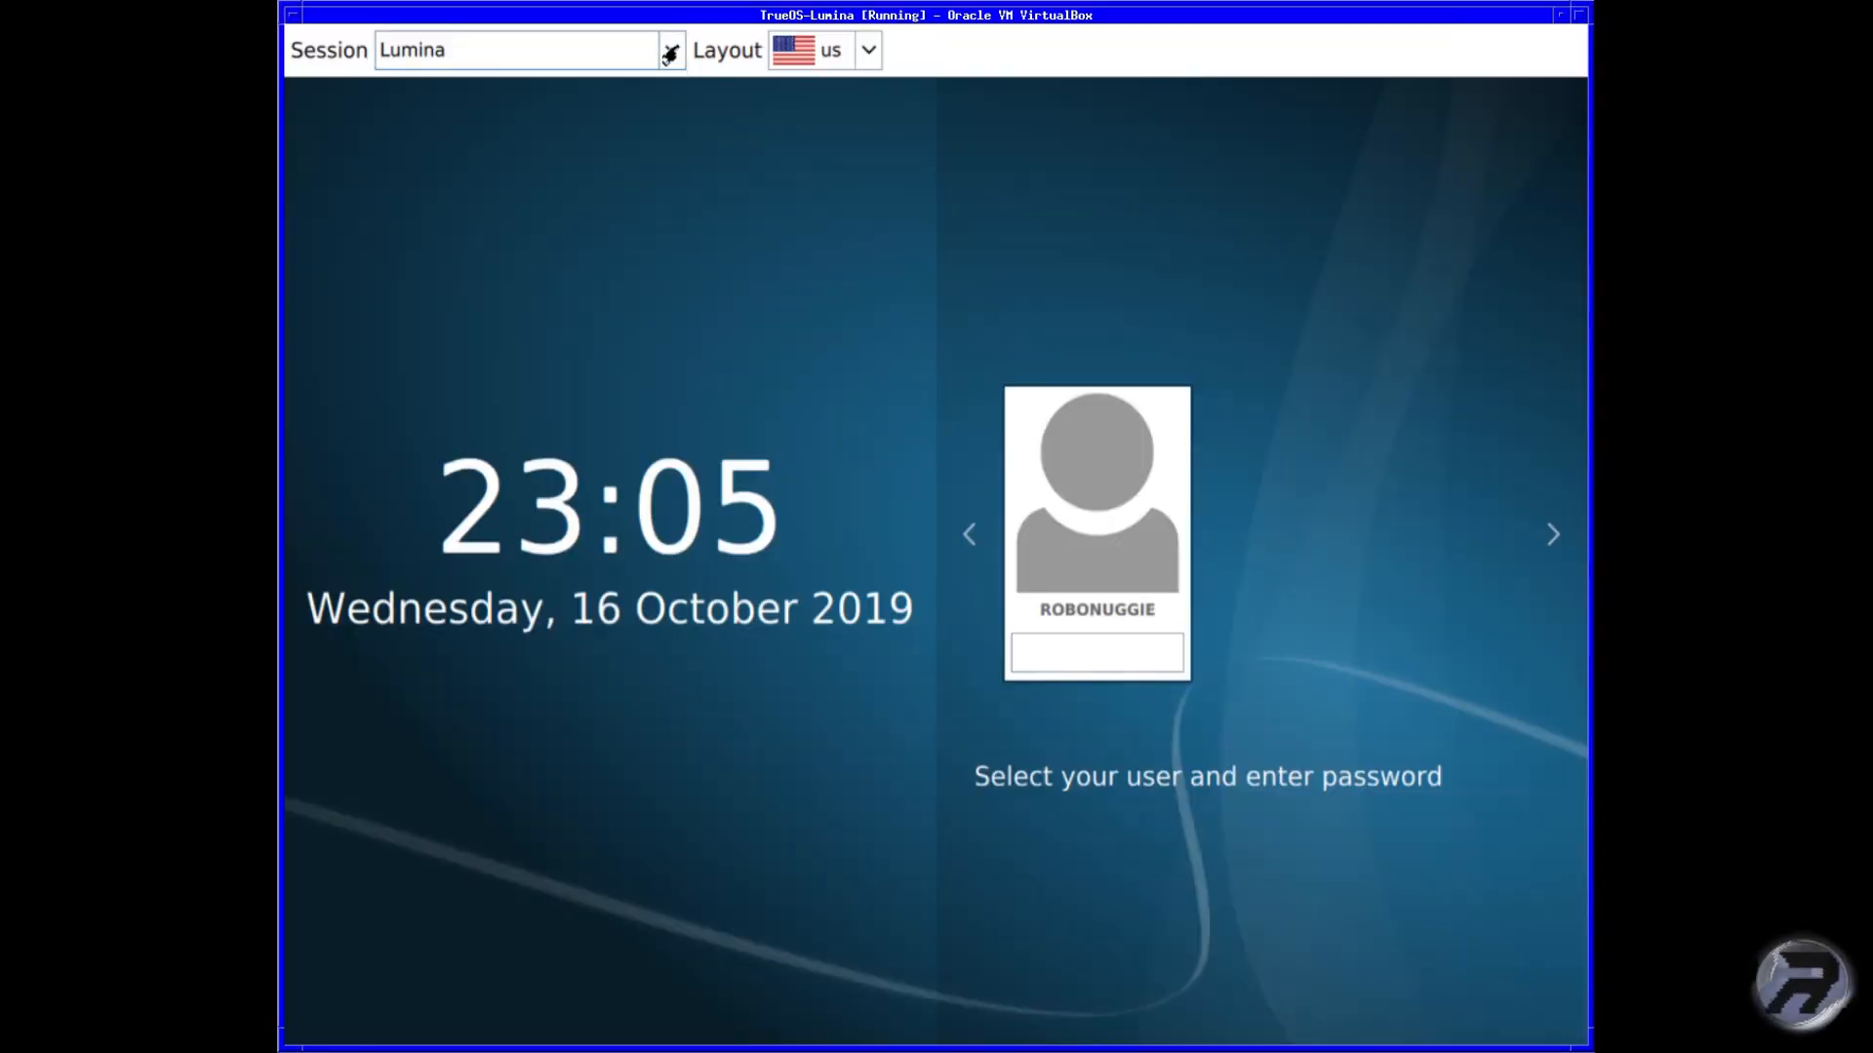
{"action": "left_click", "coordinate": [1147, 651]}
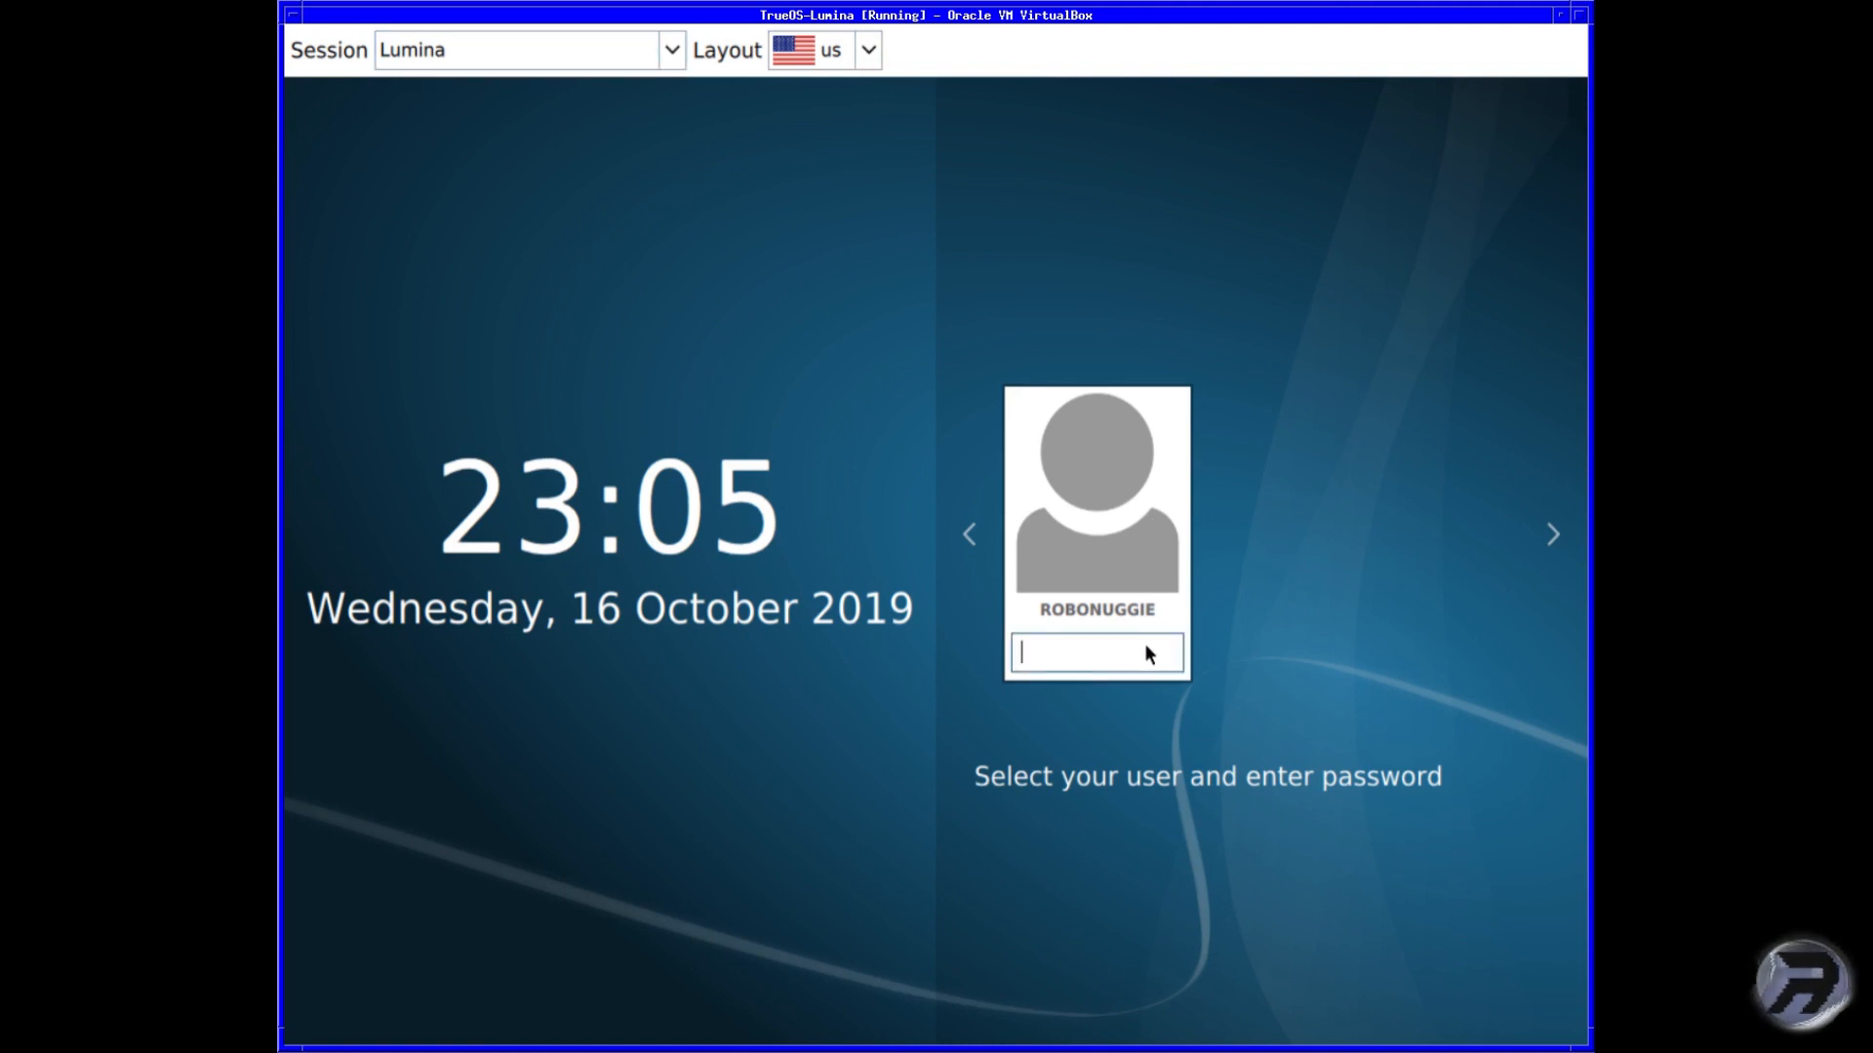
{"action": "type", "text": "****"}
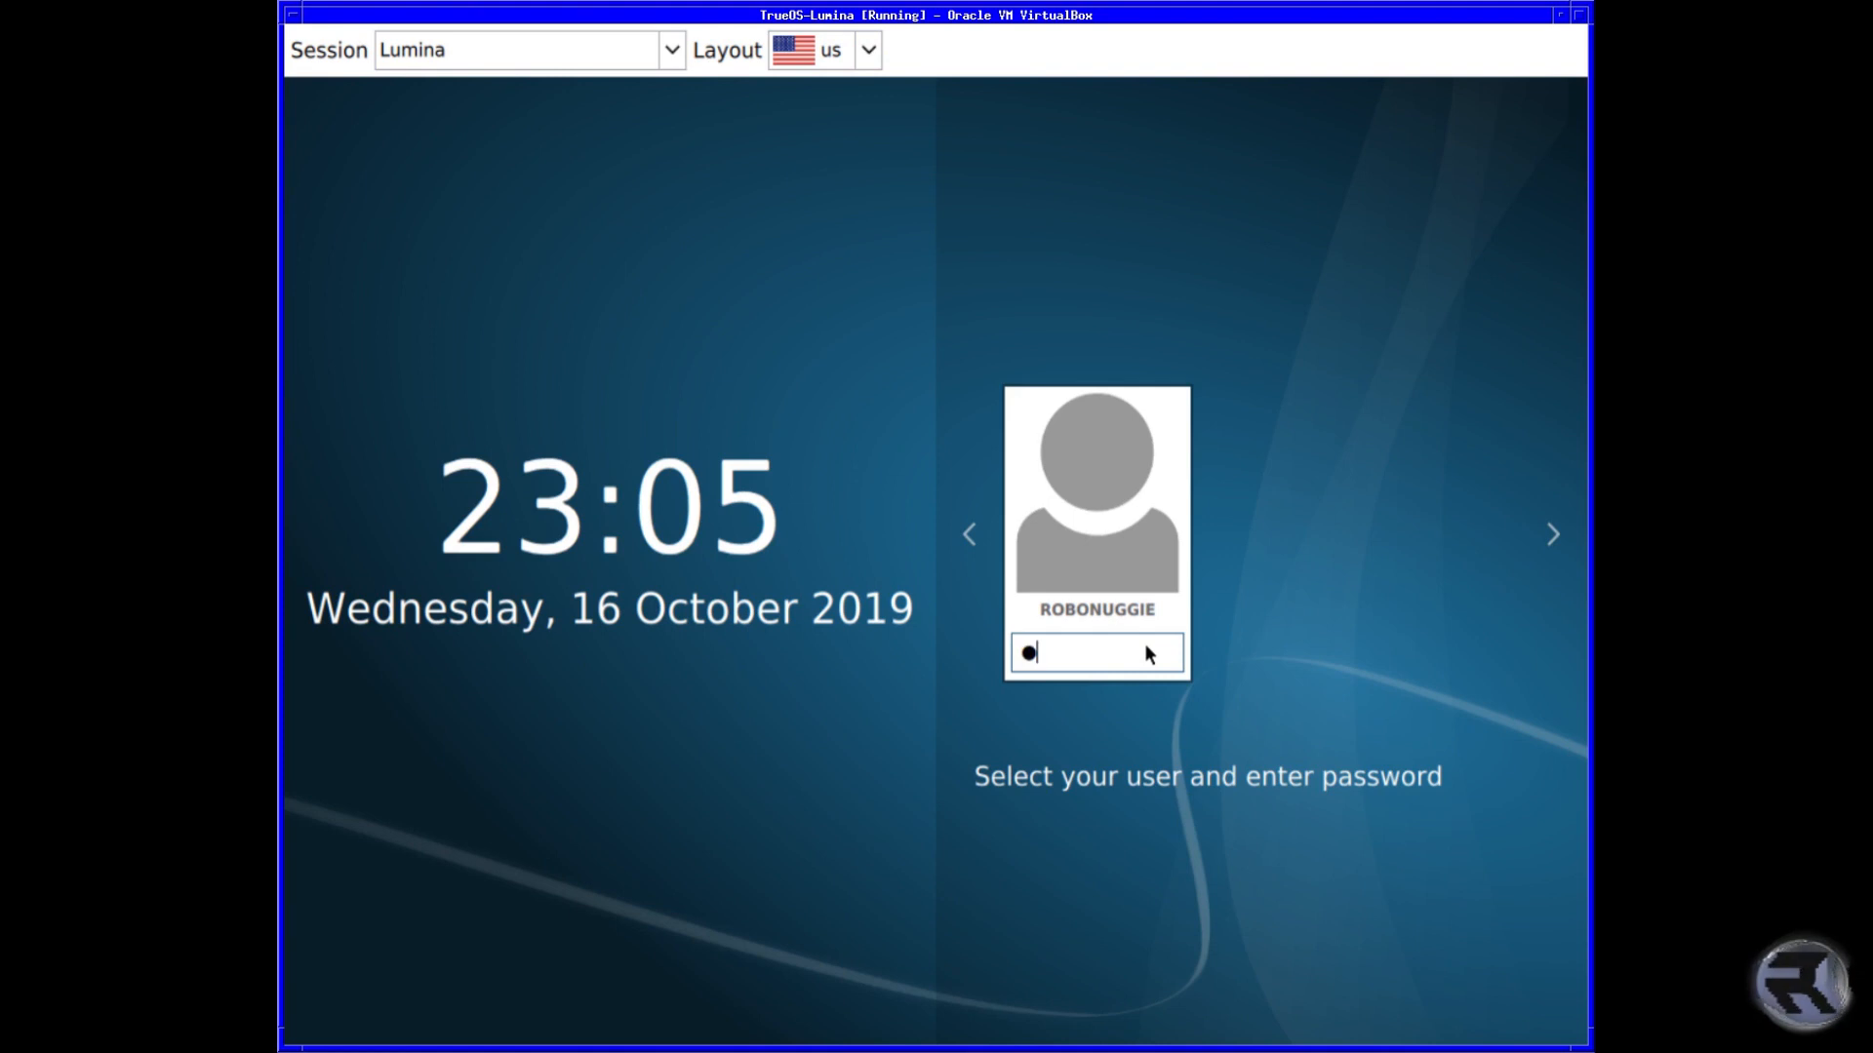
{"action": "type", "text": "****"}
{"action": "key", "text": "Return"}
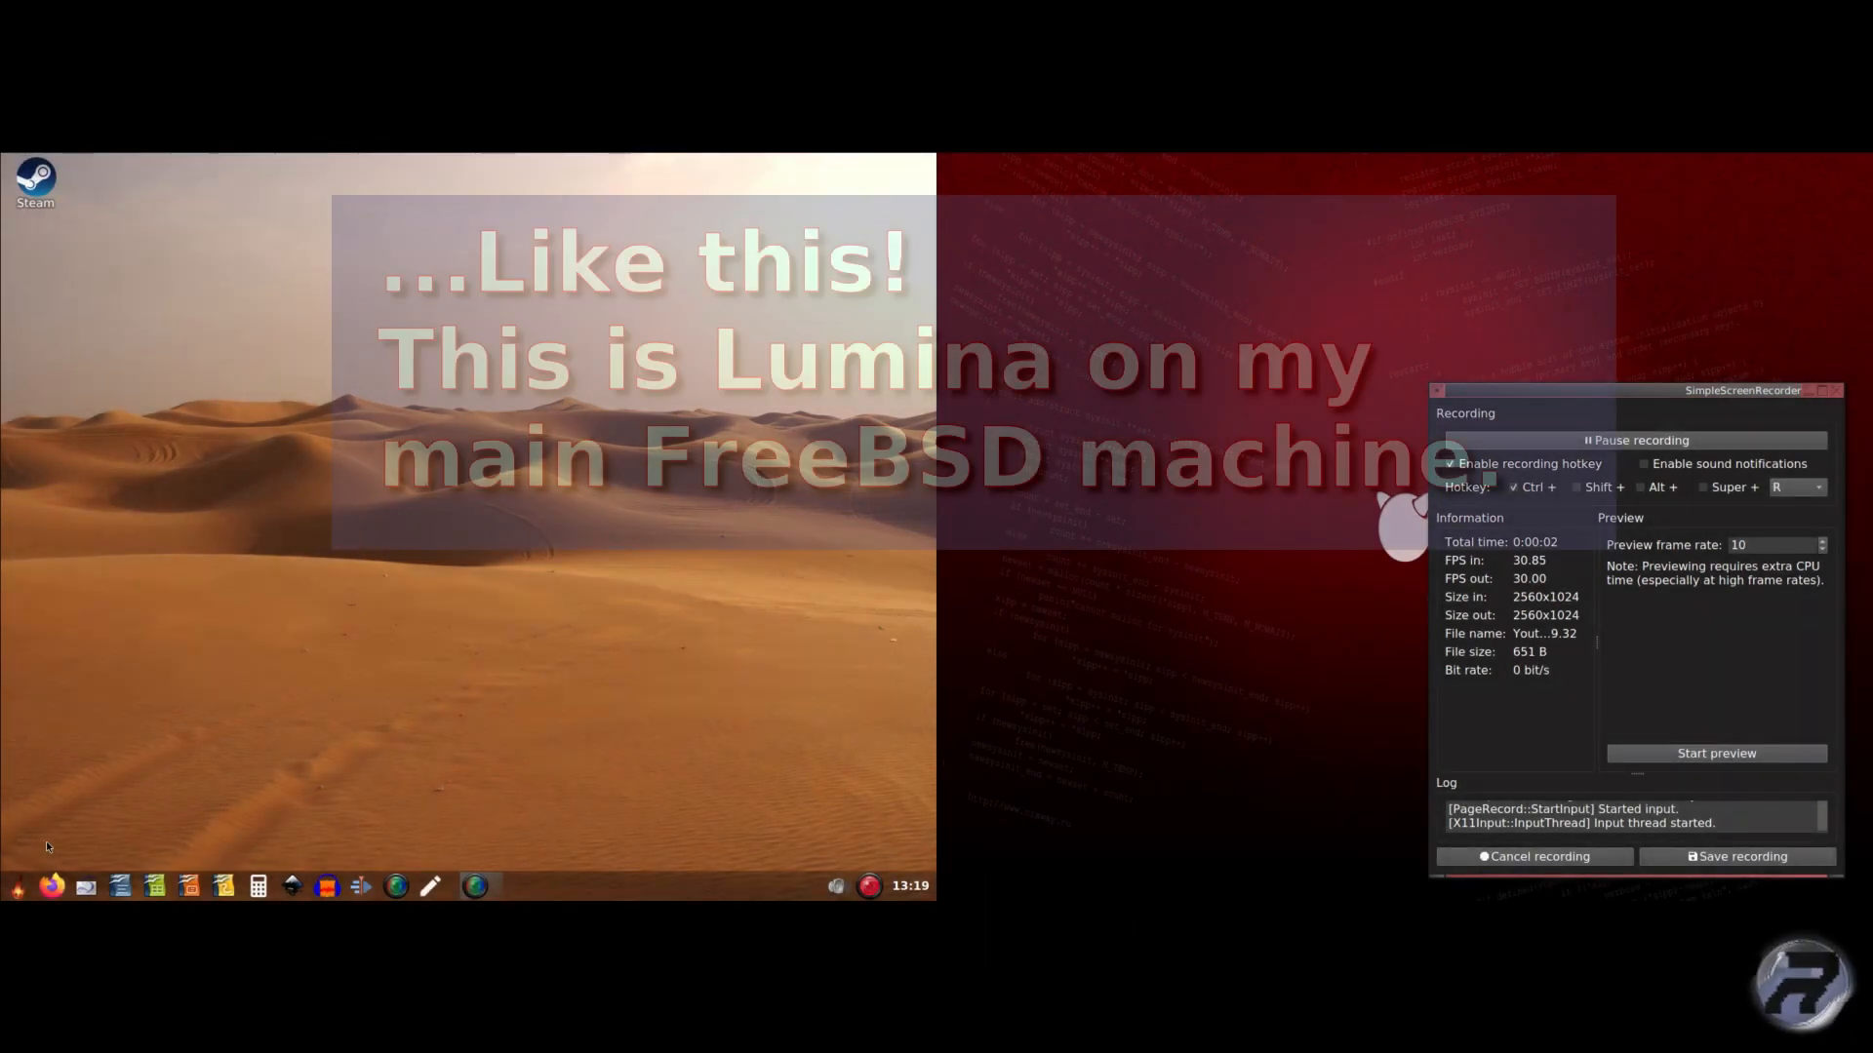
{"action": "left_click", "coordinate": [19, 887]}
{"action": "left_click", "coordinate": [20, 891]}
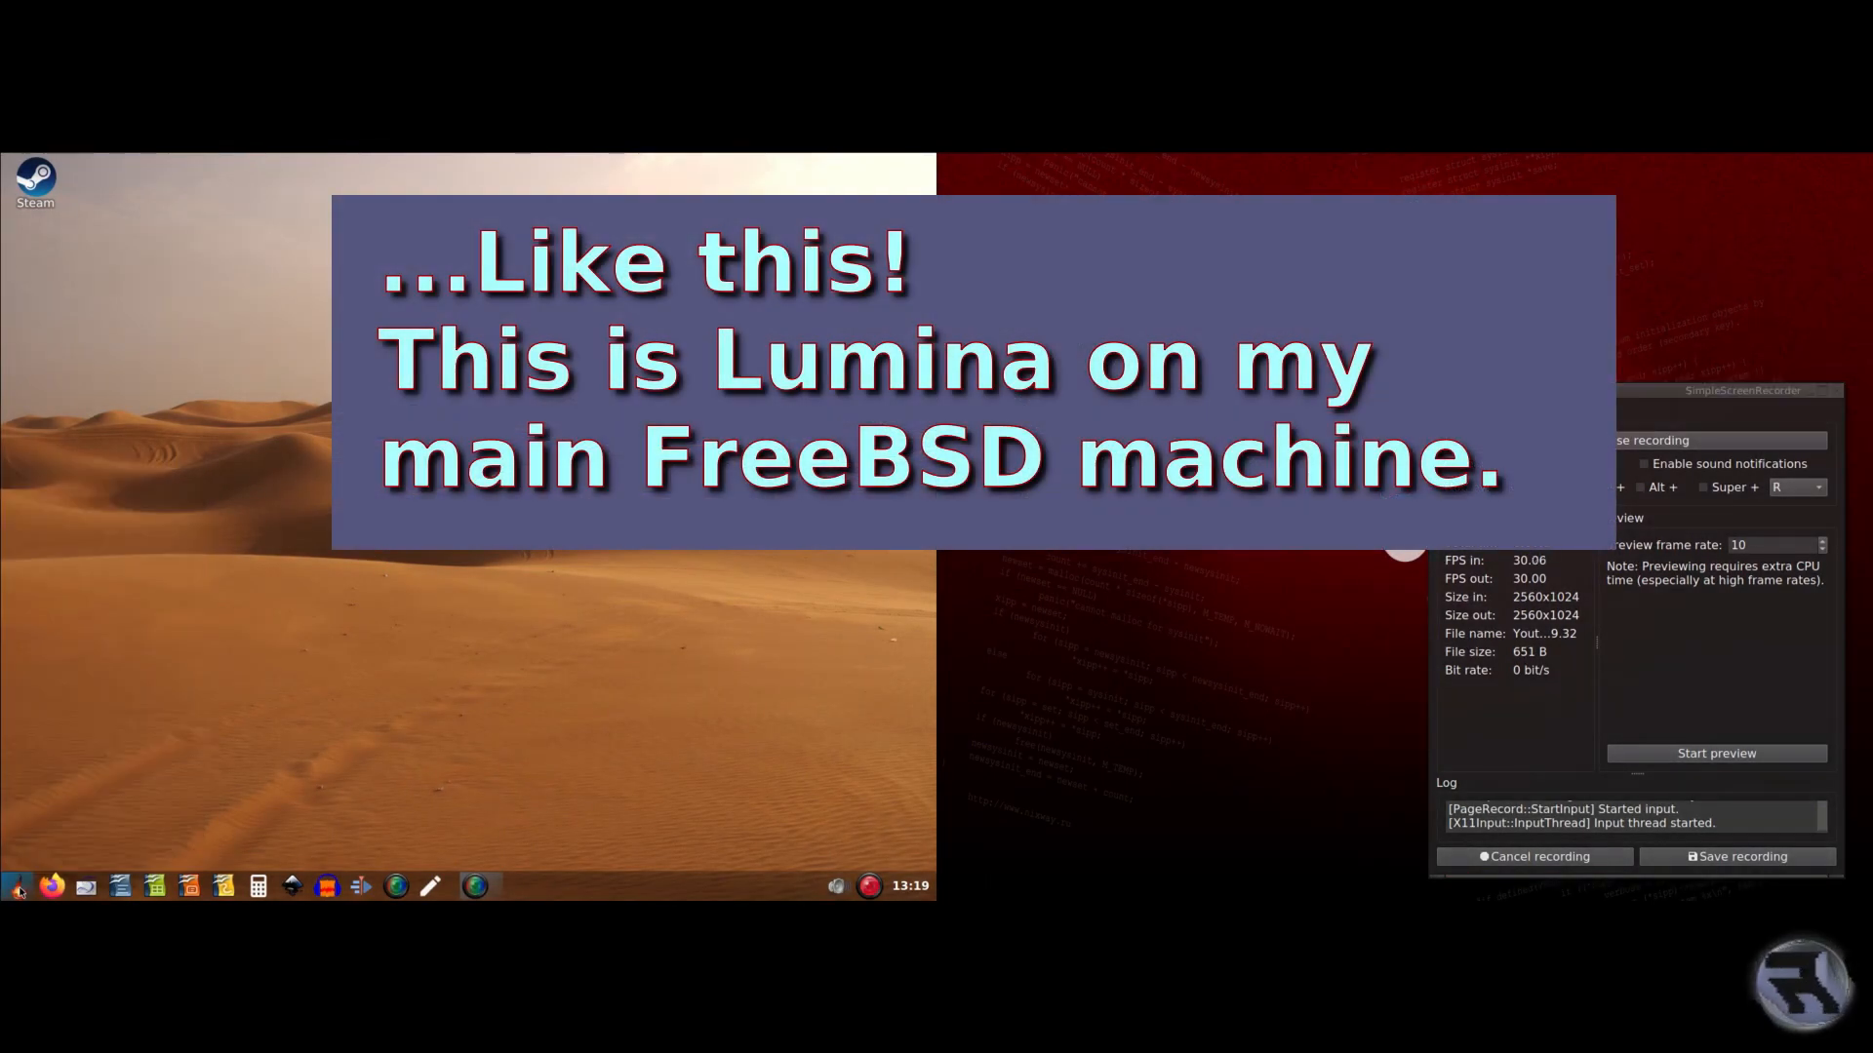
{"action": "left_click", "coordinate": [1681, 766]}
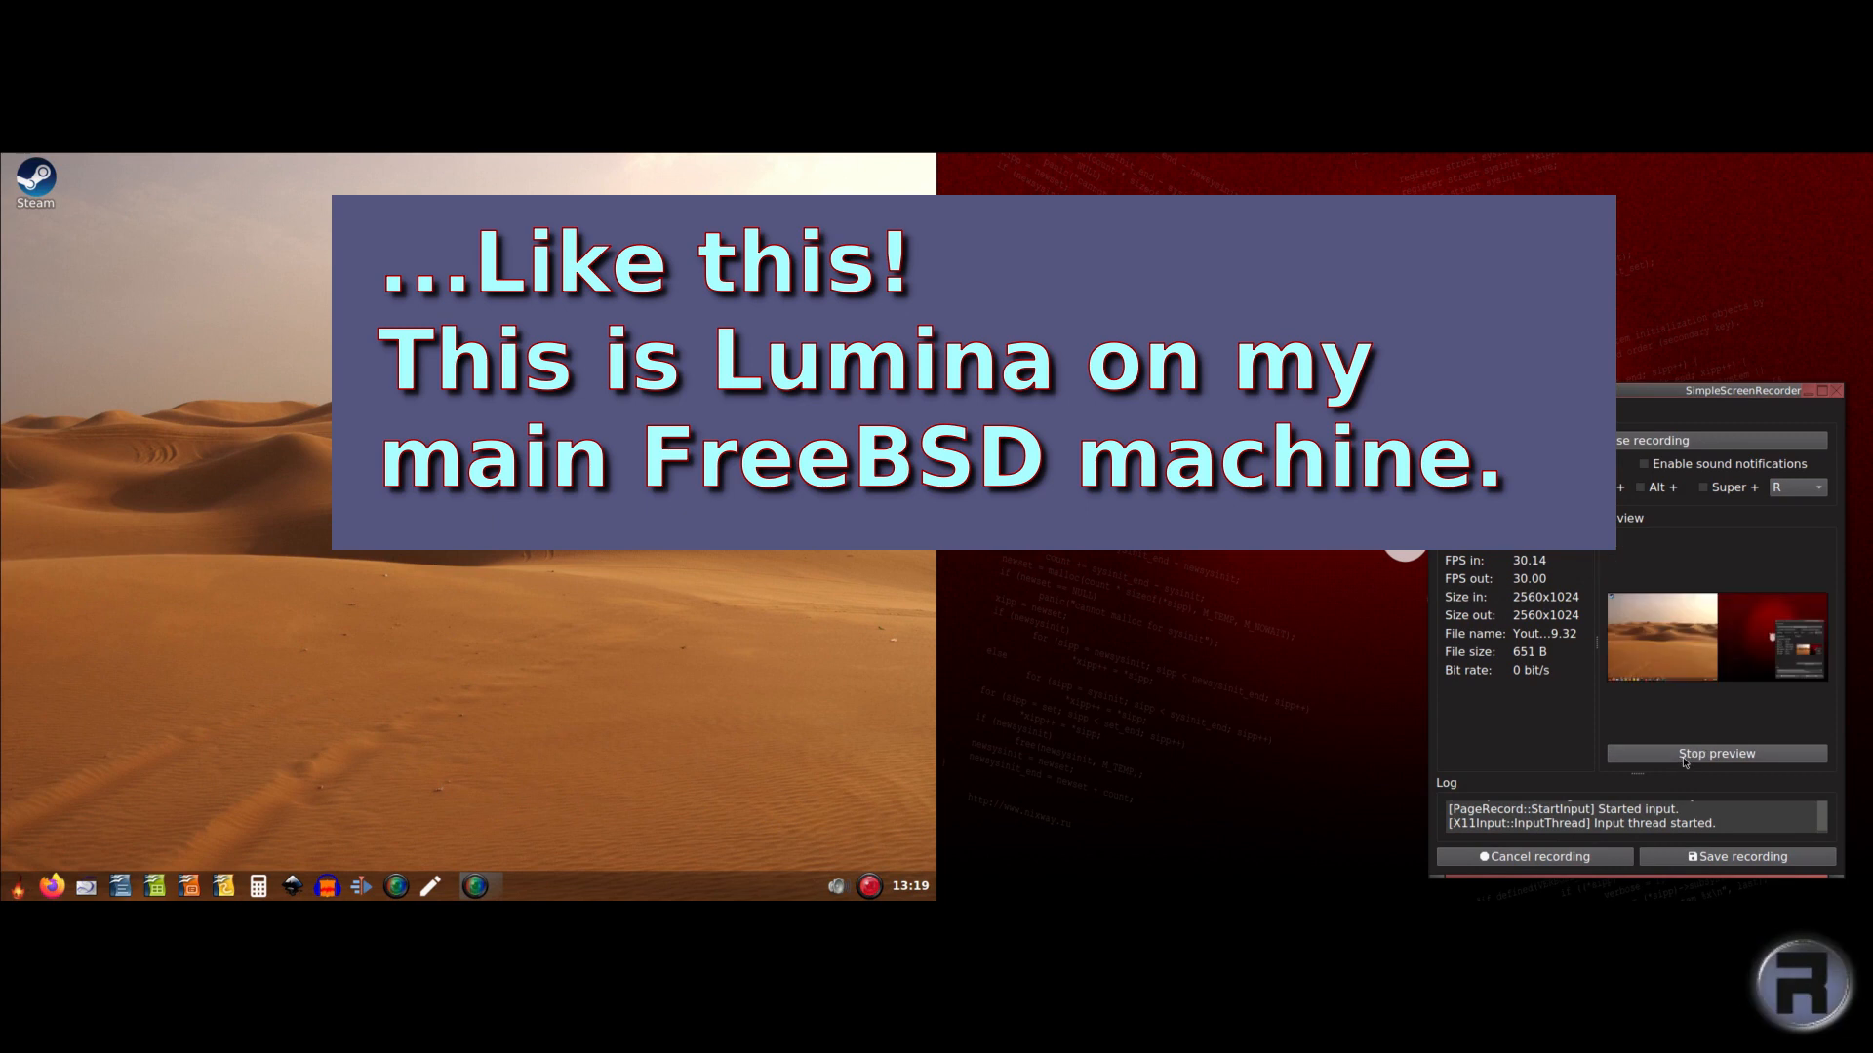
{"action": "left_click", "coordinate": [19, 887]}
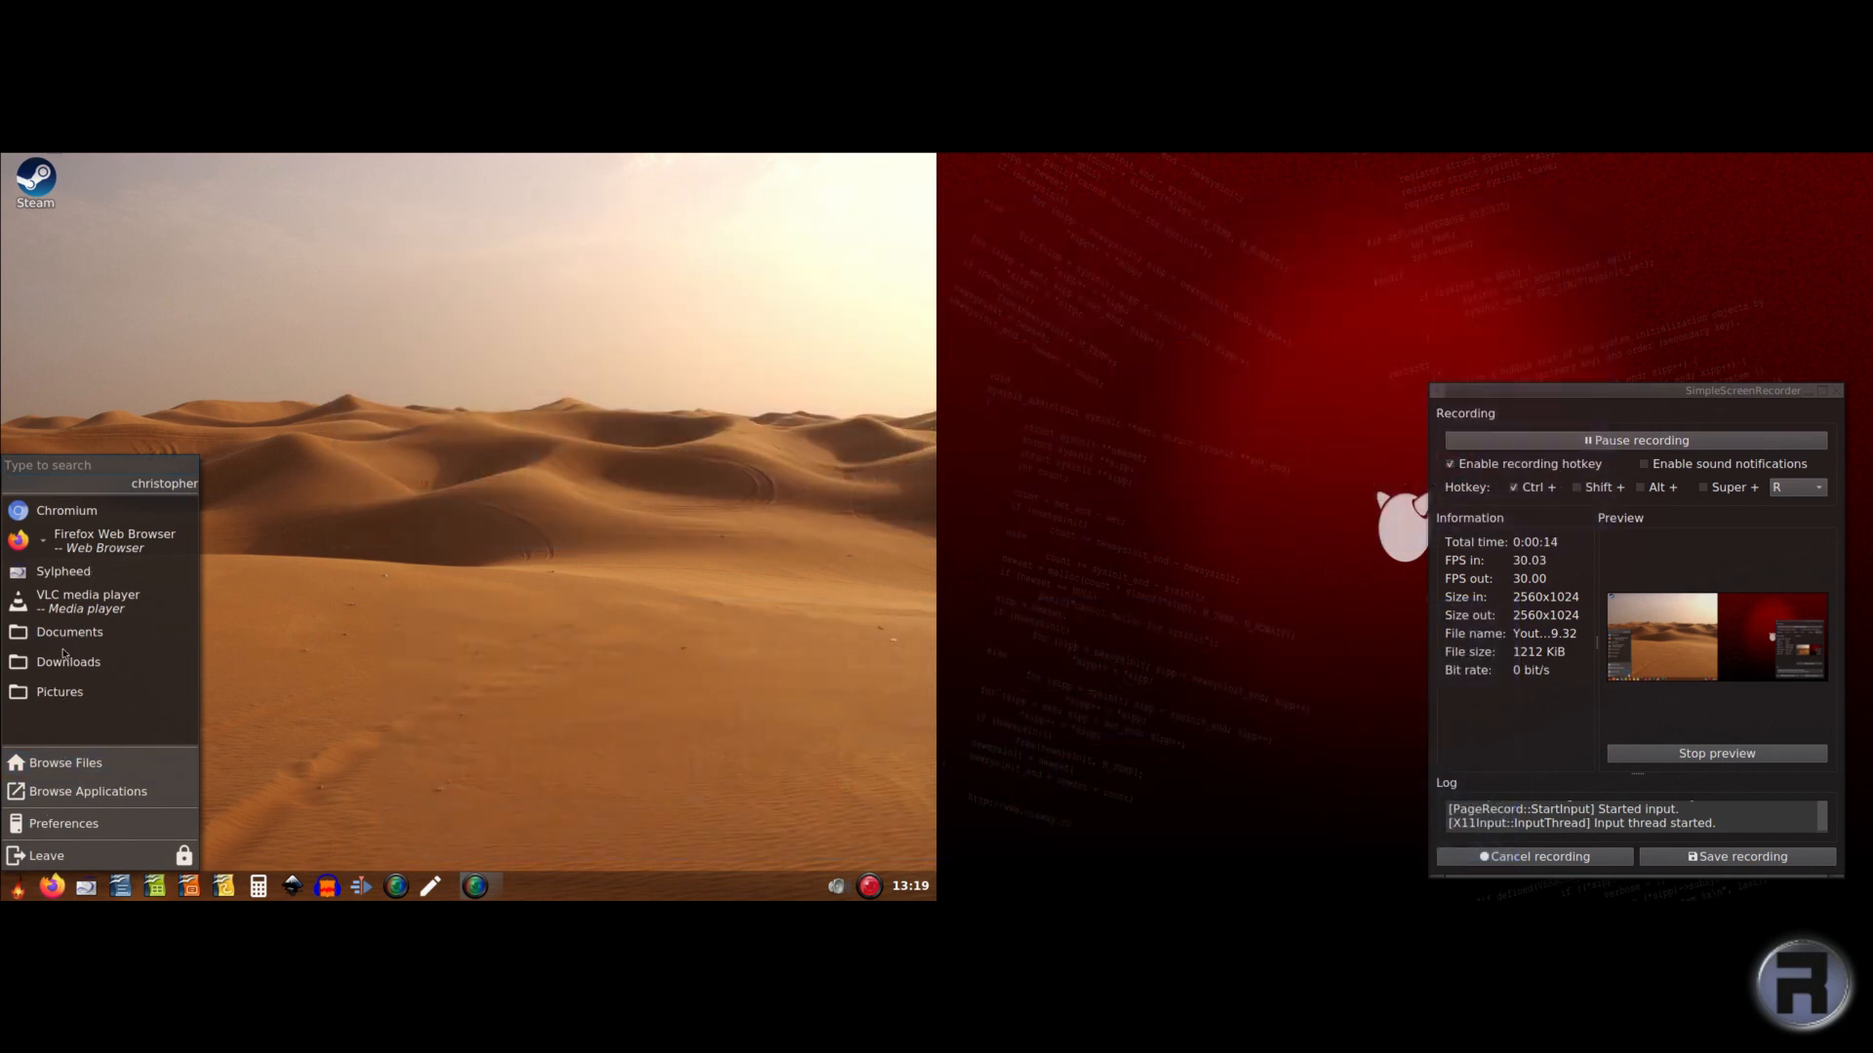
{"action": "left_click", "coordinate": [44, 793]}
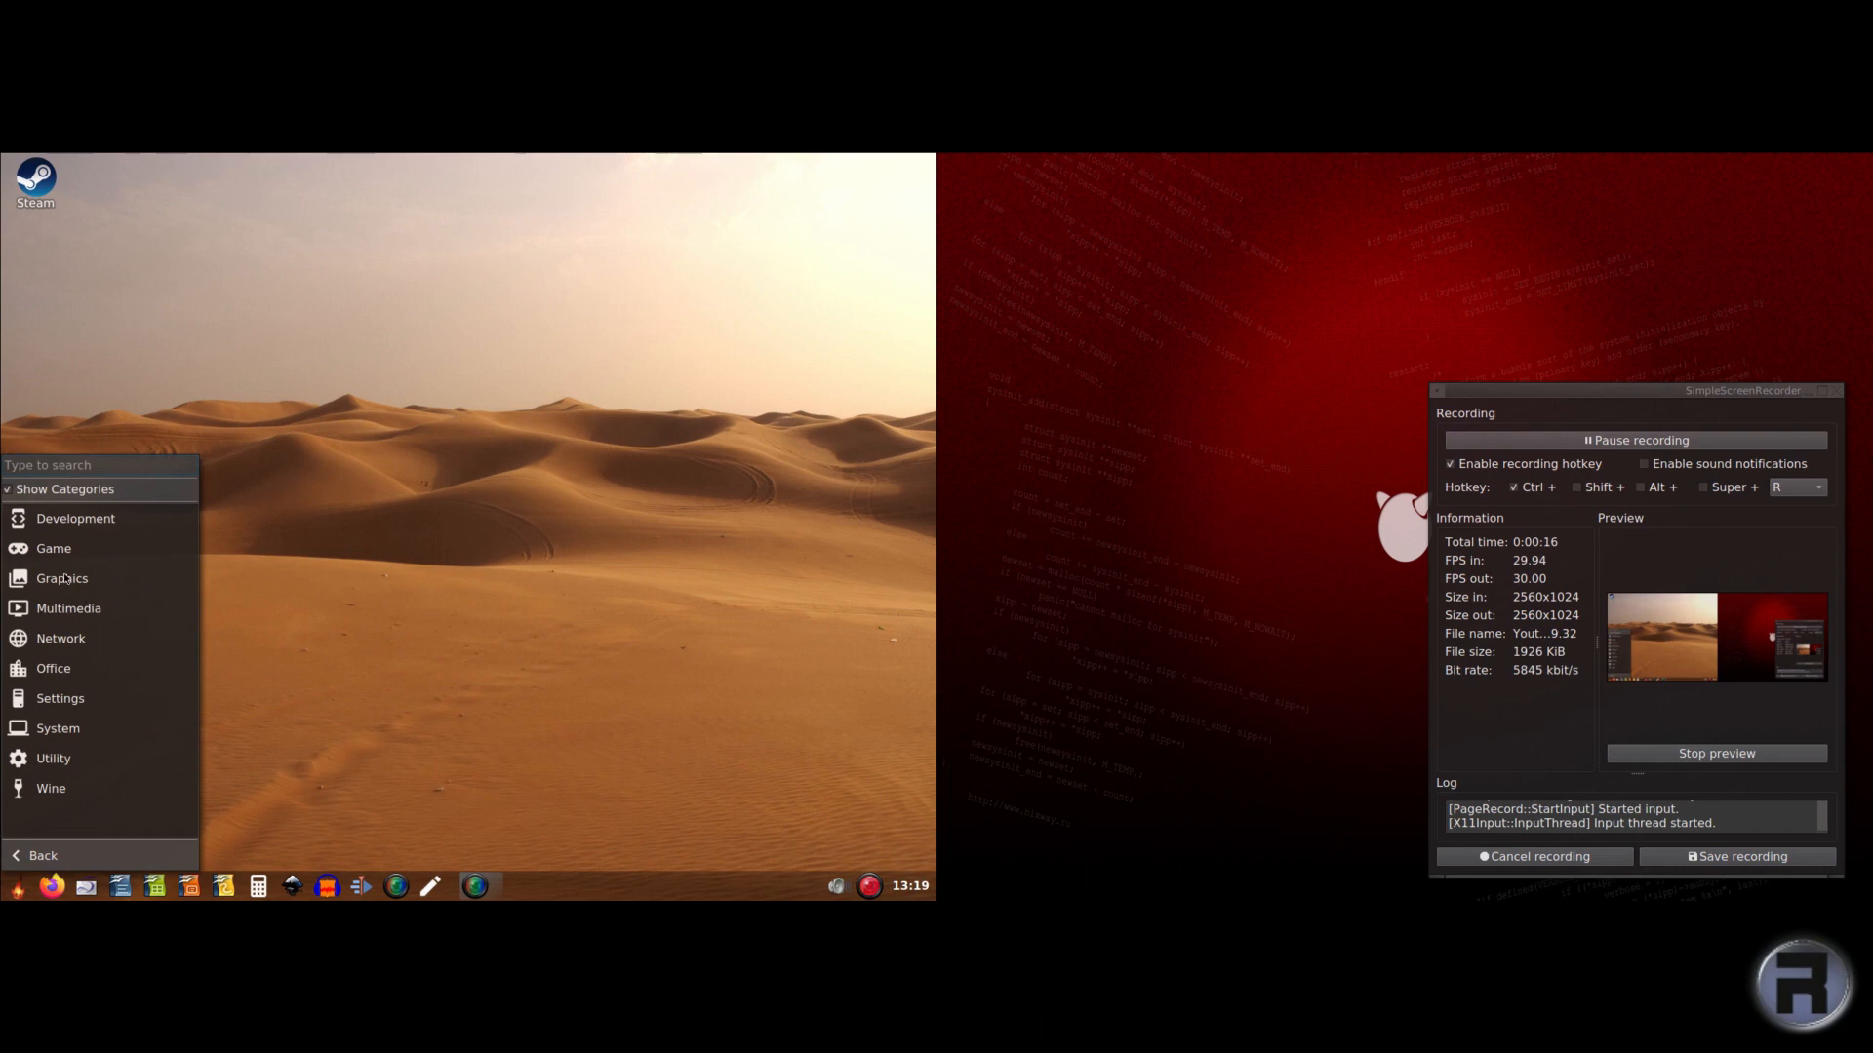
{"action": "left_click", "coordinate": [44, 670]}
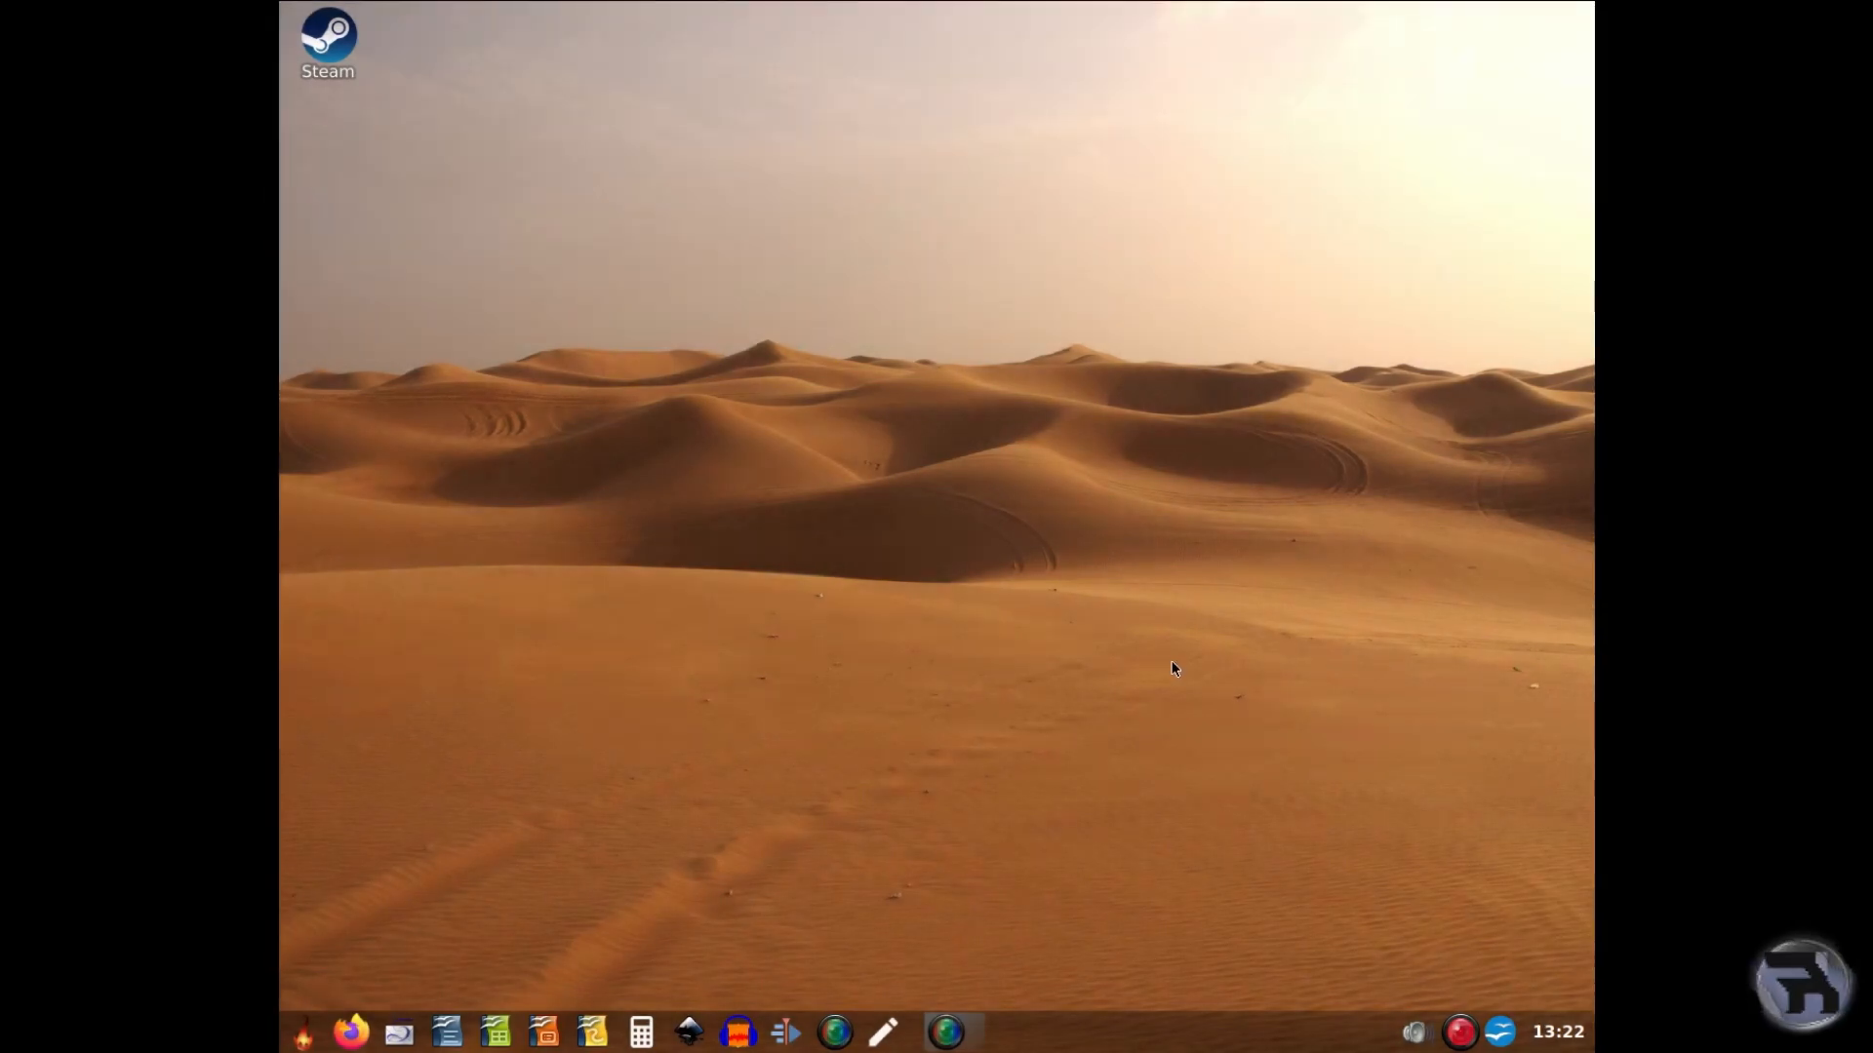
Lower the sound volume to about 68% from the start menu's Preferences panel.
{"action": "left_click", "coordinate": [305, 1030]}
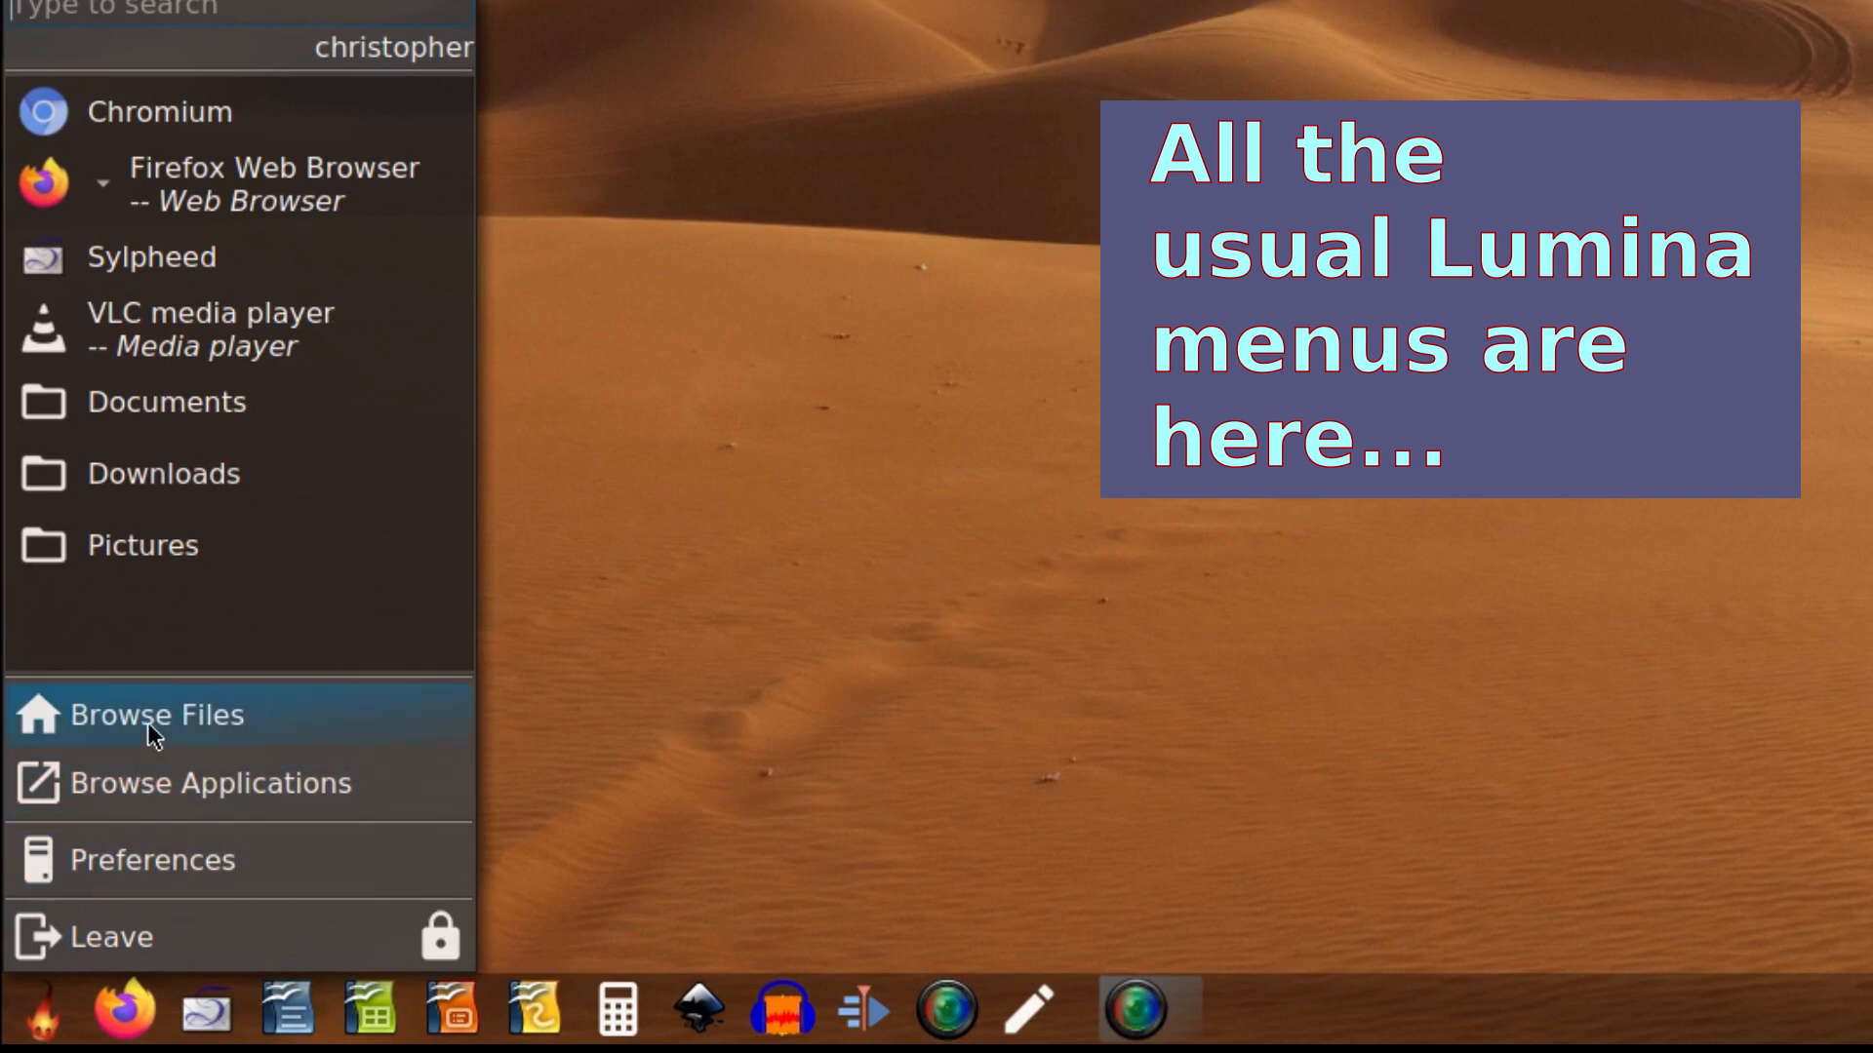
{"action": "left_click", "coordinate": [150, 858]}
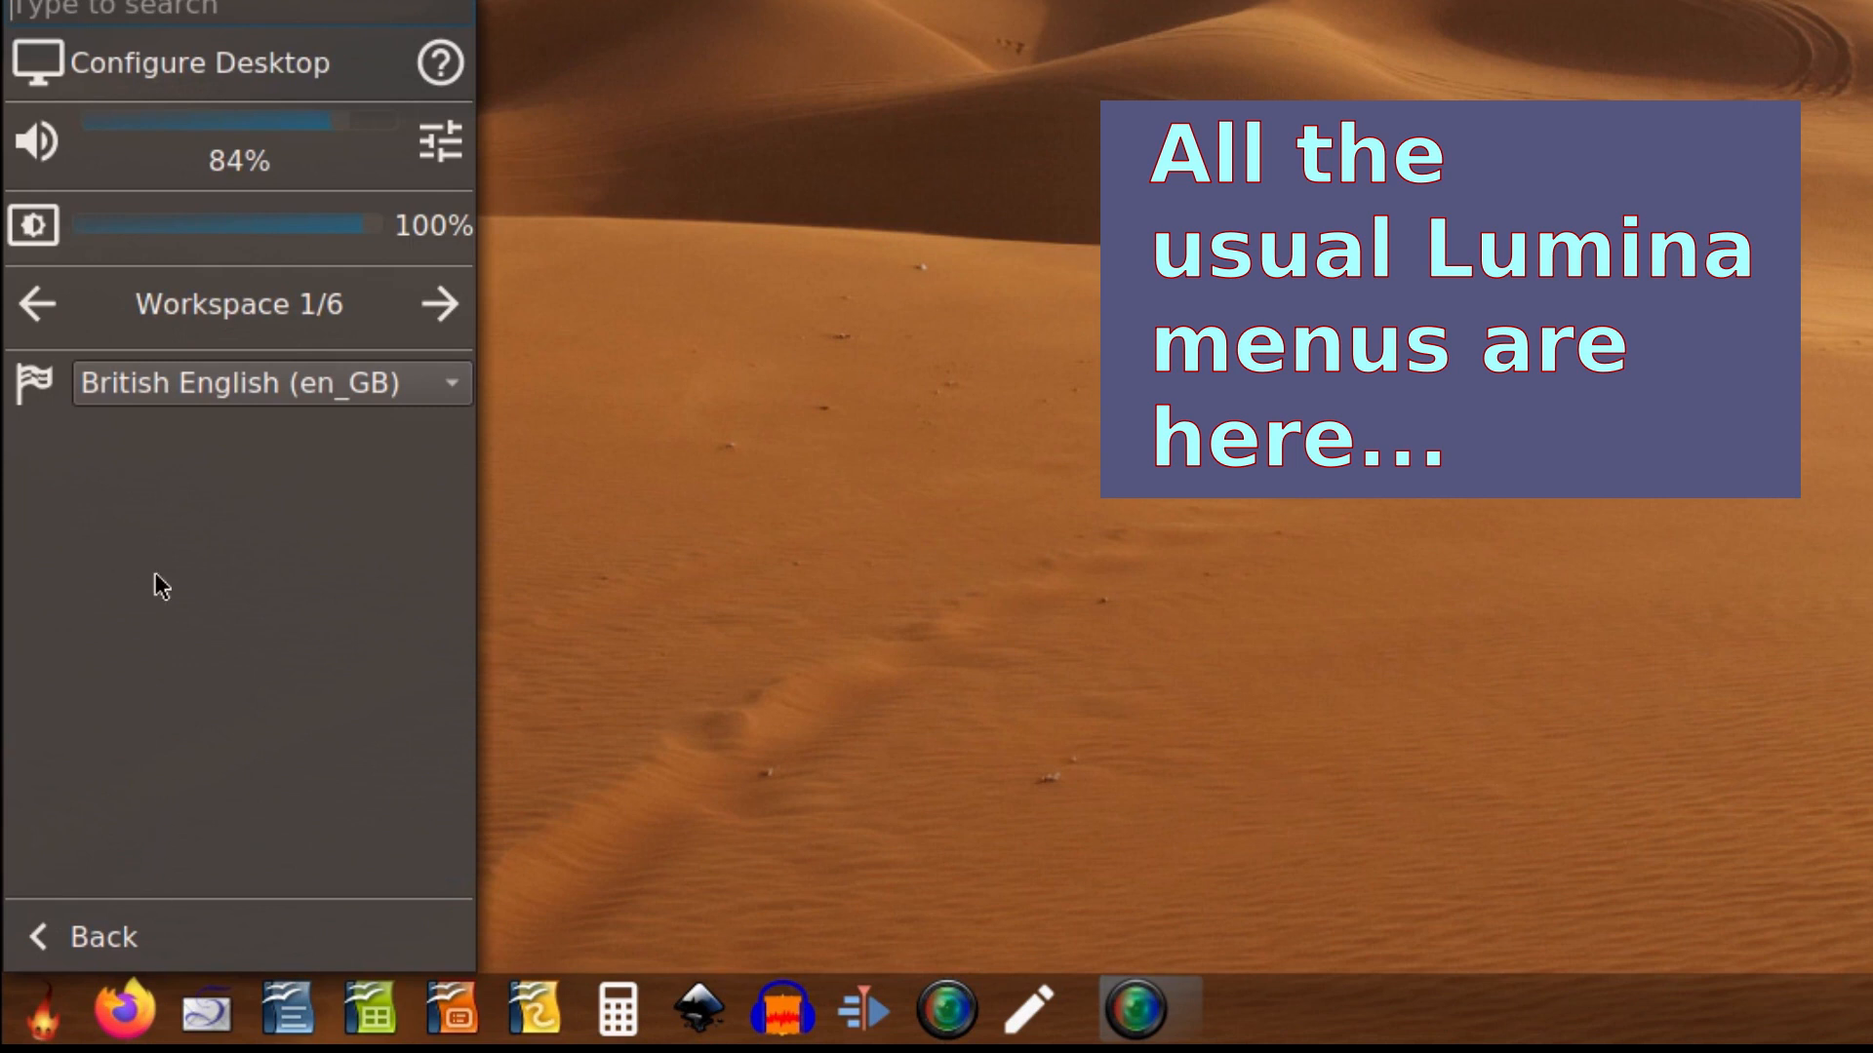
{"action": "left_click_drag", "start_coordinate": [324, 114], "coordinate": [281, 132]}
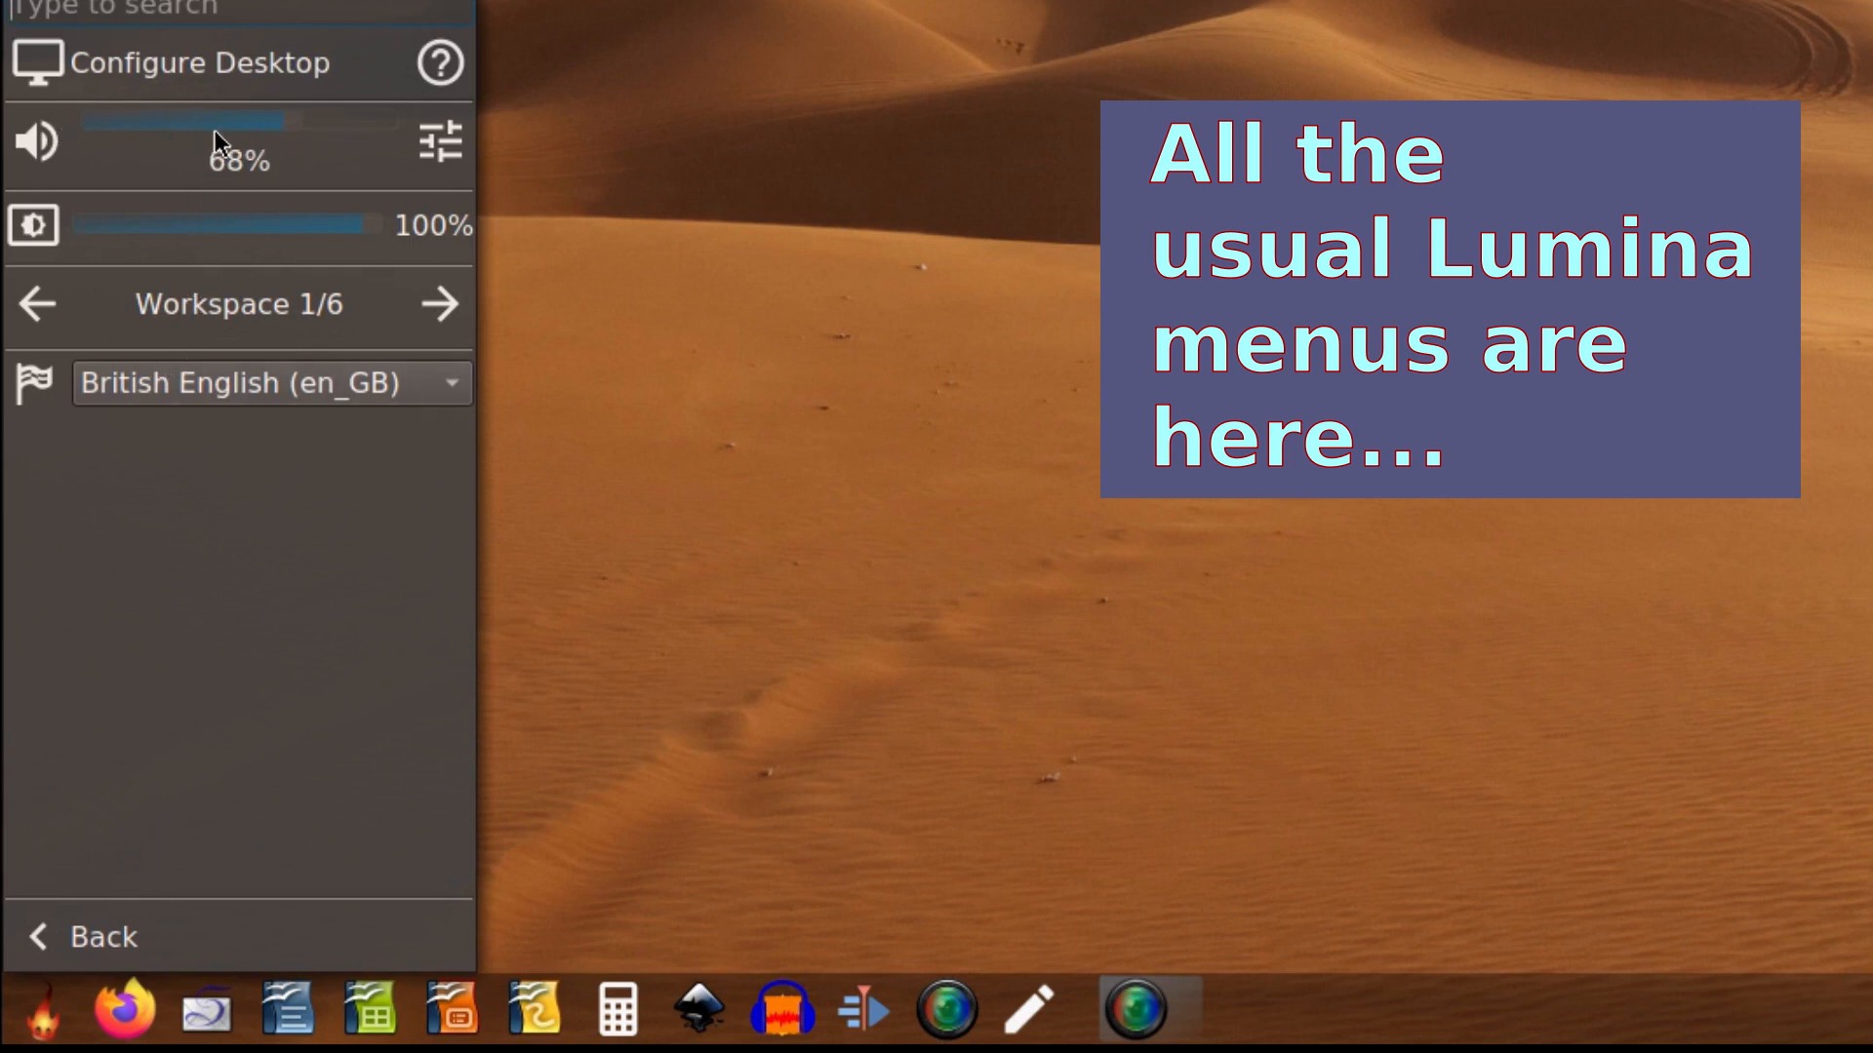
{"action": "key", "text": "Escape"}
Enlarge the Browse Applications menu and toggle Show Categories, ending on the category list.
{"action": "left_click", "coordinate": [48, 1010]}
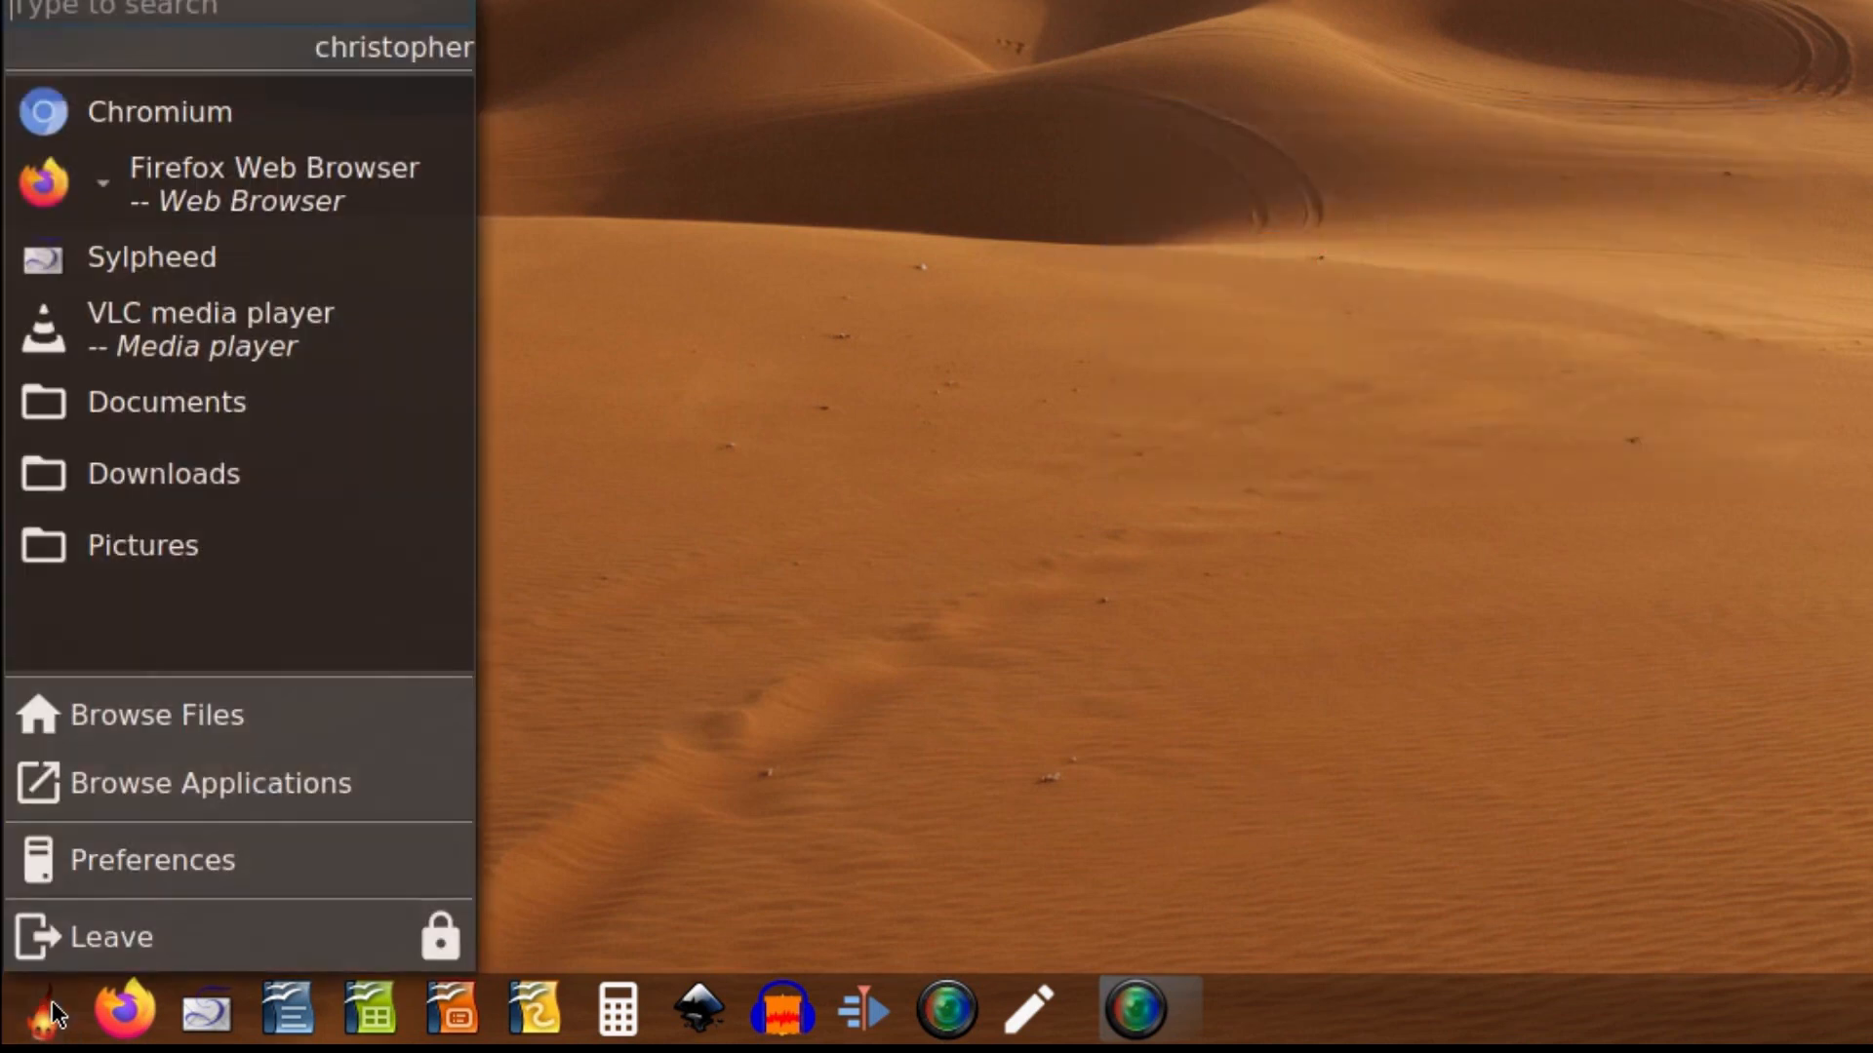
{"action": "left_click", "coordinate": [139, 780]}
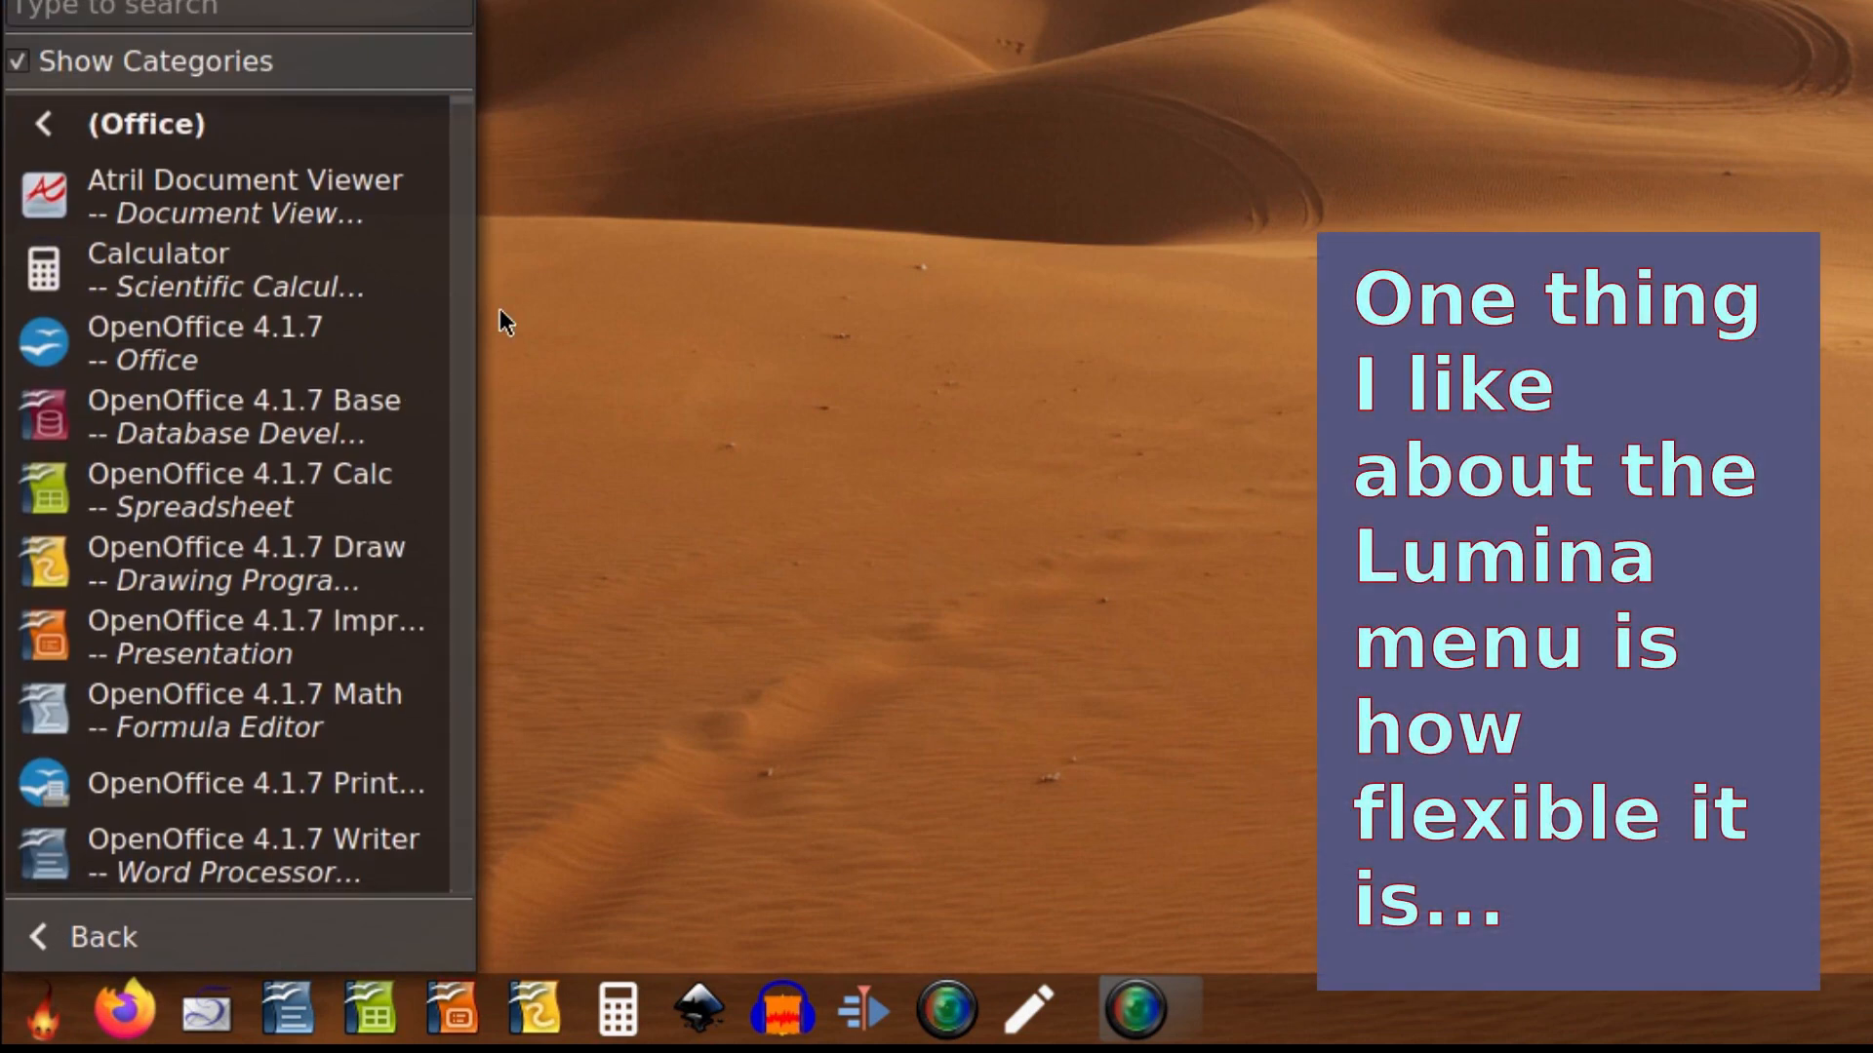
{"action": "left_click", "coordinate": [465, 3]}
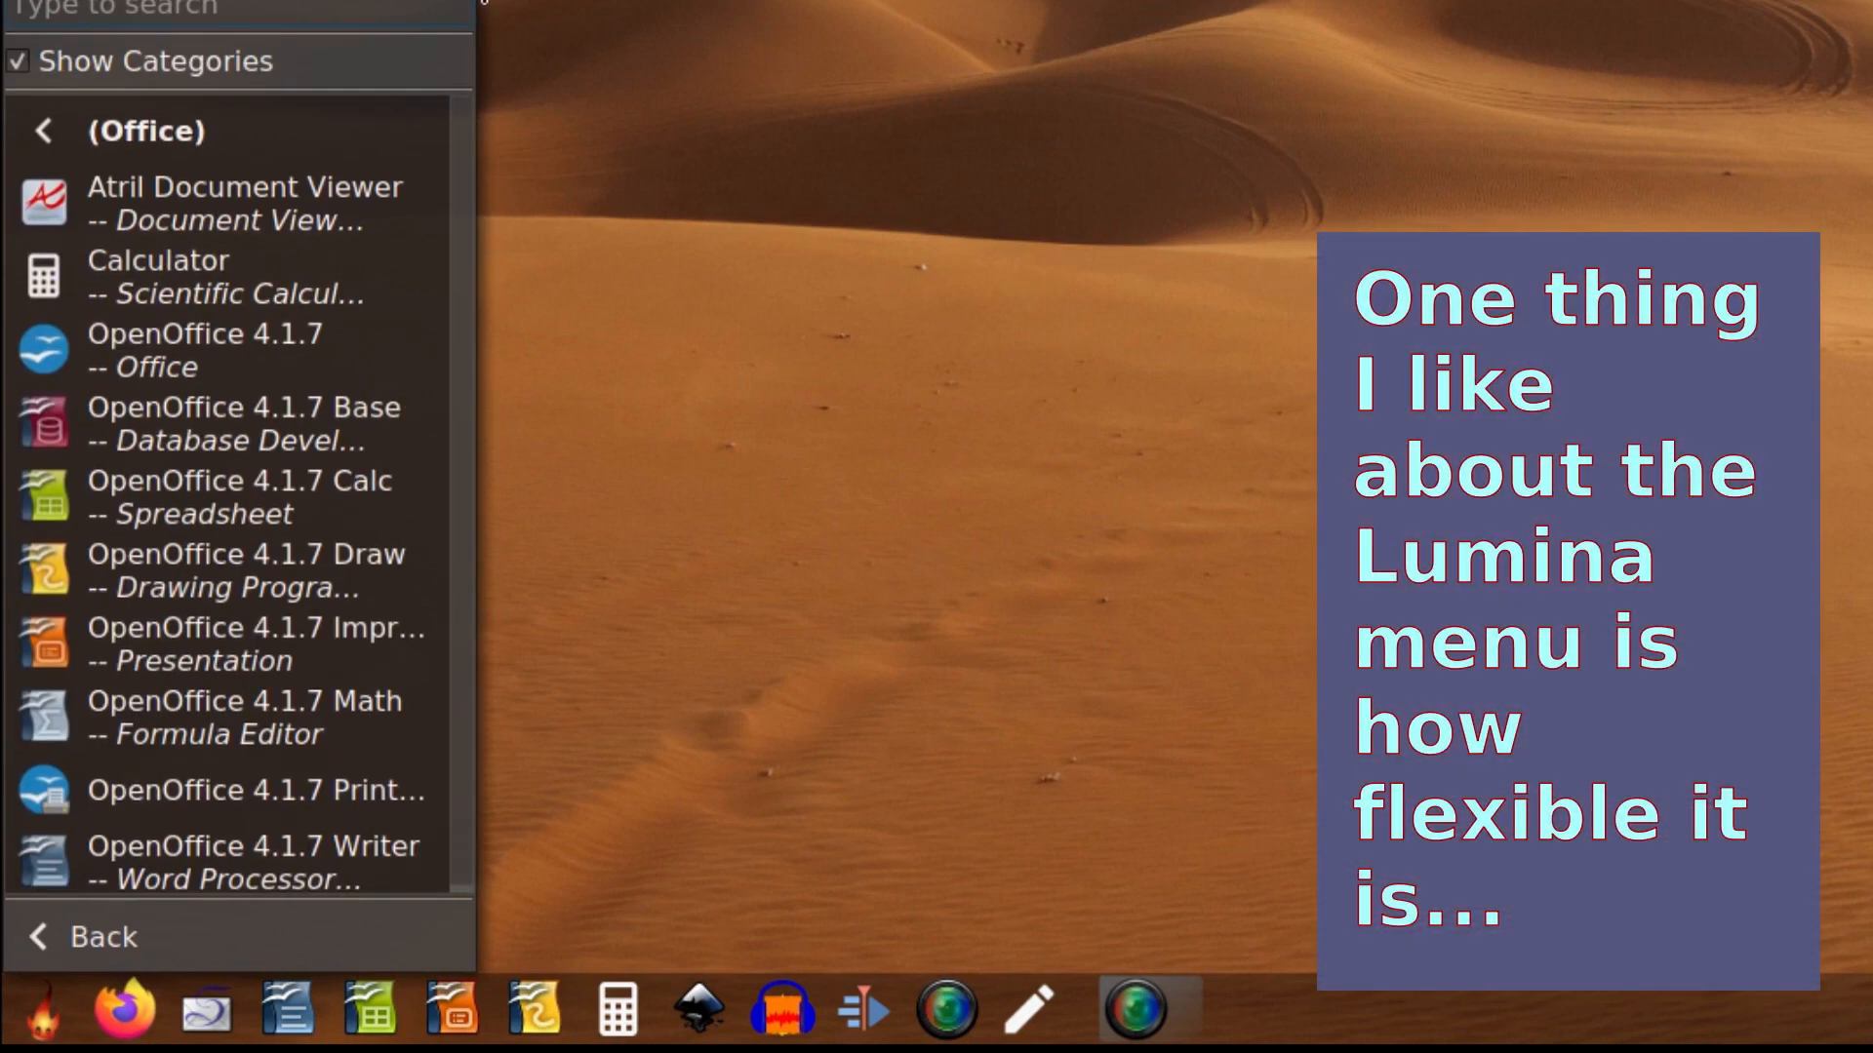
{"action": "left_click_drag", "start_coordinate": [476, 30], "coordinate": [582, 35]}
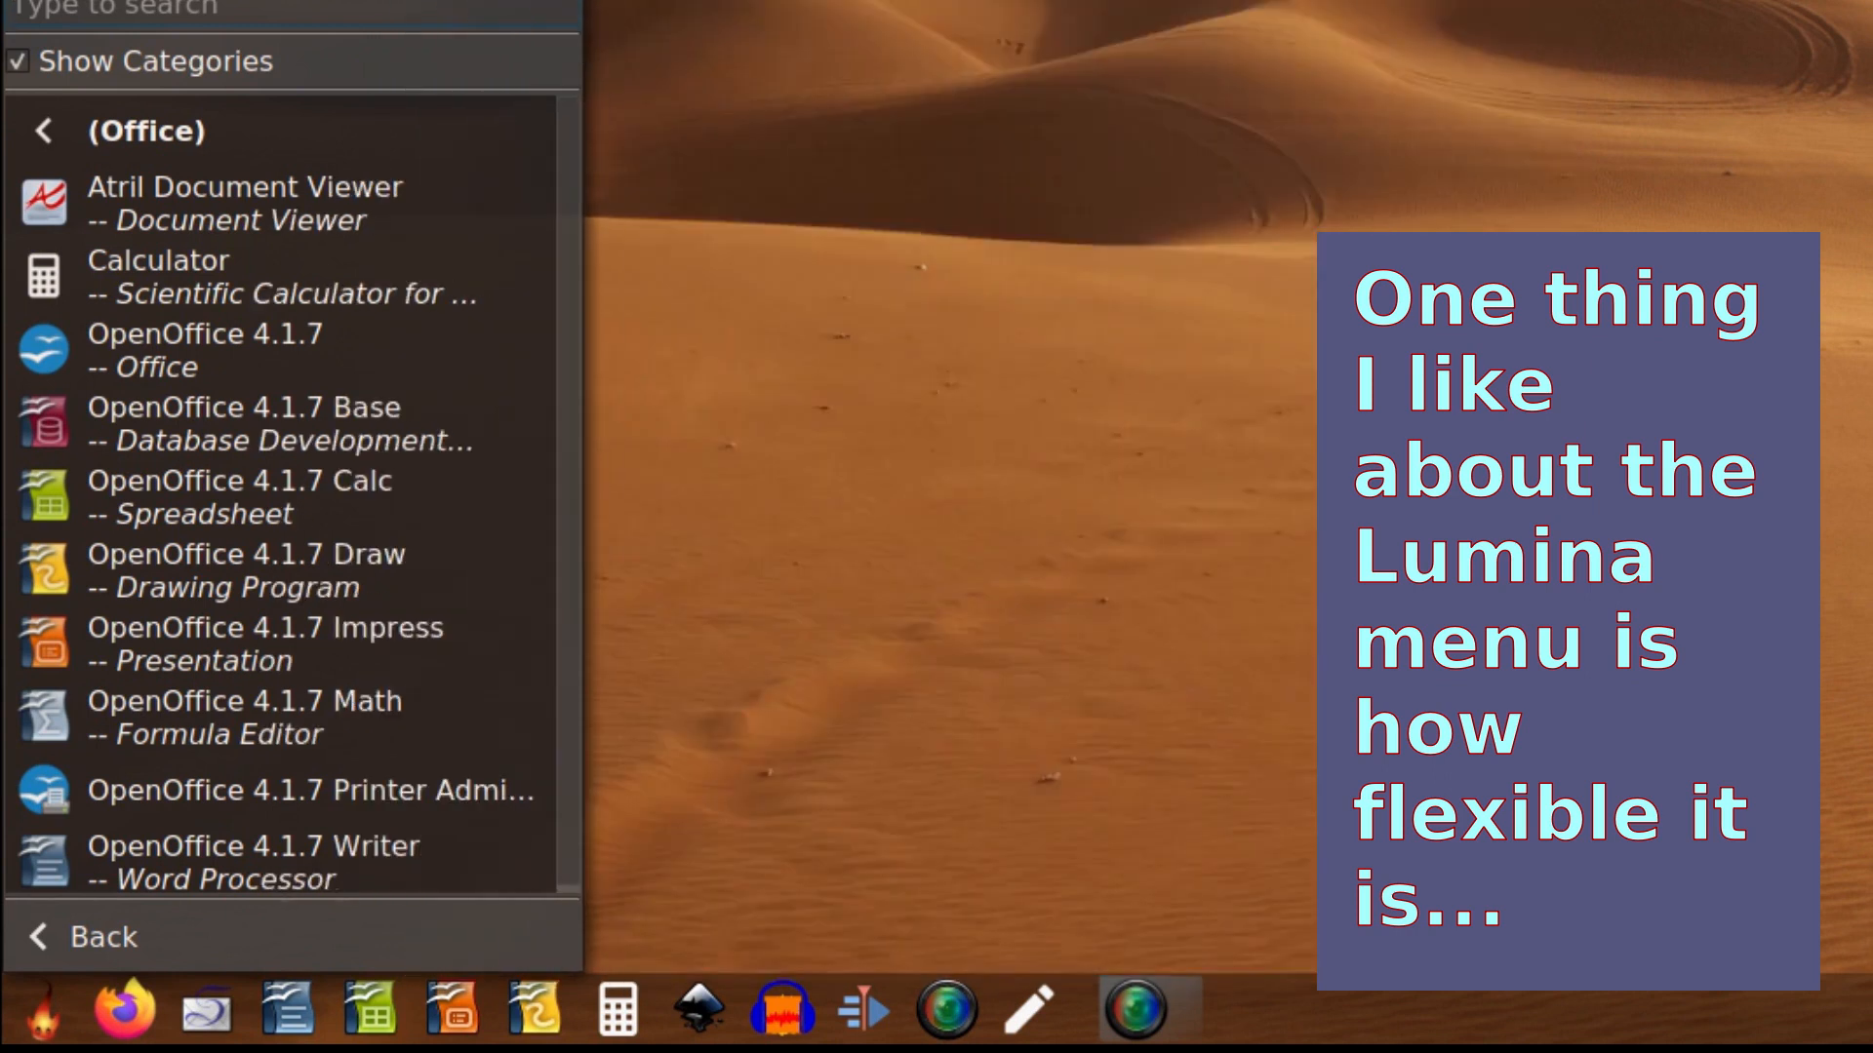
{"action": "left_click_drag", "start_coordinate": [348, 207], "coordinate": [335, 0]}
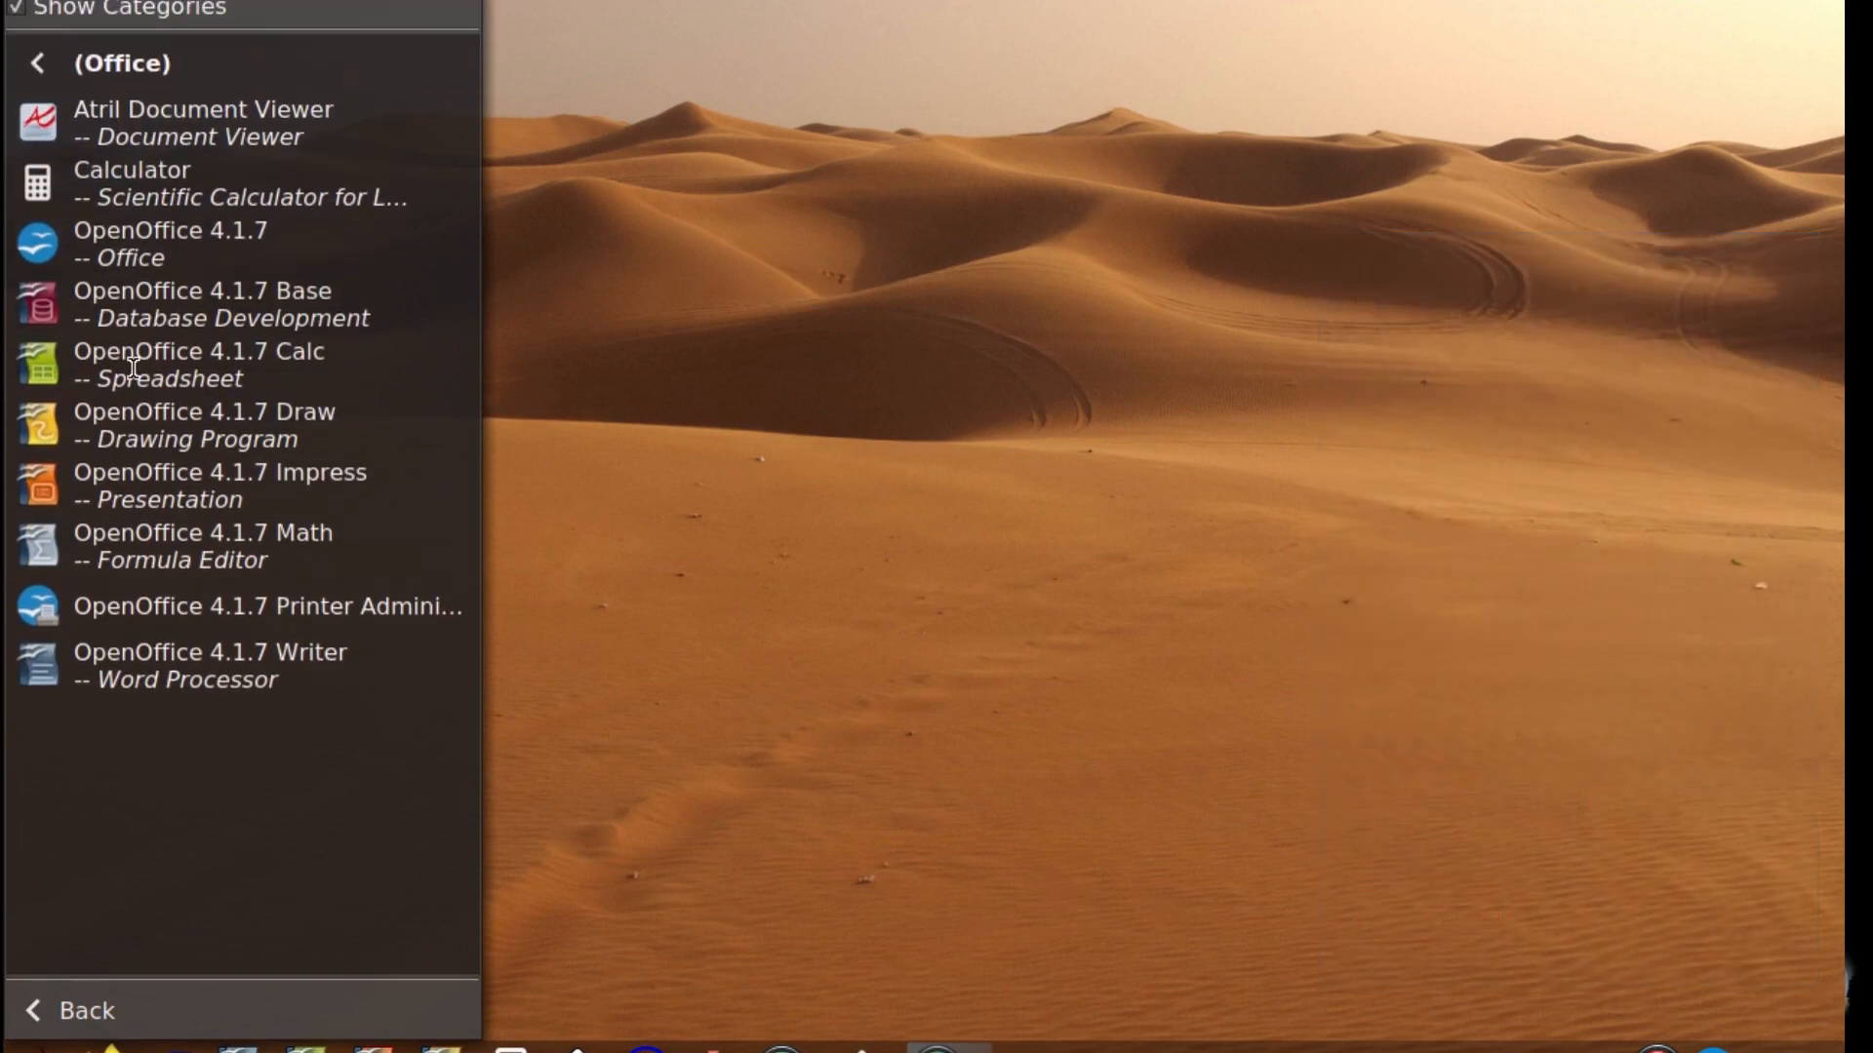
{"action": "left_click", "coordinate": [89, 64]}
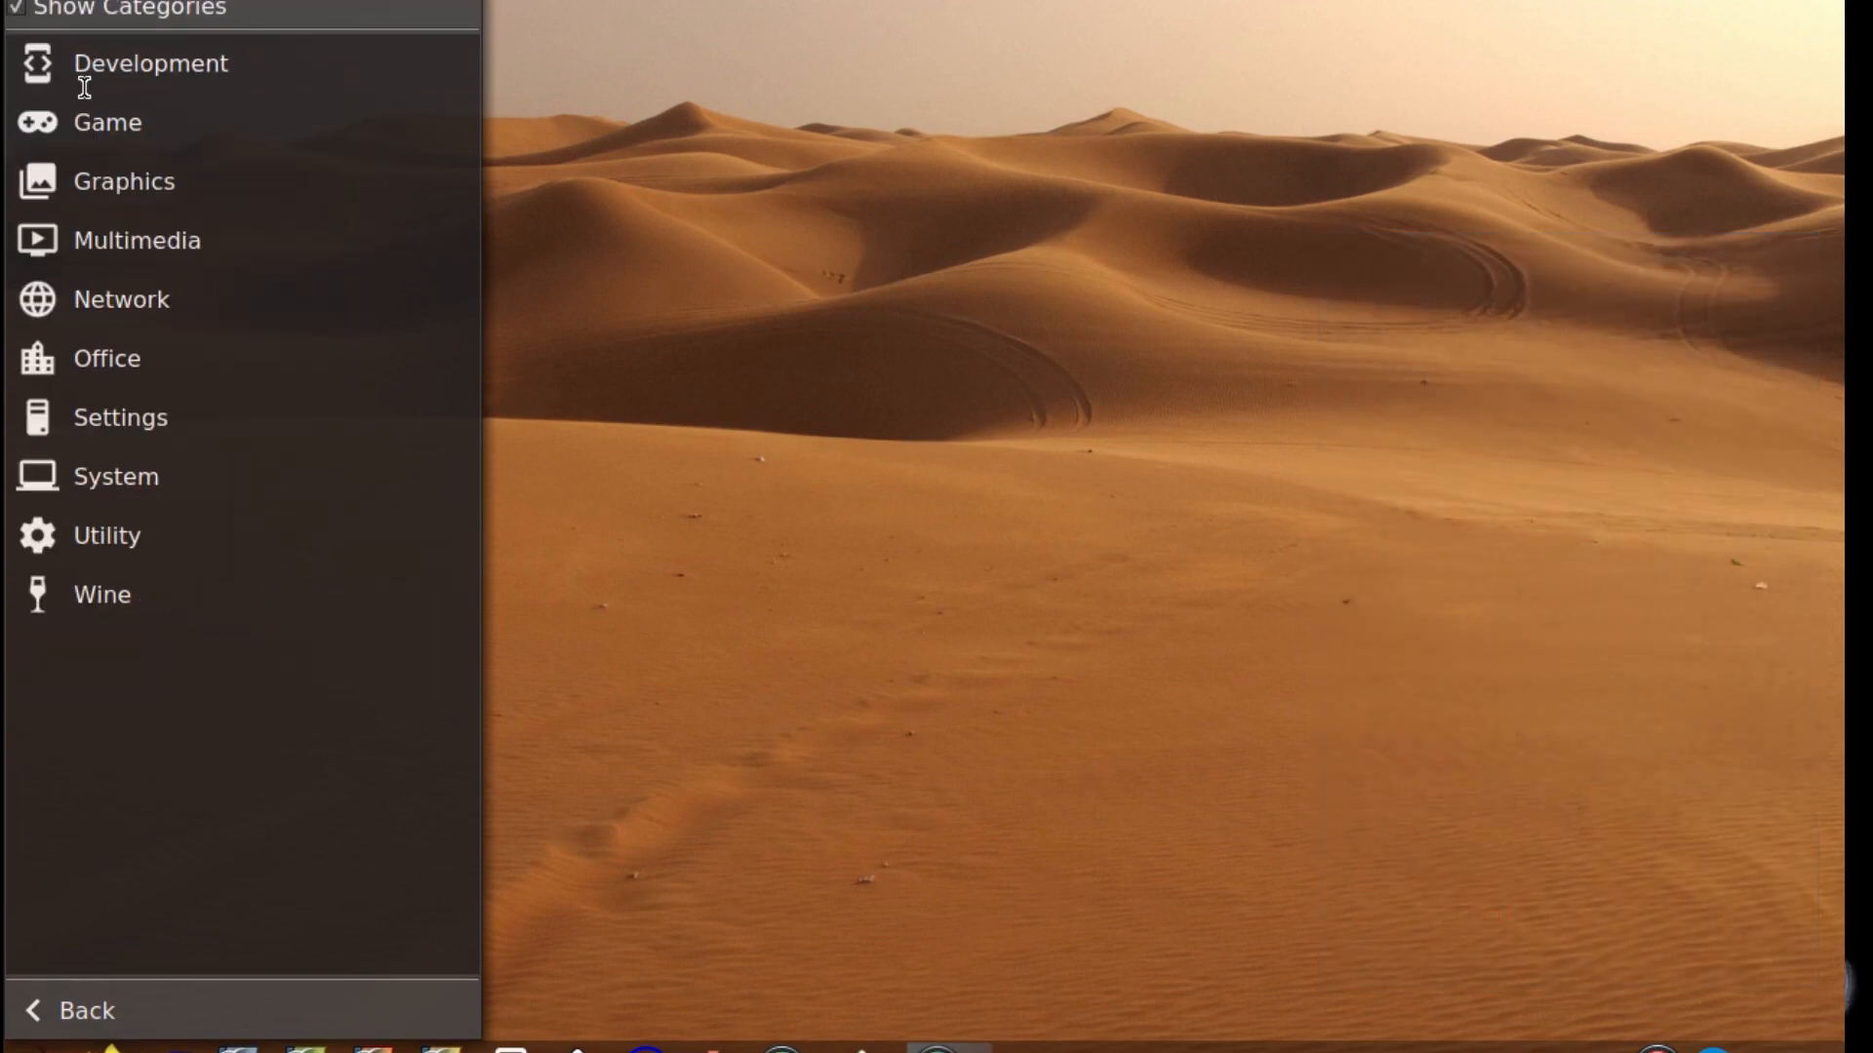
{"action": "left_click", "coordinate": [20, 9]}
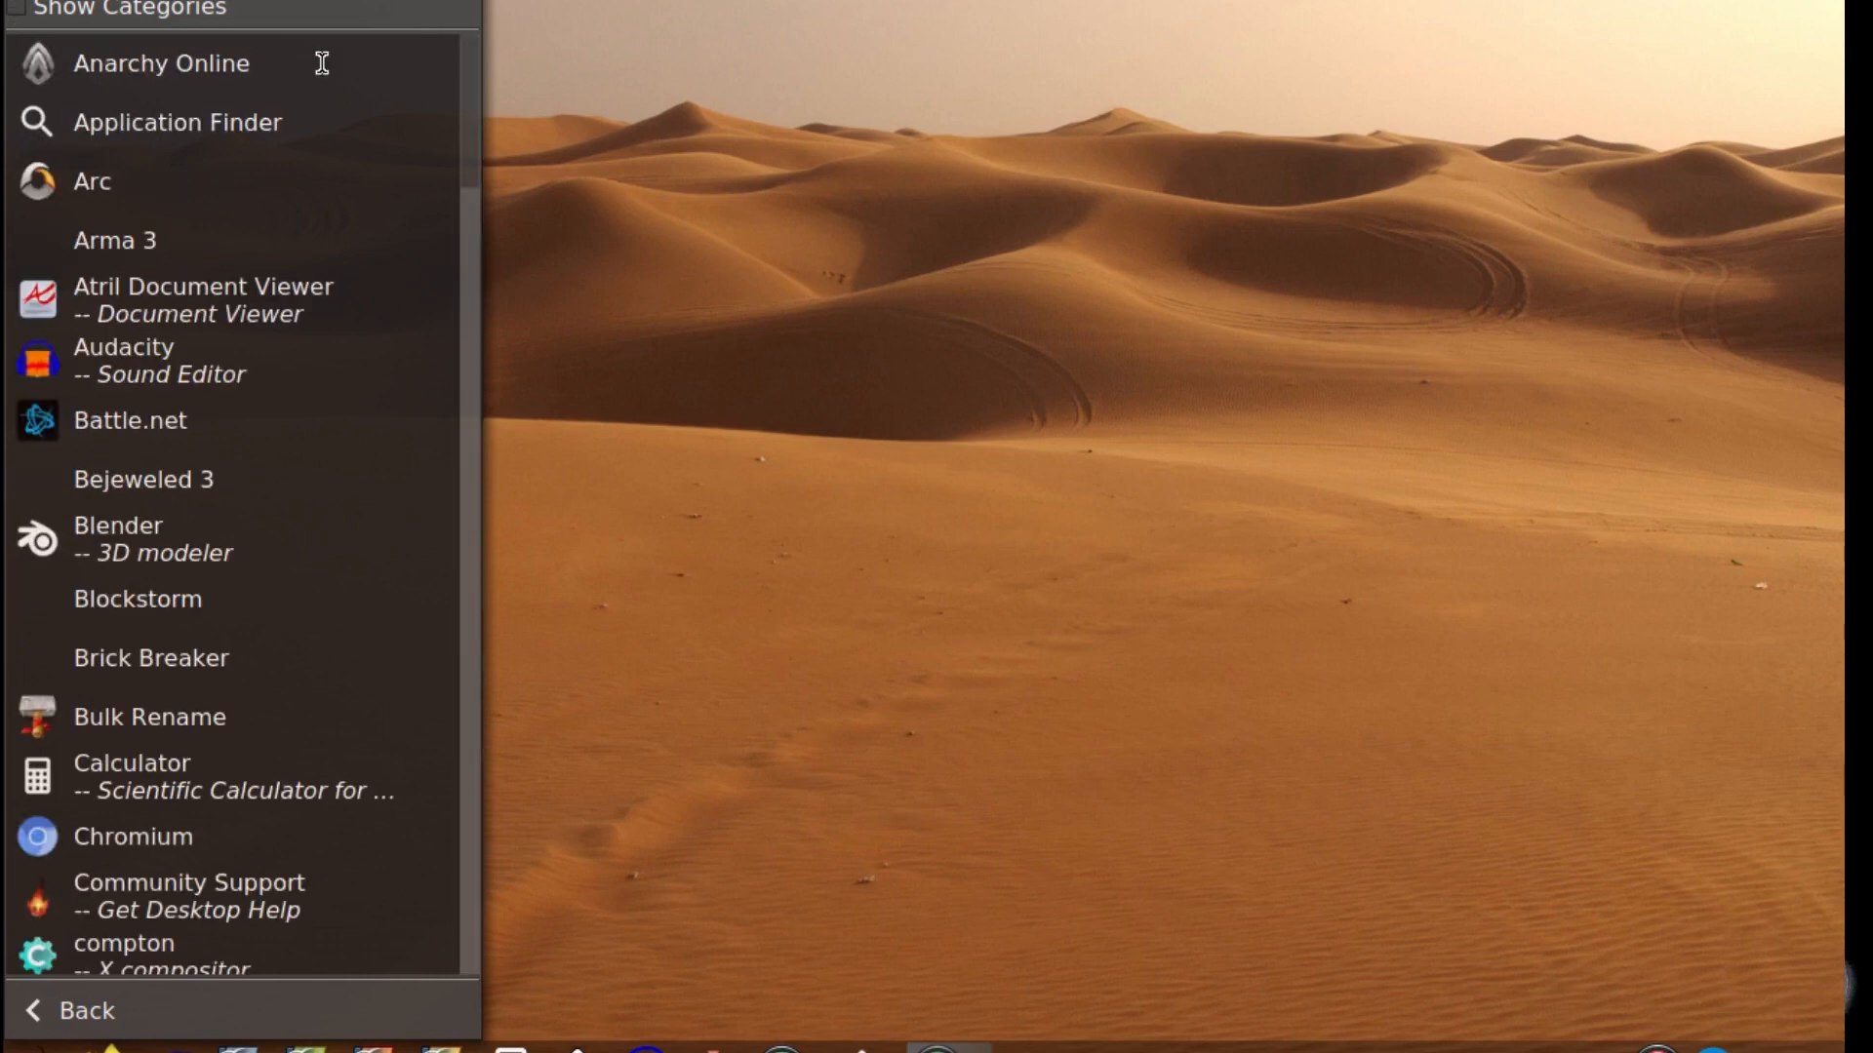
{"action": "left_click_drag", "start_coordinate": [471, 162], "coordinate": [469, 98]}
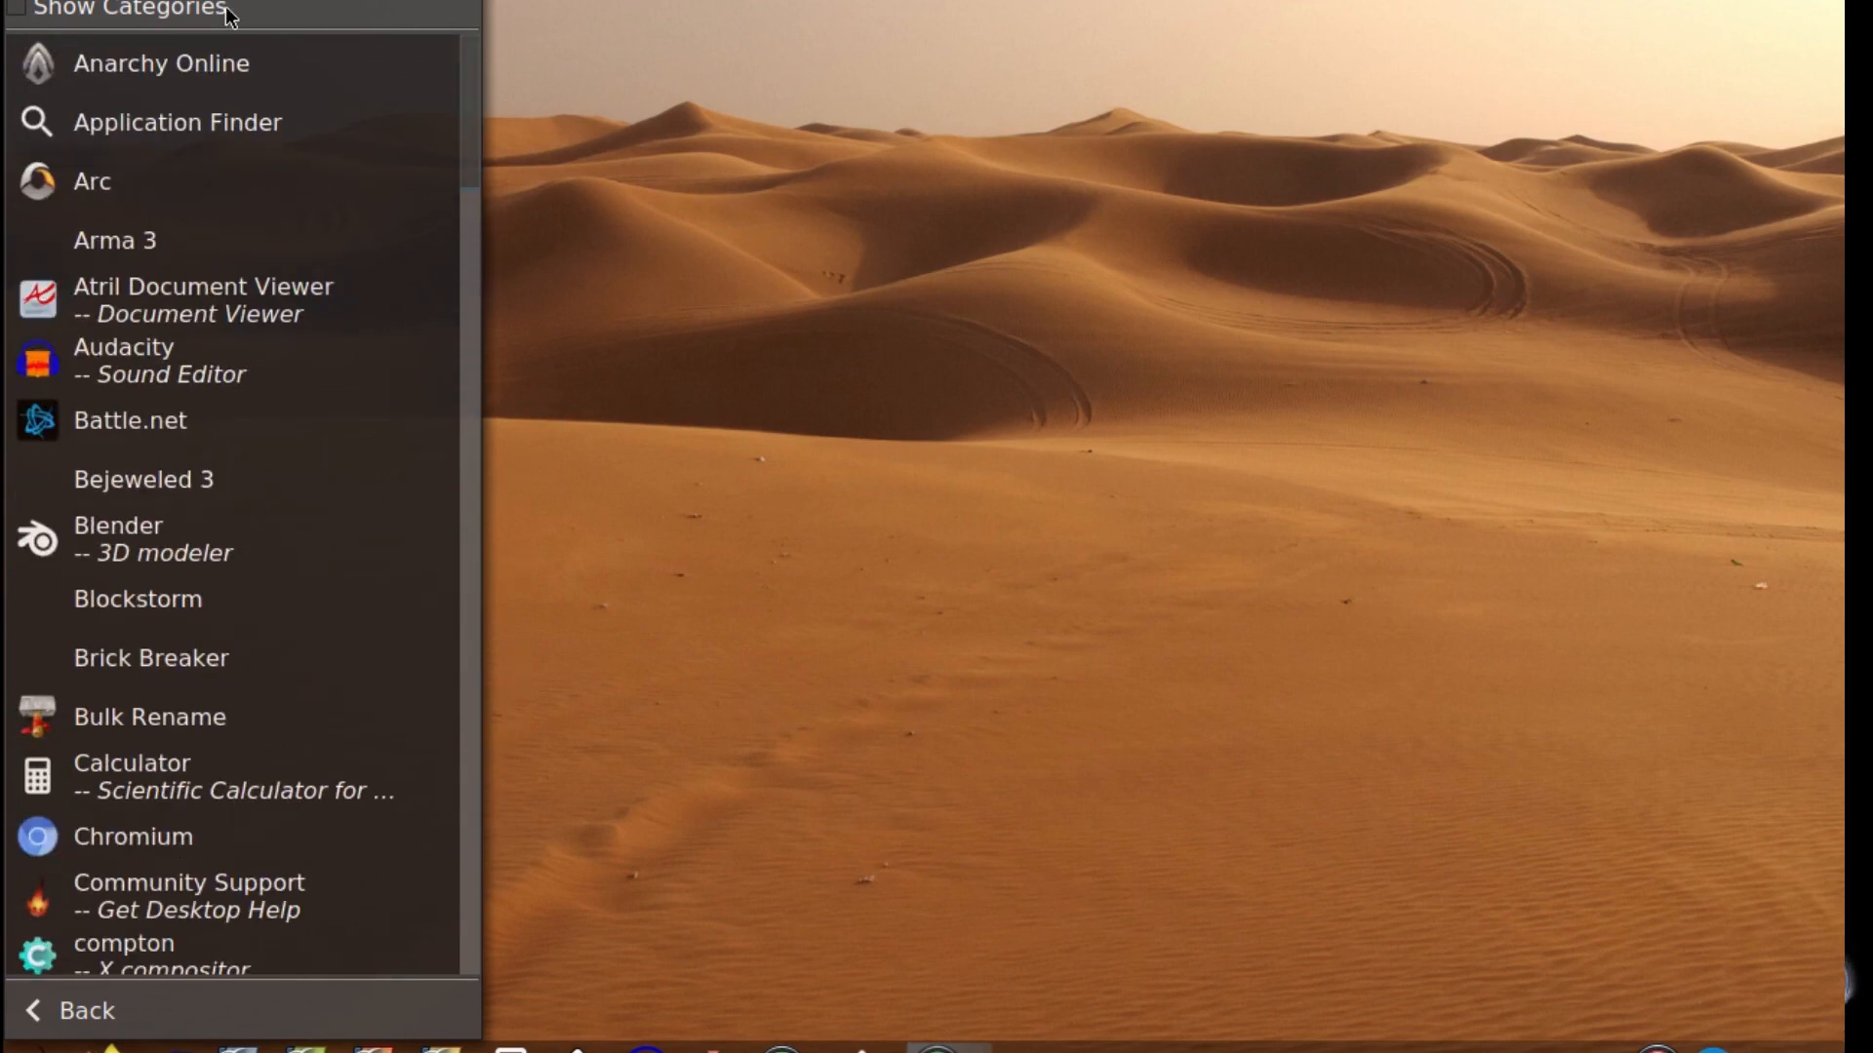
{"action": "left_click", "coordinate": [14, 10]}
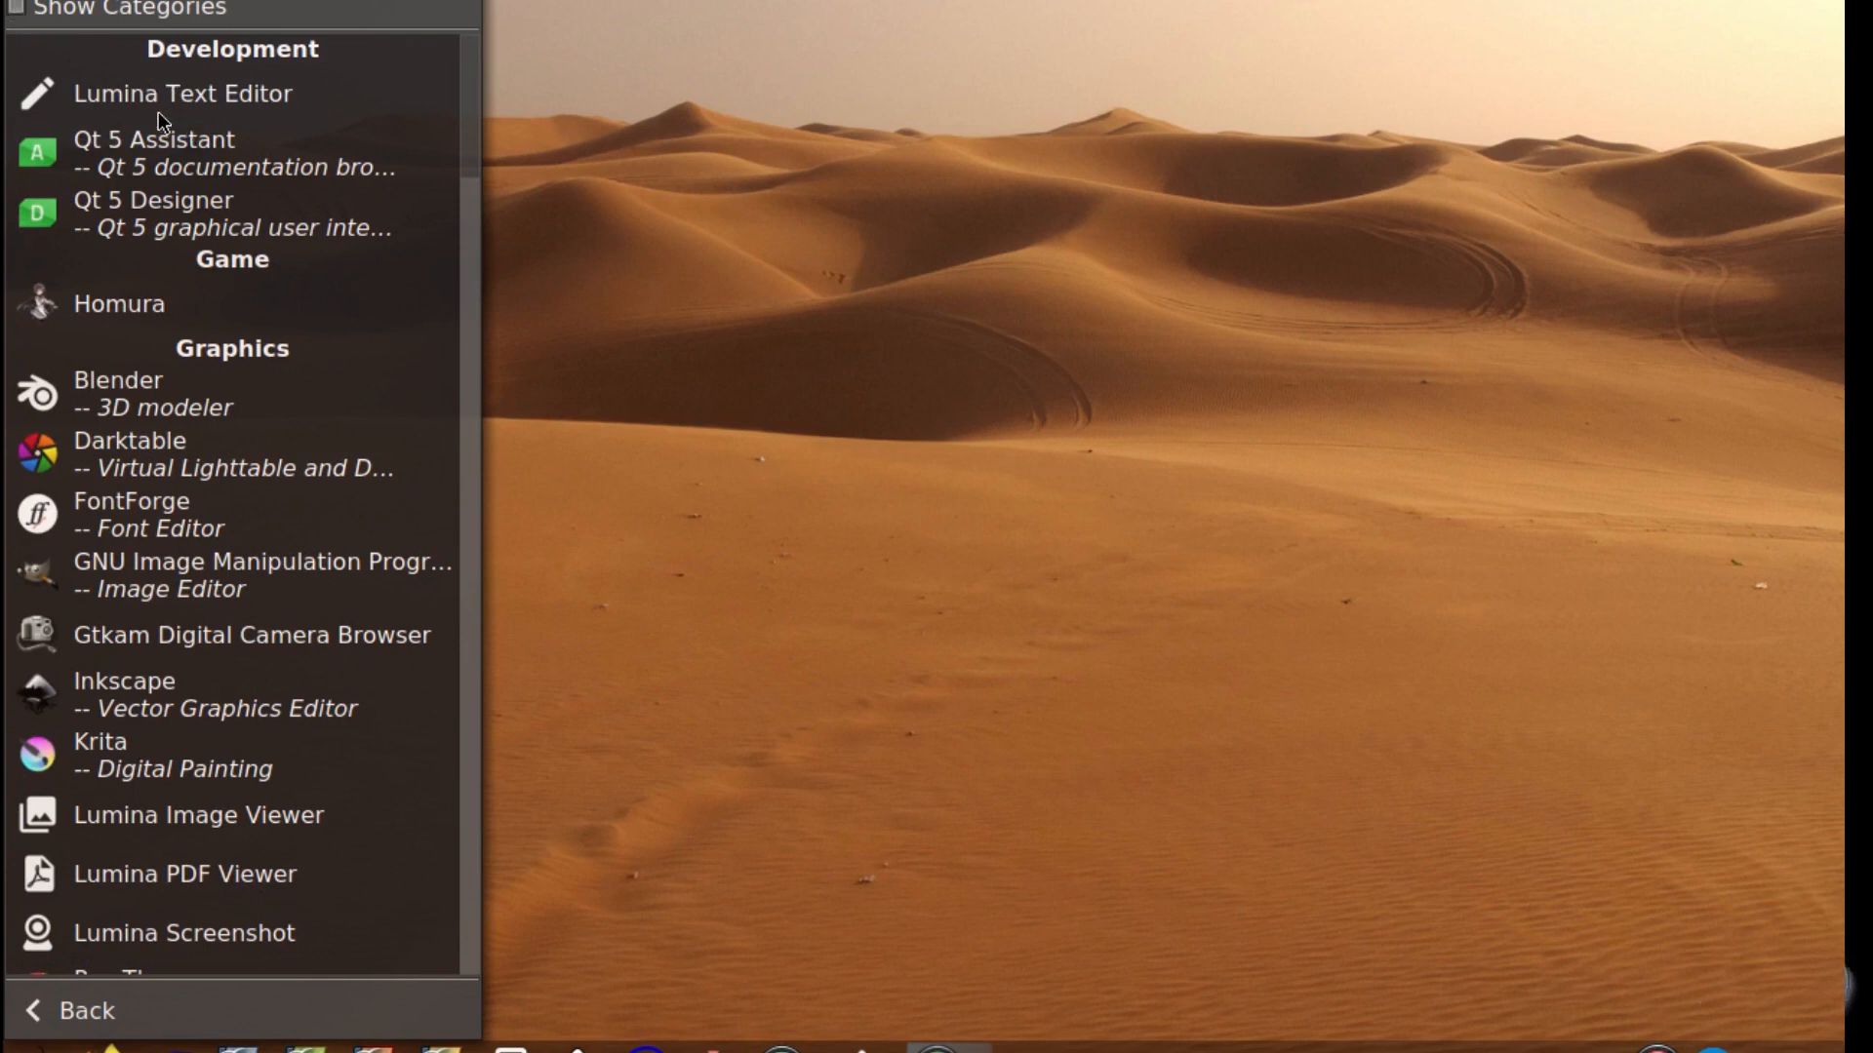
{"action": "left_click", "coordinate": [14, 9]}
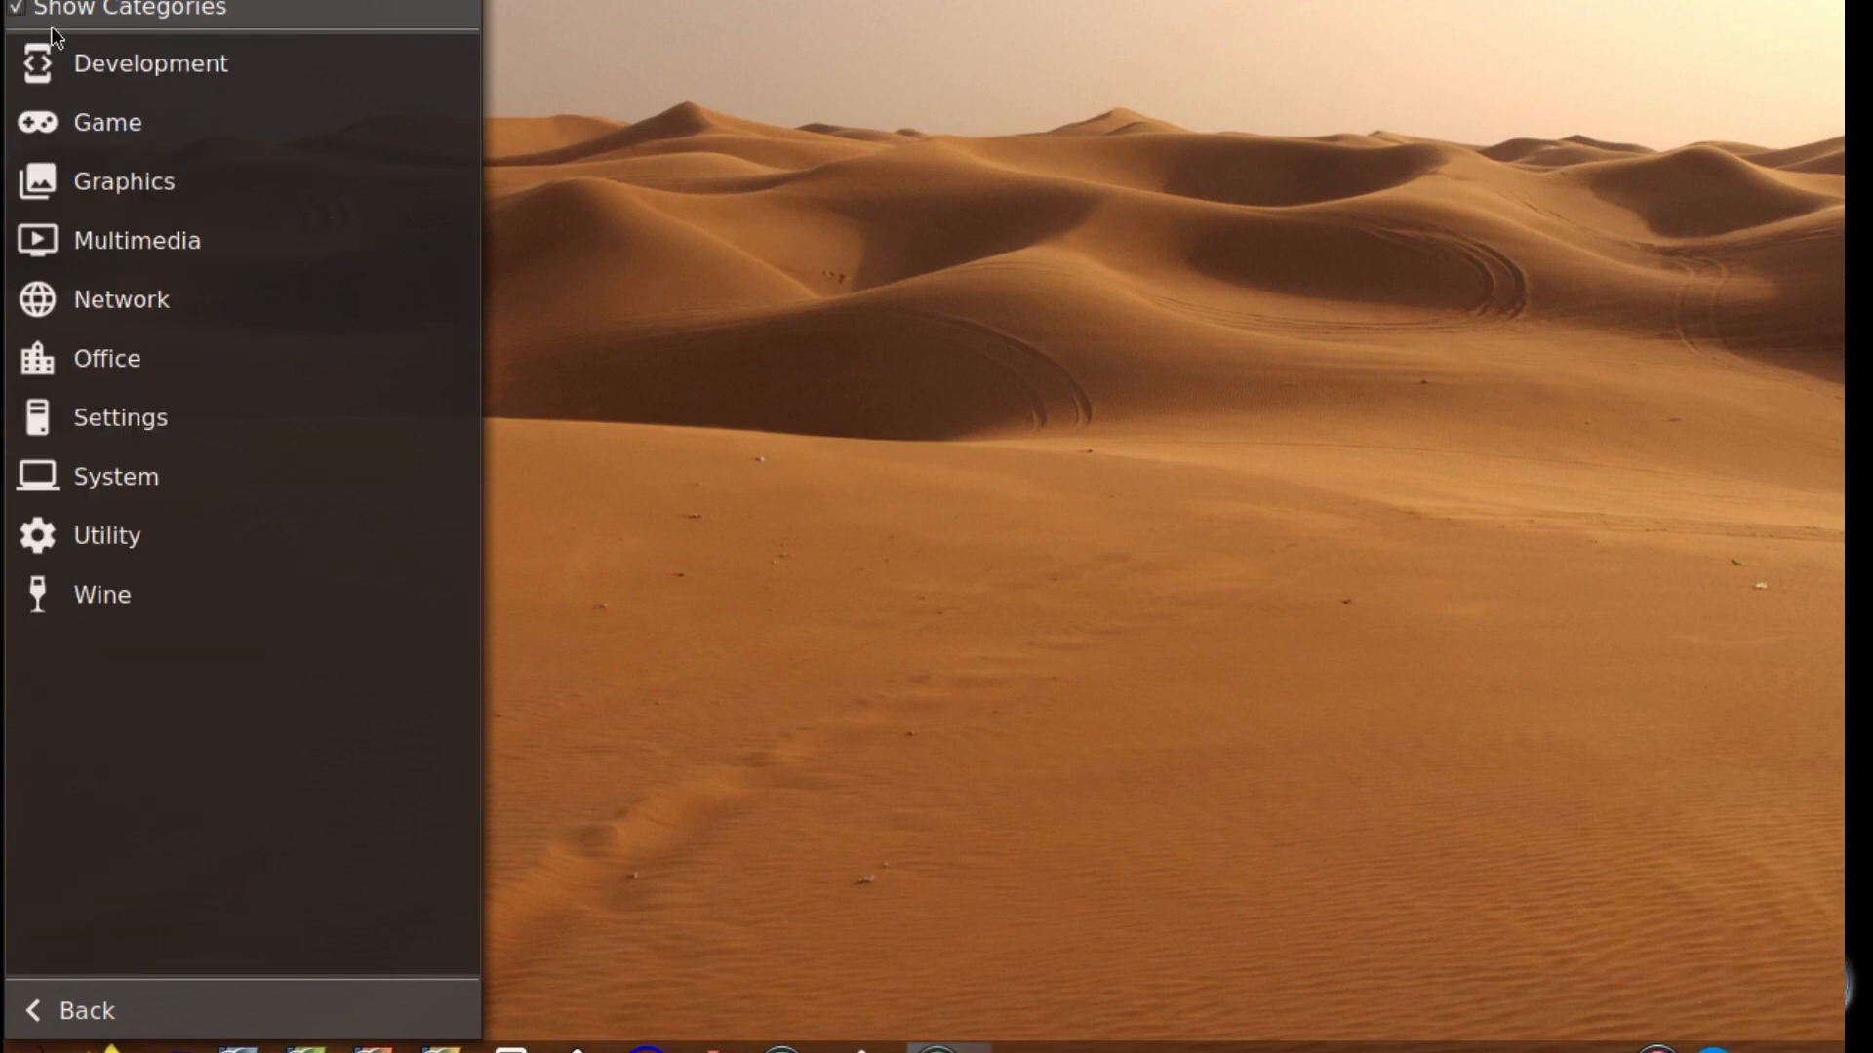
Look through the Development, Game, Graphics and Multimedia application lists in the start menu.
{"action": "left_click", "coordinate": [69, 68]}
{"action": "left_click", "coordinate": [41, 62]}
{"action": "left_click", "coordinate": [74, 131]}
{"action": "left_click", "coordinate": [41, 63]}
{"action": "left_click", "coordinate": [103, 187]}
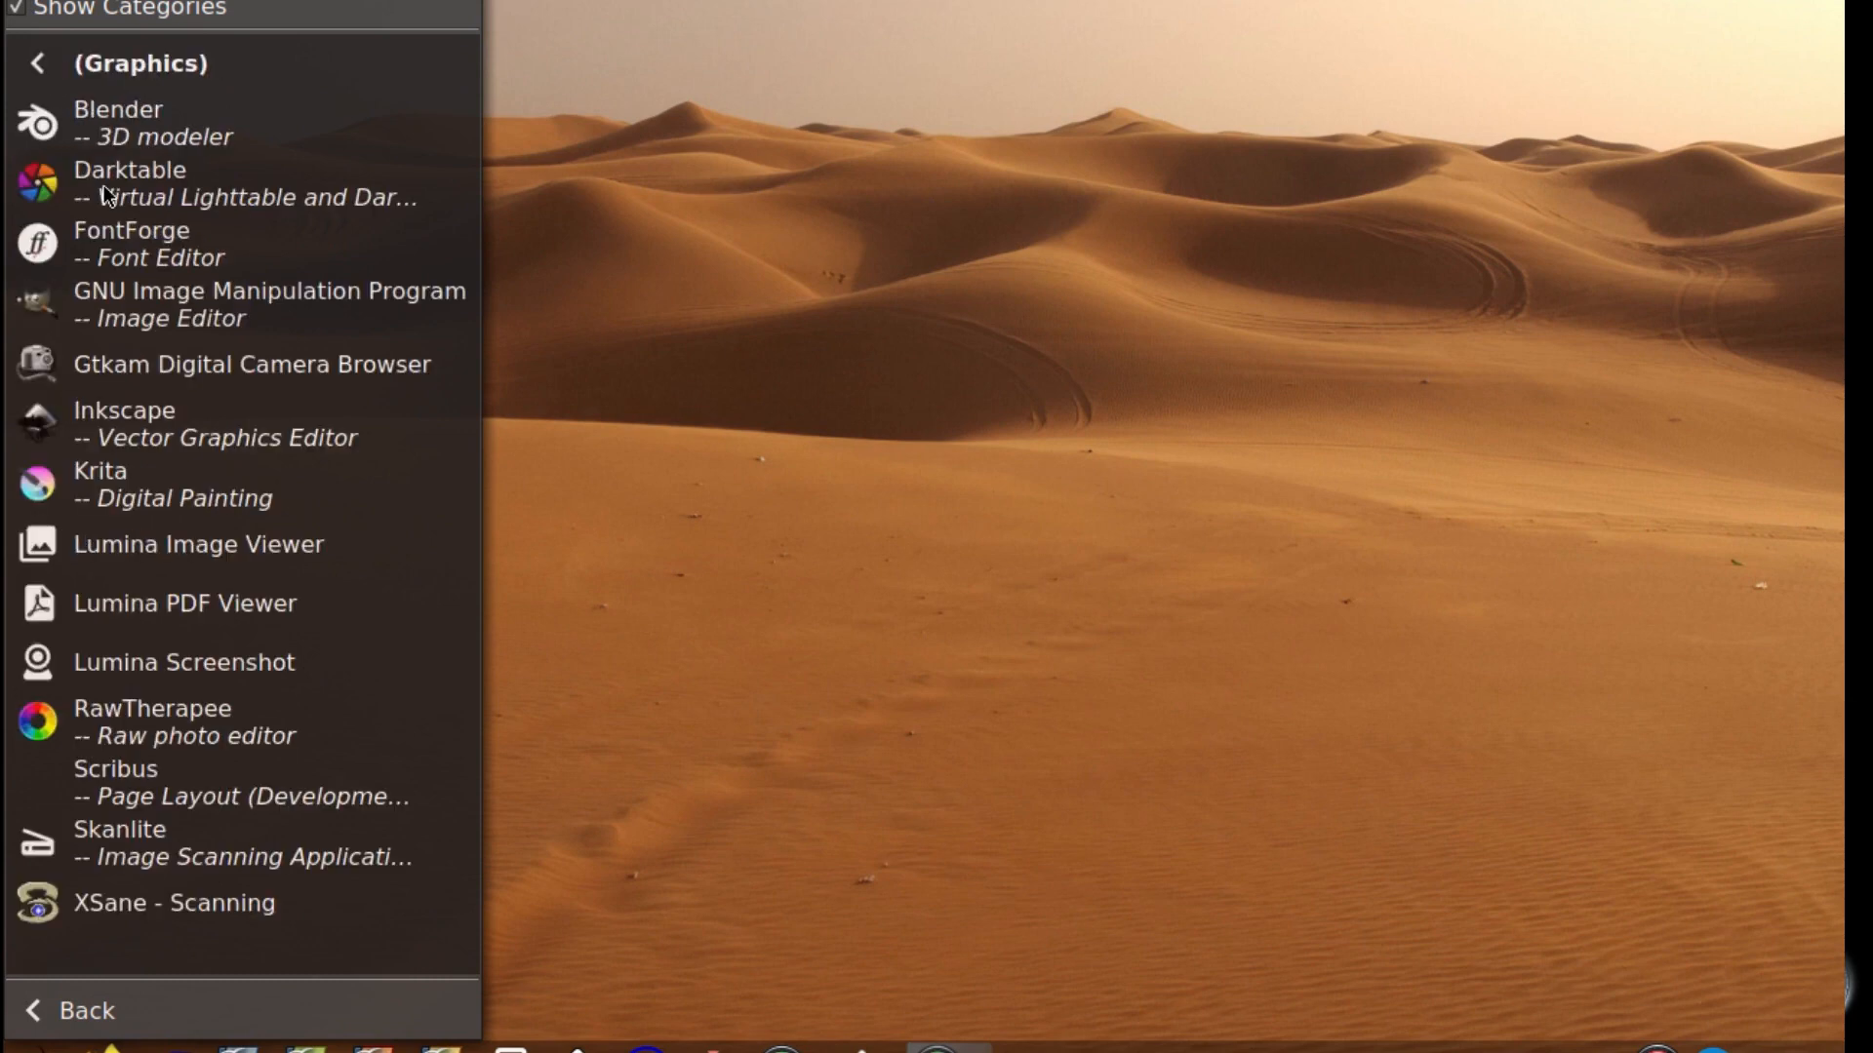
{"action": "left_click", "coordinate": [38, 68]}
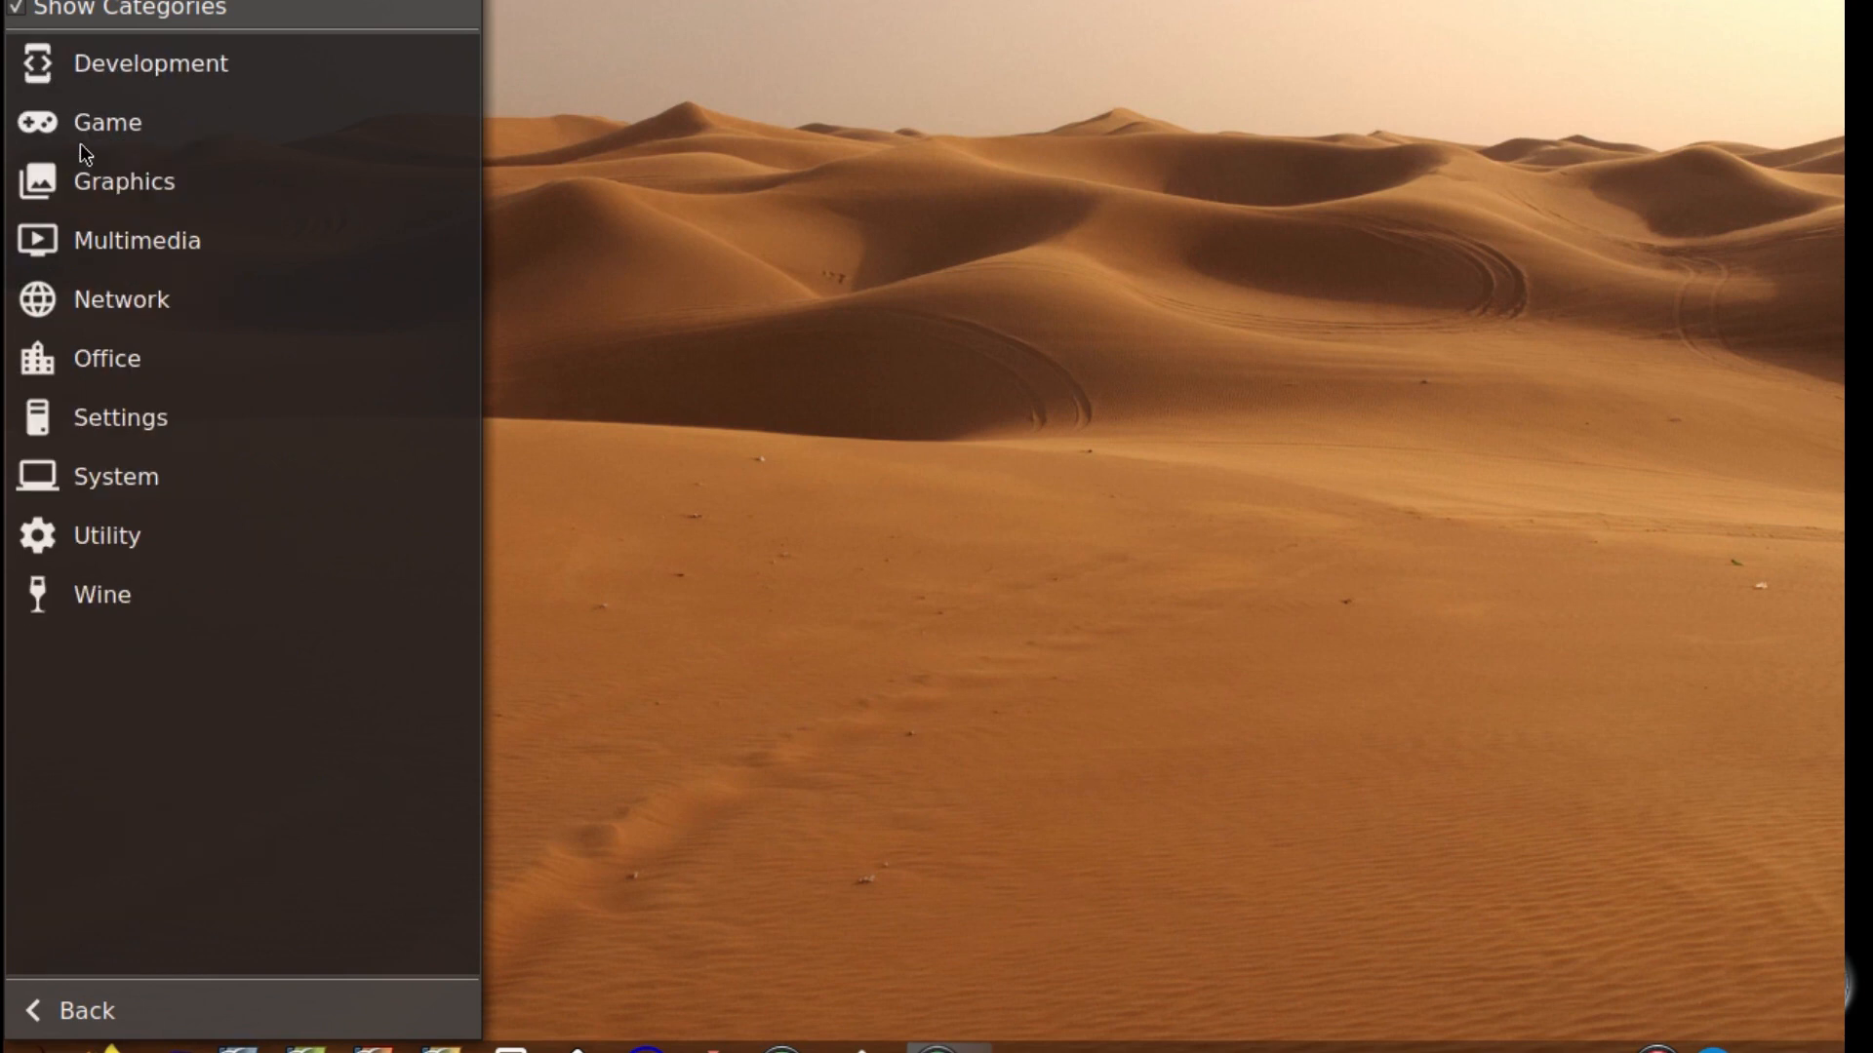
{"action": "left_click", "coordinate": [103, 240]}
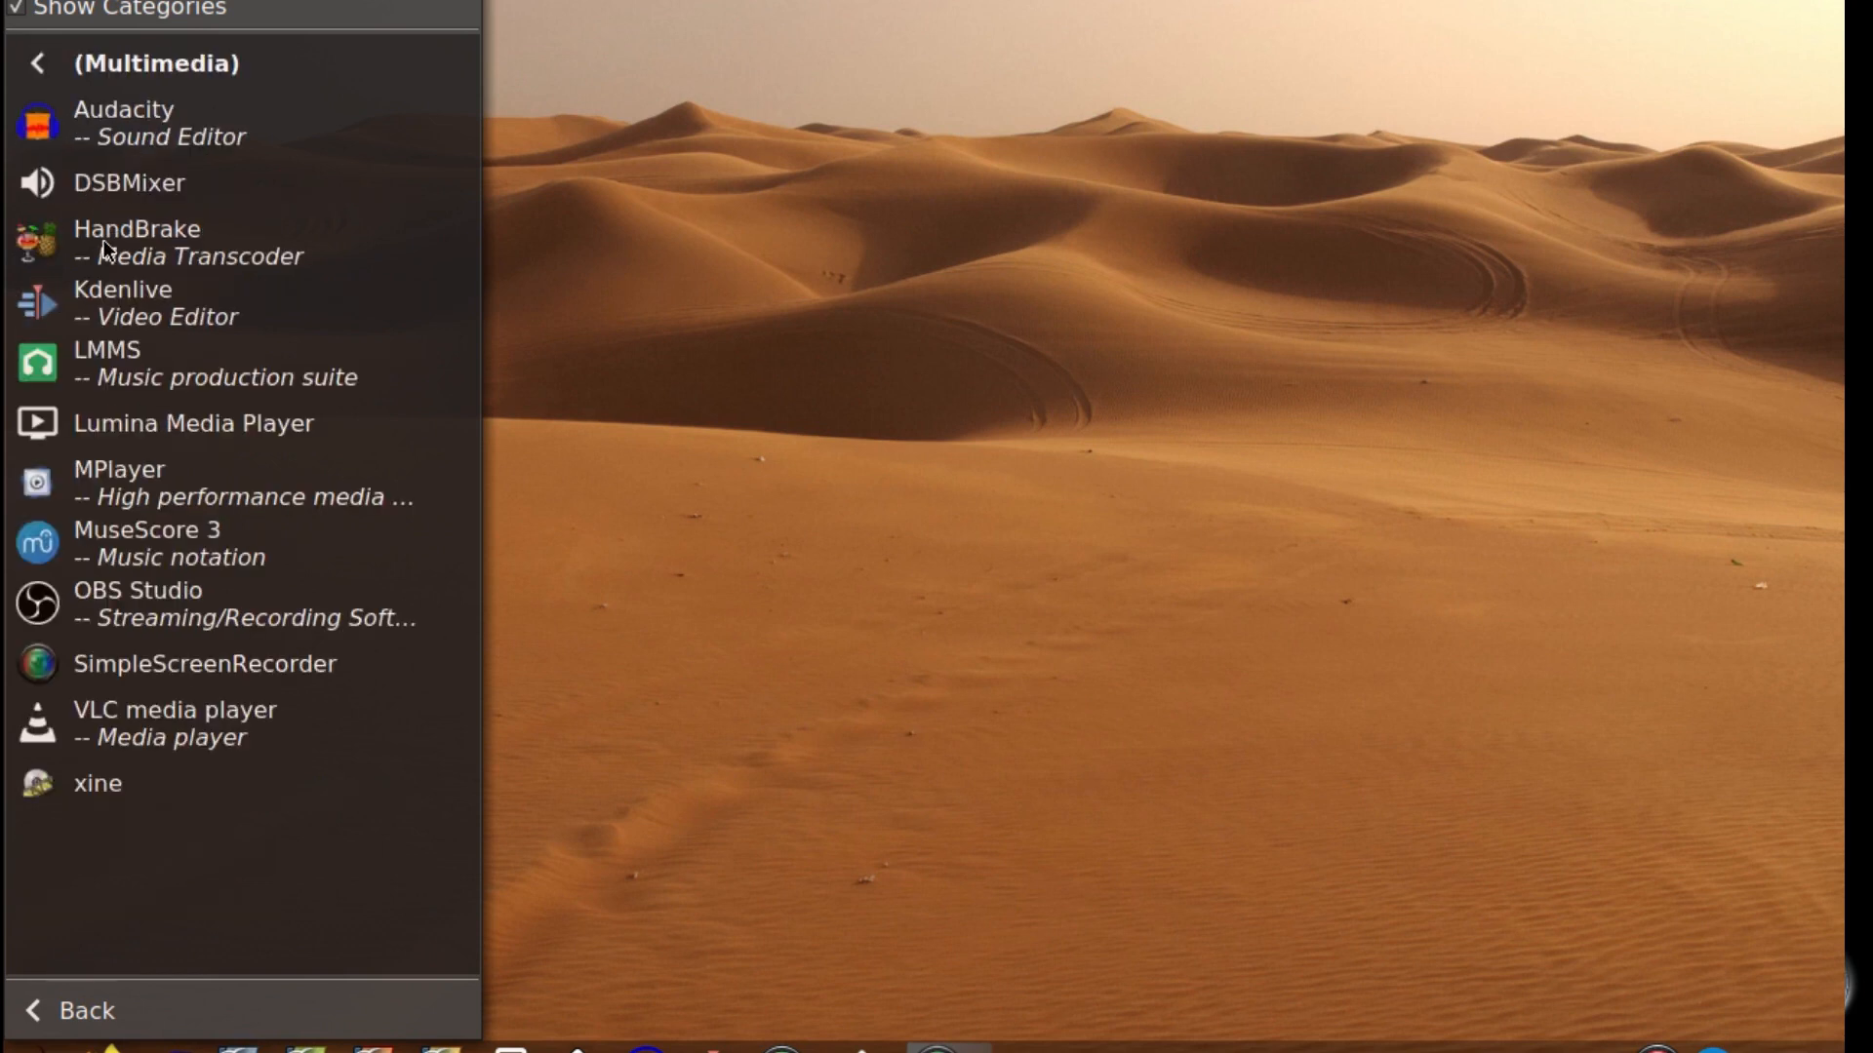
{"action": "left_click", "coordinate": [37, 68]}
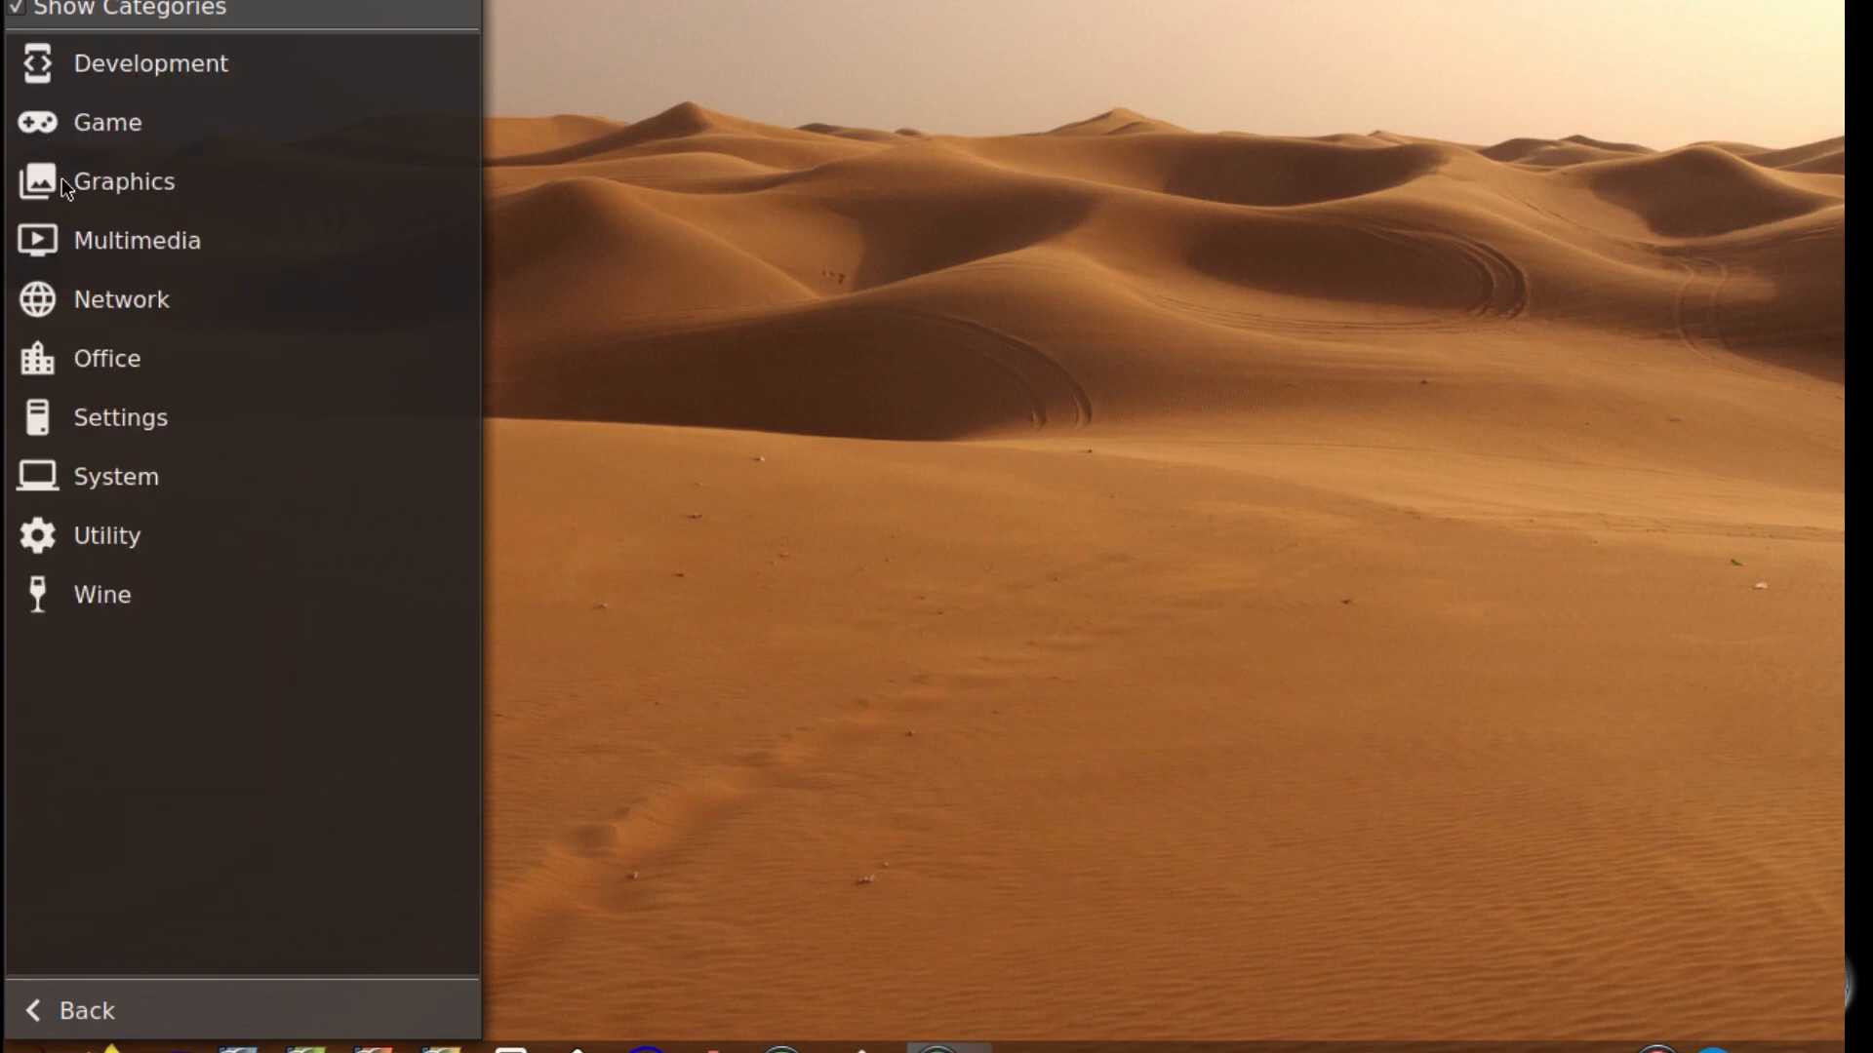
Look through the Utility, Wine, Office and Multimedia lists, then return to the favourites view.
{"action": "left_click", "coordinate": [68, 534]}
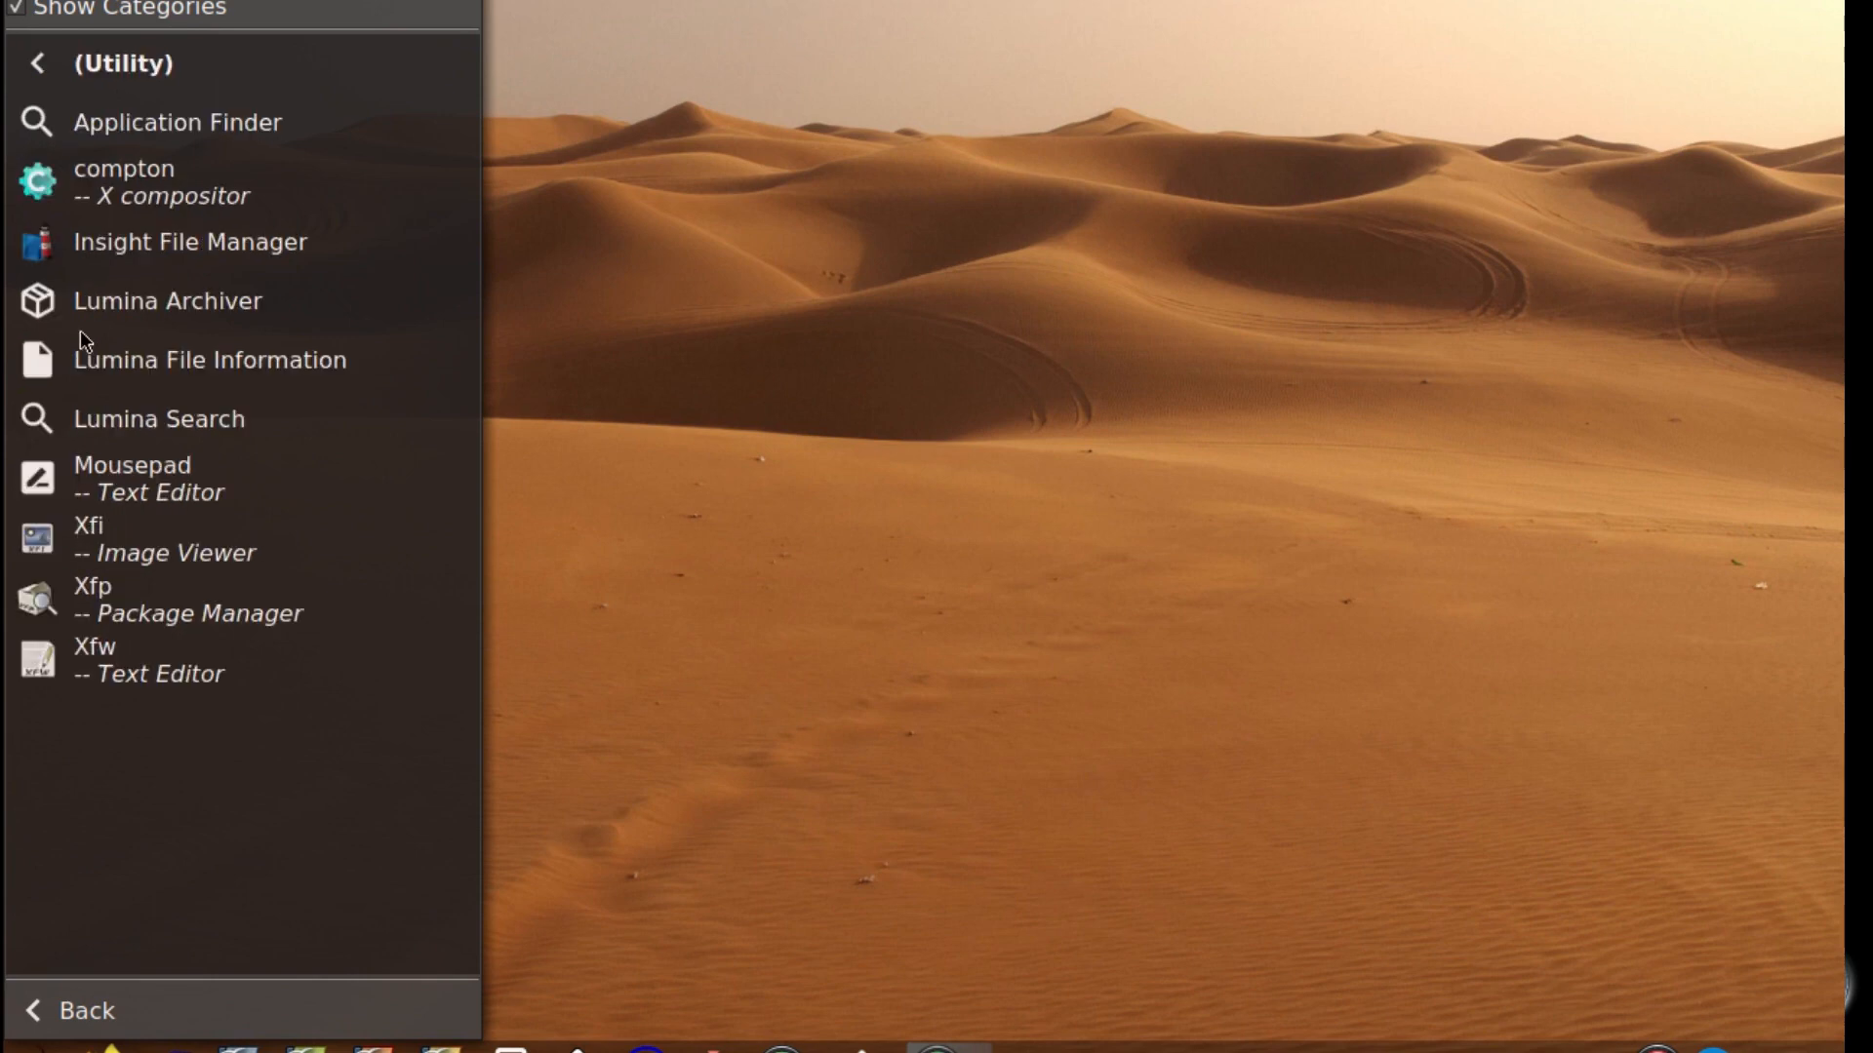
{"action": "left_click", "coordinate": [49, 63]}
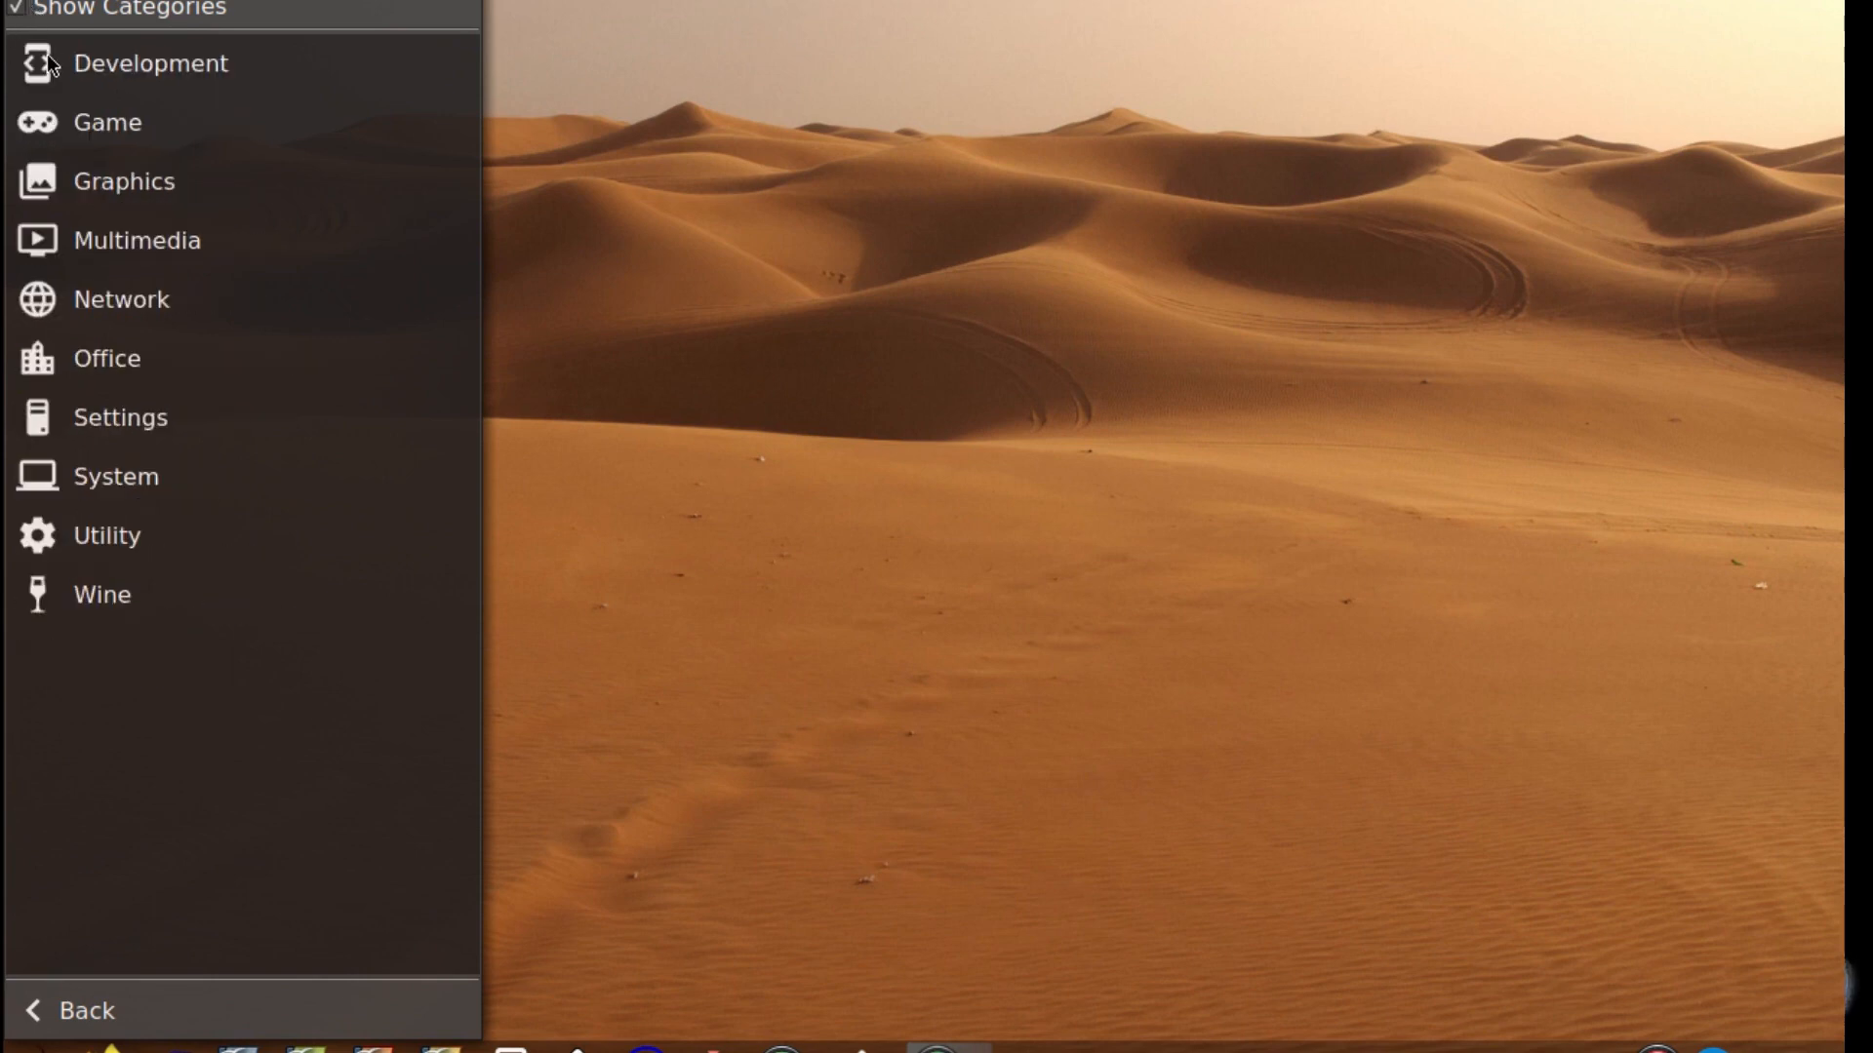
{"action": "left_click", "coordinate": [84, 603]}
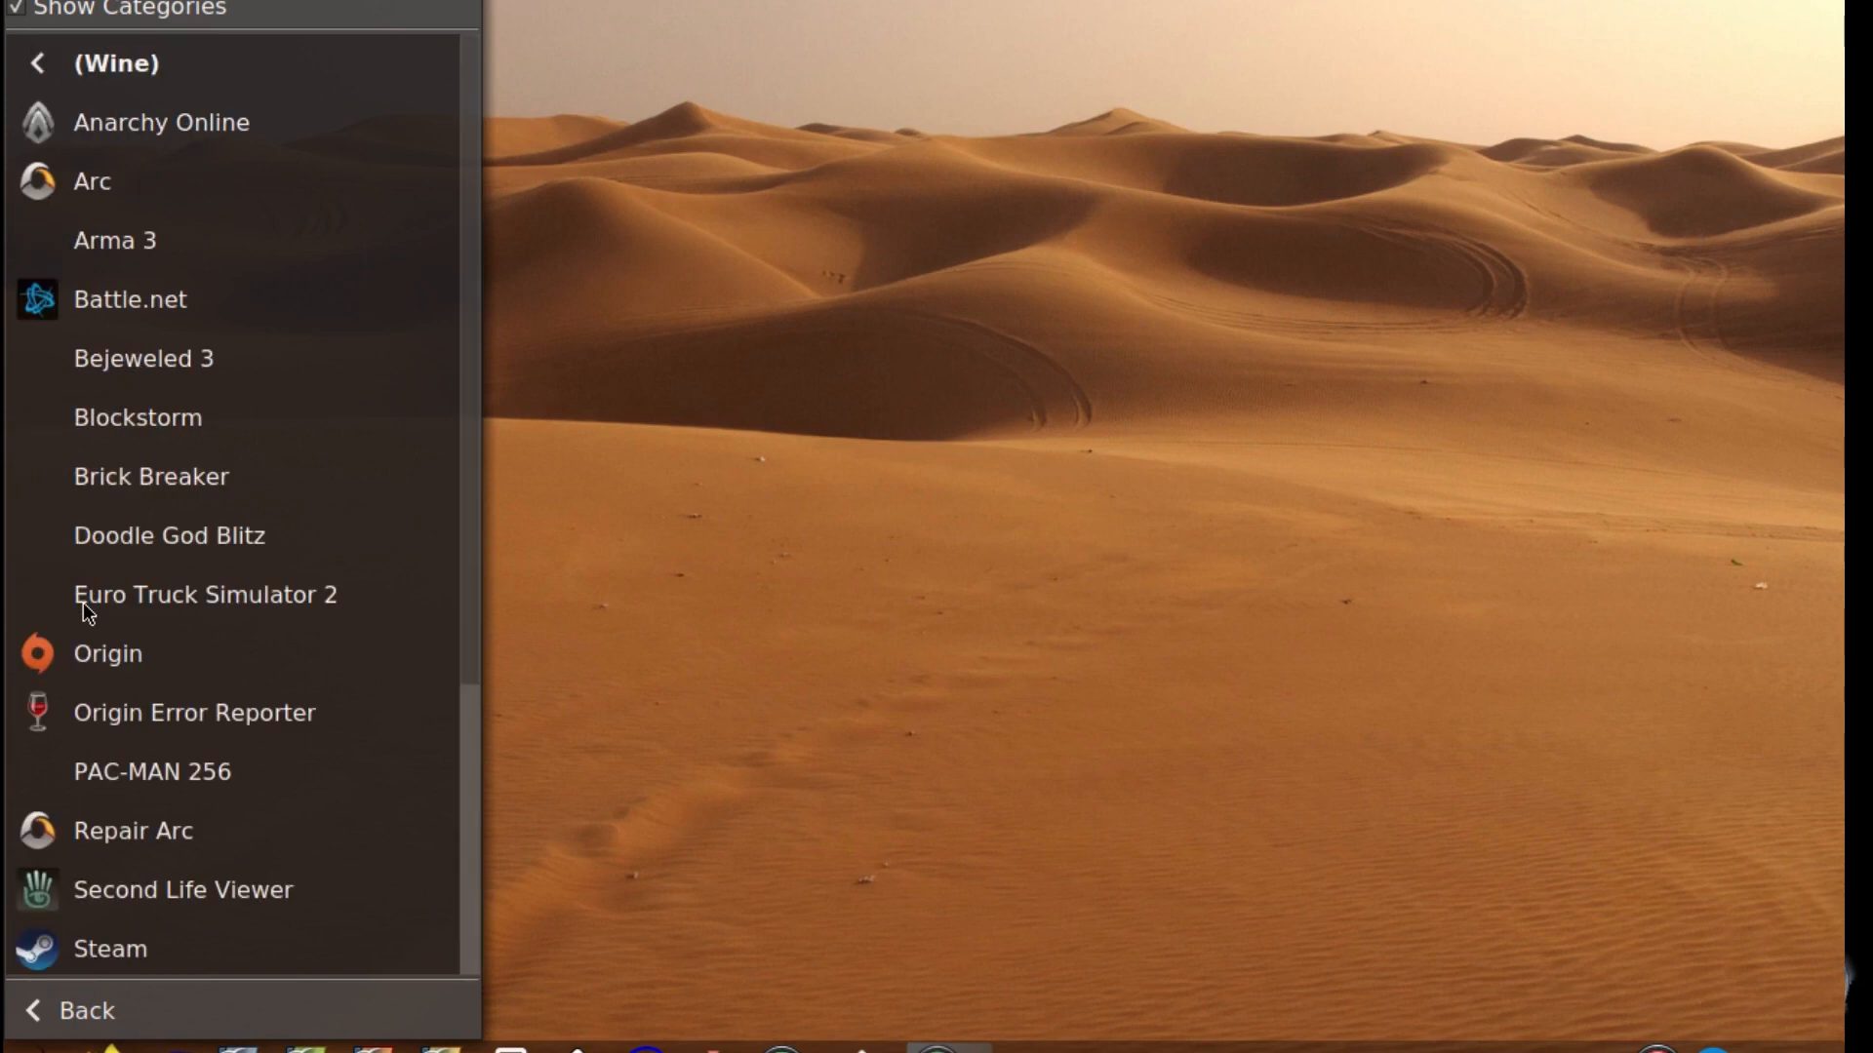
{"action": "left_click", "coordinate": [37, 60]}
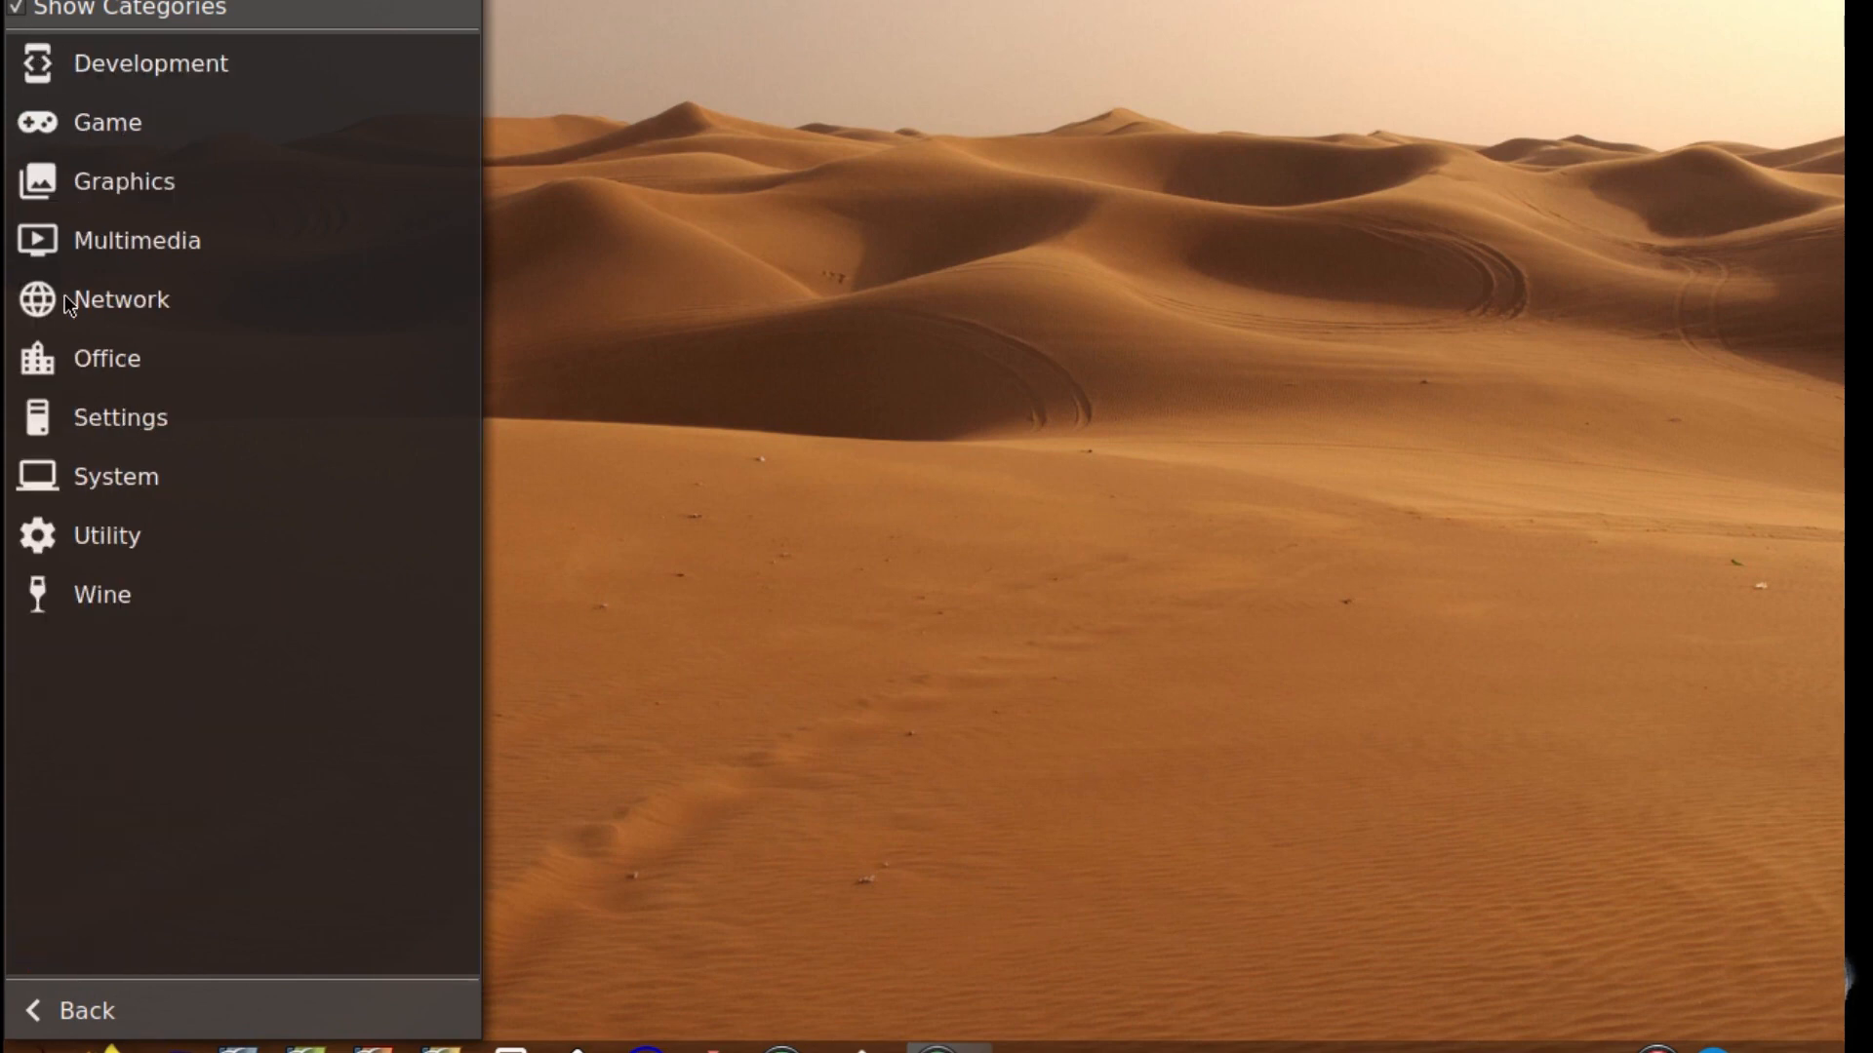
{"action": "left_click", "coordinate": [67, 361]}
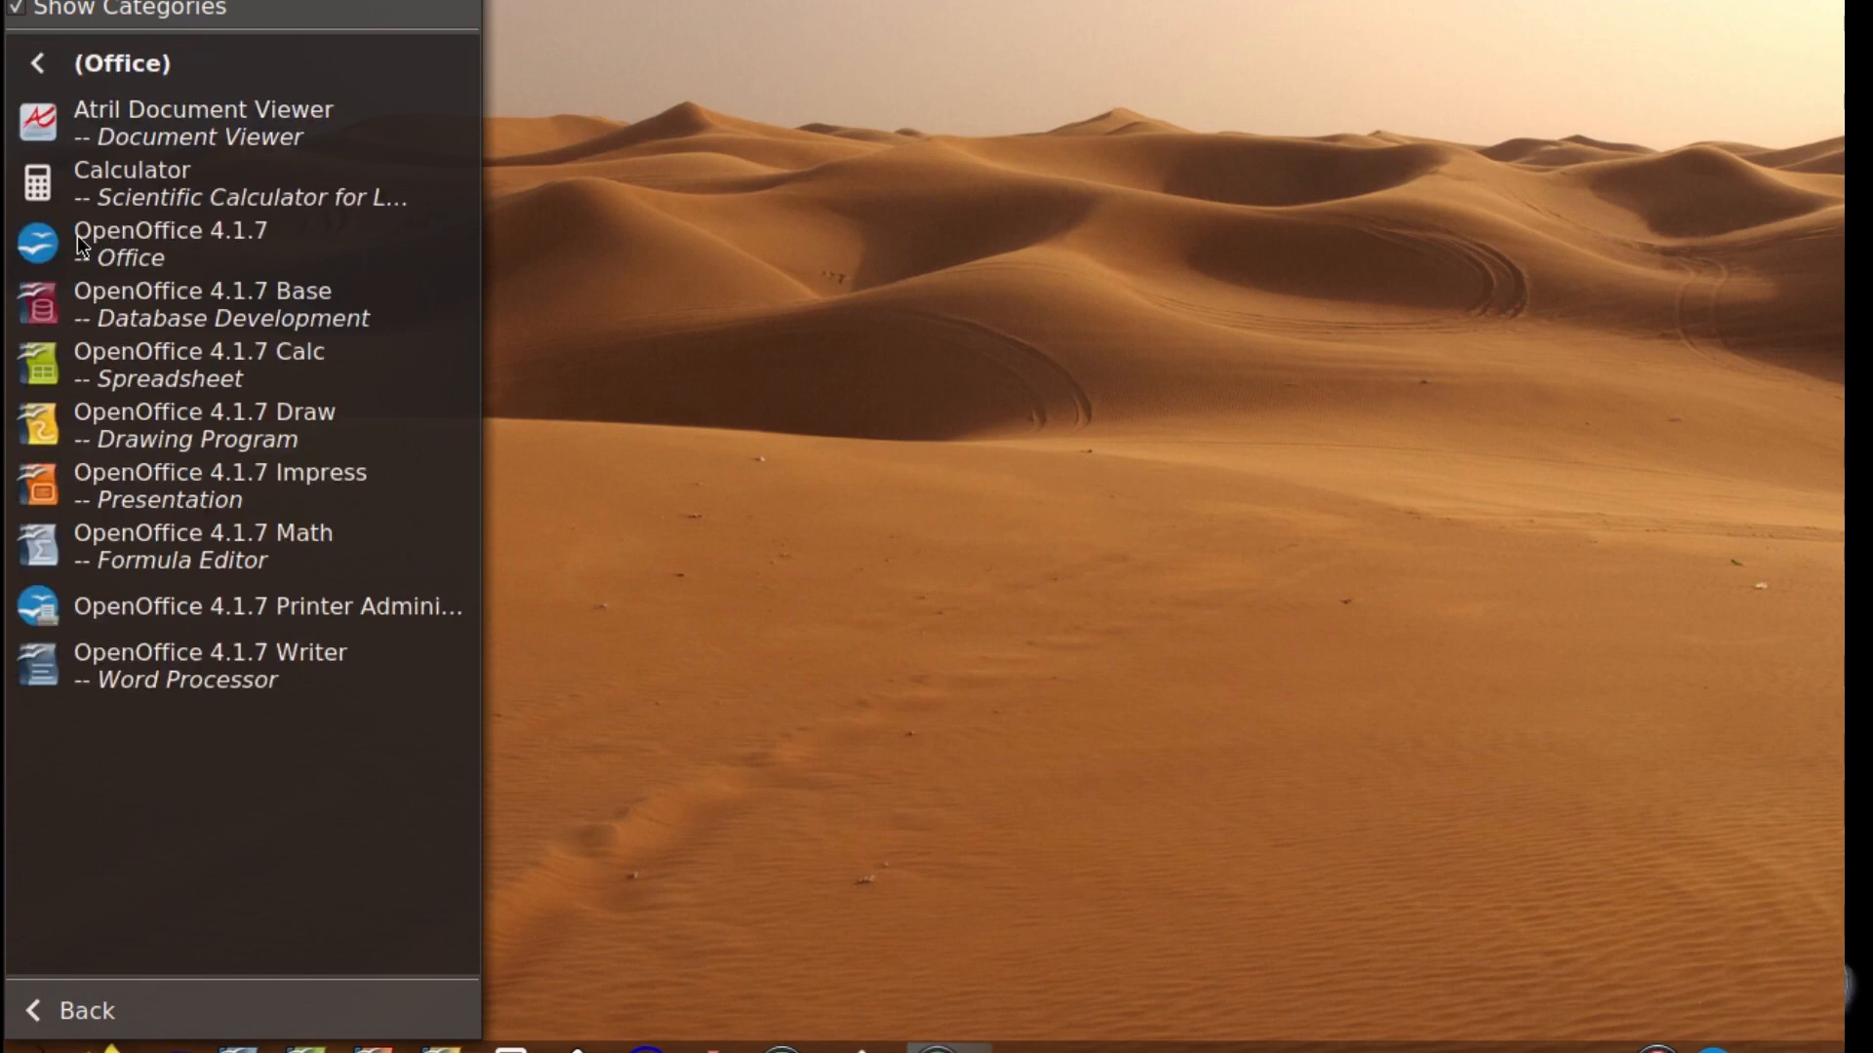
{"action": "left_click", "coordinate": [44, 67]}
{"action": "left_click", "coordinate": [102, 242]}
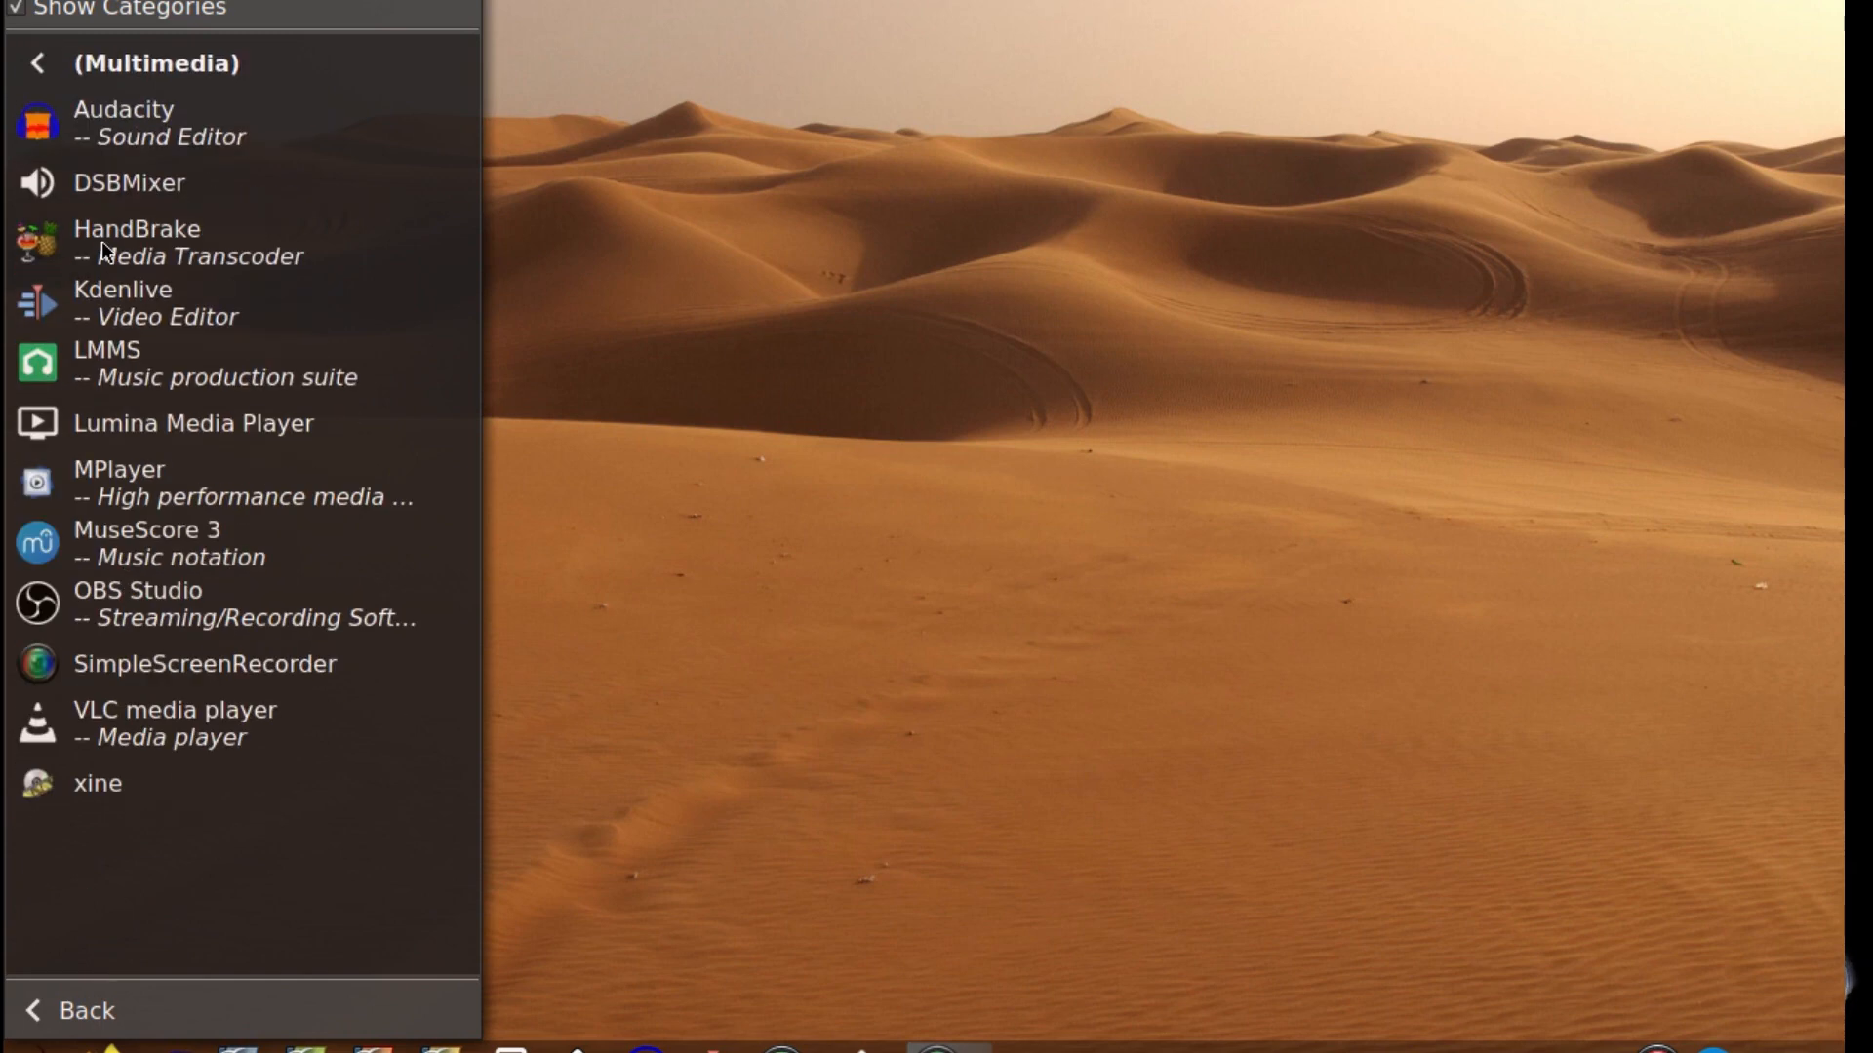
{"action": "left_click", "coordinate": [39, 61]}
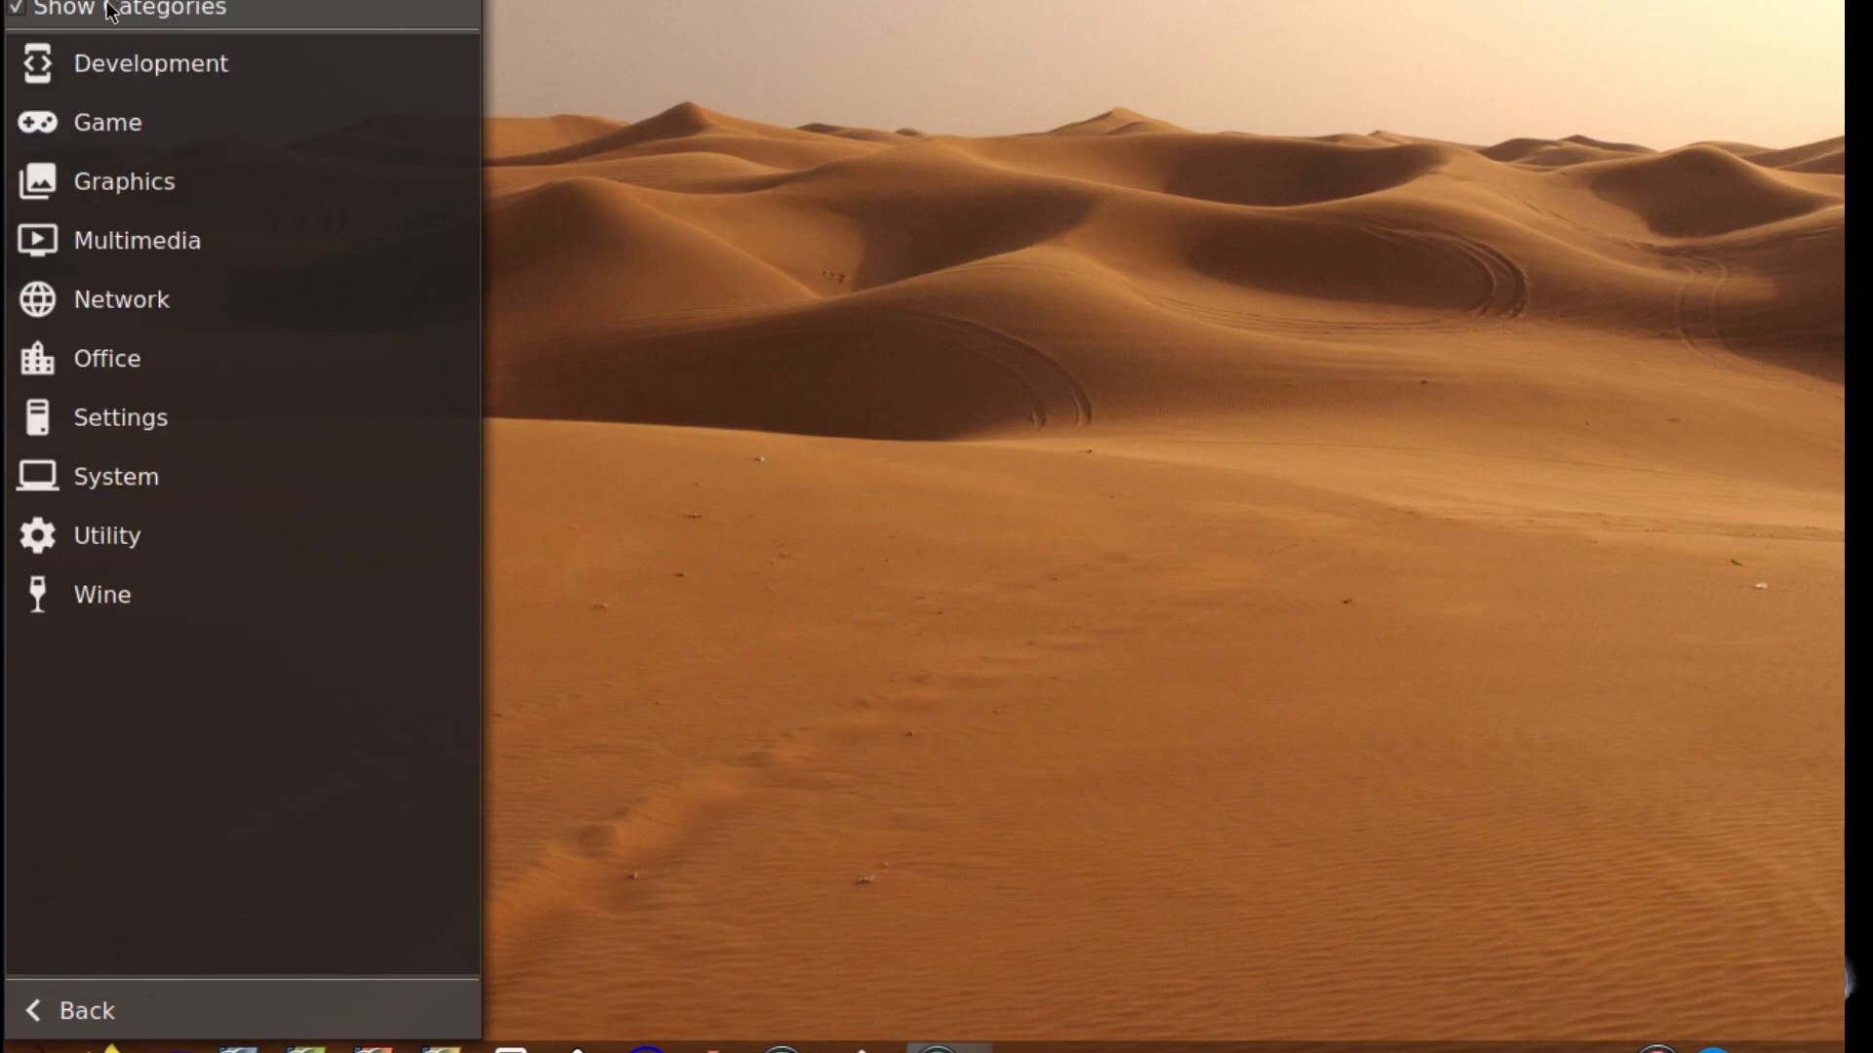
{"action": "left_click", "coordinate": [61, 1013]}
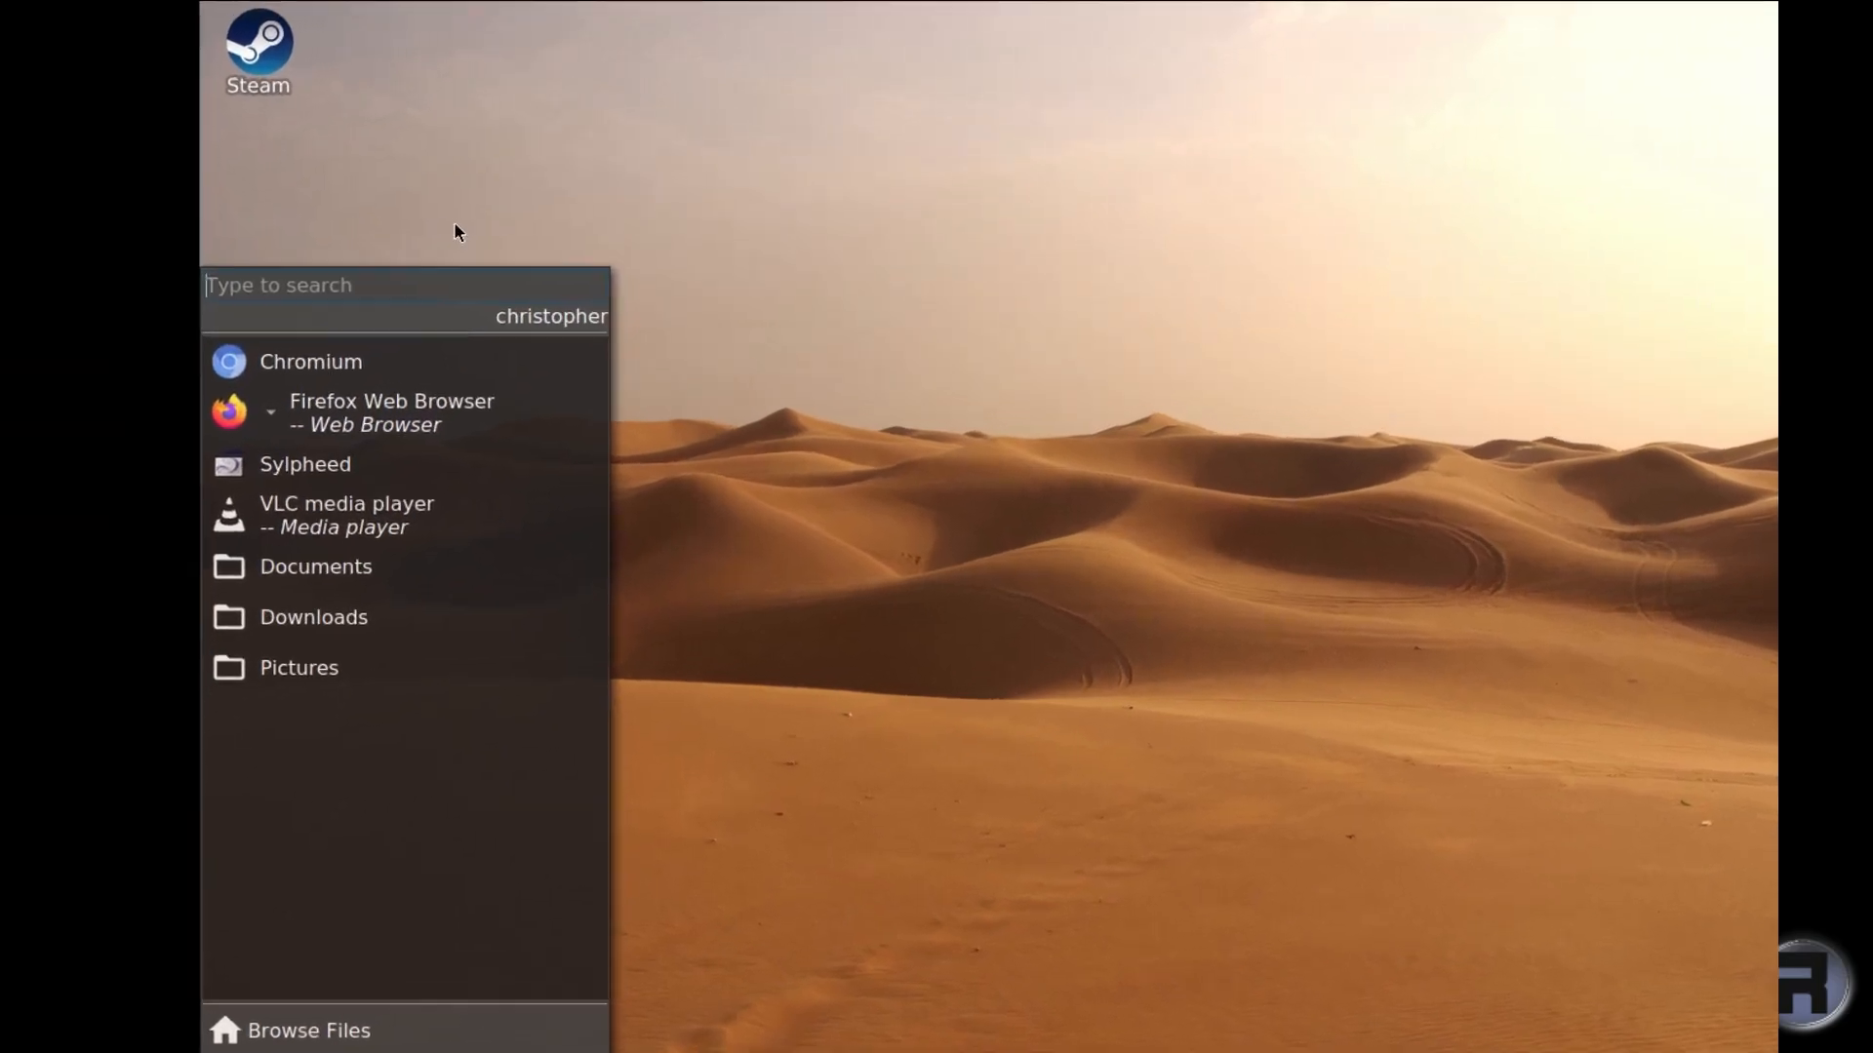
Open All Desktop Settings from the desktop's Preferences menu and reposition and resize the window.
{"action": "left_click", "coordinate": [493, 190]}
{"action": "right_click", "coordinate": [152, 293]}
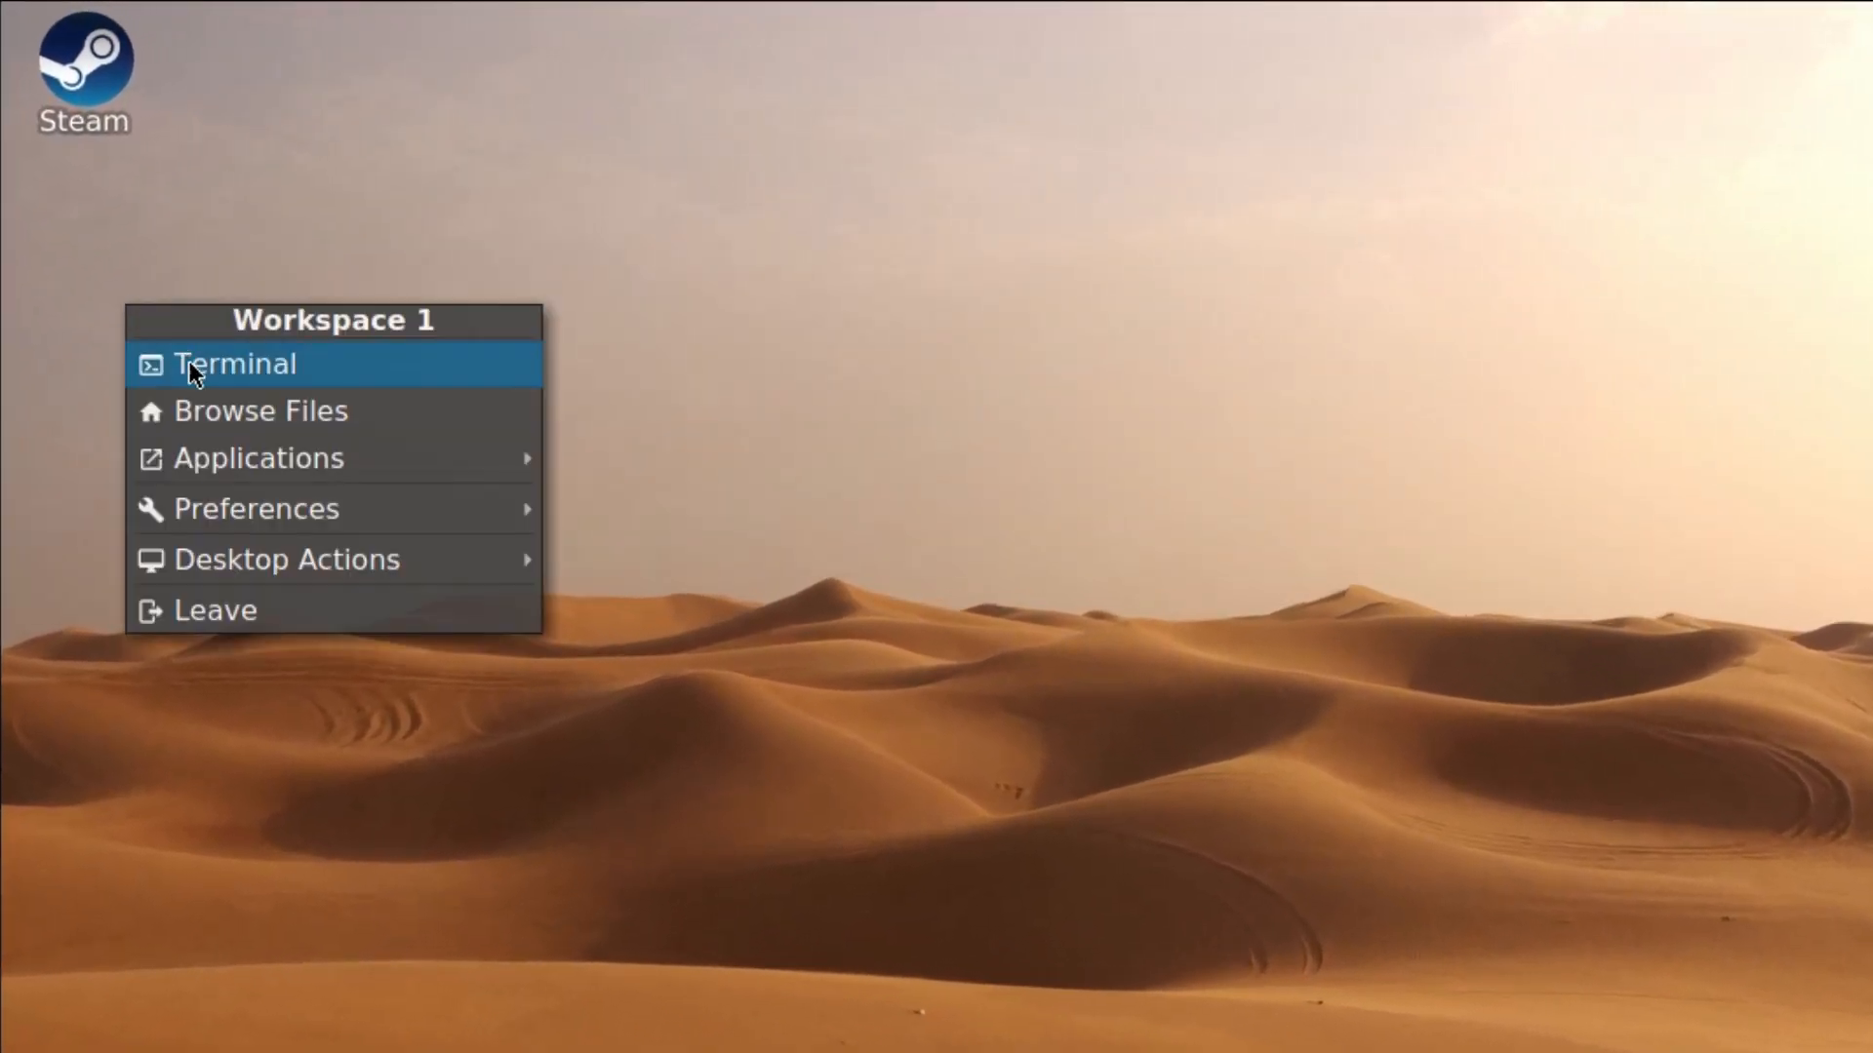
{"action": "mouse_move", "coordinate": [249, 481]}
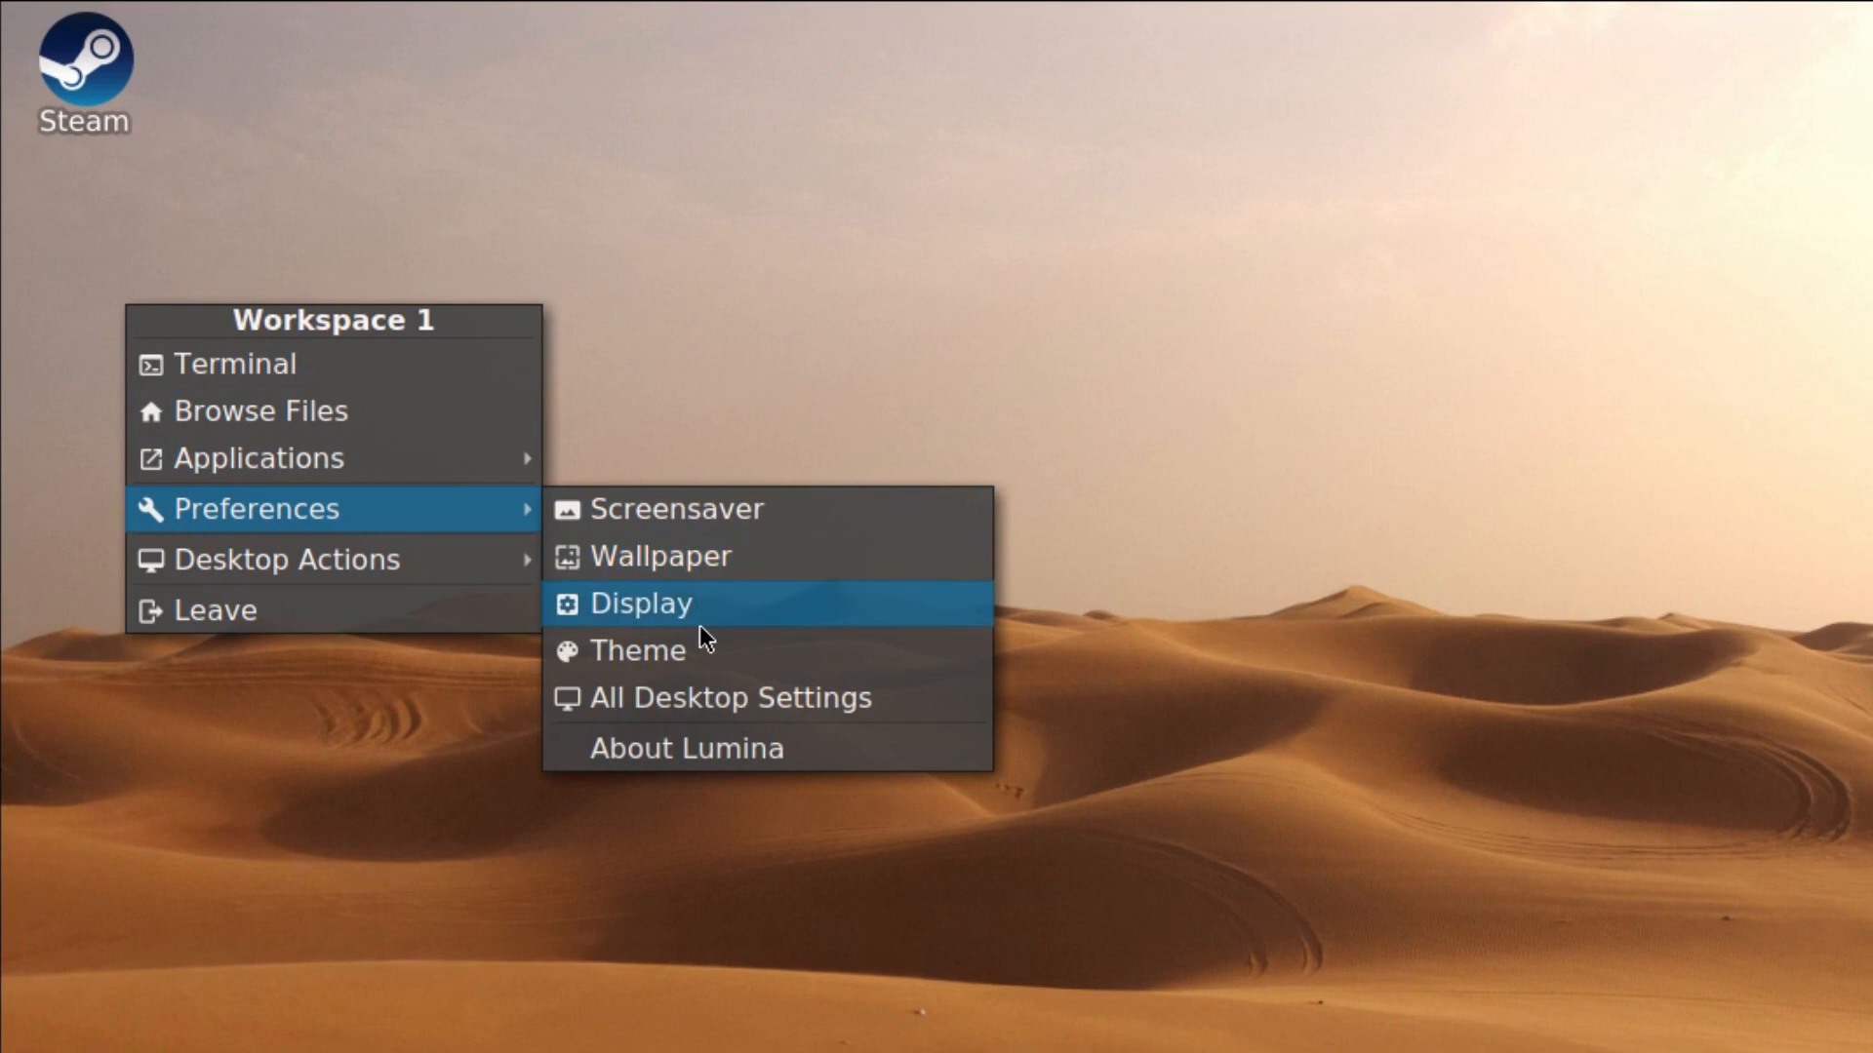
{"action": "left_click", "coordinate": [669, 698]}
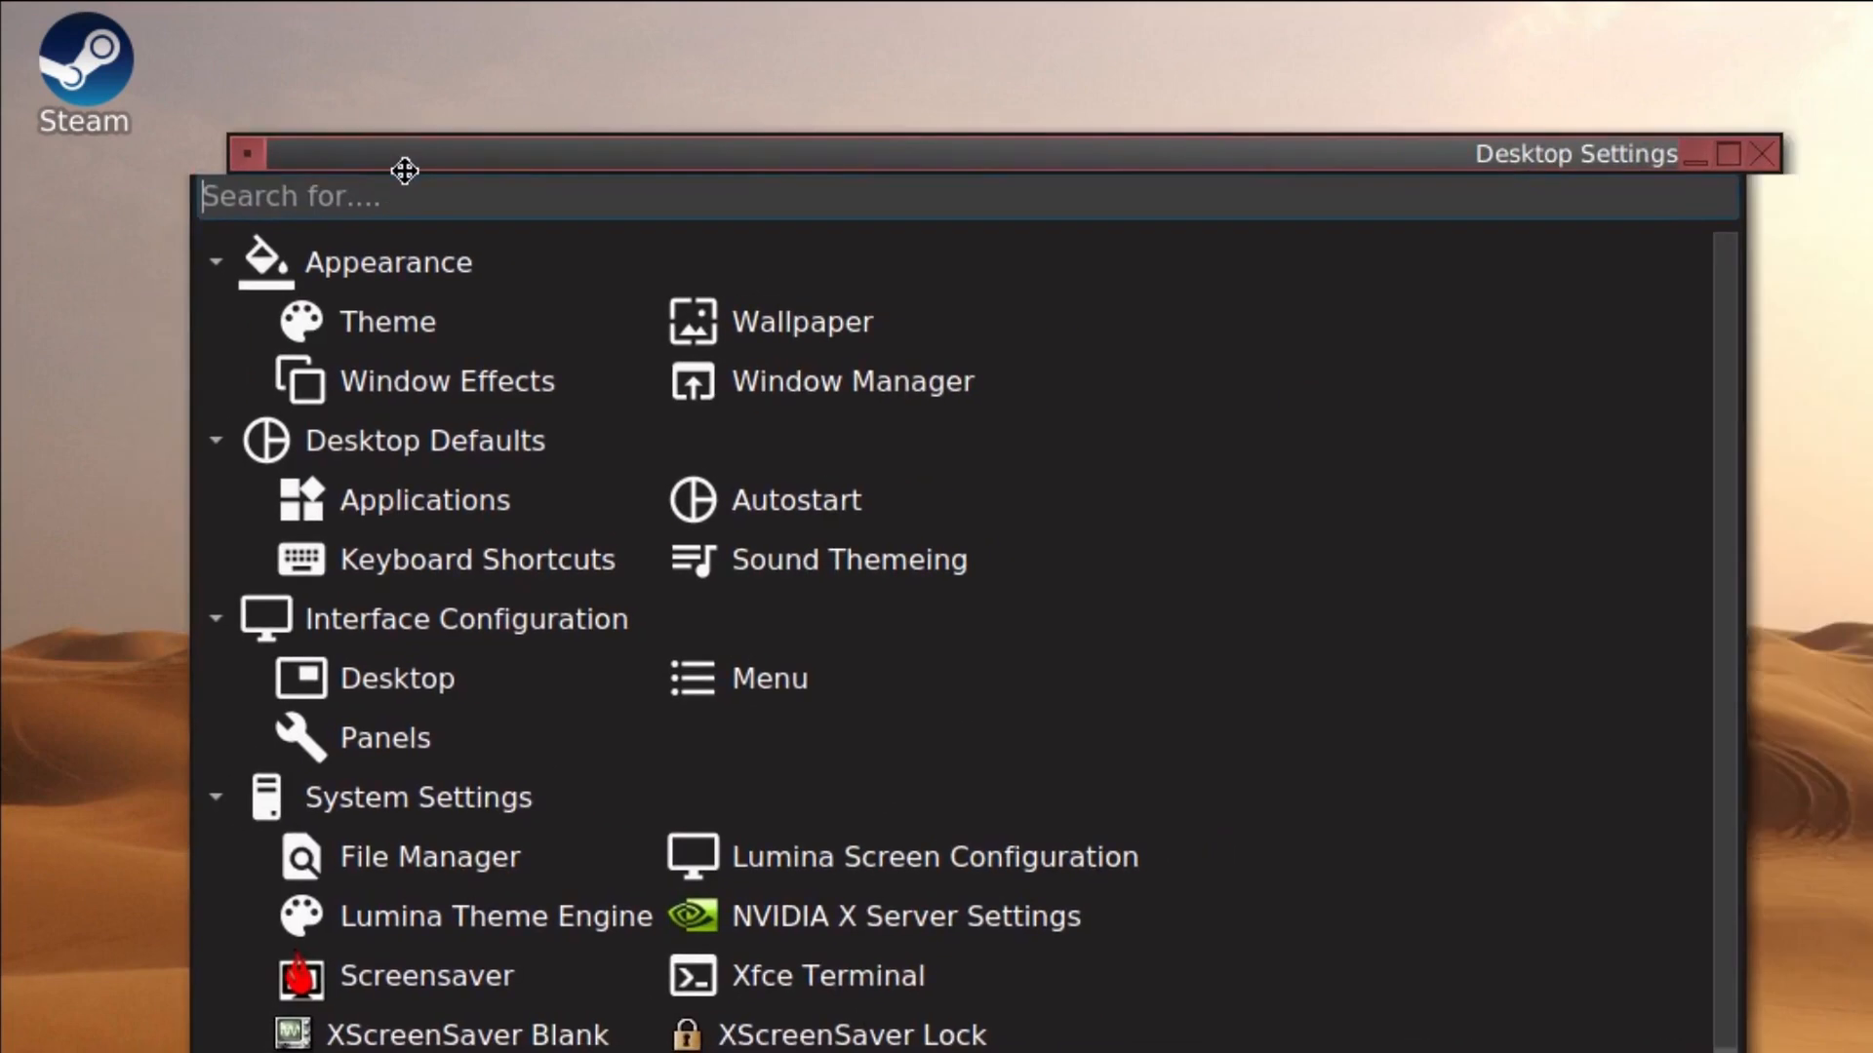
{"action": "left_click_drag", "start_coordinate": [401, 171], "coordinate": [267, 27]}
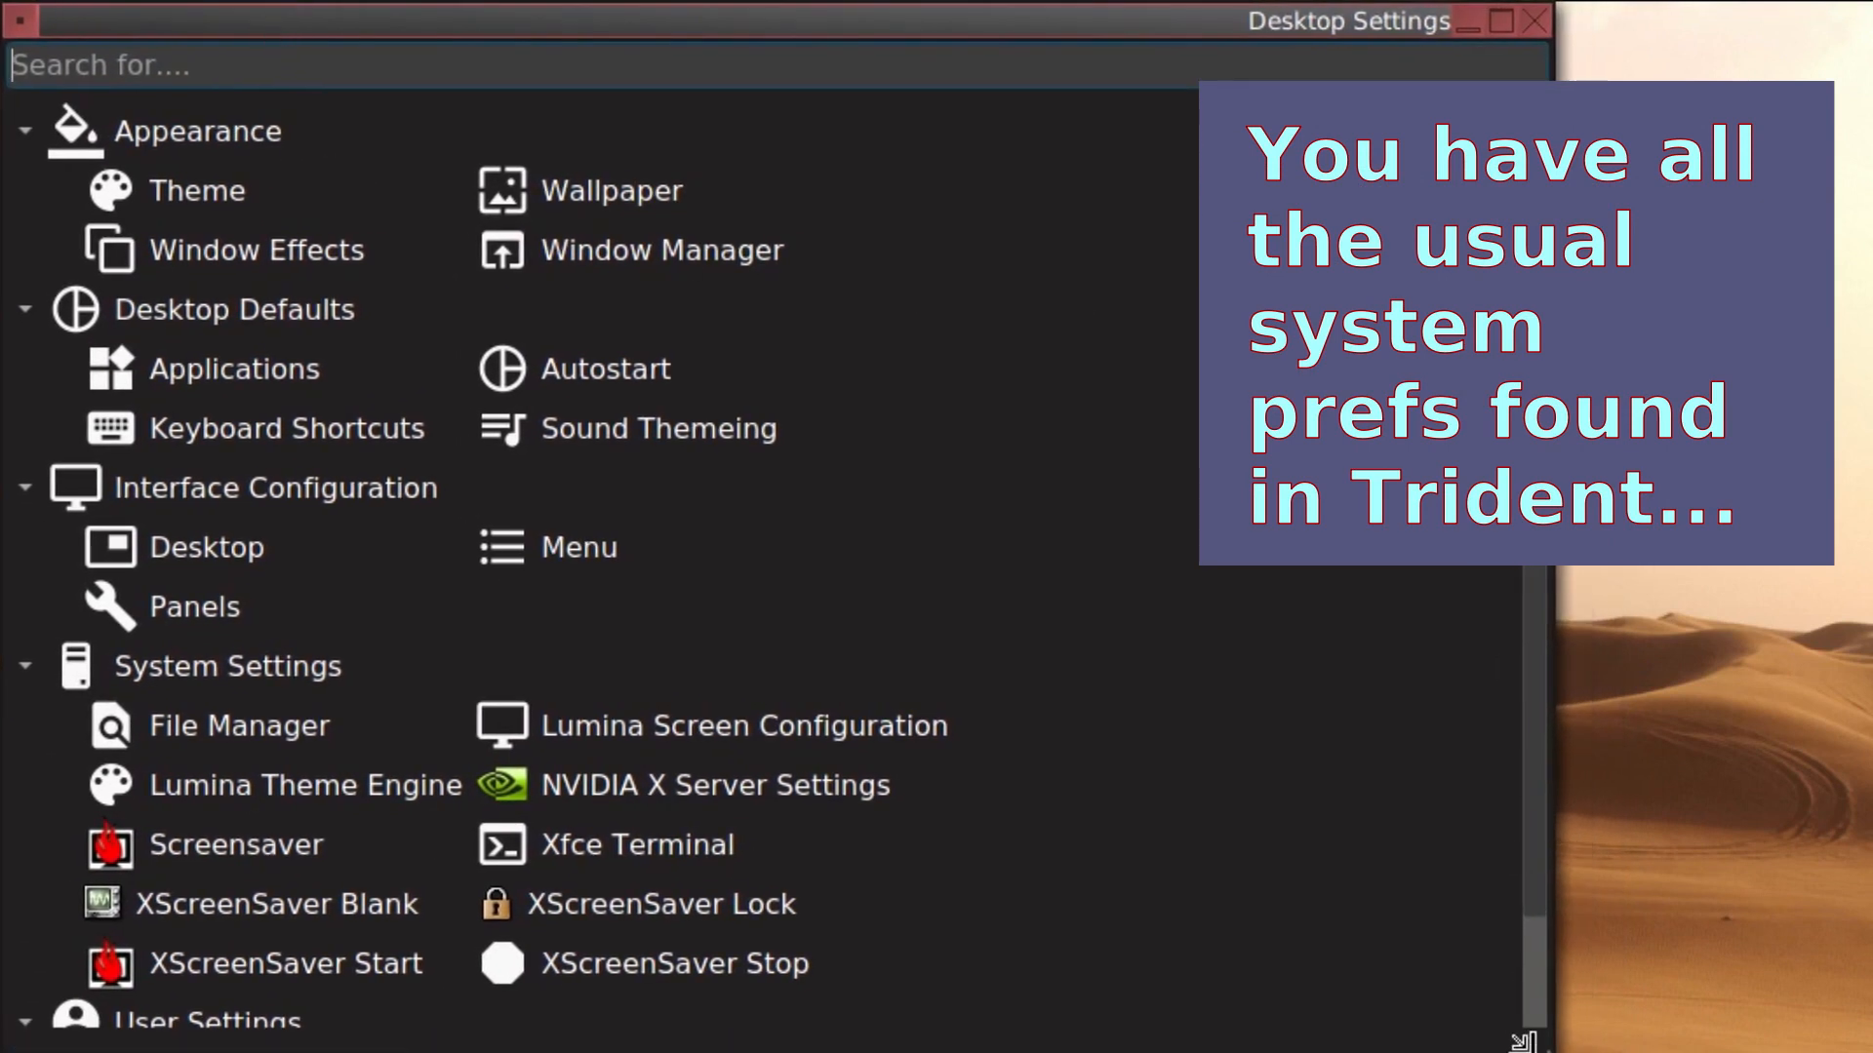
{"action": "left_click_drag", "start_coordinate": [1558, 1052], "coordinate": [1573, 1052]}
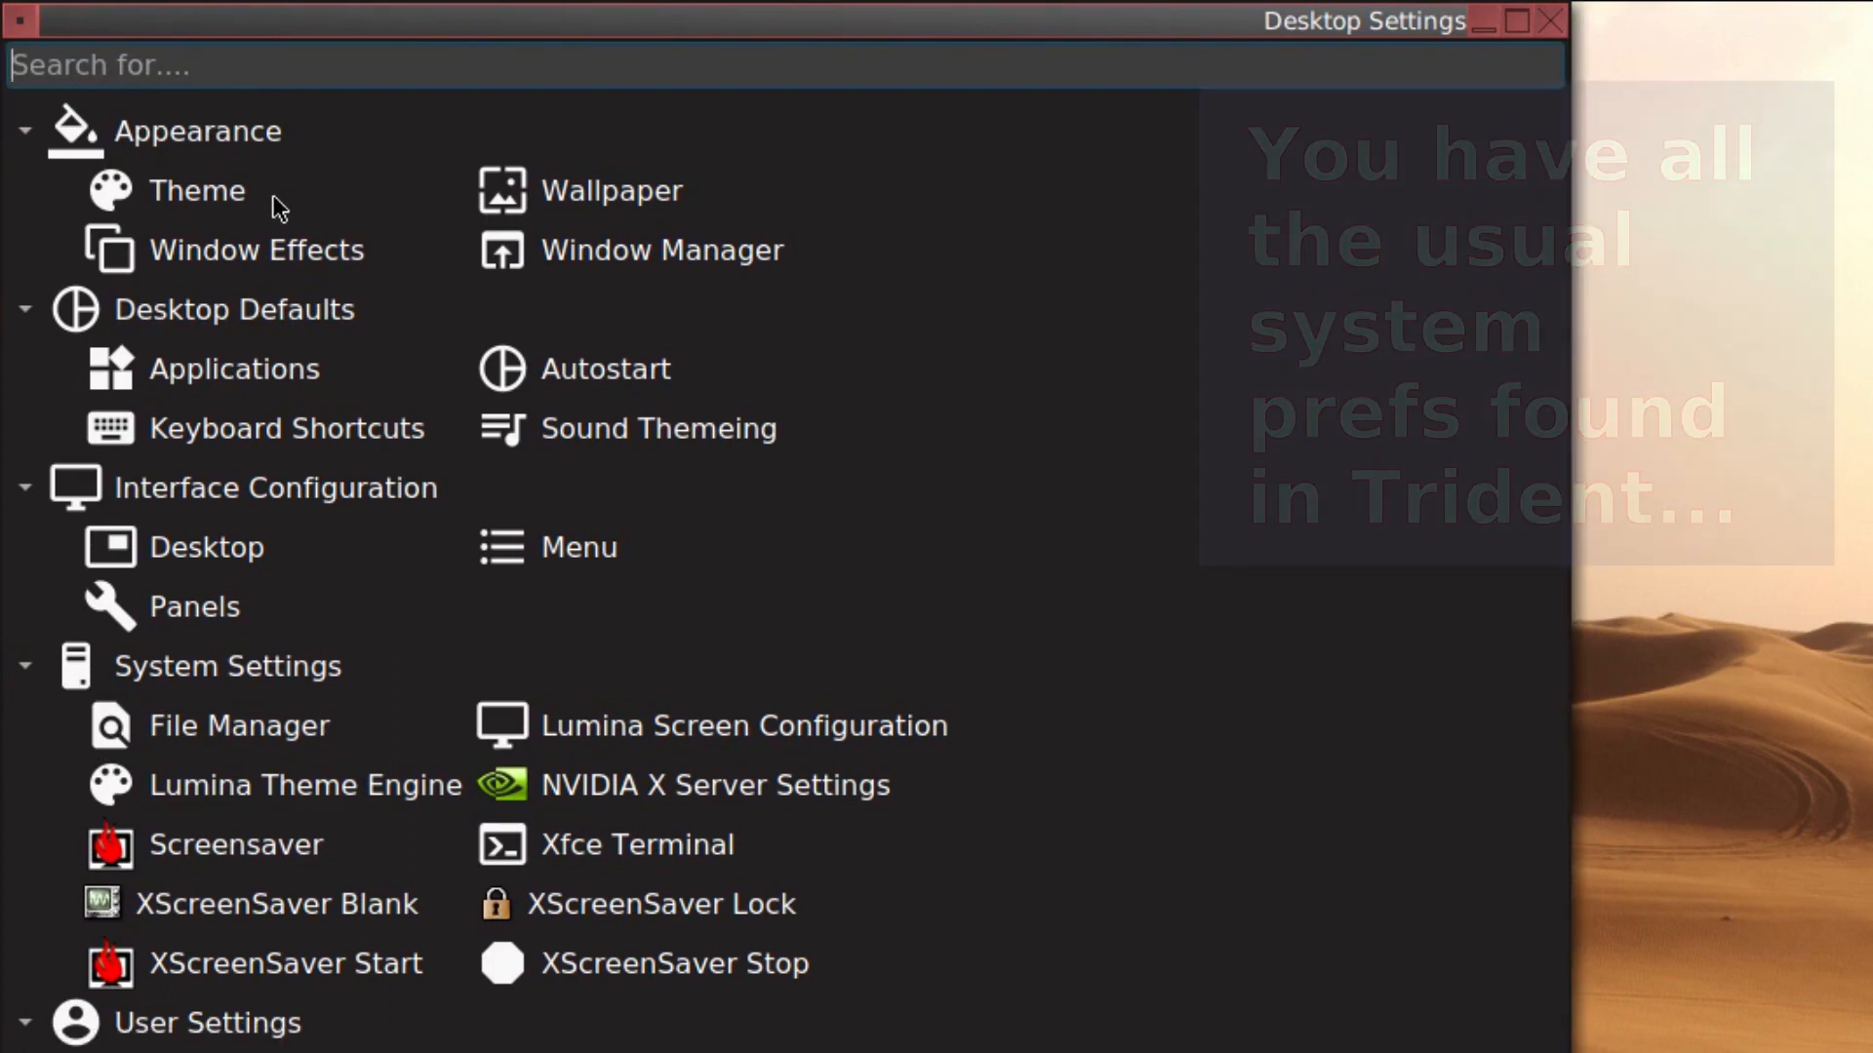
View the Theme Settings effects, fonts, icons, cursors and stylesheet pages, then close both settings windows.
{"action": "left_click", "coordinate": [200, 192]}
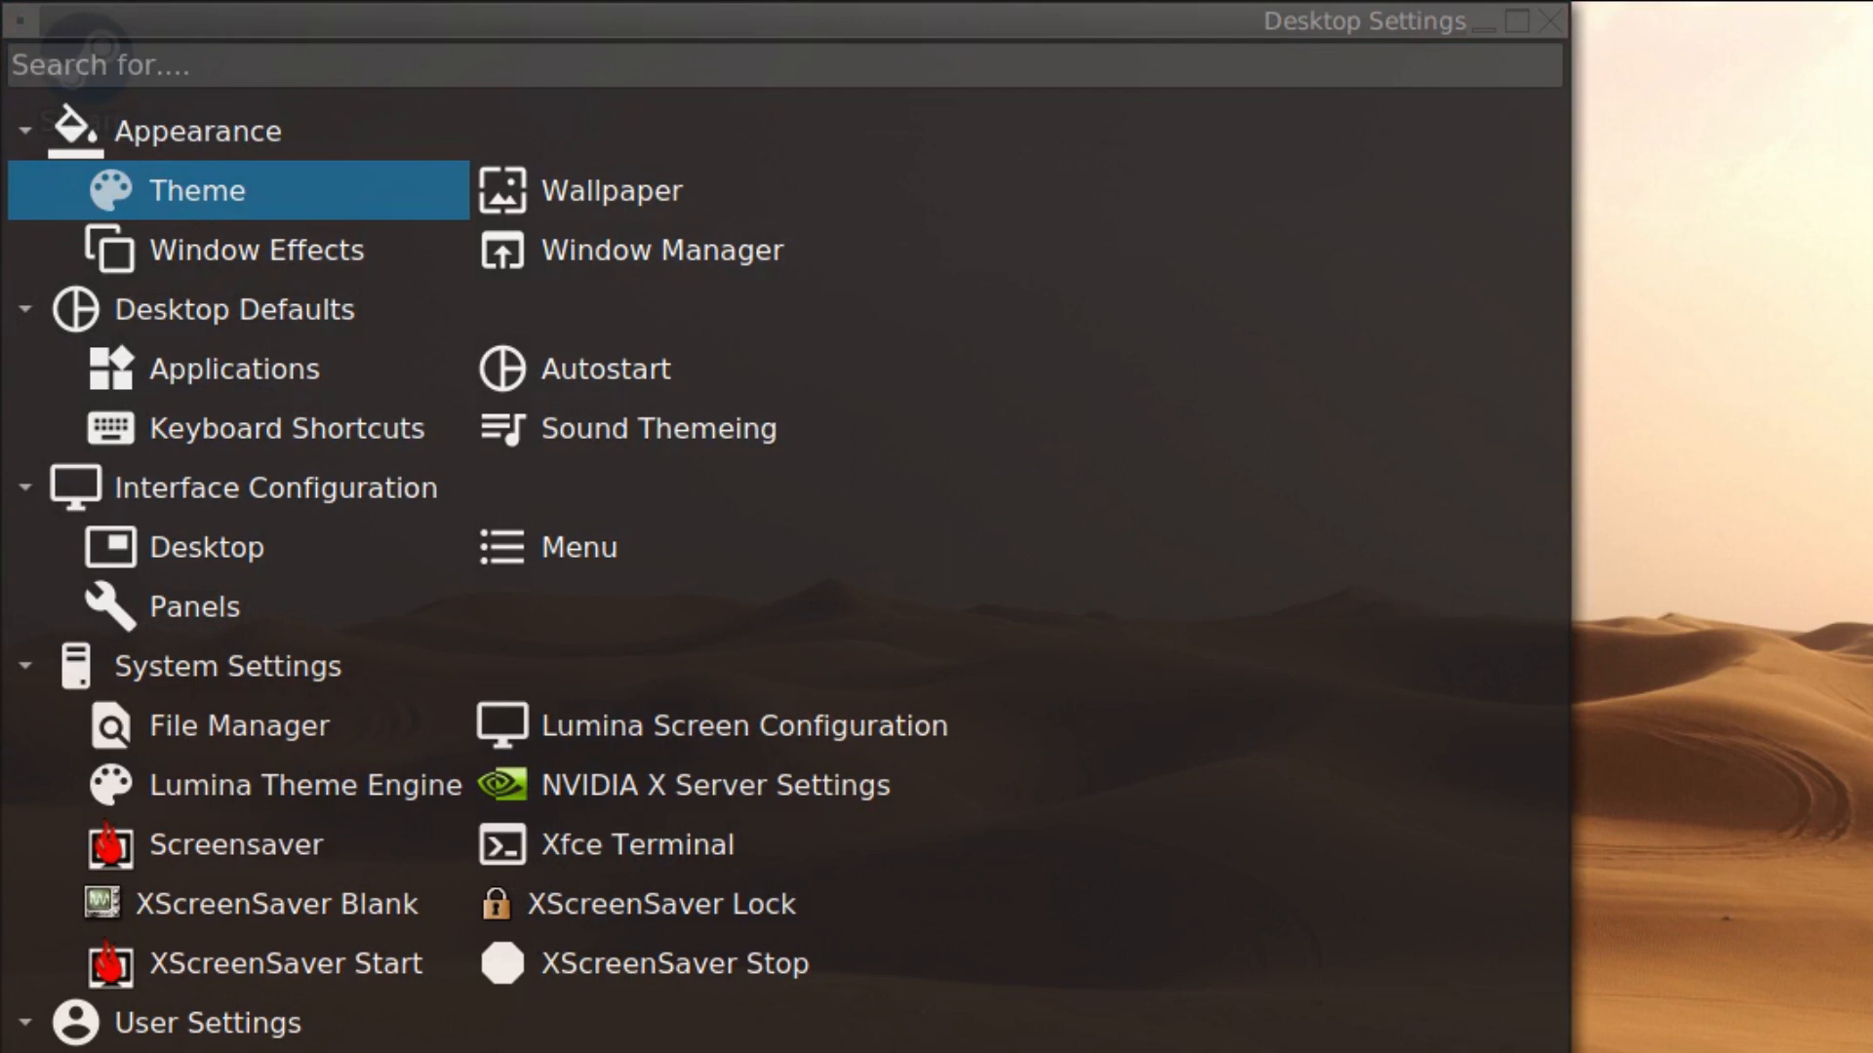
{"action": "left_click_drag", "start_coordinate": [1530, 130], "coordinate": [352, 113]}
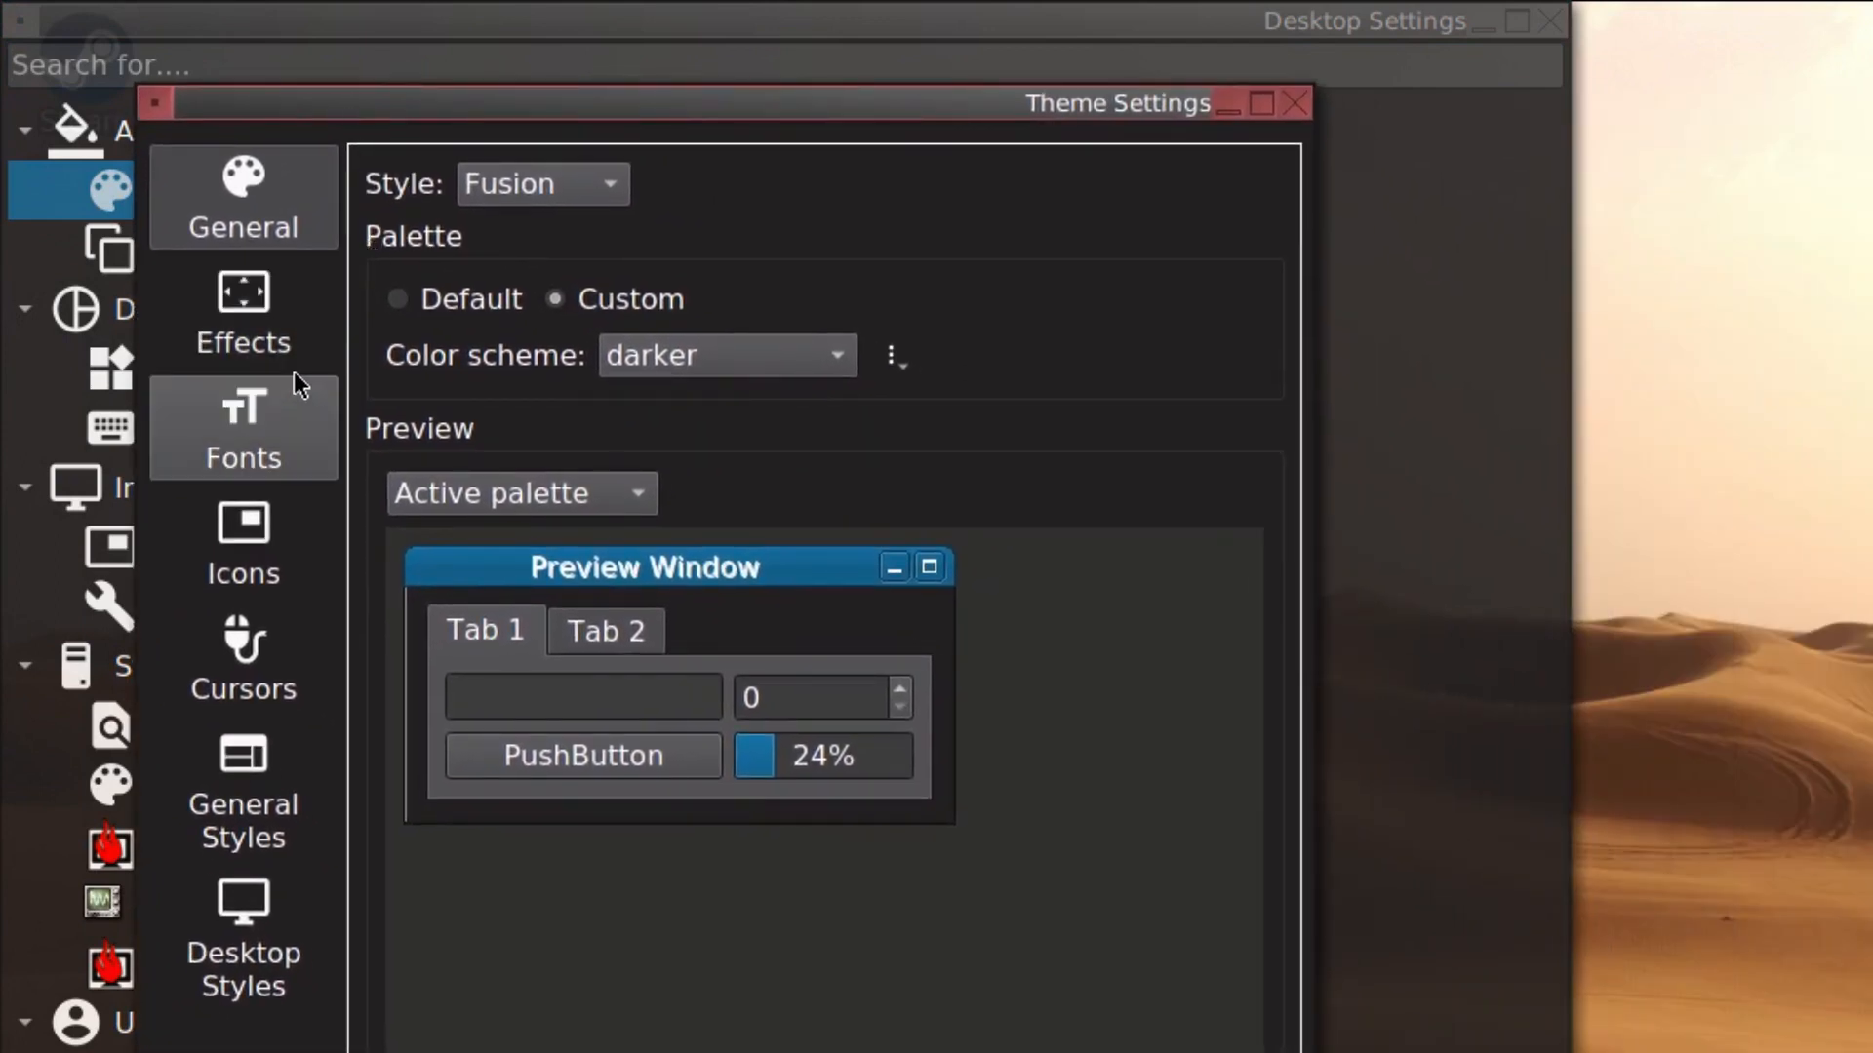
{"action": "left_click", "coordinate": [255, 321]}
{"action": "left_click", "coordinate": [248, 389]}
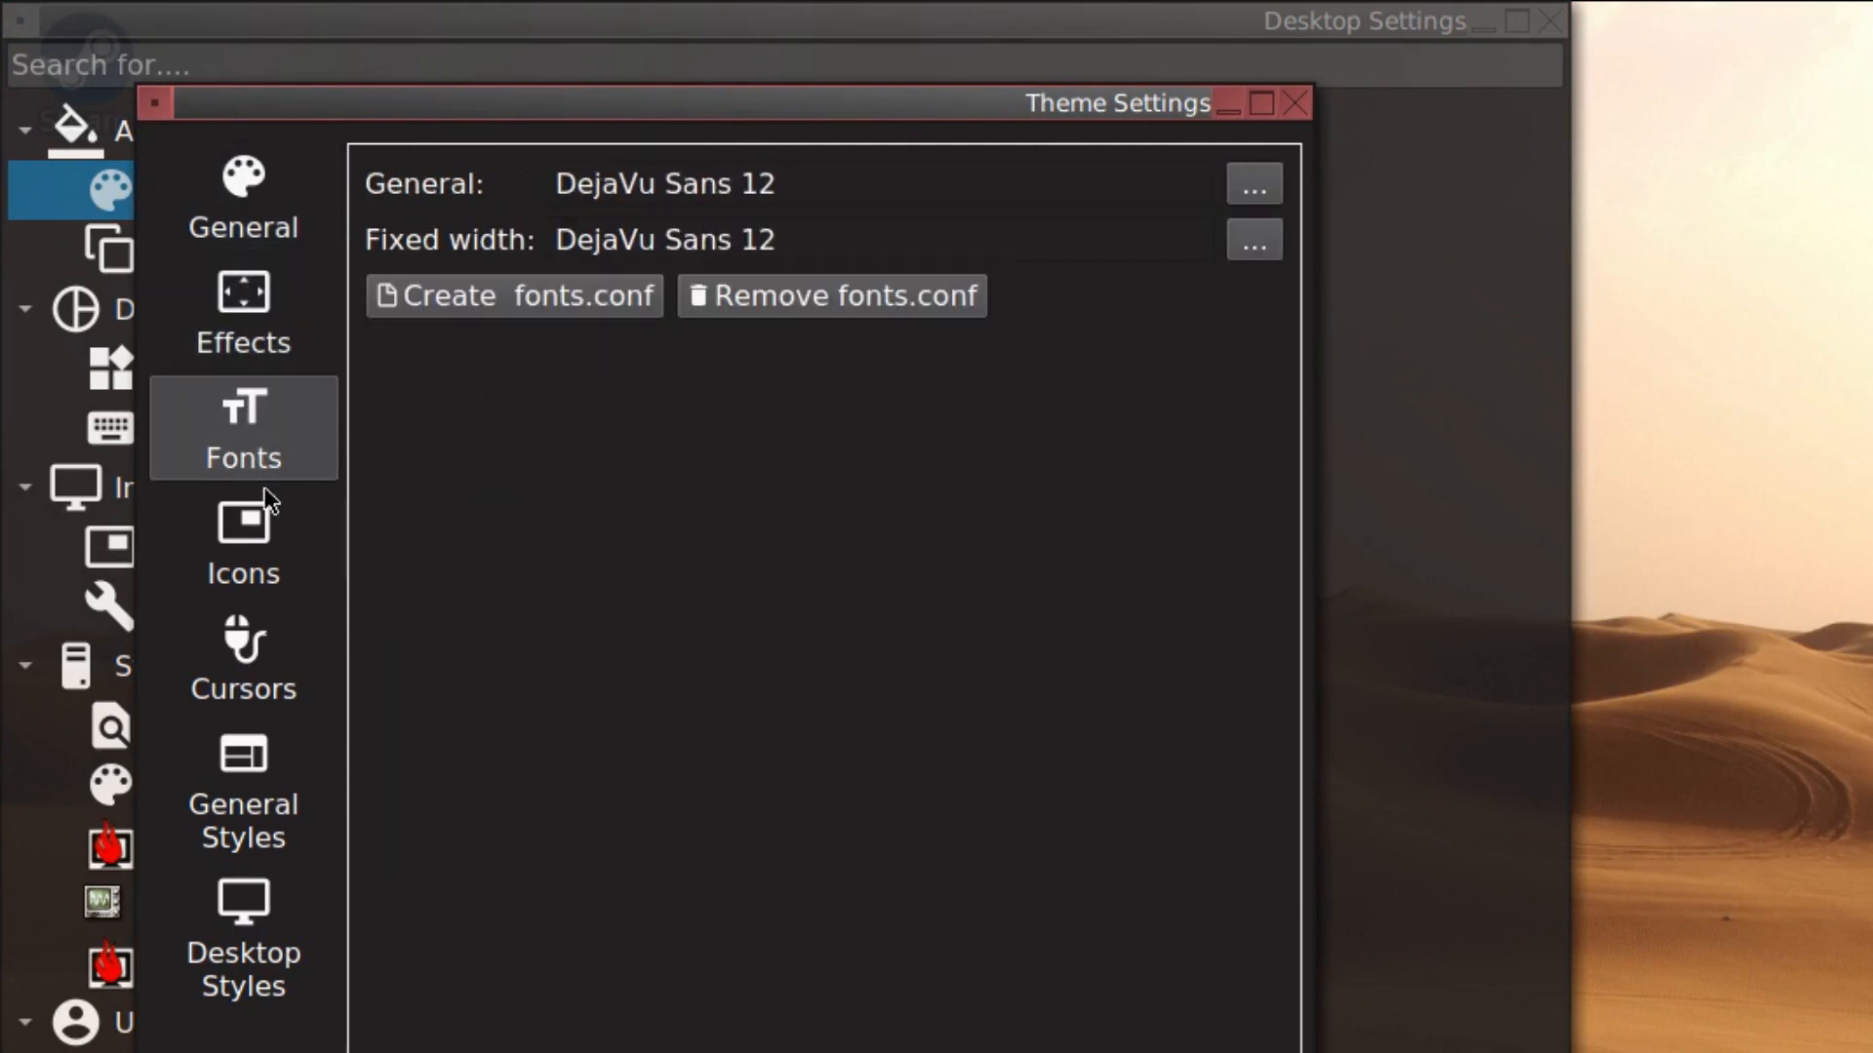
{"action": "left_click", "coordinate": [265, 527]}
{"action": "left_click", "coordinate": [265, 634]}
{"action": "left_click", "coordinate": [265, 741]}
{"action": "left_click", "coordinate": [259, 961]}
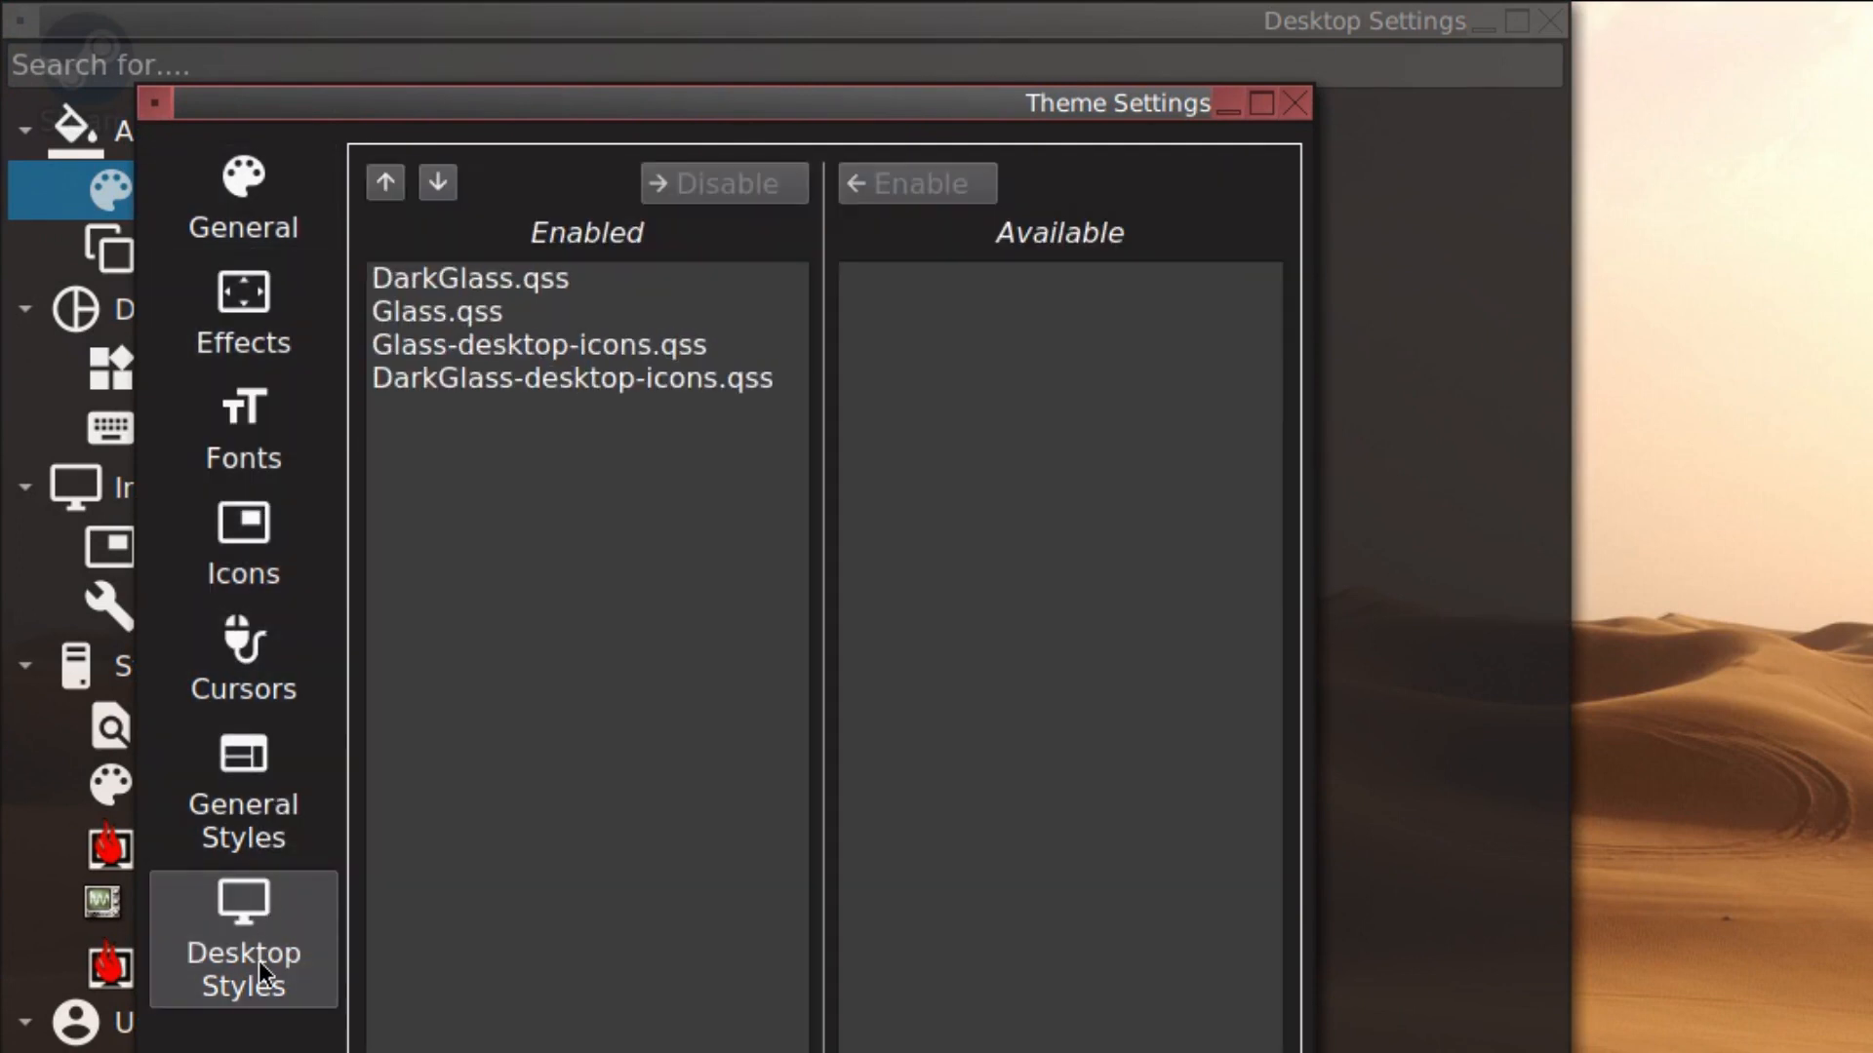
{"action": "left_click", "coordinate": [1293, 103]}
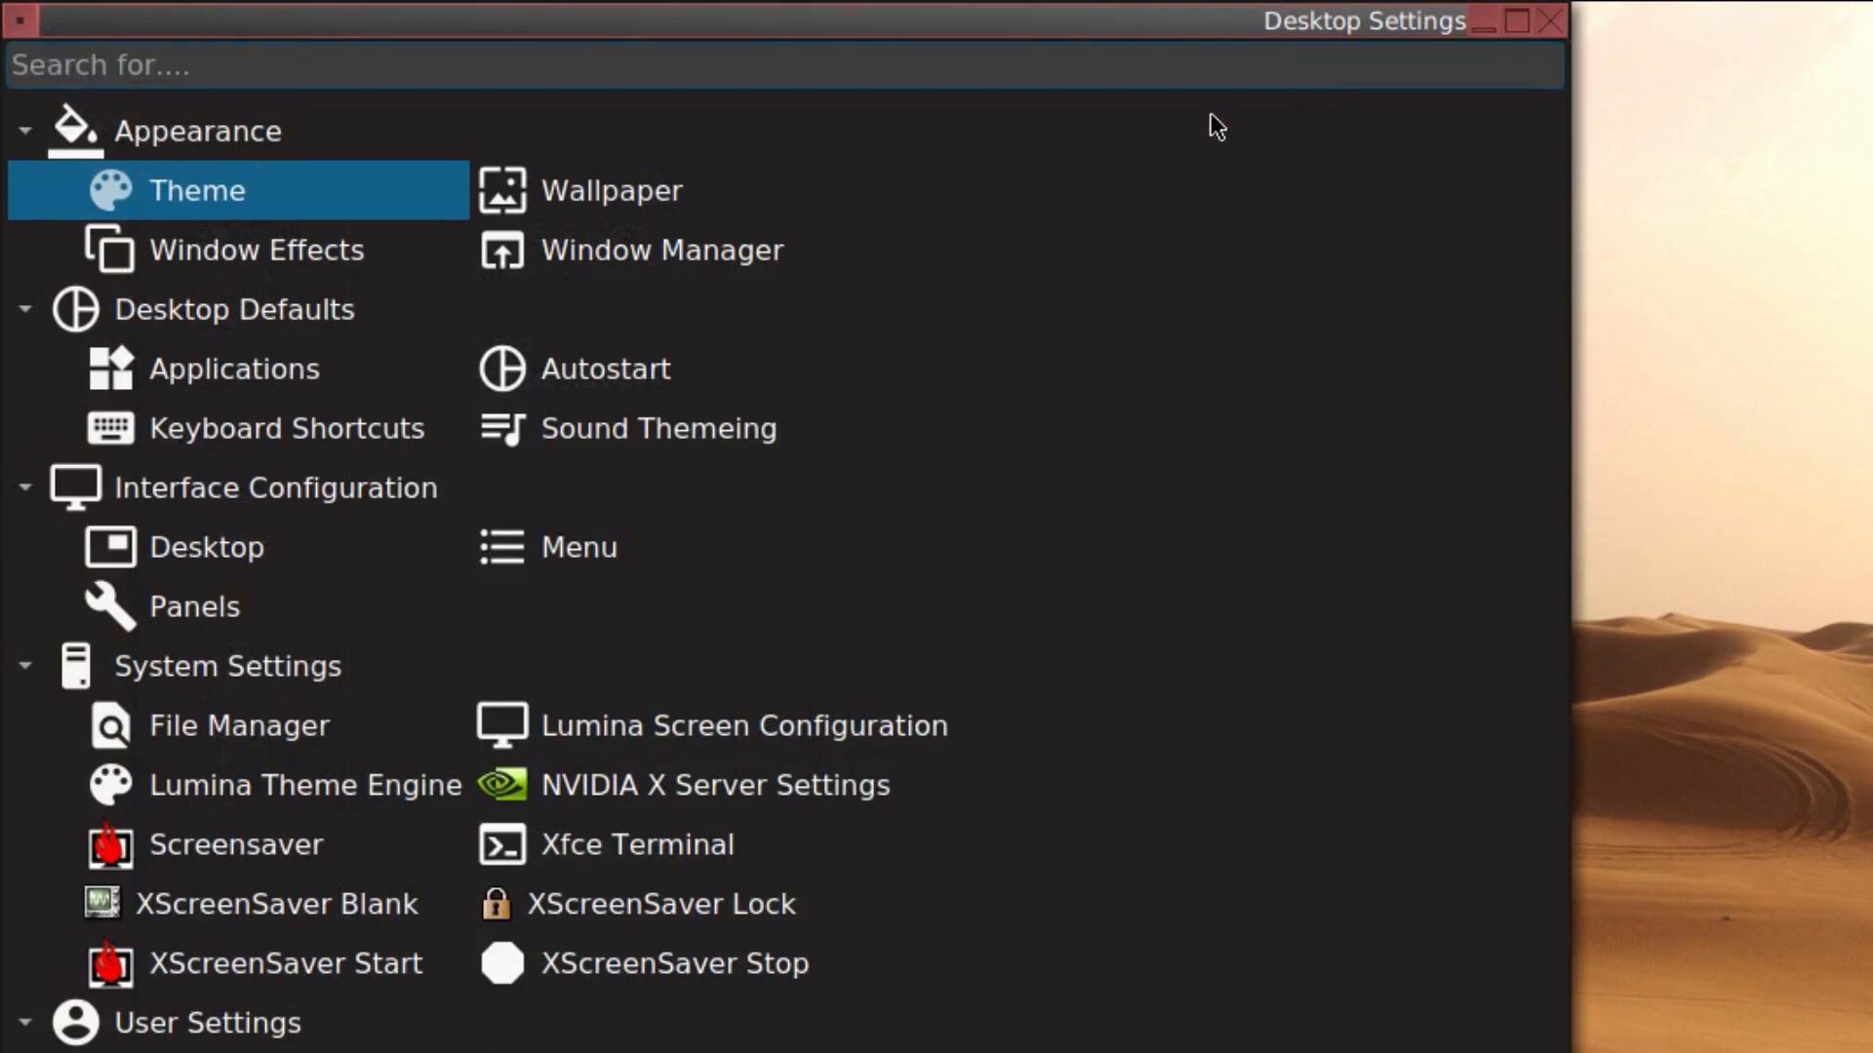
{"action": "left_click", "coordinate": [1551, 21]}
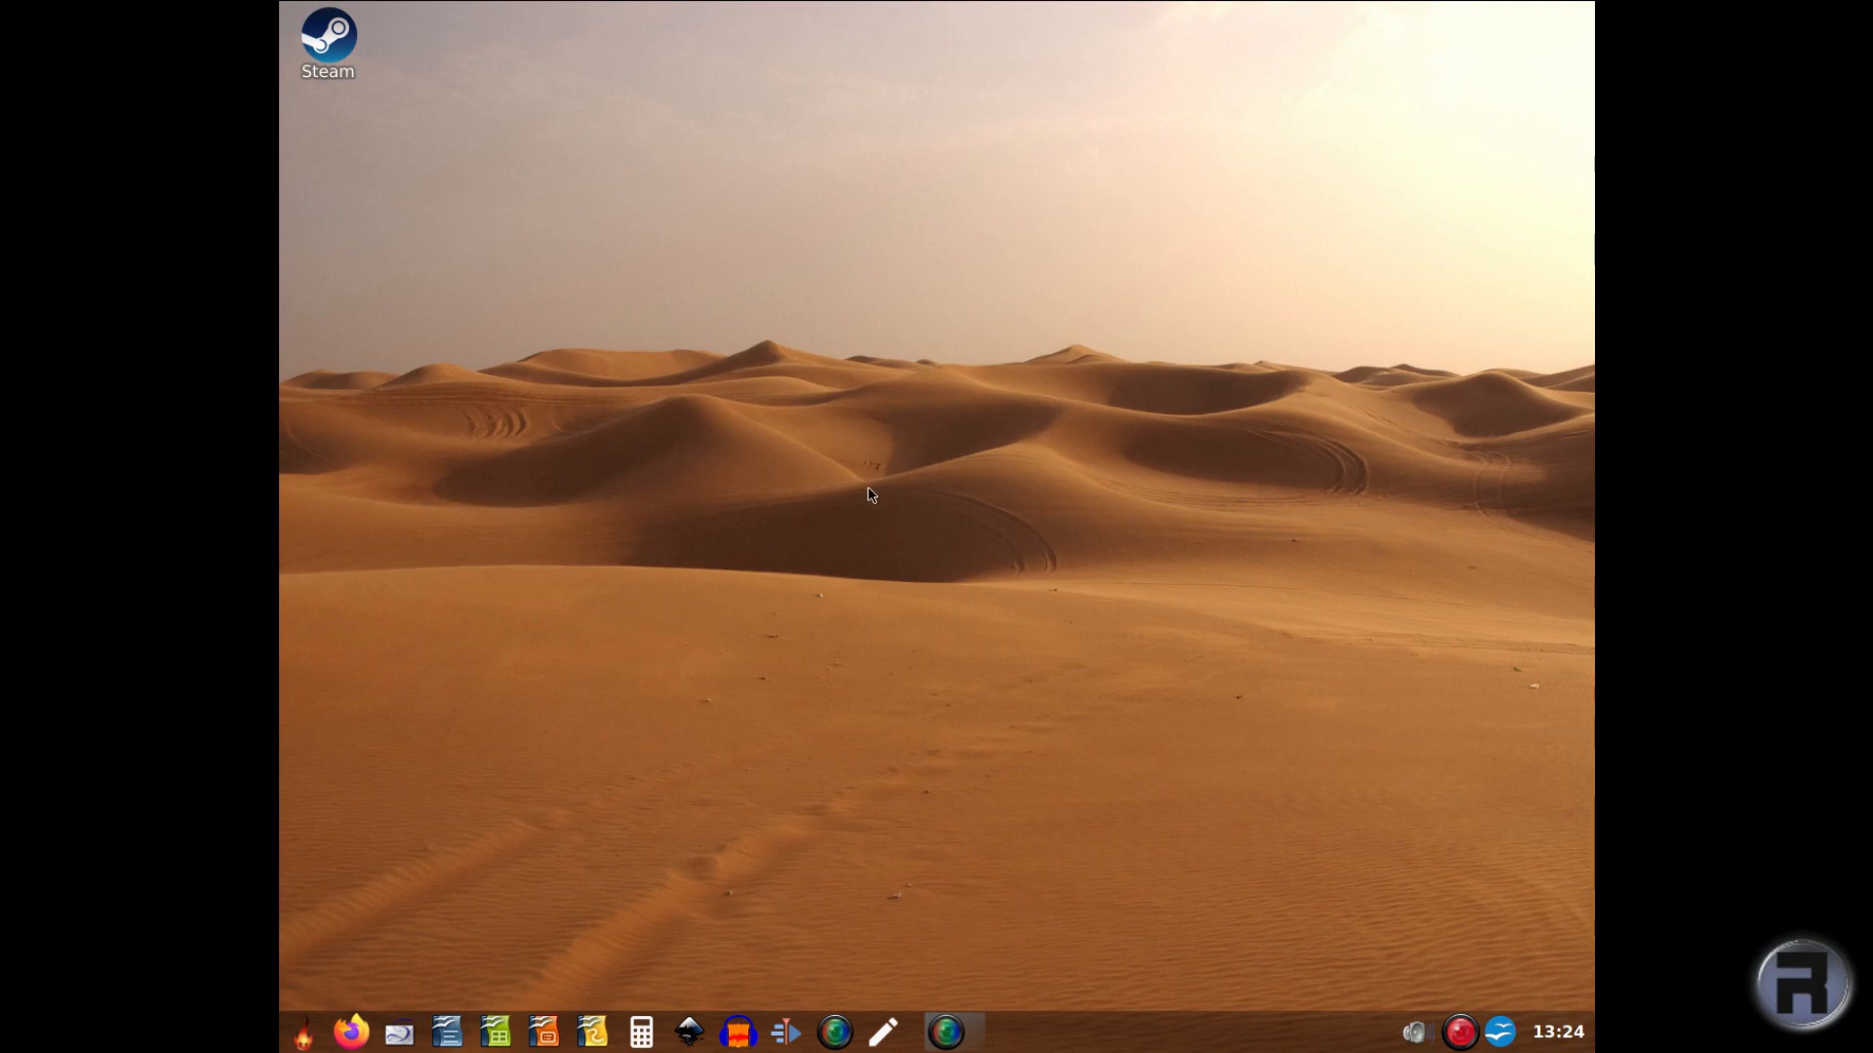
Create a blank Text Document from the OpenOffice Quickstarter tray icon, then close Writer.
{"action": "right_click", "coordinate": [1499, 1036]}
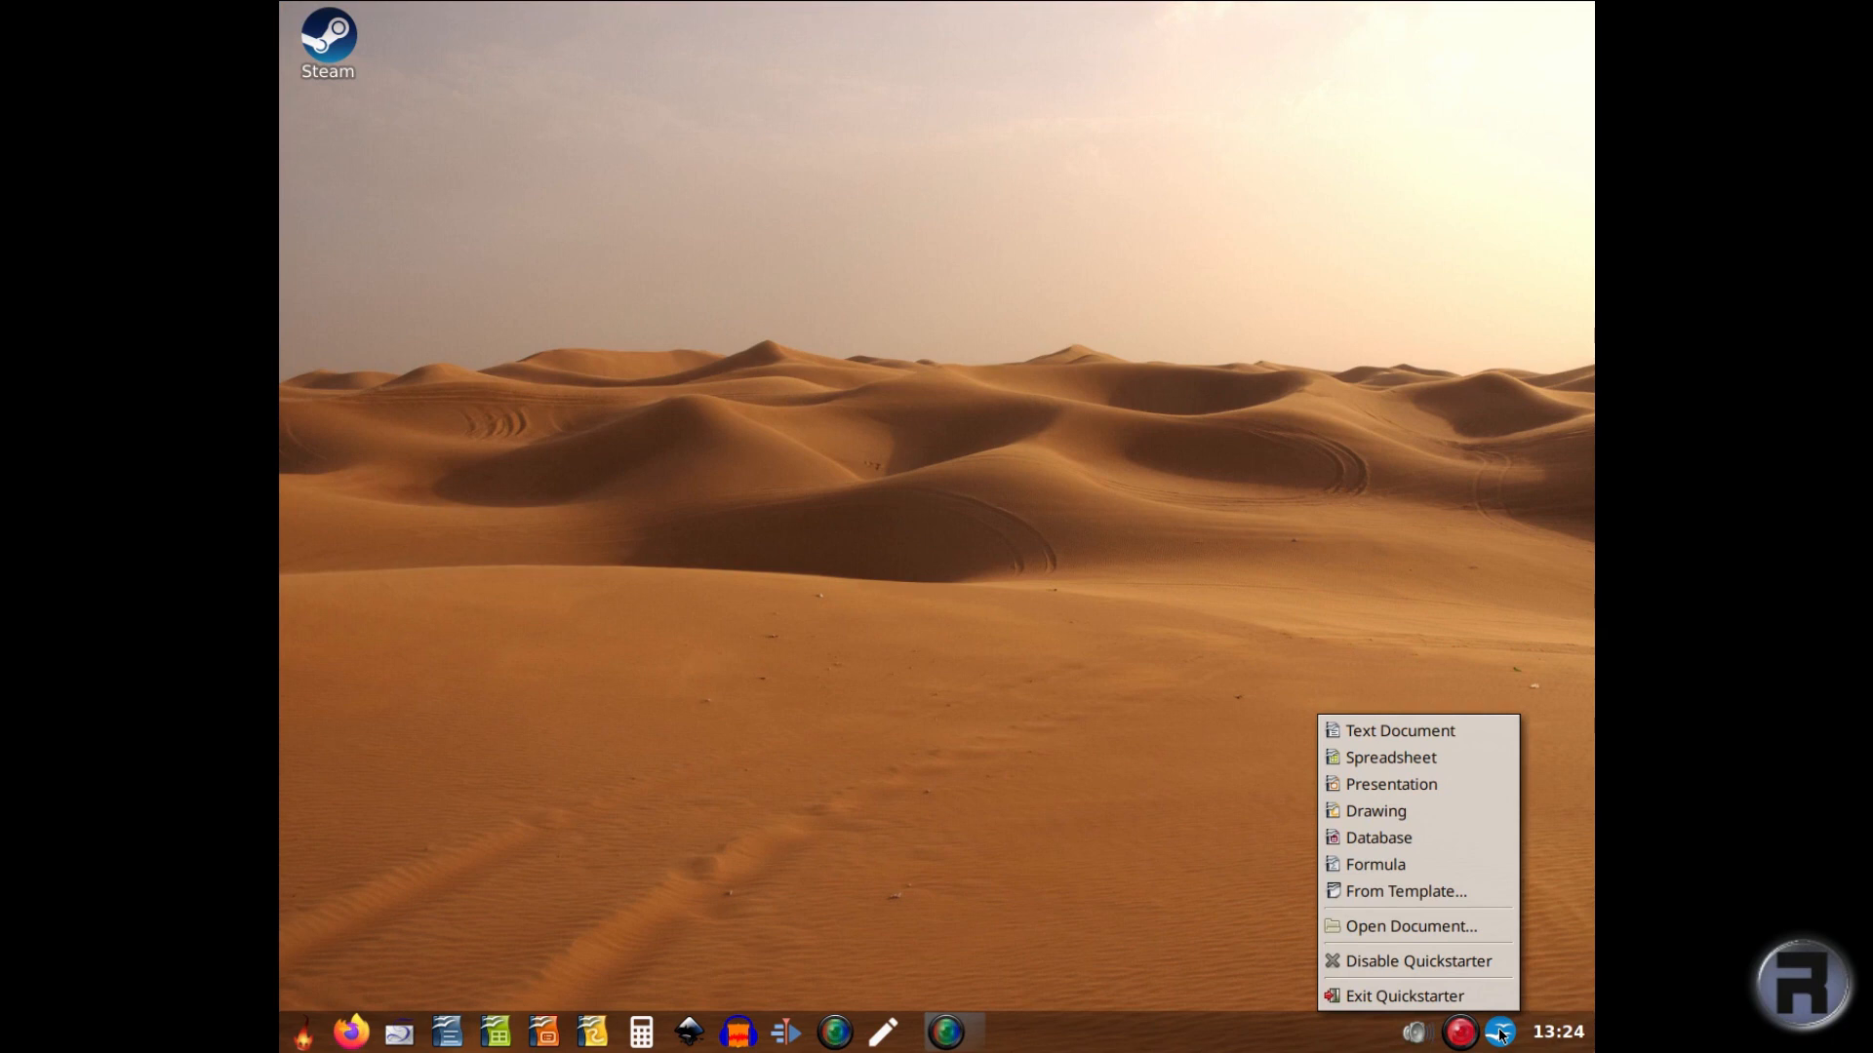
{"action": "left_click", "coordinate": [1389, 734]}
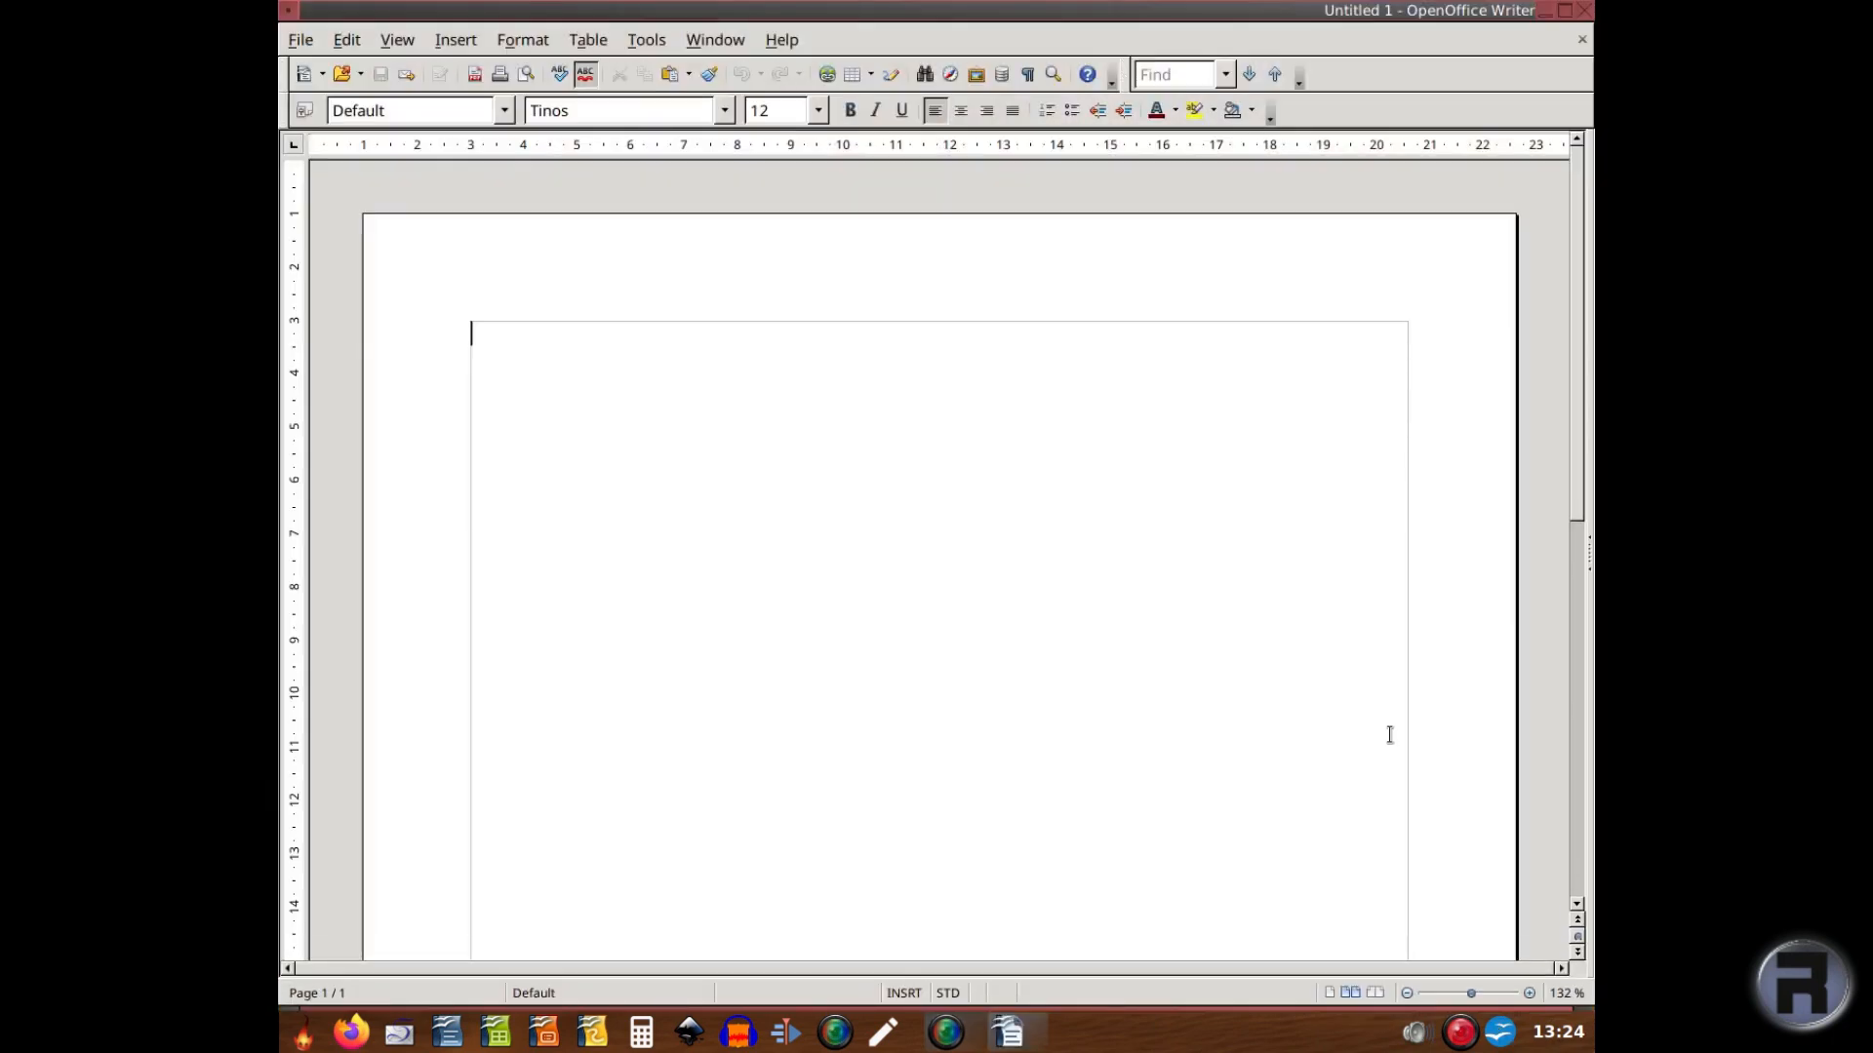
{"action": "left_click", "coordinate": [1582, 9]}
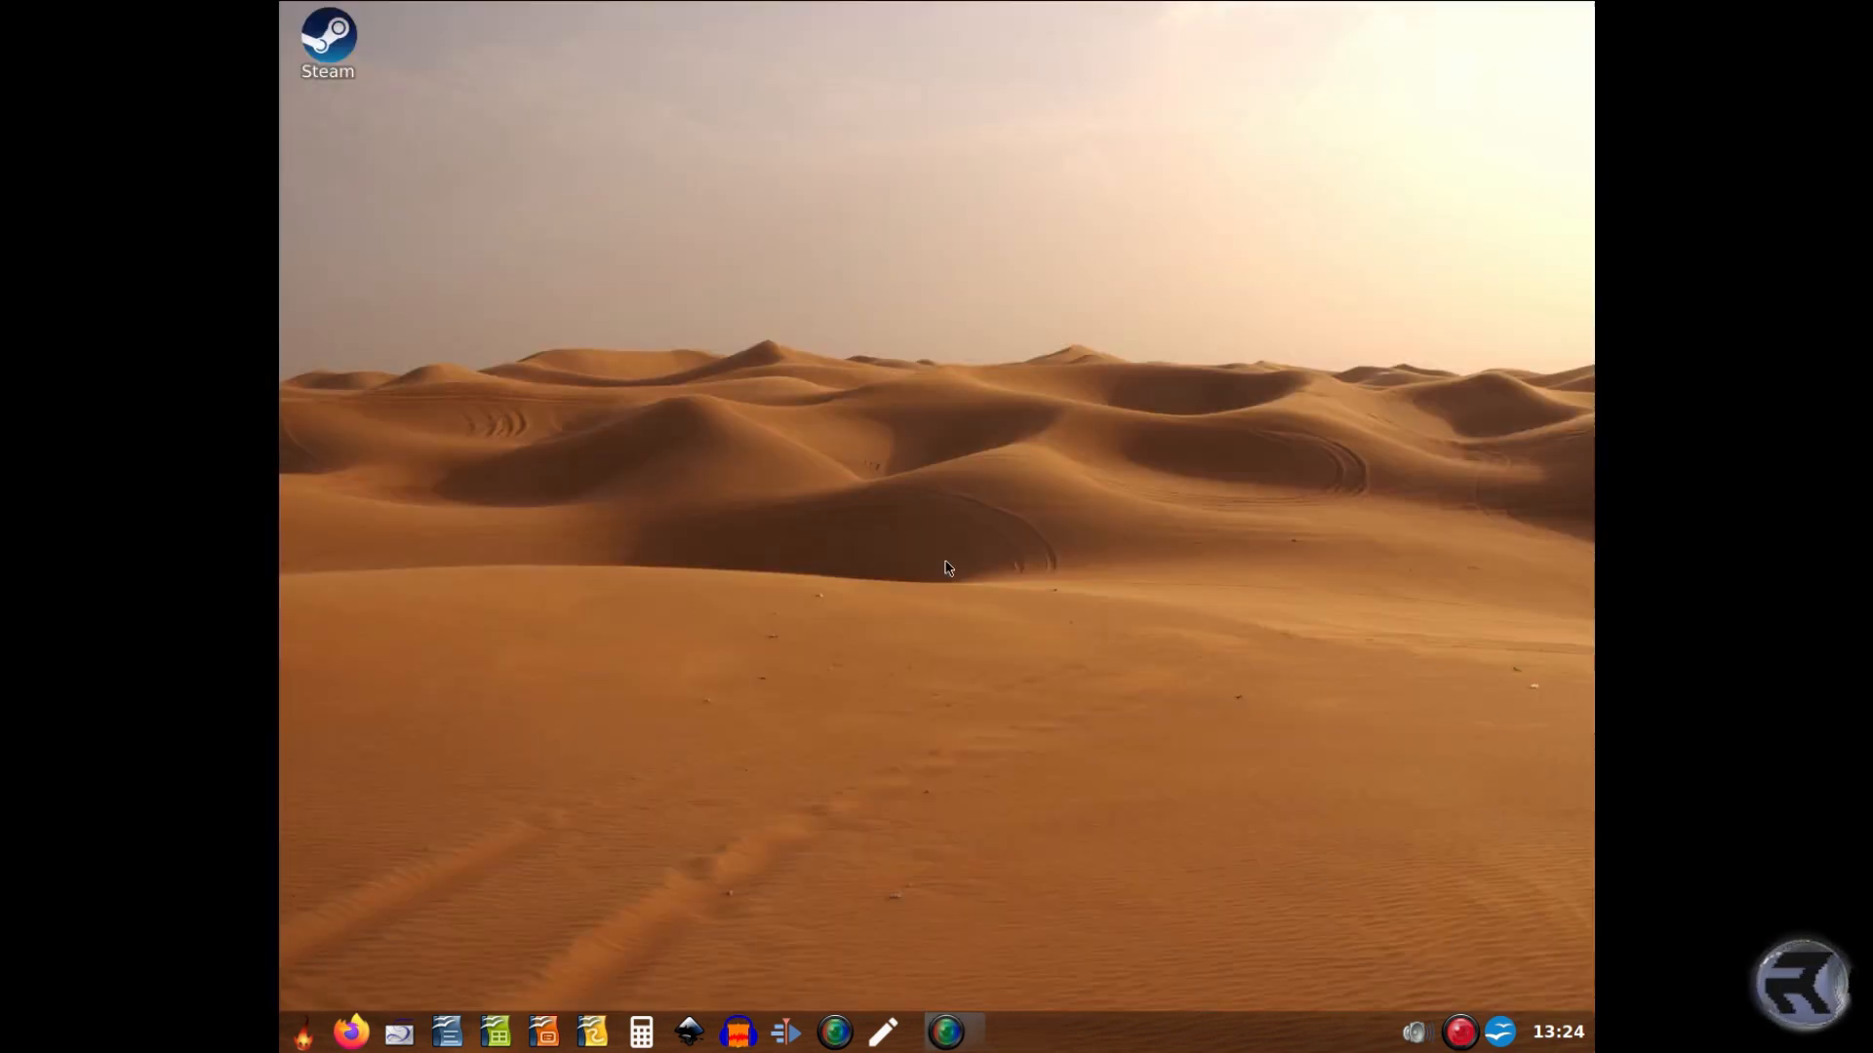
{"action": "right_click", "coordinate": [300, 115]}
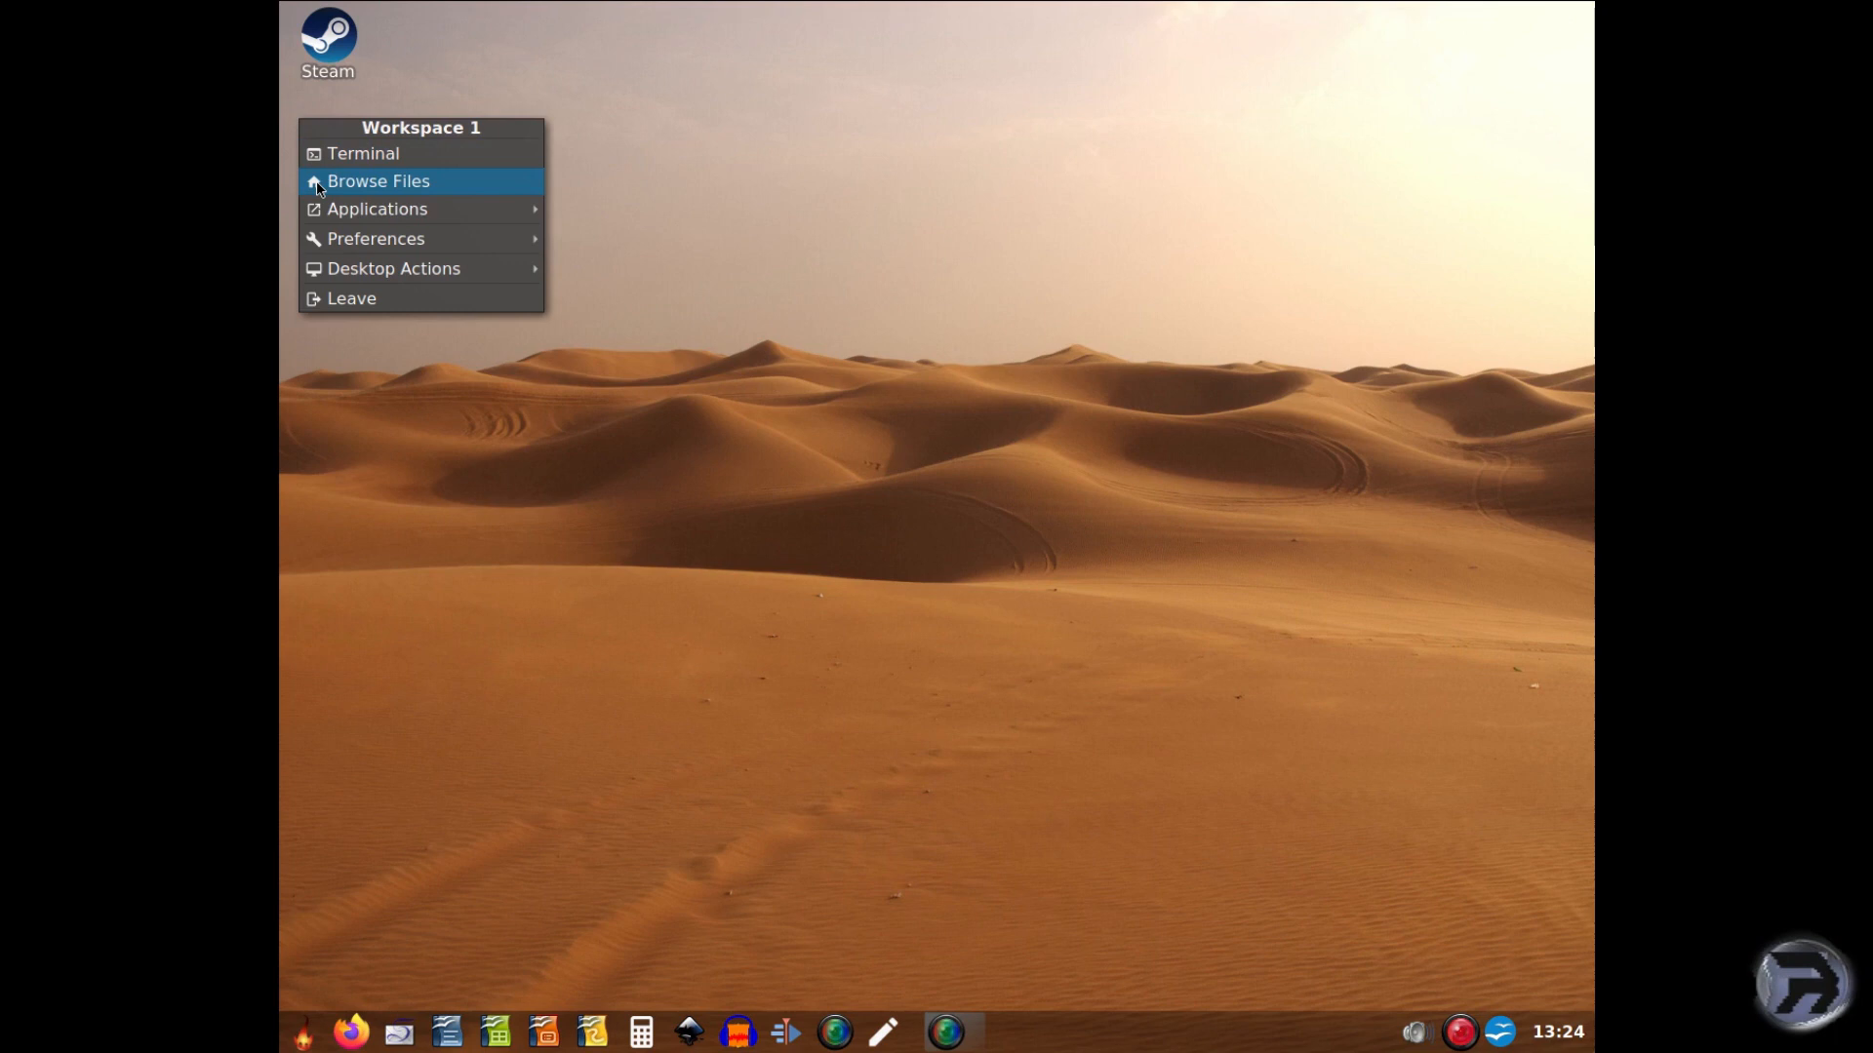
{"action": "left_click", "coordinate": [352, 156]}
{"action": "left_click_drag", "start_coordinate": [351, 159], "coordinate": [410, 16]}
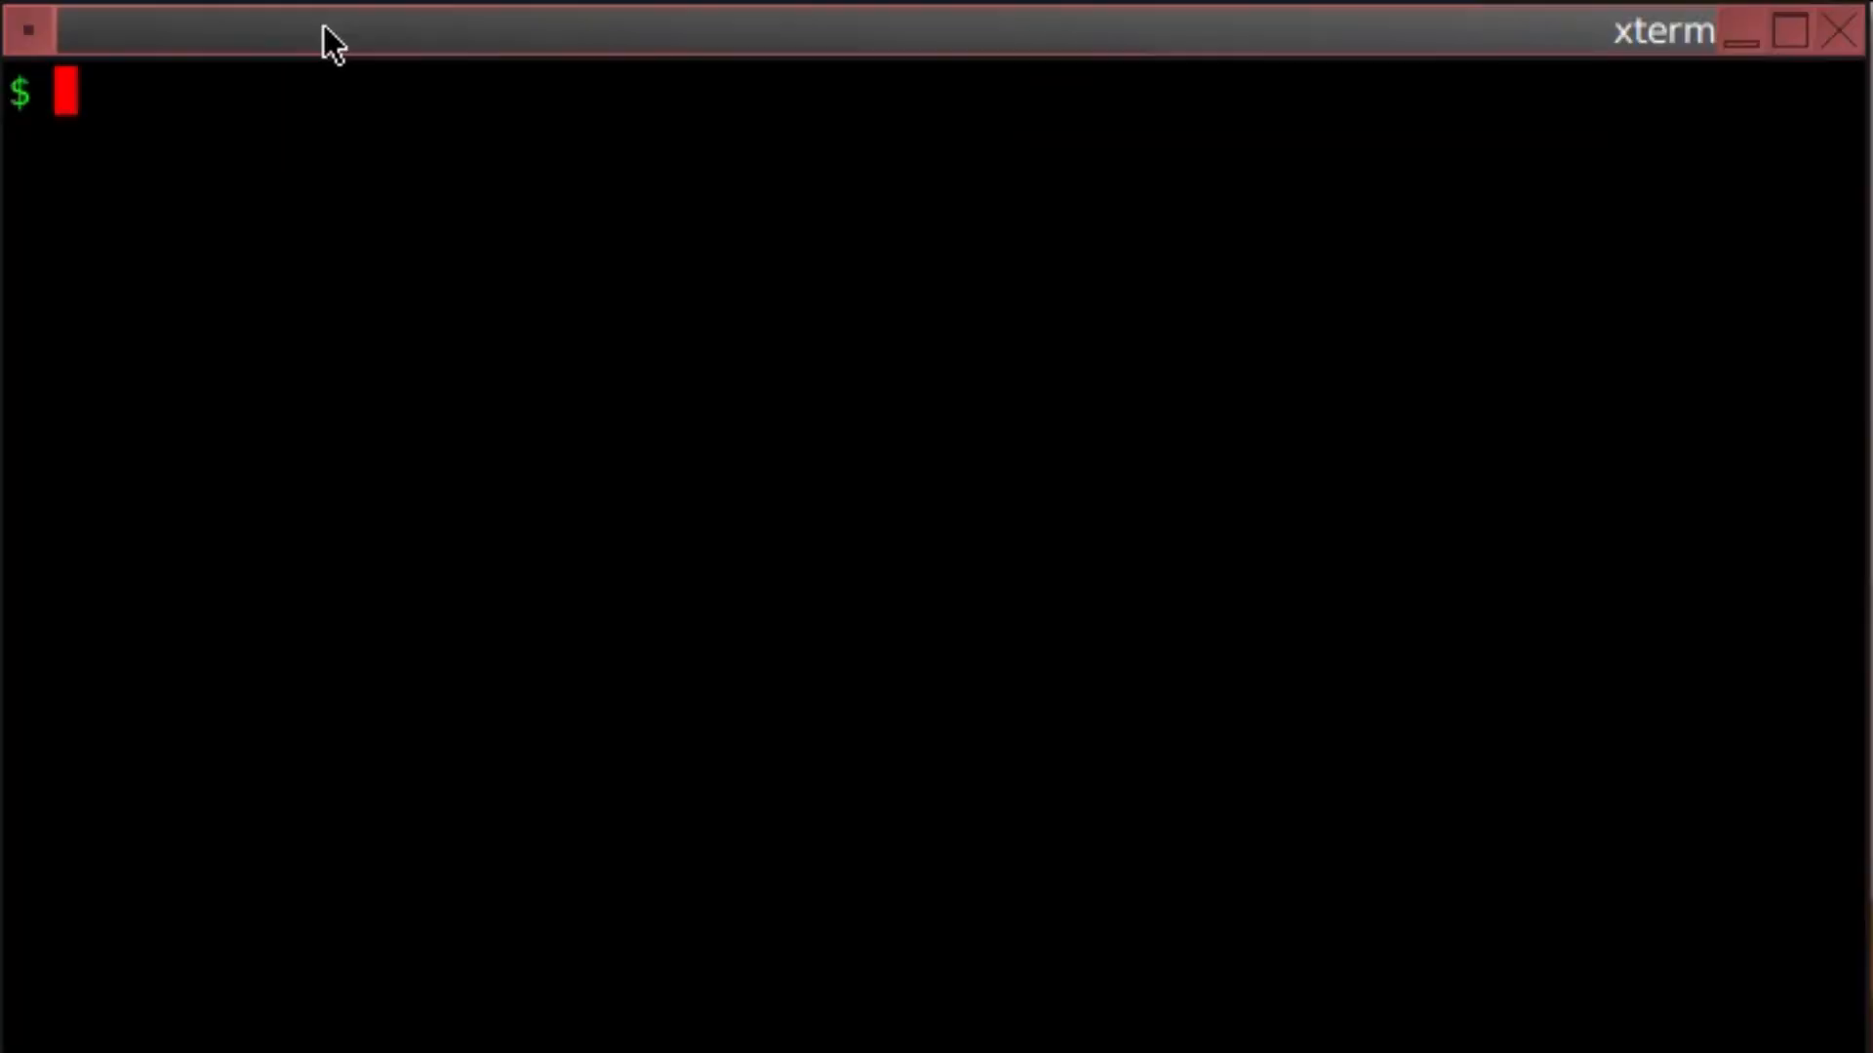
{"action": "type", "text": "top"}
{"action": "key", "text": "Return"}
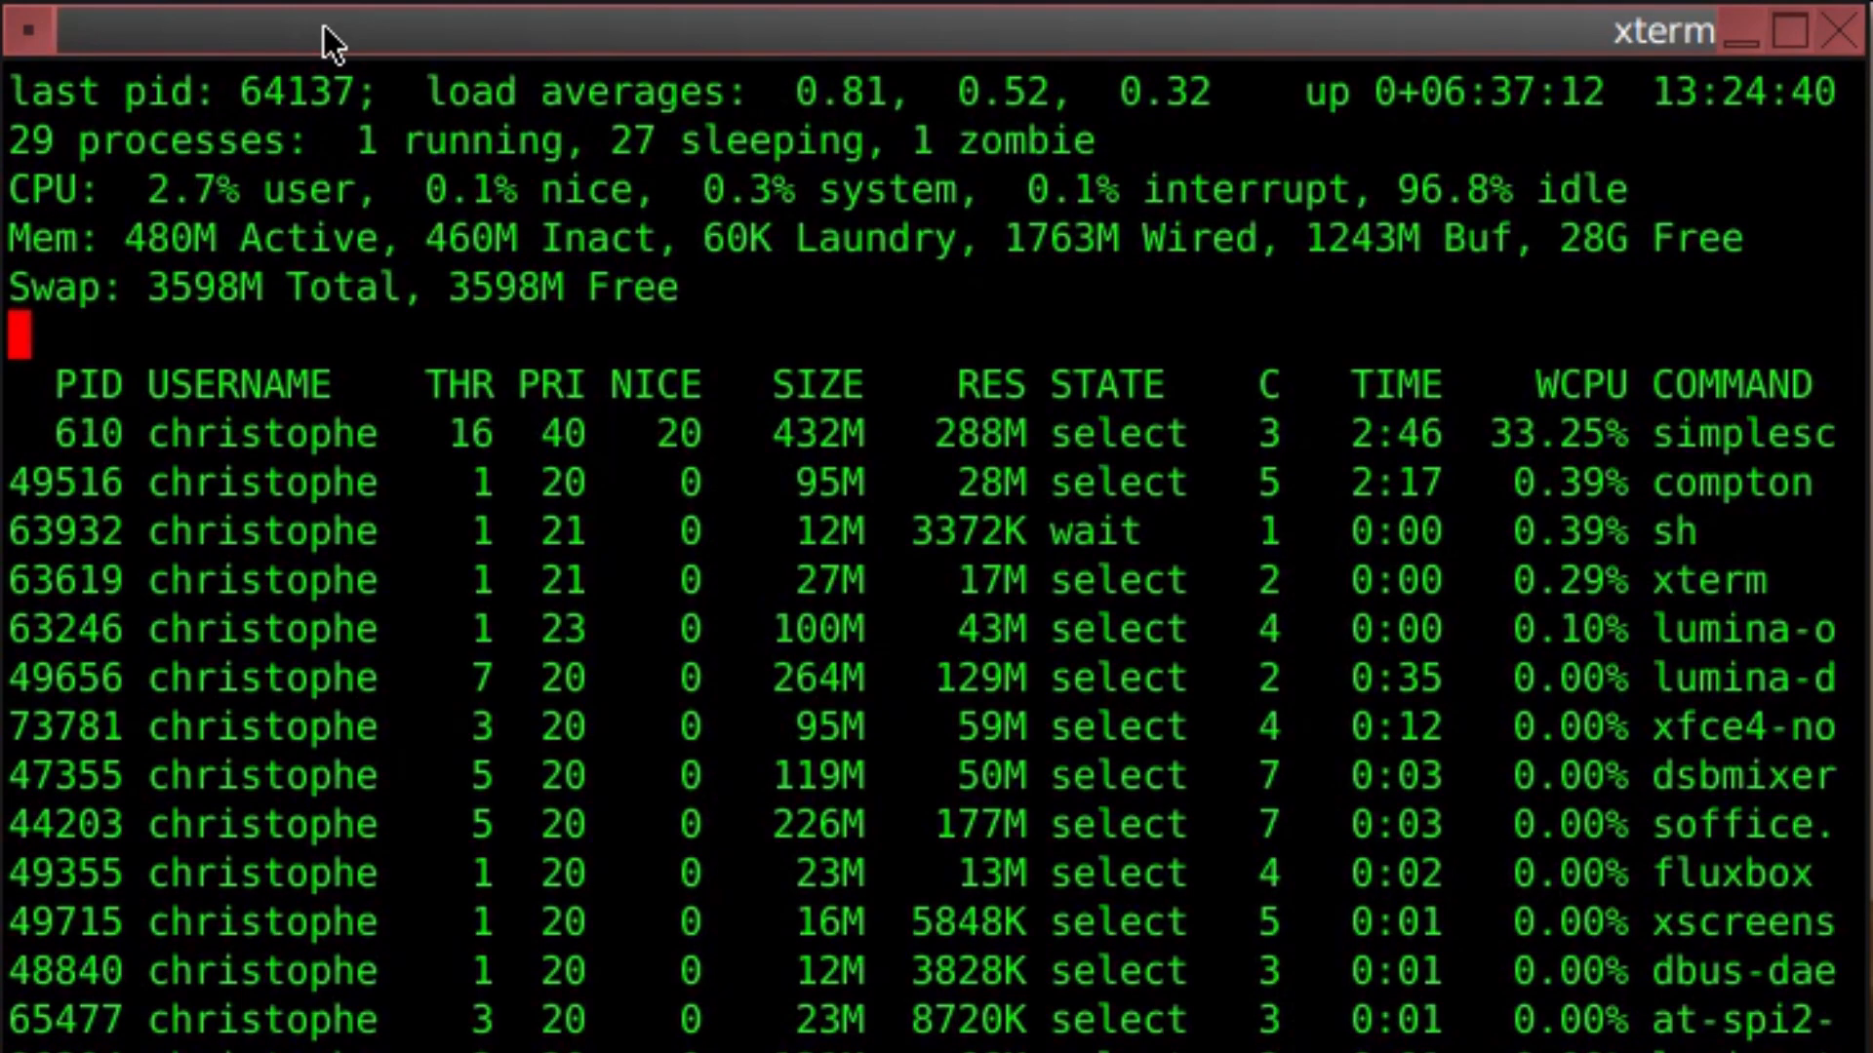
{"action": "left_click_drag", "start_coordinate": [117, 229], "coordinate": [221, 234]}
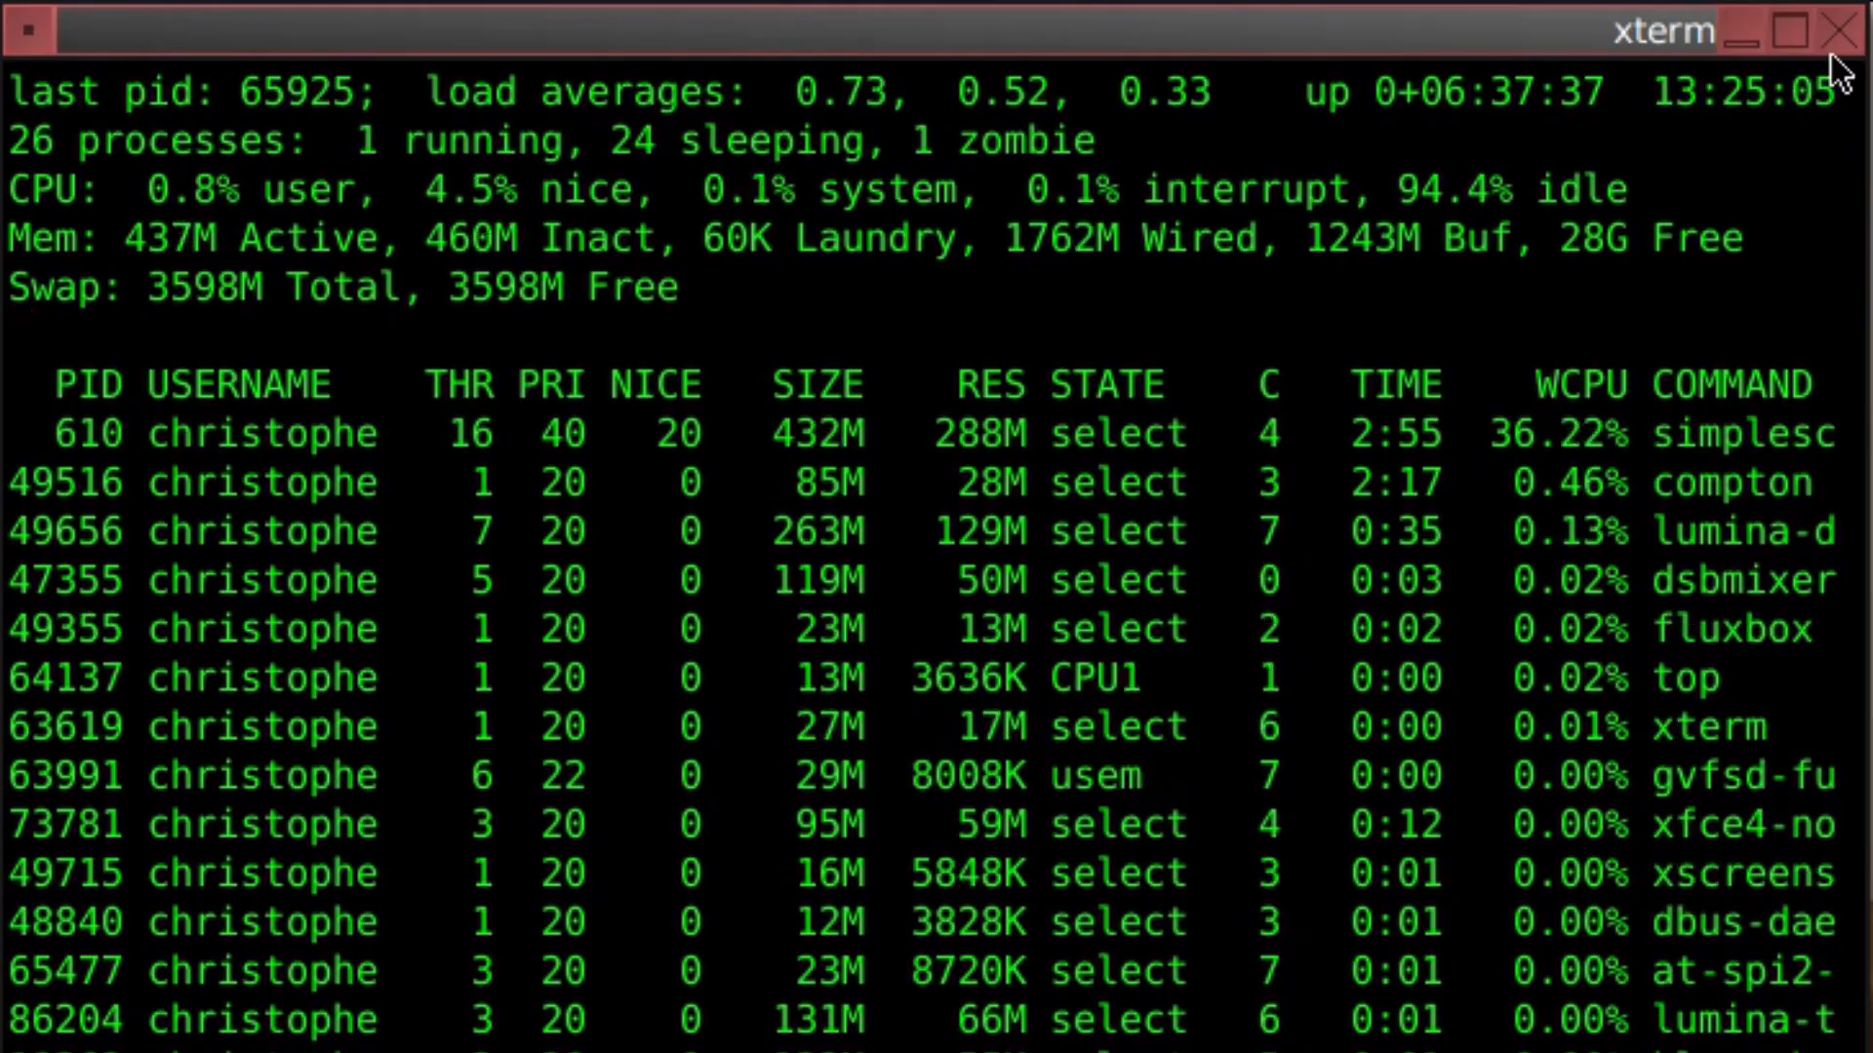
{"action": "left_click", "coordinate": [1831, 45]}
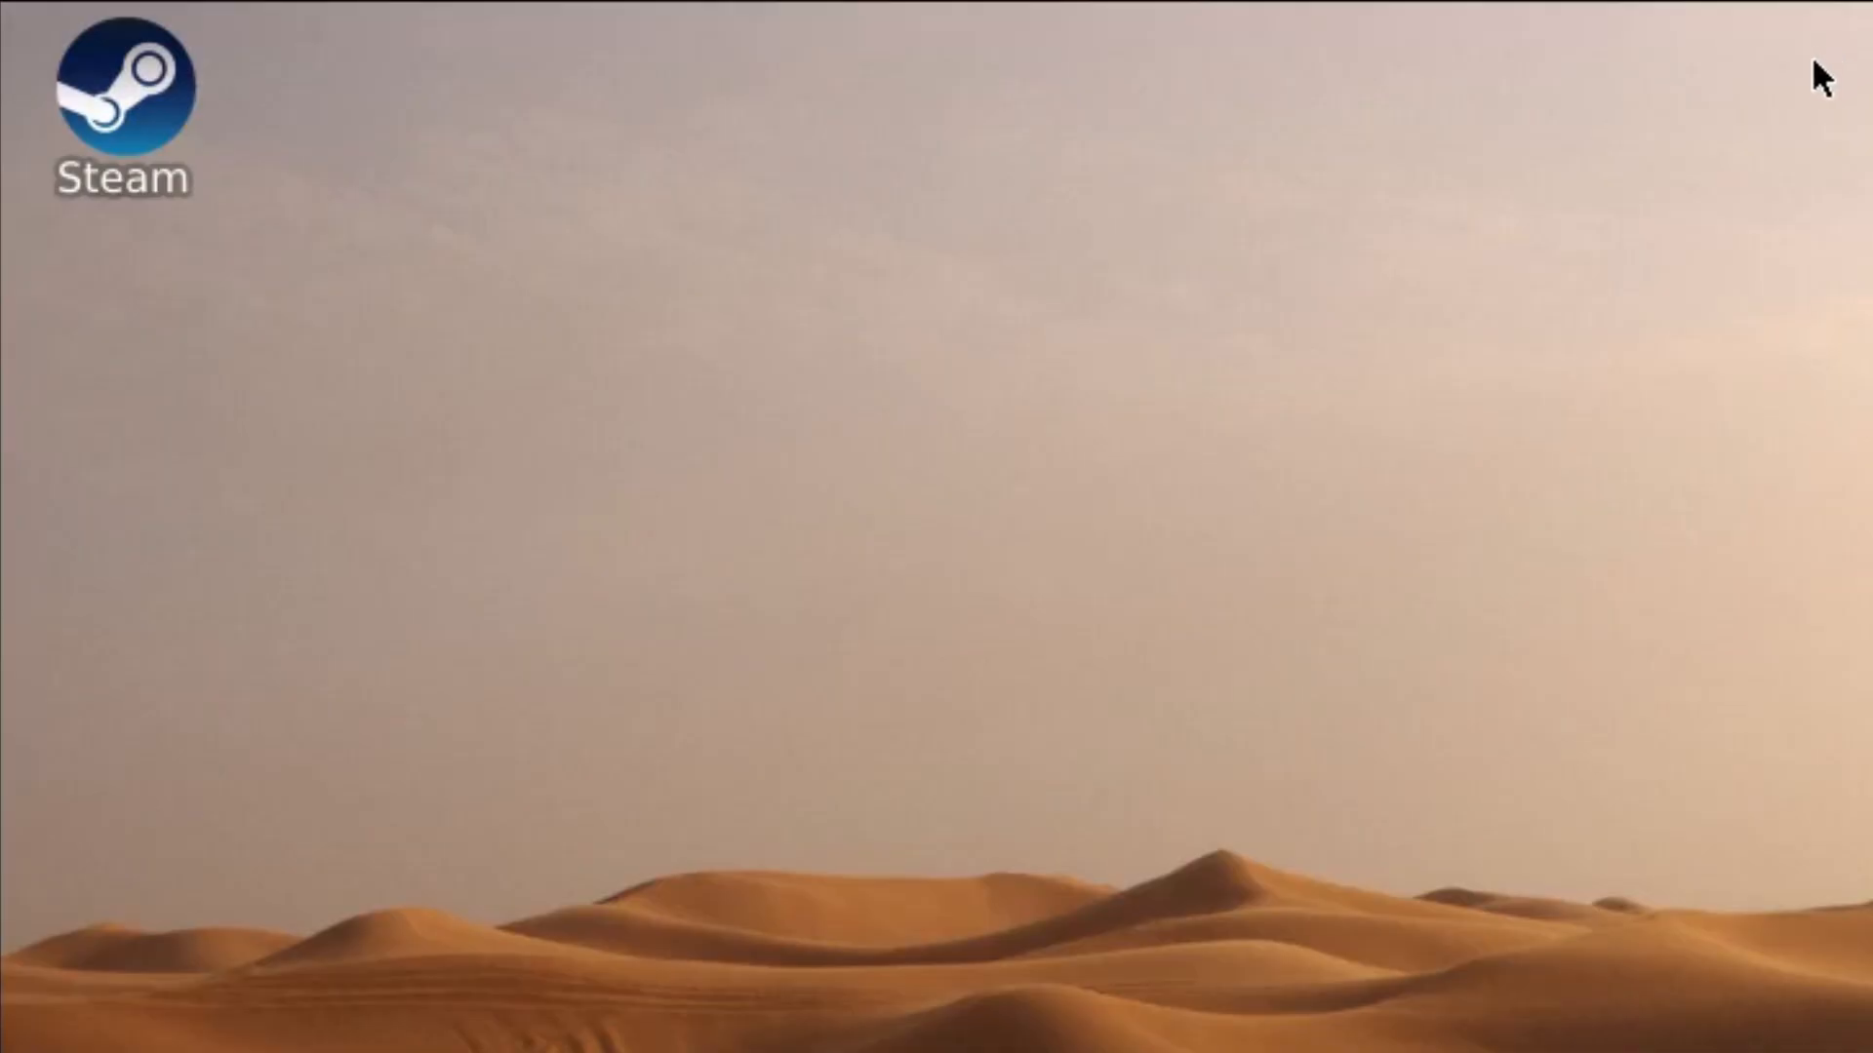